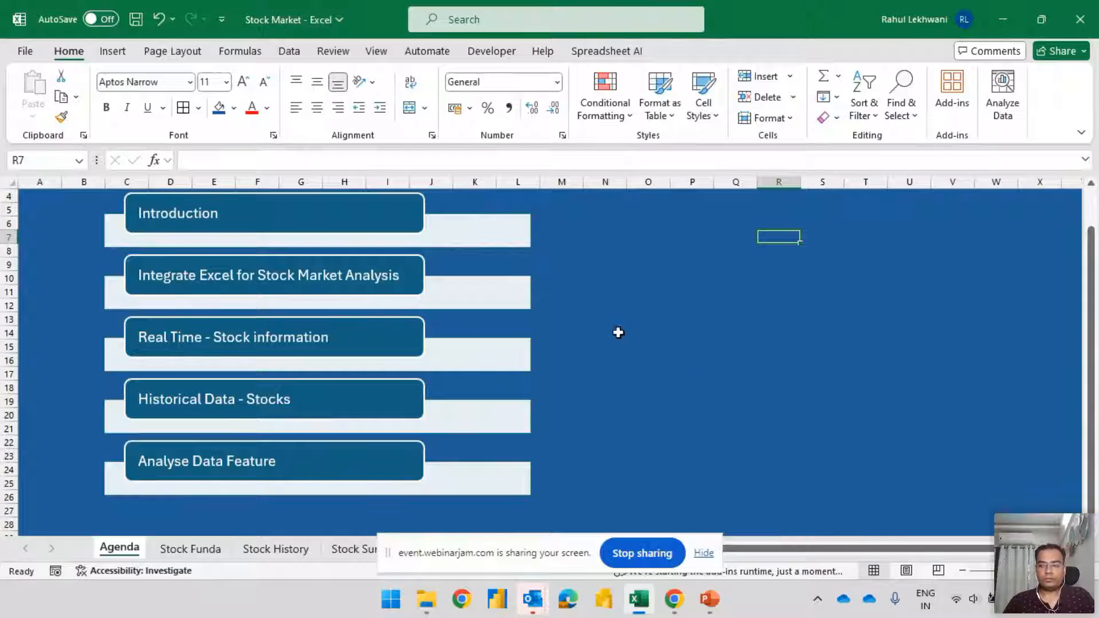
Check the webinar chat in Chrome, then return to Excel and go through the agenda diagram's topics from Introduction to Analyse Data Feature
{"action": "key", "text": "alt+Tab"}
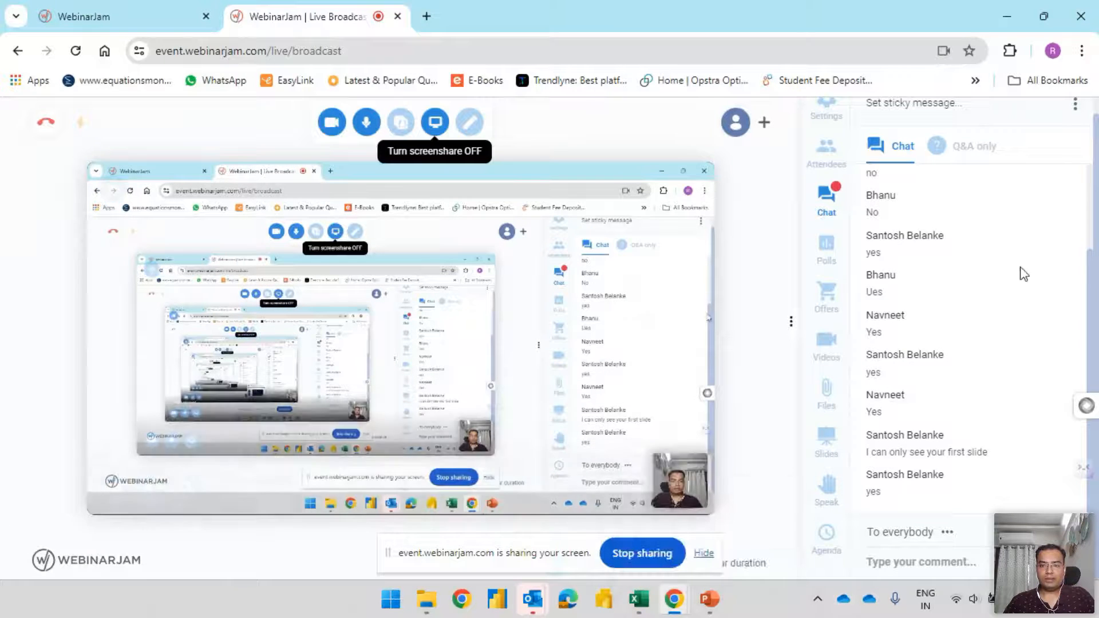
{"action": "key", "text": "alt+Tab"}
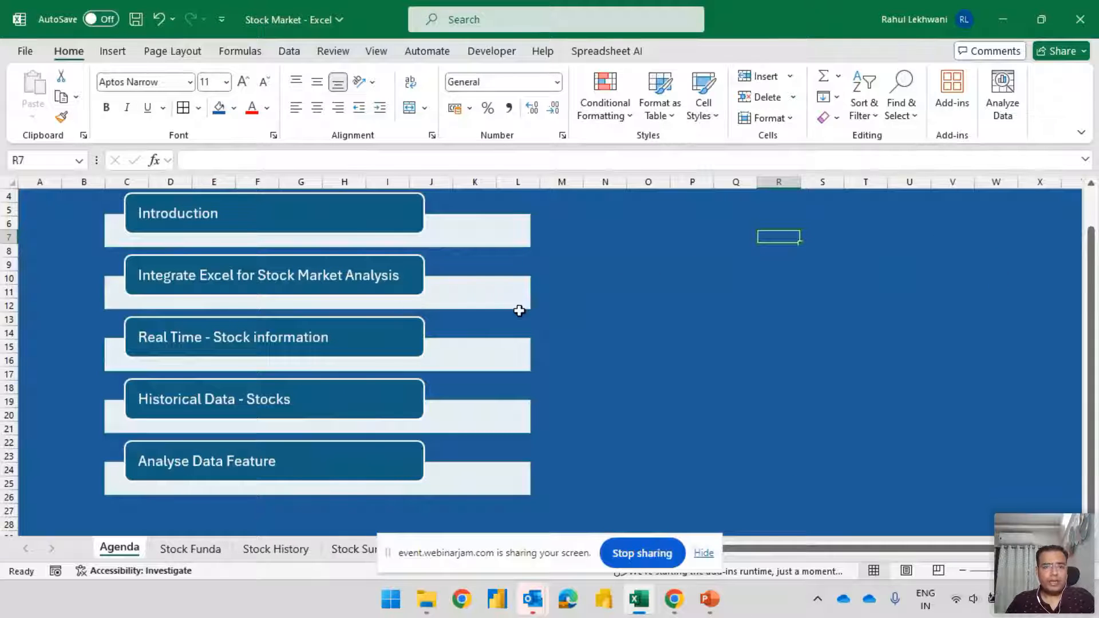
{"action": "left_click", "coordinate": [224, 217]}
{"action": "left_click", "coordinate": [826, 286]}
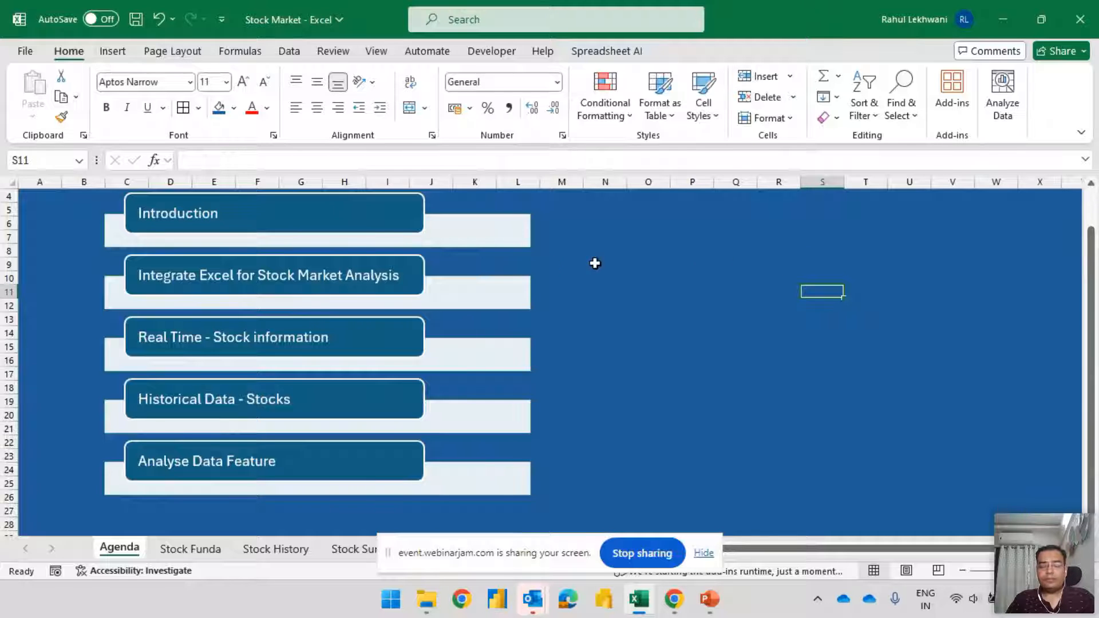
{"action": "left_click", "coordinate": [319, 275]}
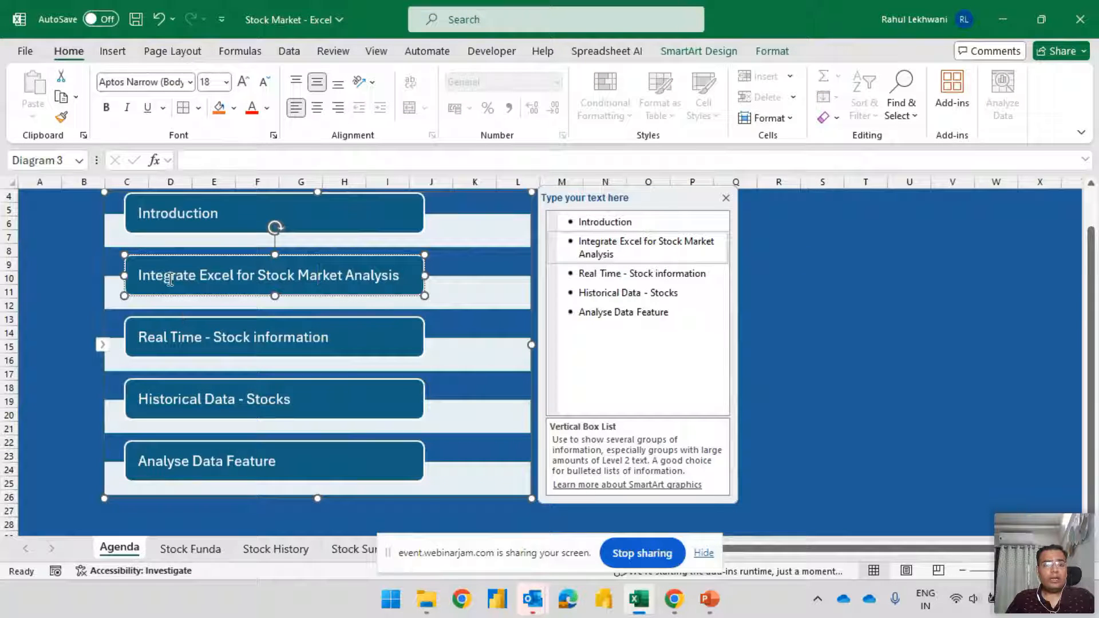
{"action": "left_click_drag", "start_coordinate": [170, 279], "coordinate": [238, 275]}
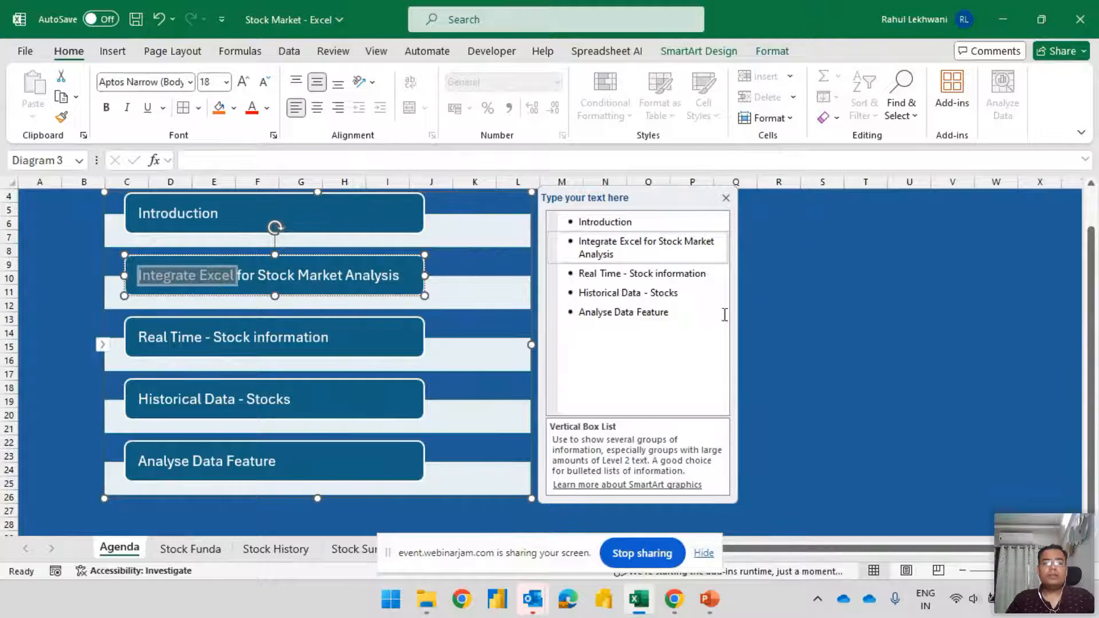
{"action": "left_click", "coordinate": [783, 309]}
{"action": "left_click", "coordinate": [341, 278]}
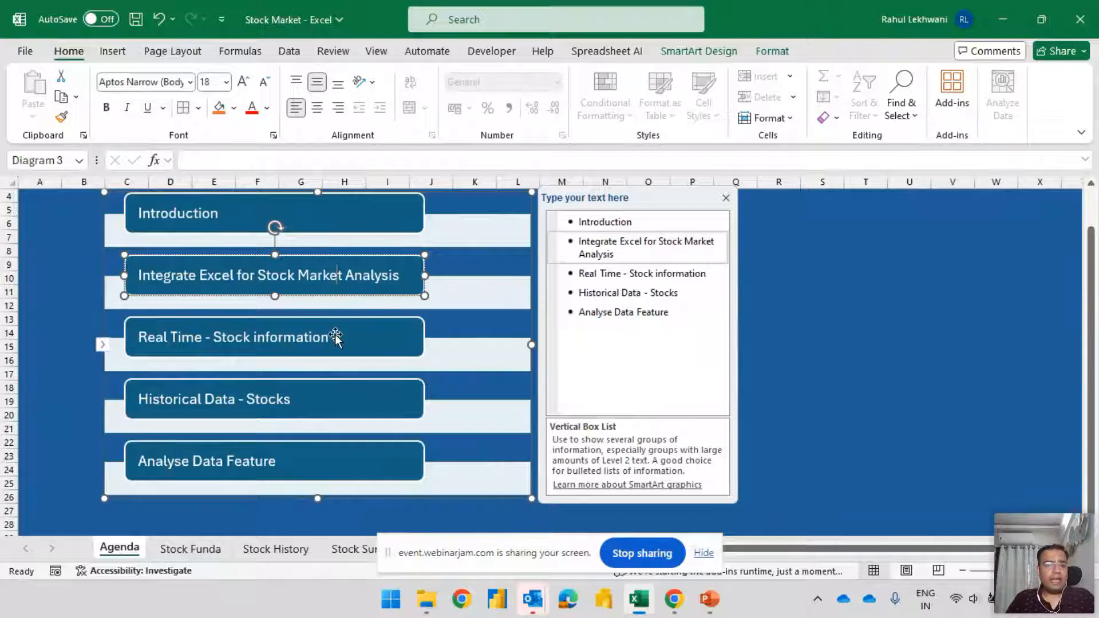
{"action": "left_click", "coordinate": [178, 338]}
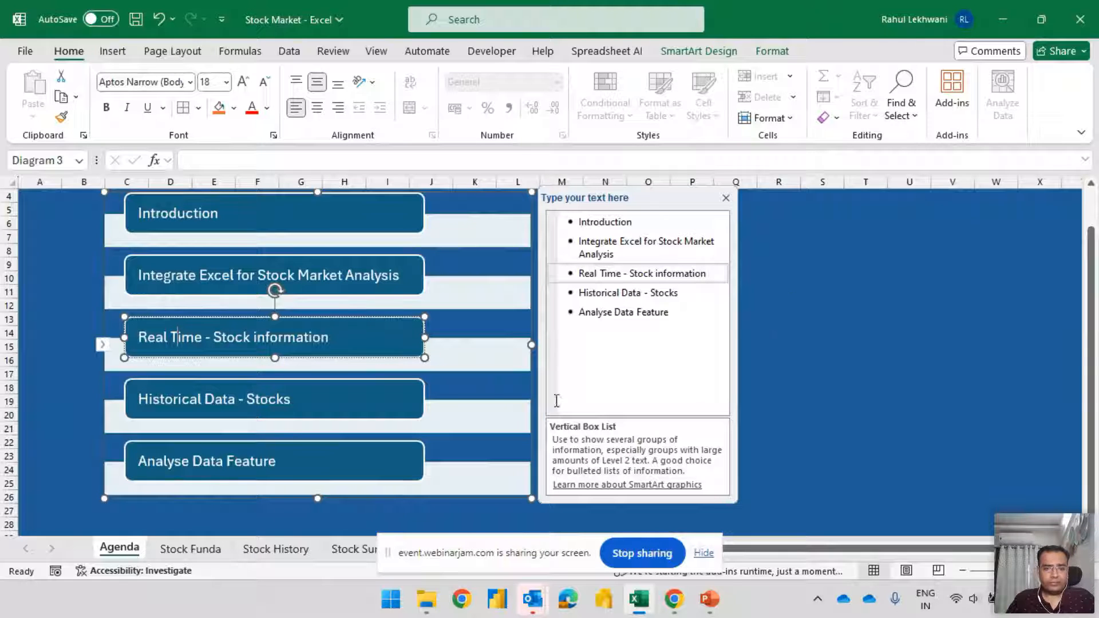
{"action": "left_click", "coordinate": [237, 399]}
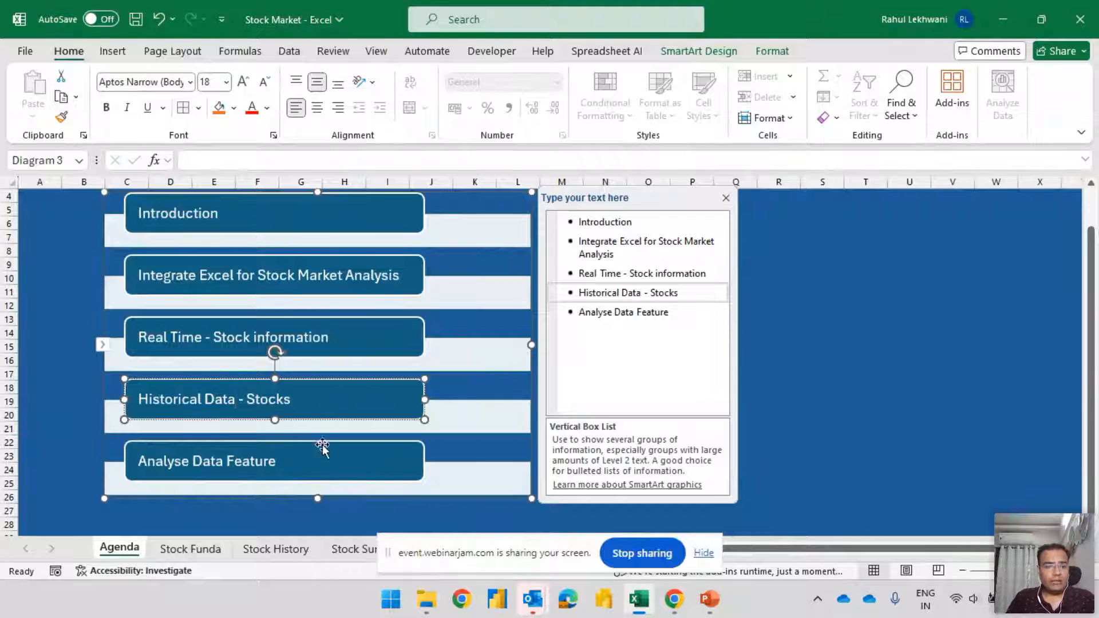
{"action": "left_click", "coordinate": [219, 462]}
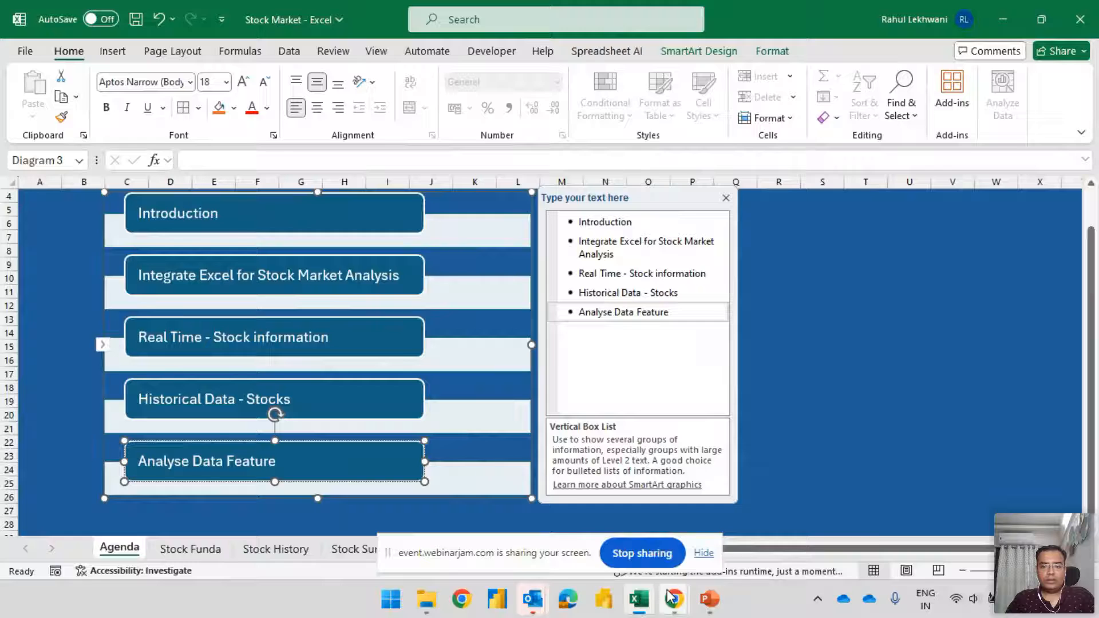
Look at the WebinarJam chat for attendee replies and return to the agenda in the Excel workbook
{"action": "key", "text": "alt+Tab"}
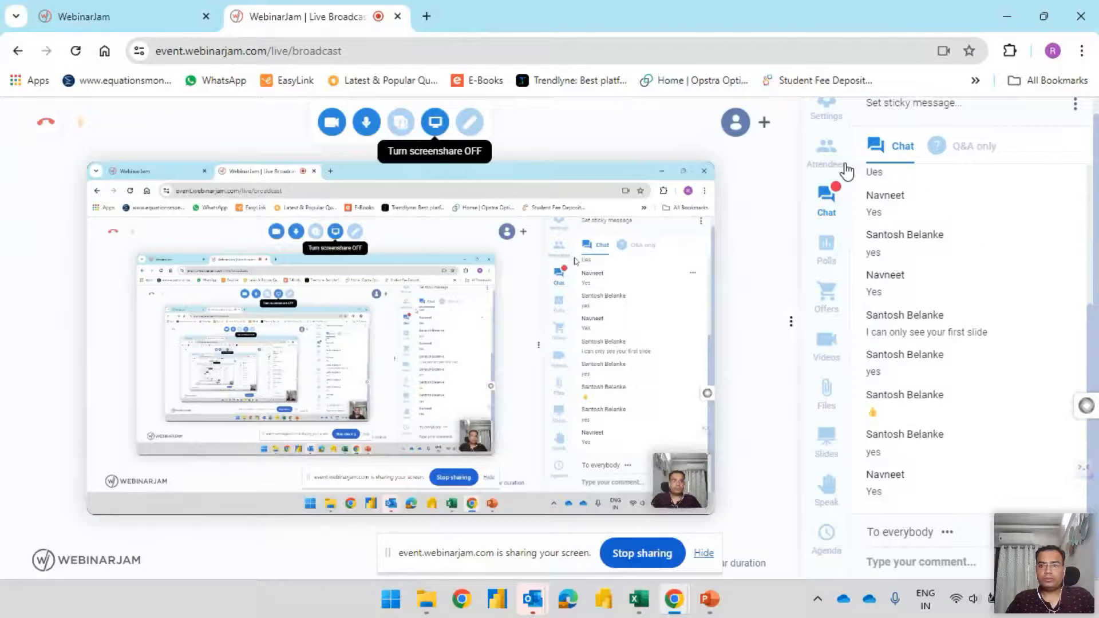
{"action": "key", "text": "alt+Tab"}
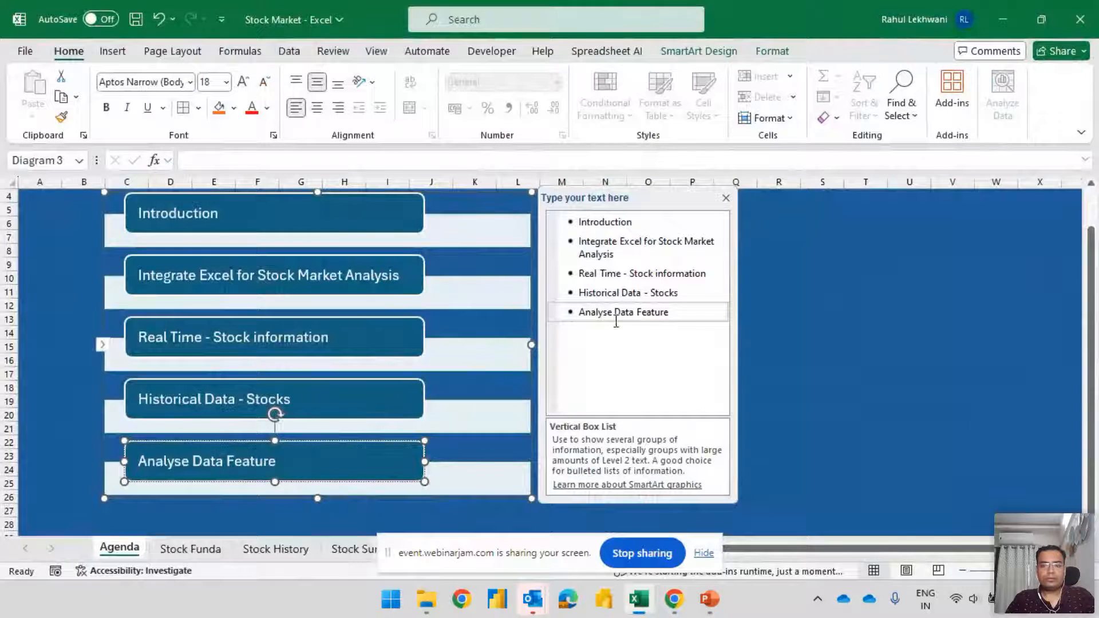
{"action": "key", "text": "alt+Tab"}
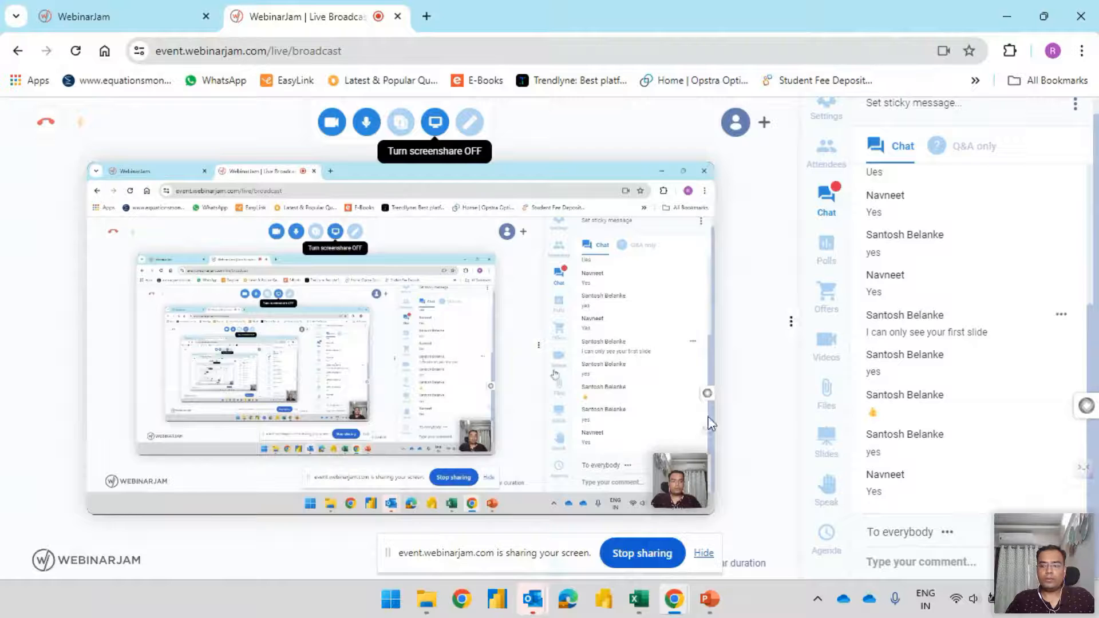
{"action": "key", "text": "alt+Tab"}
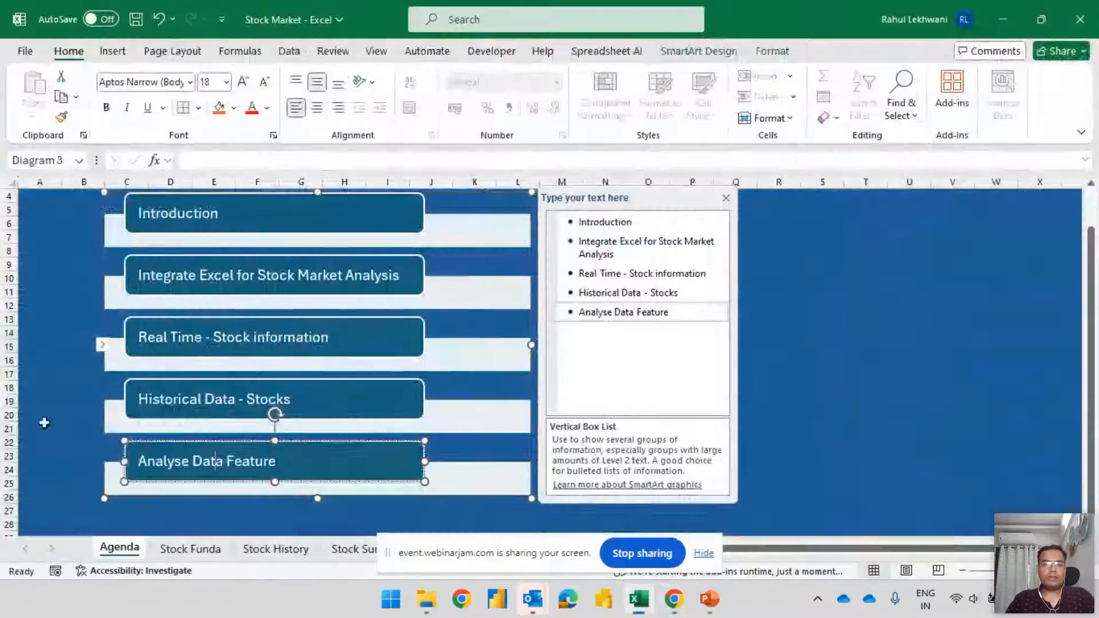
Open the Stock Funda sheet and select cell C5
{"action": "left_click", "coordinate": [184, 552]}
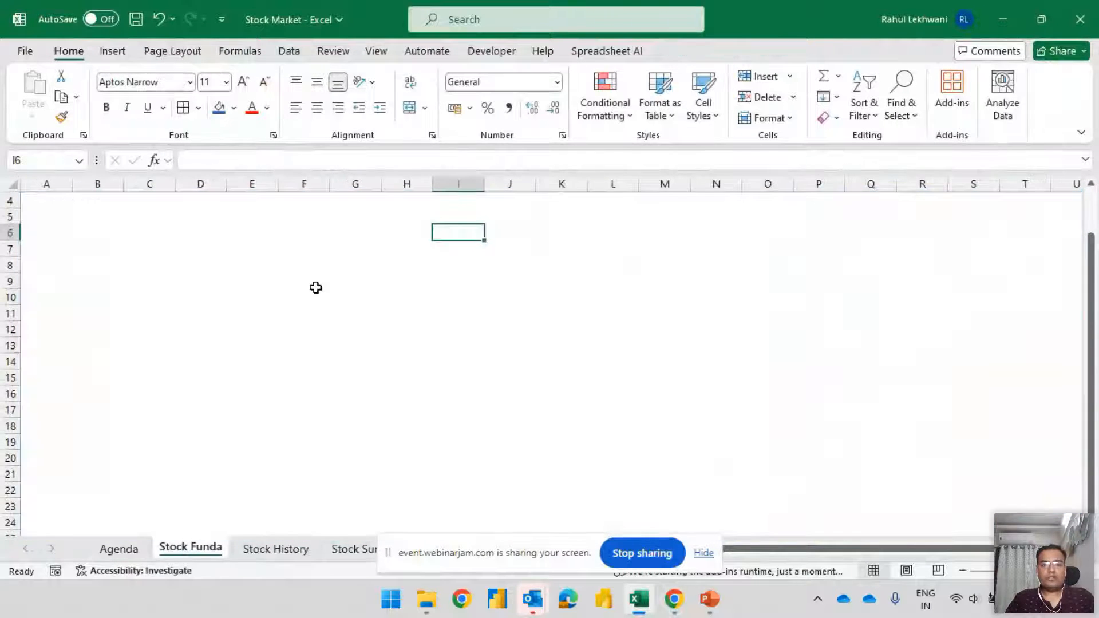
{"action": "left_click", "coordinate": [252, 247]}
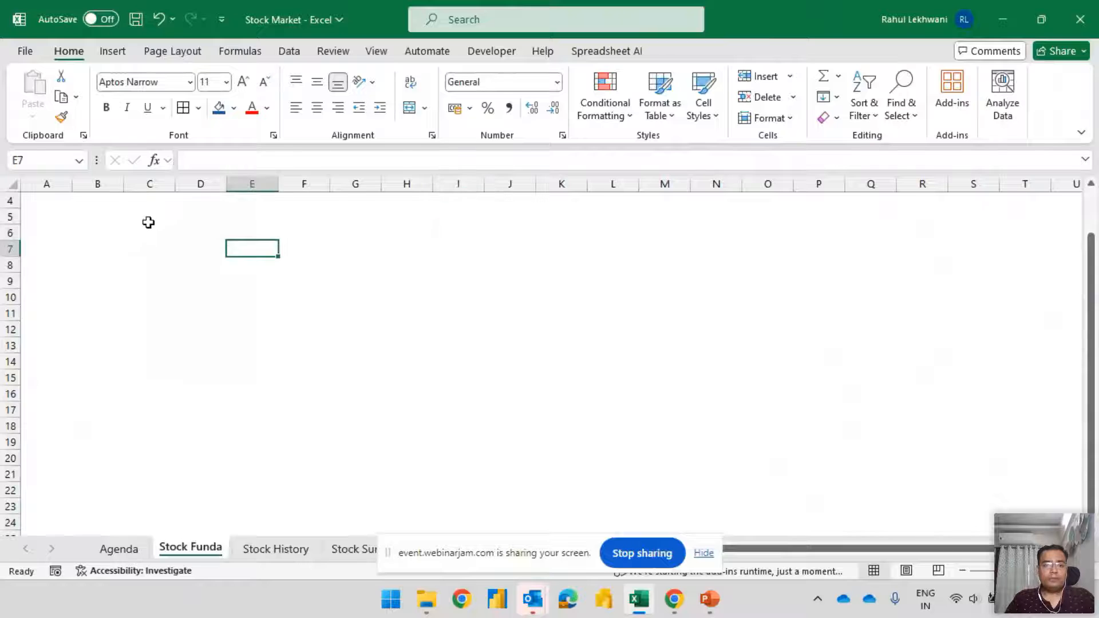
{"action": "left_click", "coordinate": [148, 218]}
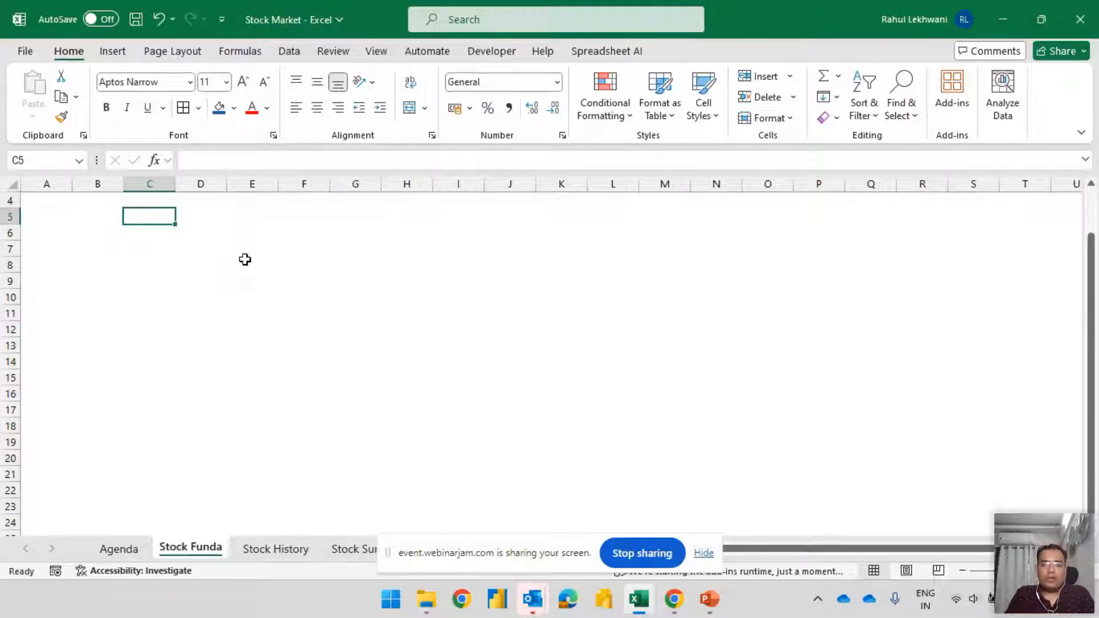
Switch to a new Chrome window and open the consolidated JSW Steel company page on screener.in
{"action": "left_click", "coordinate": [462, 600]}
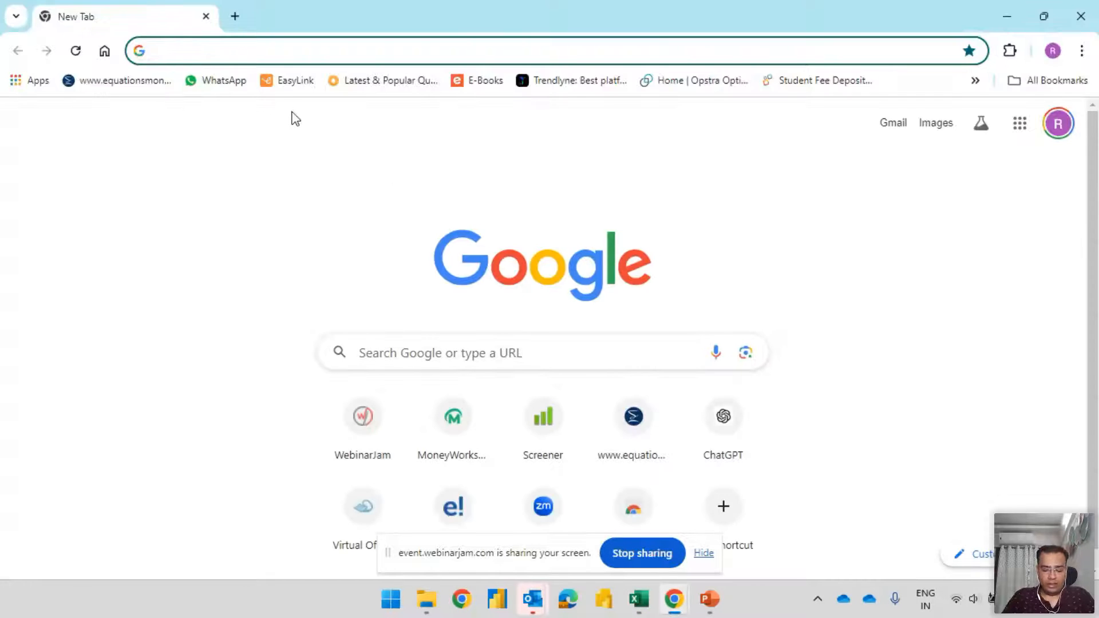
{"action": "type", "text": "screener"}
{"action": "key", "text": "Right"}
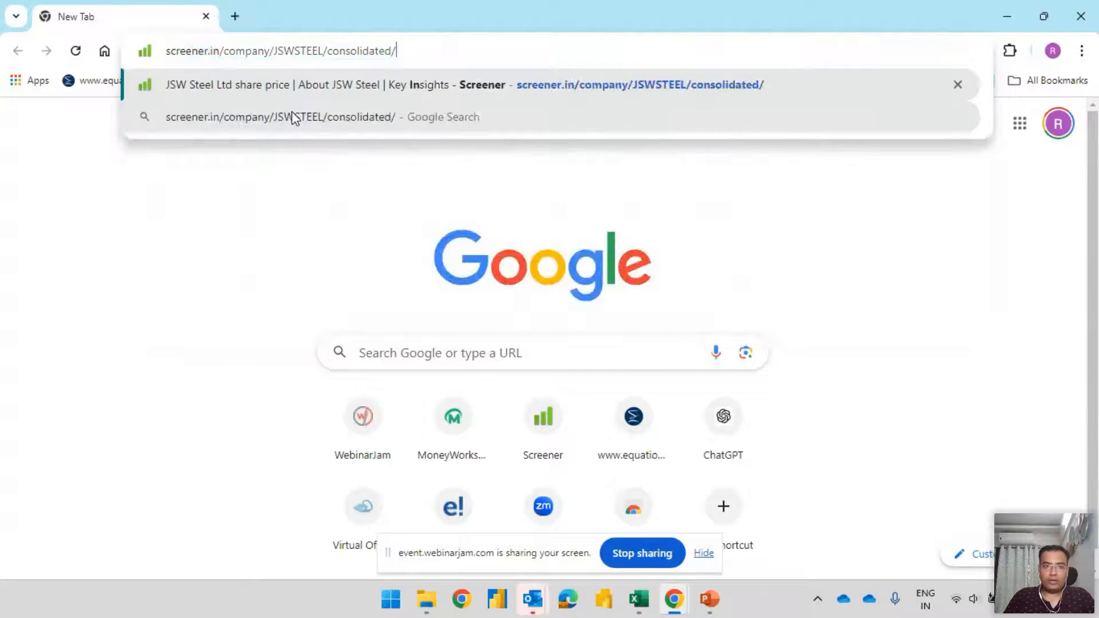
{"action": "key", "text": "Return"}
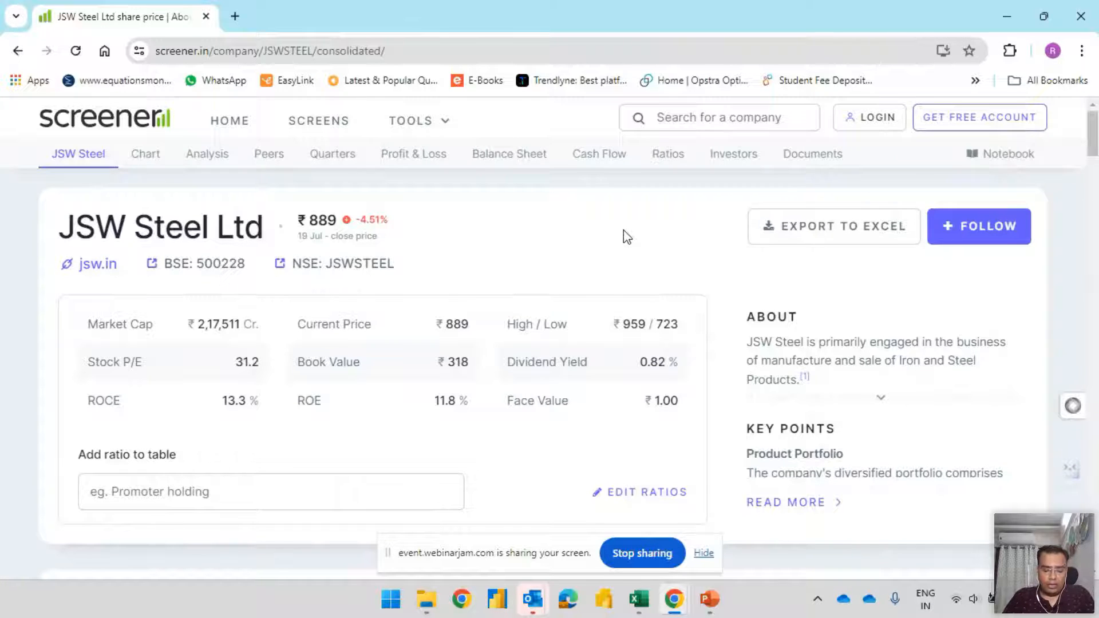
Switch to the WebinarJam broadcast window and read the attendees' chat messages for a company suggestion
{"action": "key", "text": "alt+Tab"}
{"action": "key", "text": "alt+Tab"}
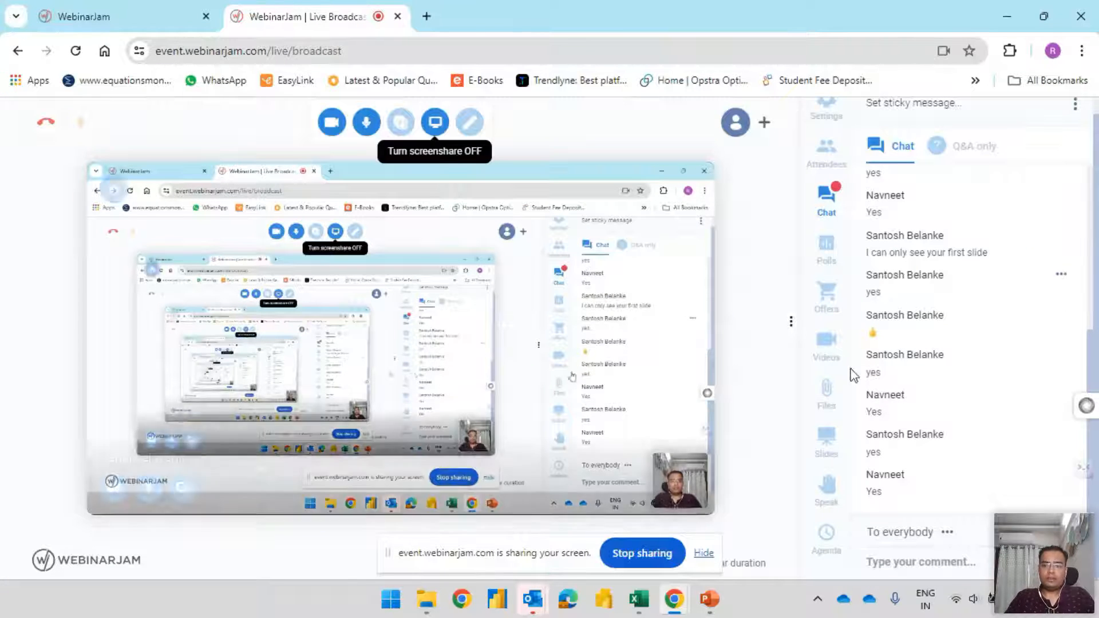
{"action": "scroll", "coordinate": [913, 376], "scroll_direction": "up", "scroll_amount": 5}
{"action": "scroll", "coordinate": [922, 374], "scroll_direction": "down", "scroll_amount": 5}
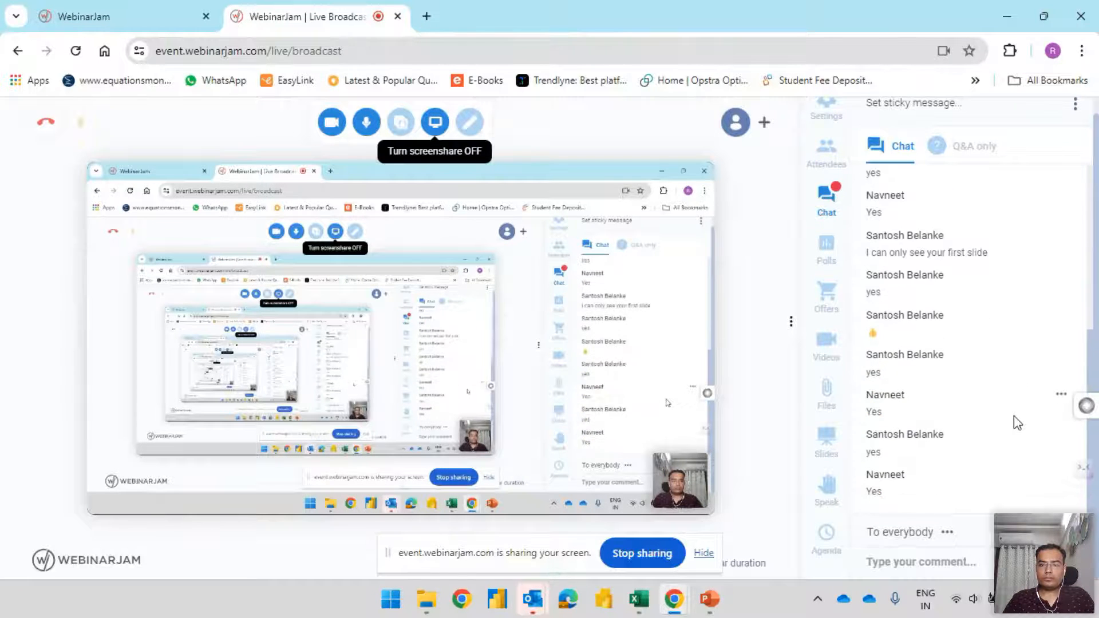
{"action": "left_click", "coordinate": [830, 158]}
{"action": "left_click", "coordinate": [841, 218]}
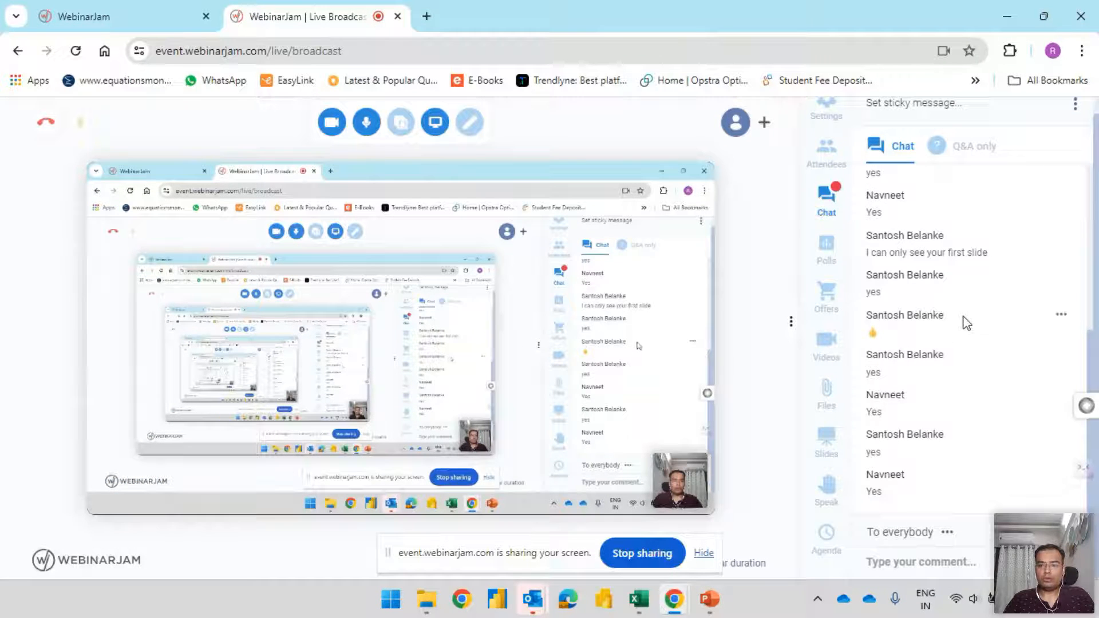
{"action": "scroll", "coordinate": [966, 322], "scroll_direction": "up", "scroll_amount": 5}
{"action": "scroll", "coordinate": [966, 321], "scroll_direction": "down", "scroll_amount": 4}
{"action": "scroll", "coordinate": [966, 322], "scroll_direction": "down", "scroll_amount": 2}
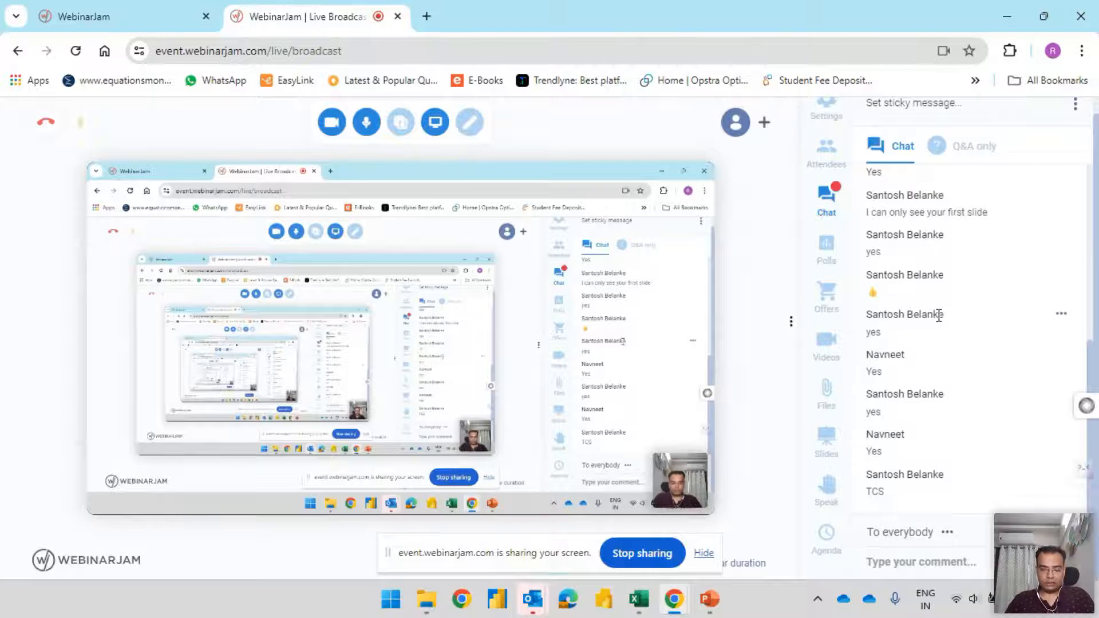
Switch back to the Screener window, search for the company "tcs" and open the Tata Consultancy Services Ltd page
{"action": "key", "text": "alt+Tab"}
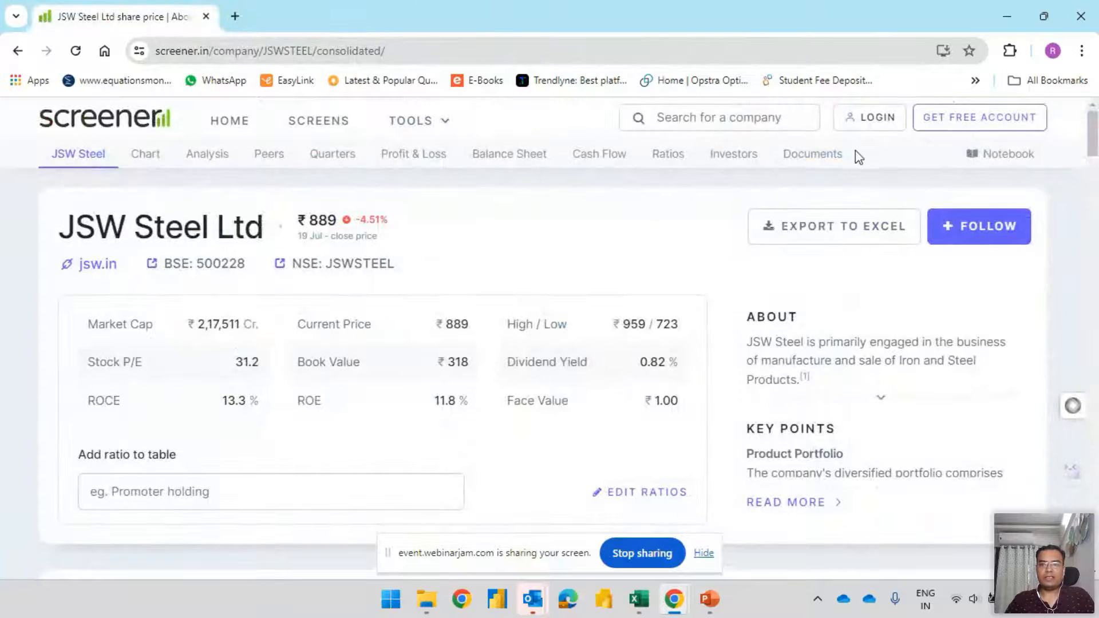
{"action": "left_click", "coordinate": [724, 121]}
{"action": "type", "text": "tcs"}
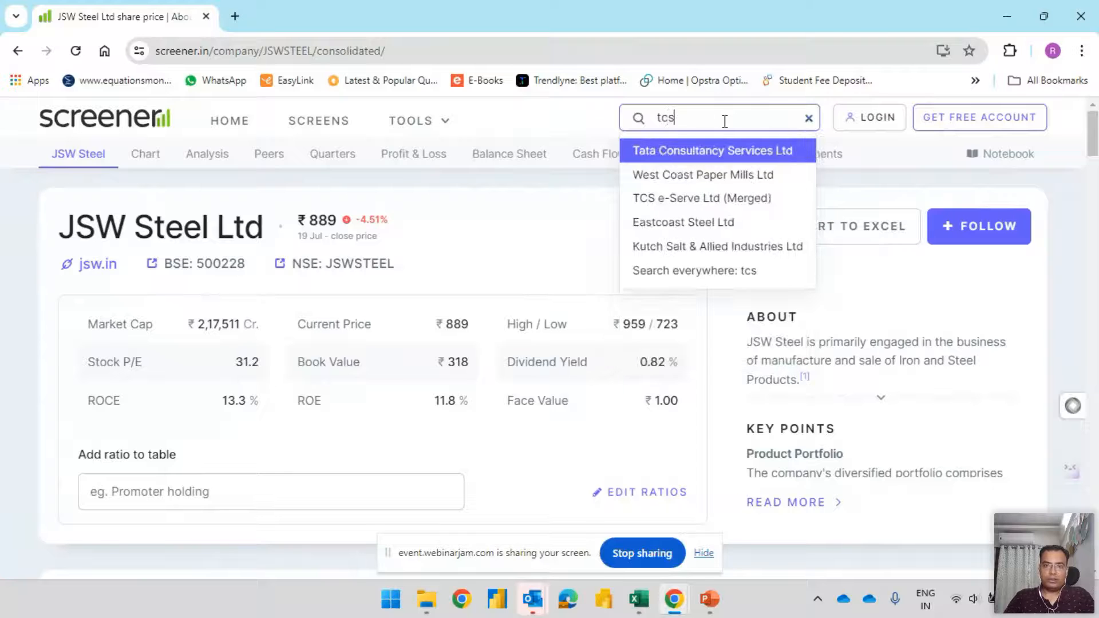
{"action": "left_click", "coordinate": [707, 153]}
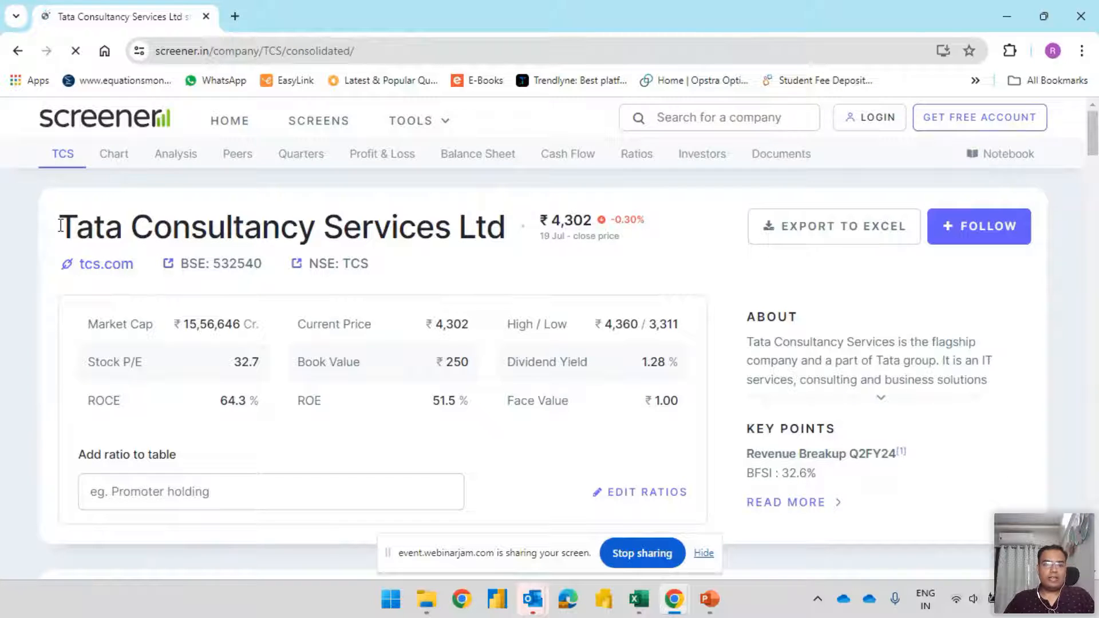
Examine the key figures of Tata Consultancy Services, including Market Cap, Stock P/E, ROCE and Current Price
{"action": "left_click_drag", "start_coordinate": [61, 225], "coordinate": [523, 223]}
{"action": "left_click_drag", "start_coordinate": [89, 323], "coordinate": [240, 325]}
{"action": "left_click_drag", "start_coordinate": [95, 363], "coordinate": [232, 363]}
{"action": "left_click_drag", "start_coordinate": [87, 401], "coordinate": [238, 400]}
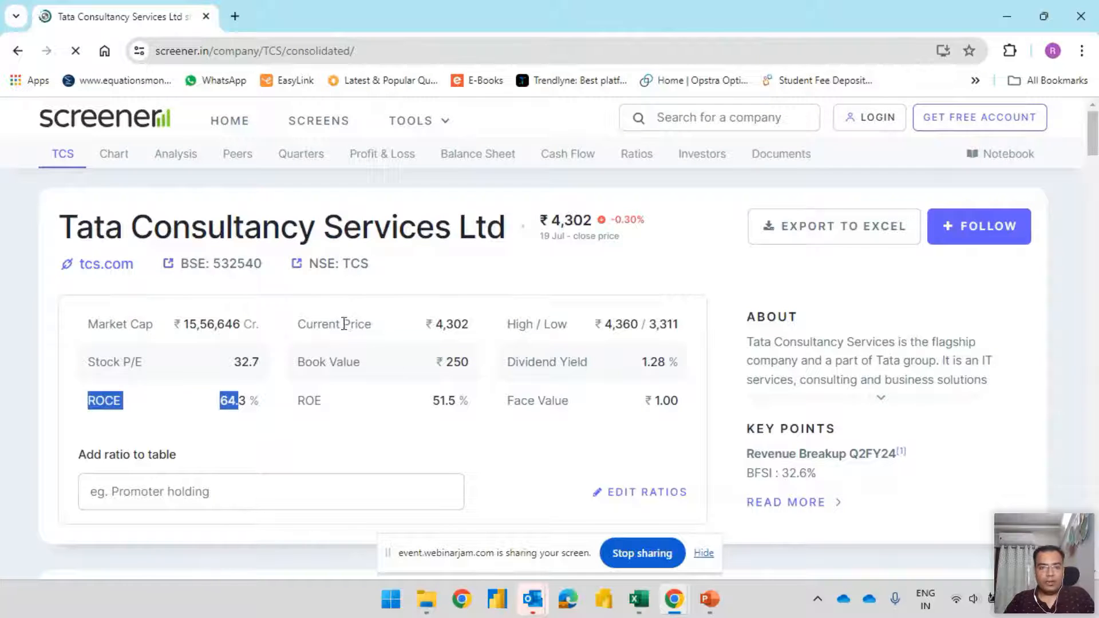
{"action": "left_click", "coordinate": [450, 324]}
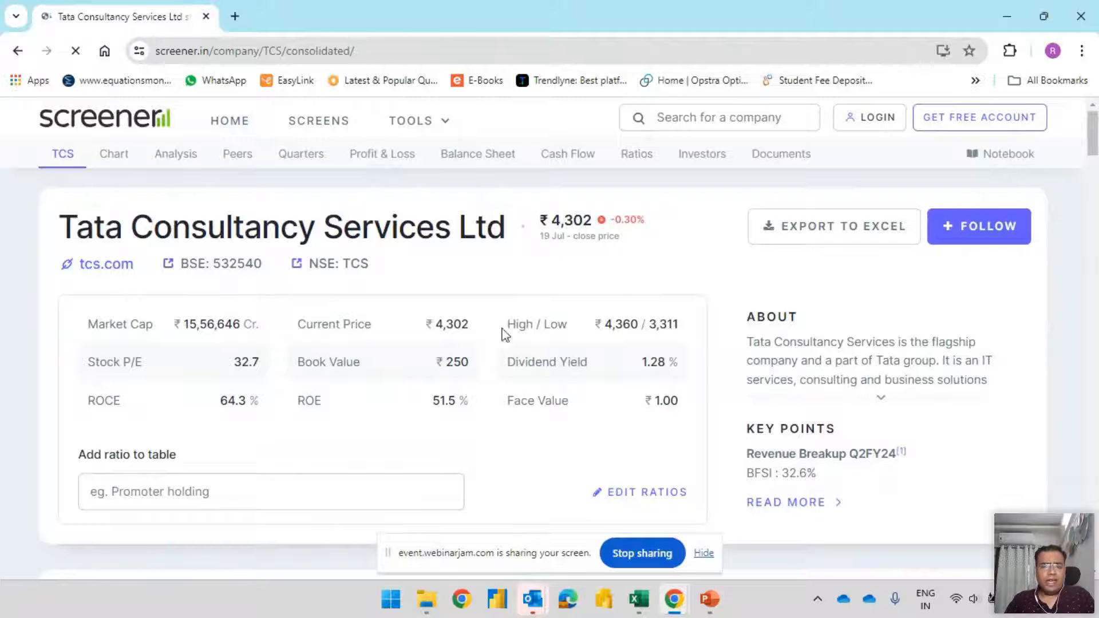
{"action": "left_click_drag", "start_coordinate": [86, 321], "coordinate": [699, 417]}
{"action": "left_click", "coordinate": [636, 429]}
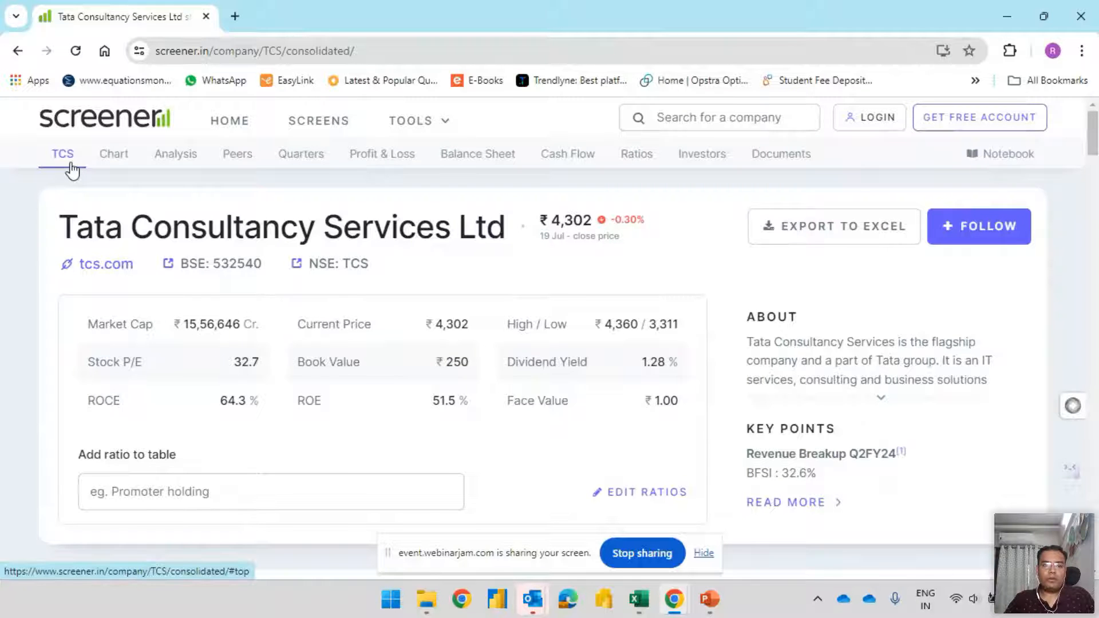
View the TCS price chart section, then examine the pros and cons listed in the Analysis section
{"action": "left_click", "coordinate": [115, 160]}
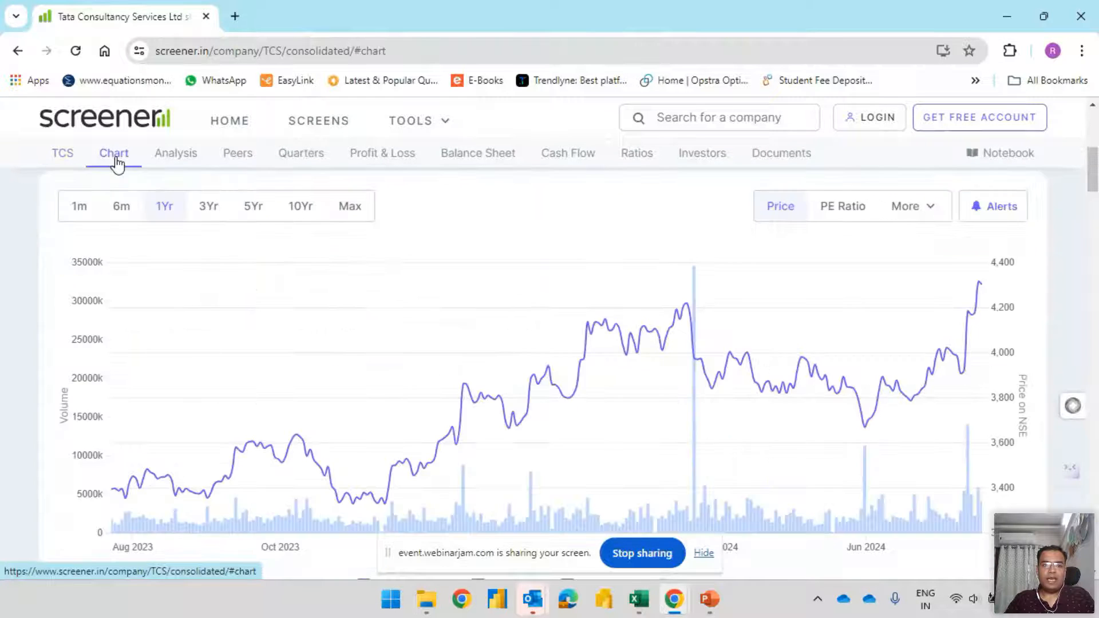
{"action": "left_click", "coordinate": [191, 165]}
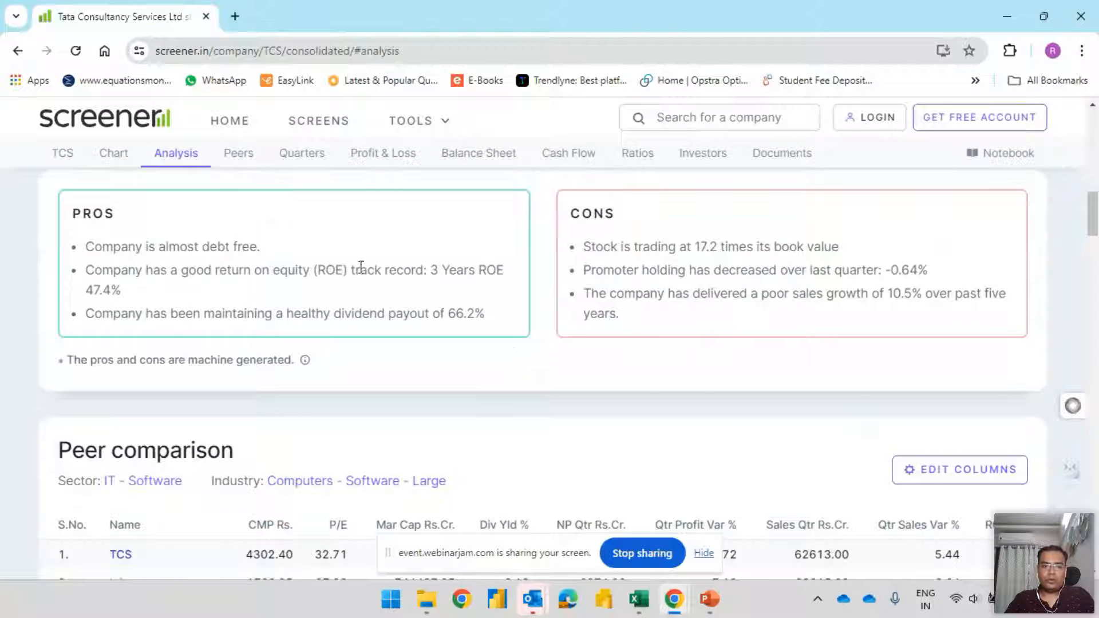
{"action": "left_click_drag", "start_coordinate": [91, 243], "coordinate": [491, 317]}
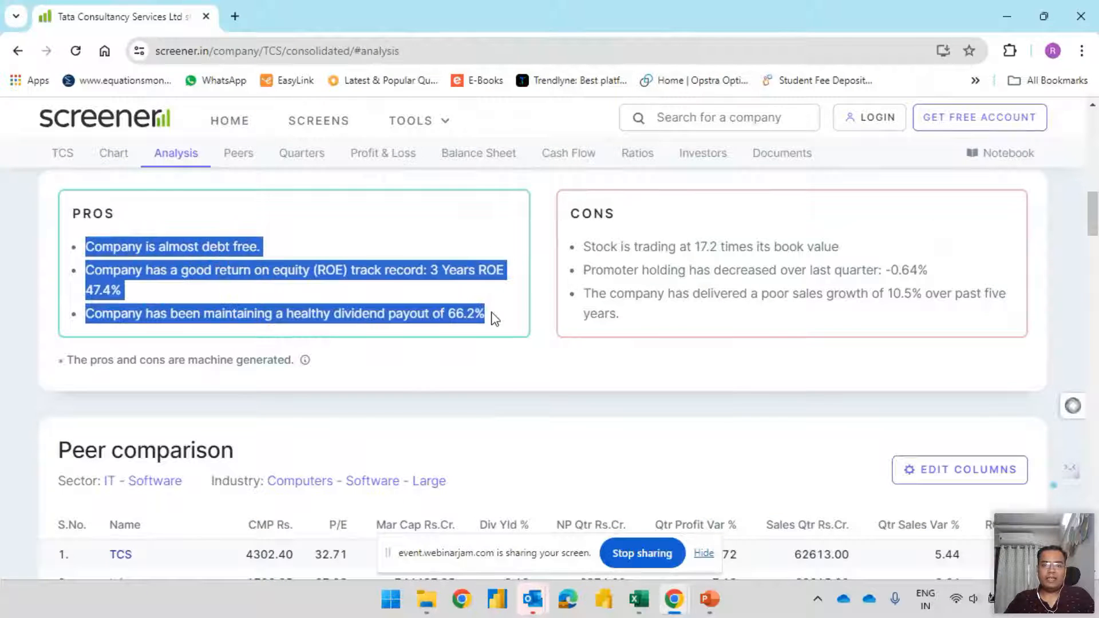
{"action": "left_click", "coordinate": [588, 240]}
{"action": "left_click_drag", "start_coordinate": [587, 240], "coordinate": [710, 316]}
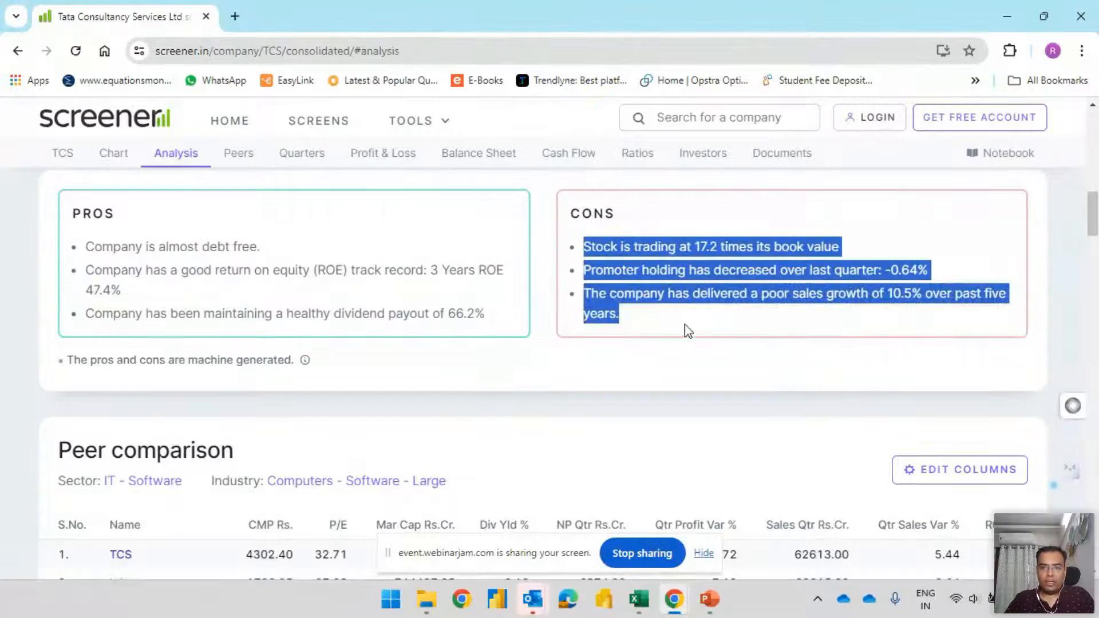
{"action": "left_click", "coordinate": [228, 293]}
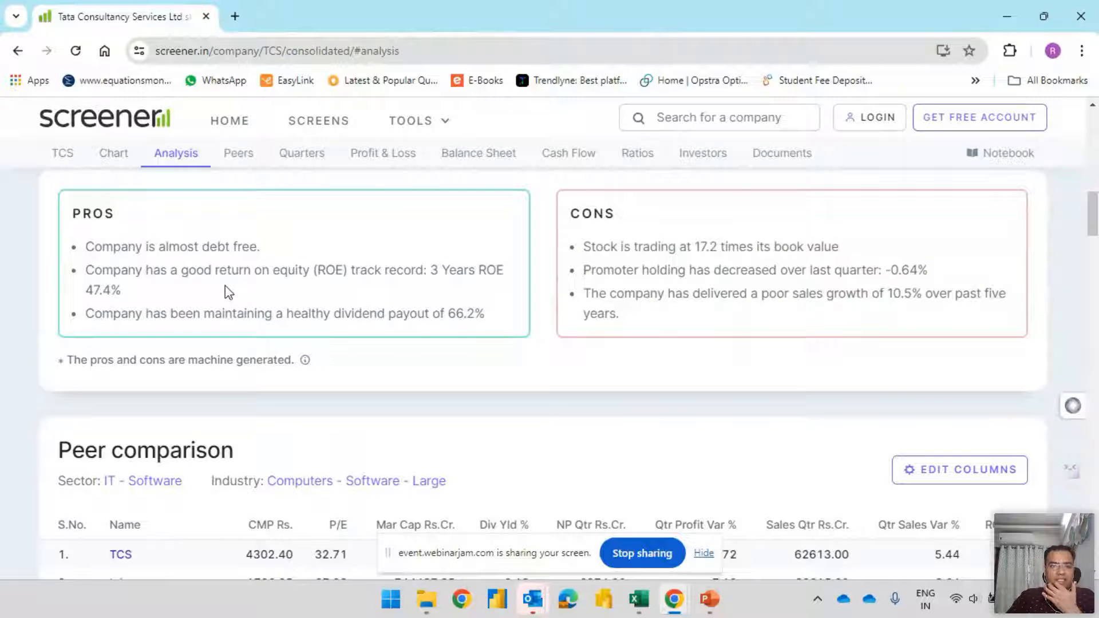
{"action": "left_click_drag", "start_coordinate": [85, 252], "coordinate": [341, 248]}
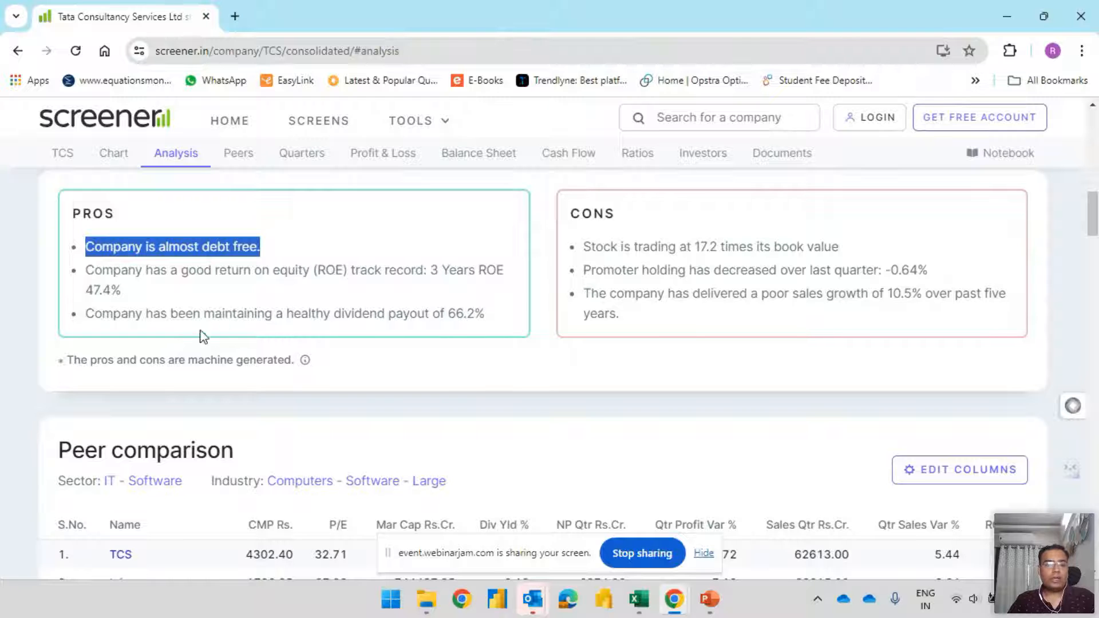
Examine the dividend payout among the TCS pros and the book value, promoter holding and sales growth points among the cons
{"action": "left_click_drag", "start_coordinate": [286, 313], "coordinate": [522, 314]}
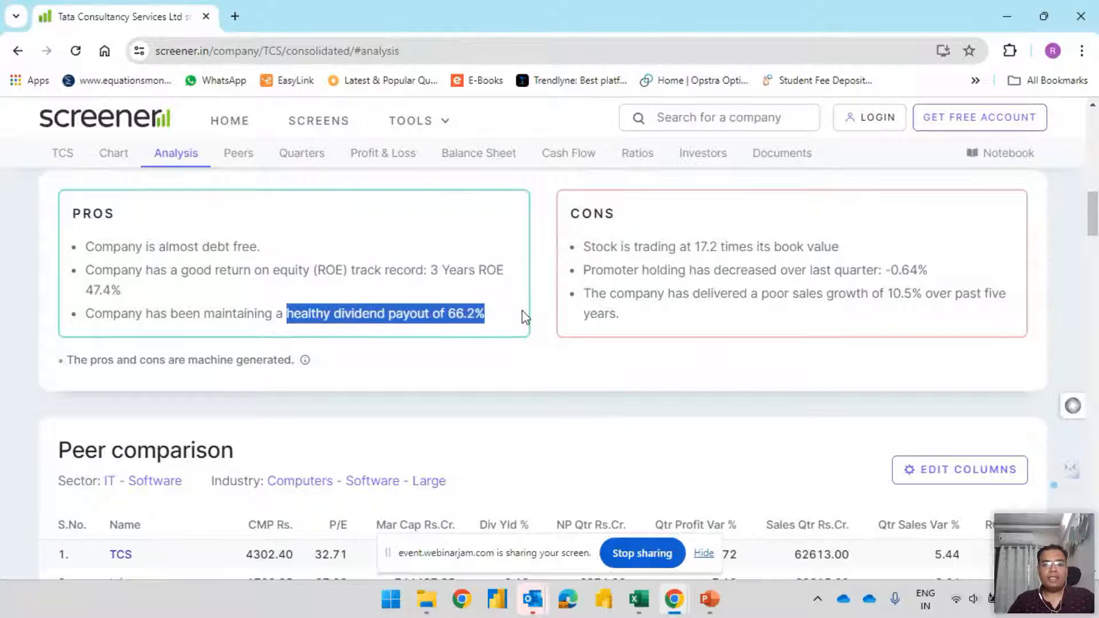
{"action": "left_click", "coordinate": [495, 383]}
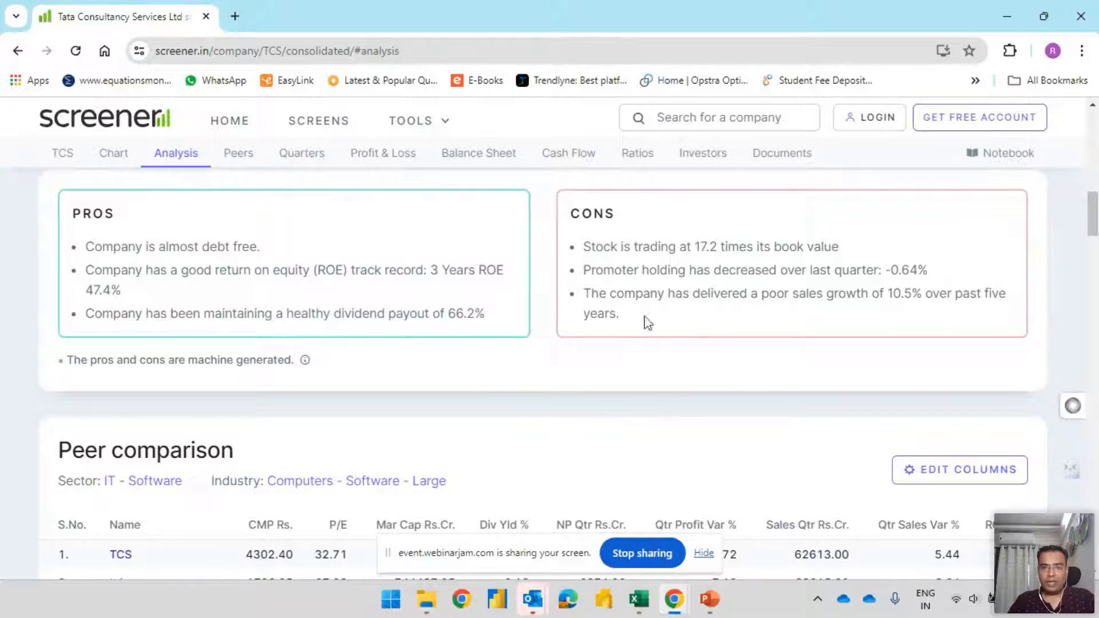
{"action": "left_click_drag", "start_coordinate": [584, 247], "coordinate": [864, 248]}
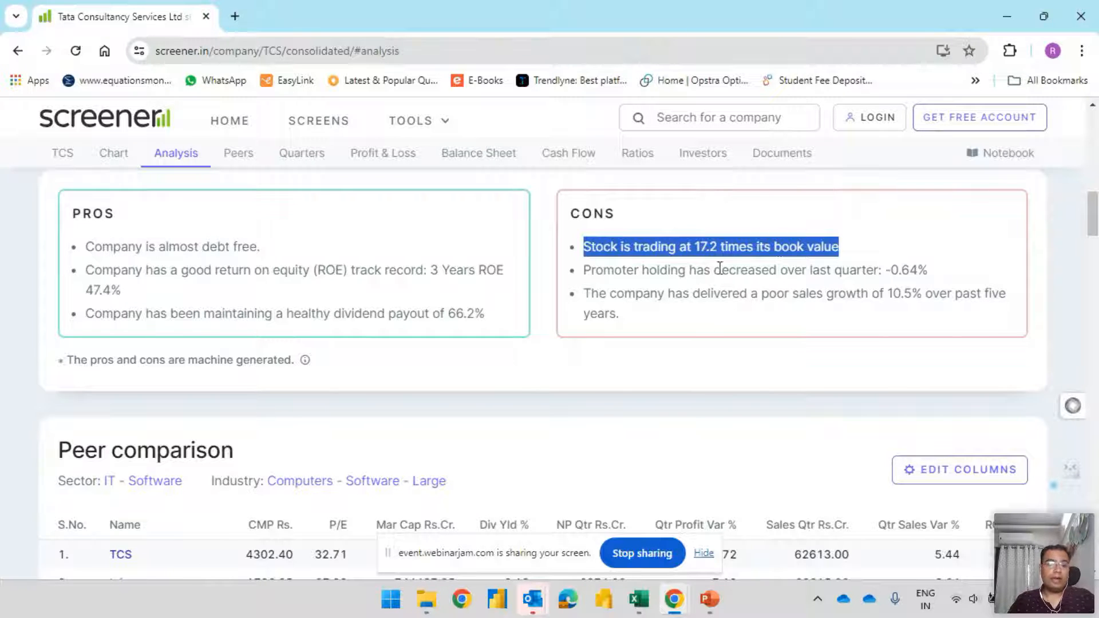
{"action": "left_click_drag", "start_coordinate": [591, 270], "coordinate": [983, 270]}
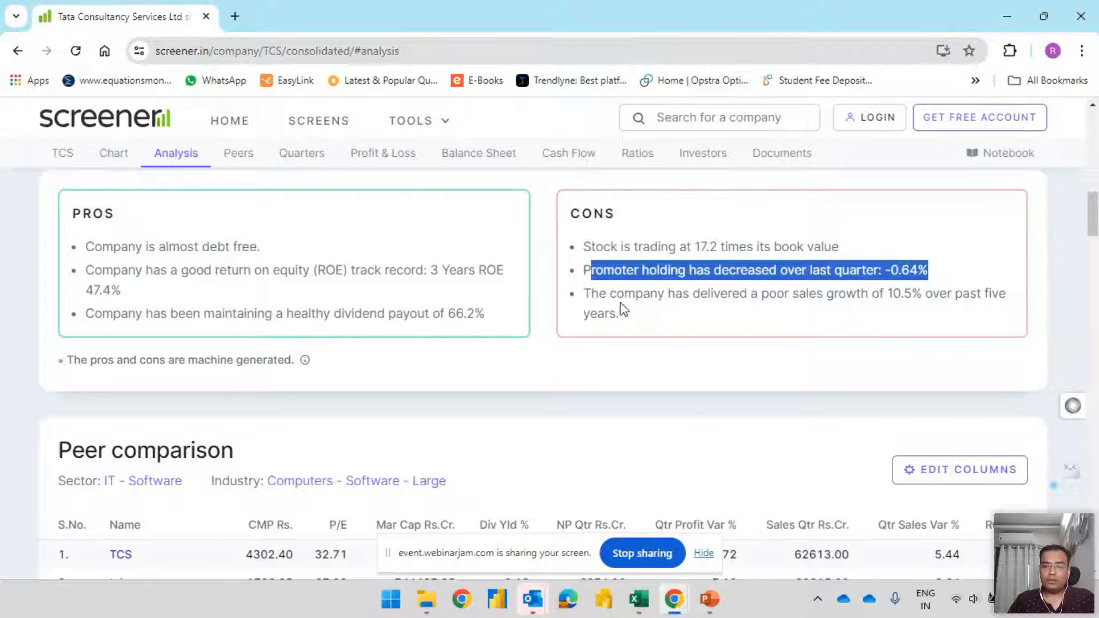
{"action": "left_click_drag", "start_coordinate": [635, 299], "coordinate": [923, 298]}
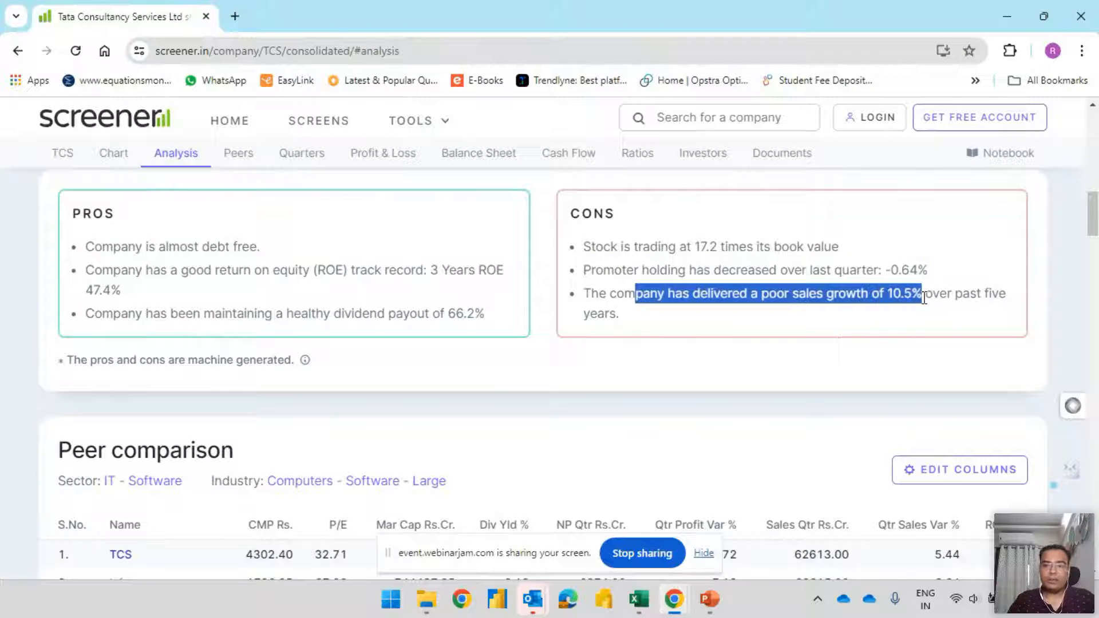
{"action": "left_click", "coordinate": [874, 308]}
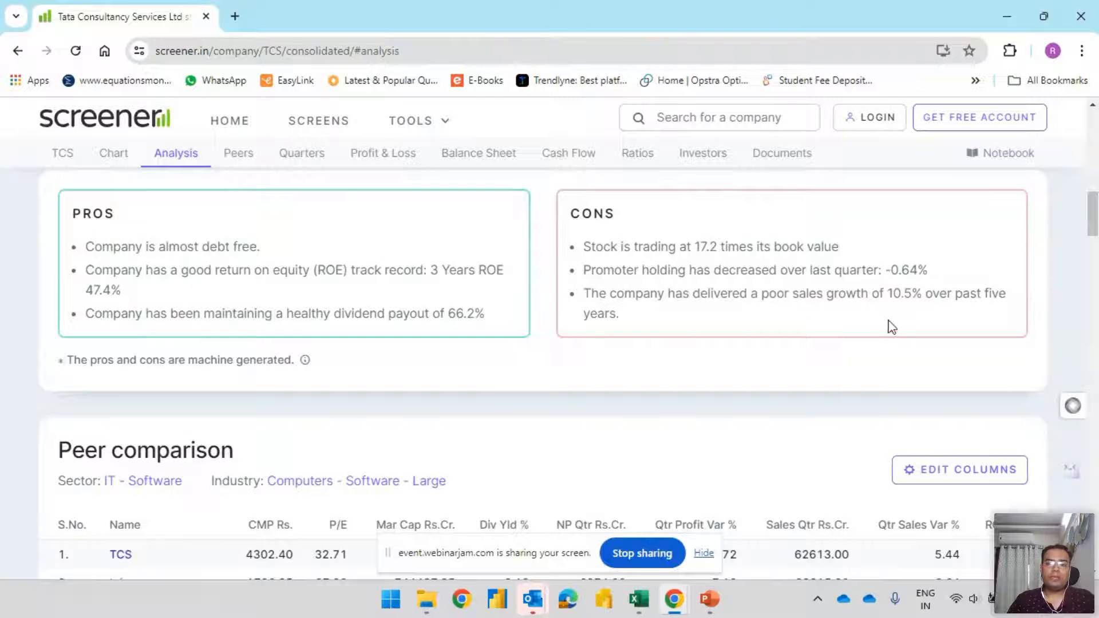
{"action": "scroll", "coordinate": [835, 387], "scroll_direction": "up", "scroll_amount": 5}
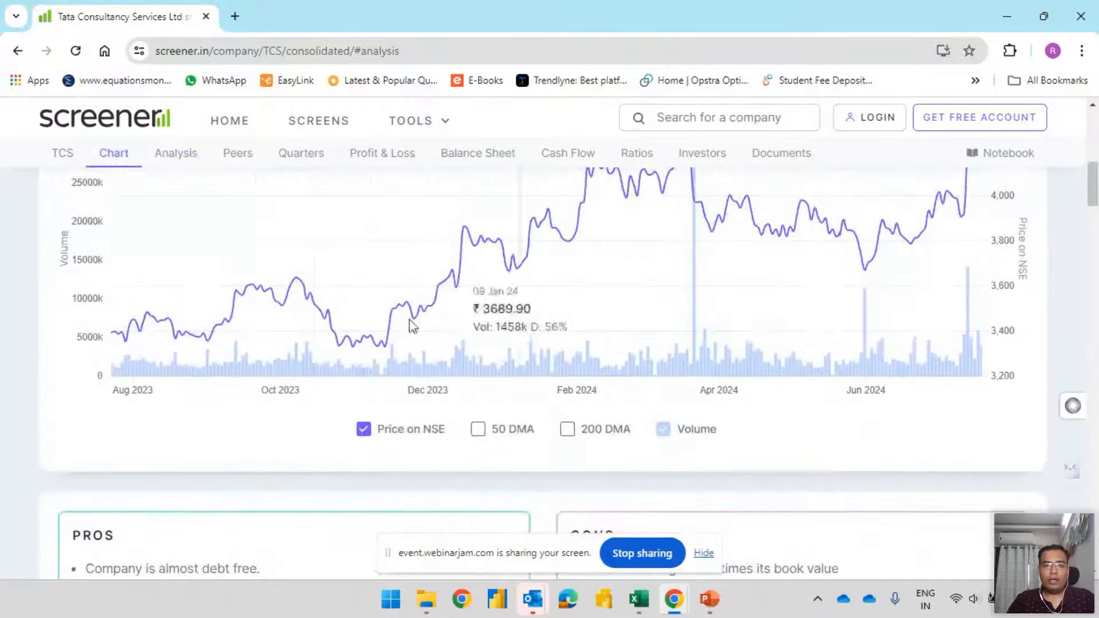
{"action": "left_click", "coordinate": [180, 164]}
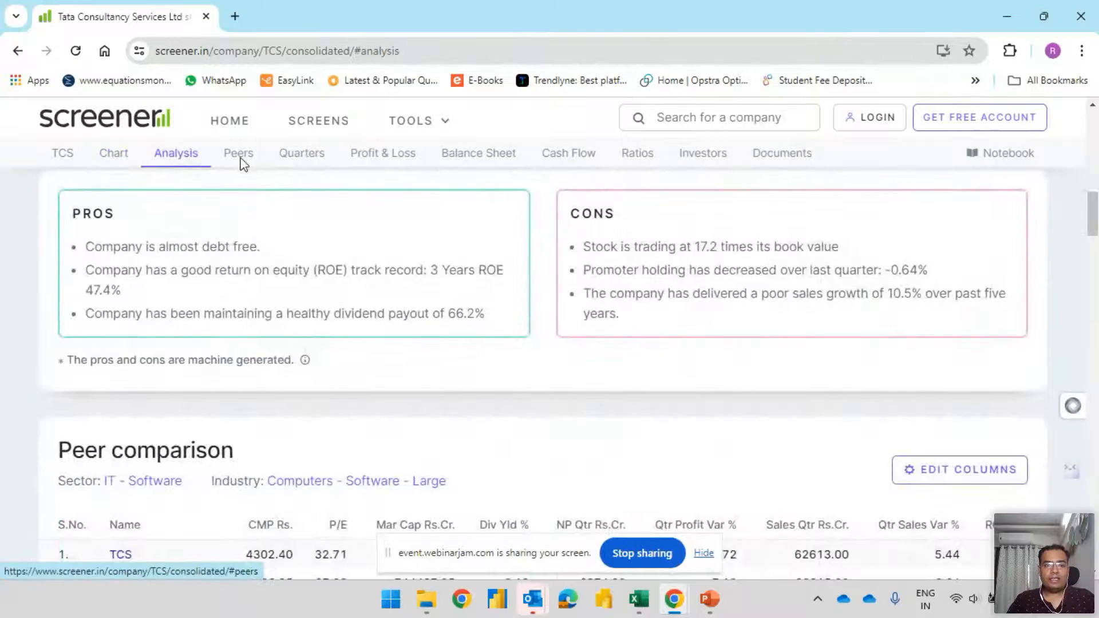
View the TCS peer comparison, quarterly results, profit and loss, balance sheet, cash flow, ratios, investors and documents sections in turn
{"action": "left_click", "coordinate": [237, 154]}
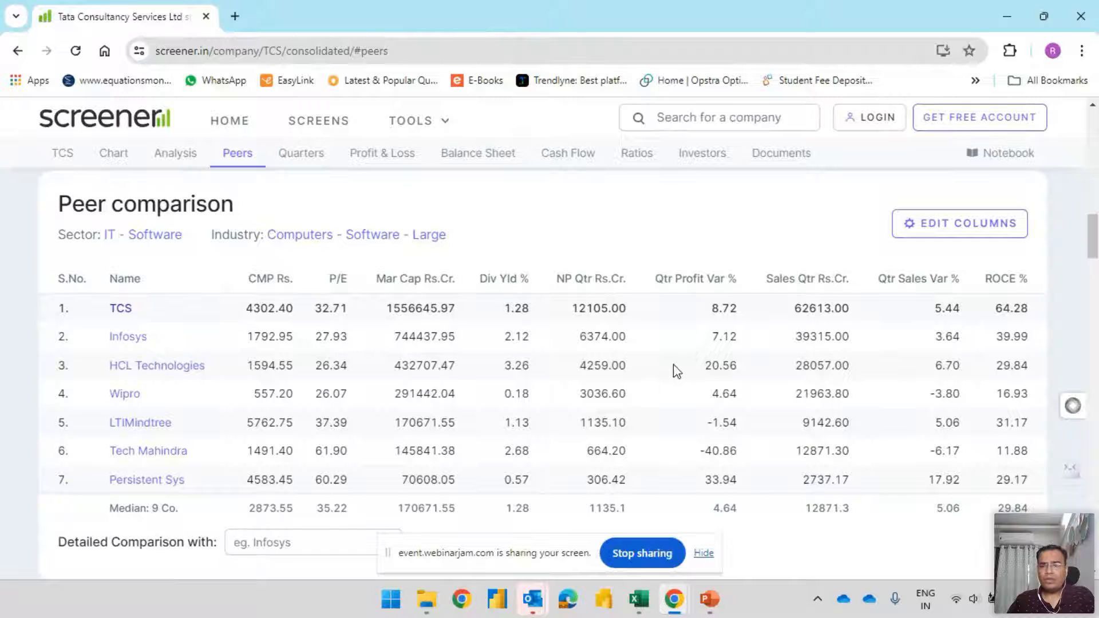
{"action": "left_click", "coordinate": [291, 164]}
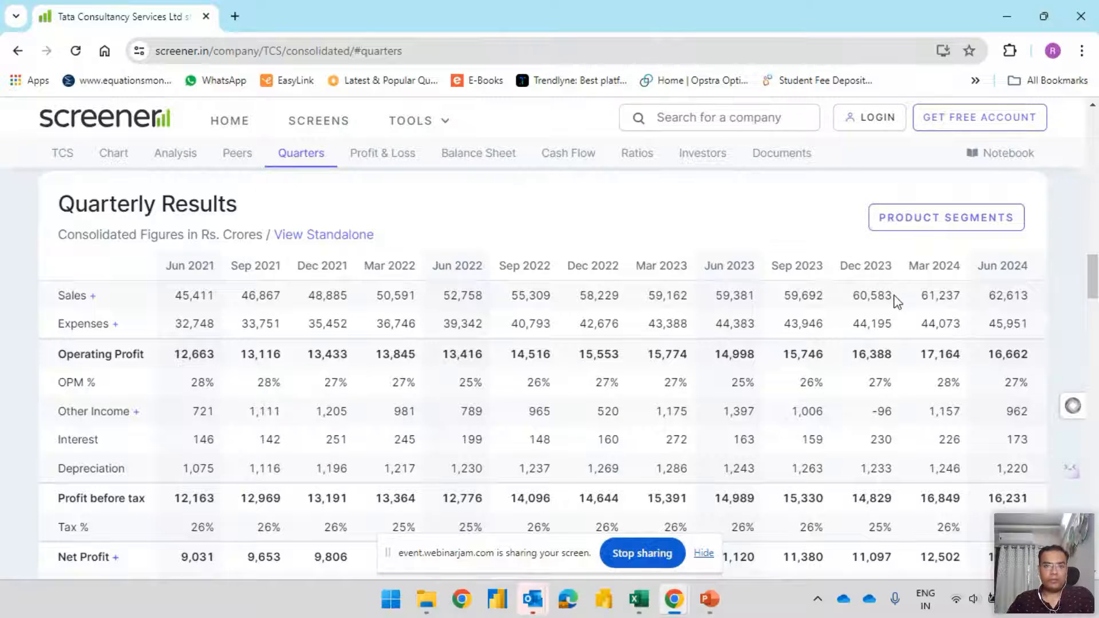
{"action": "left_click", "coordinate": [370, 155]}
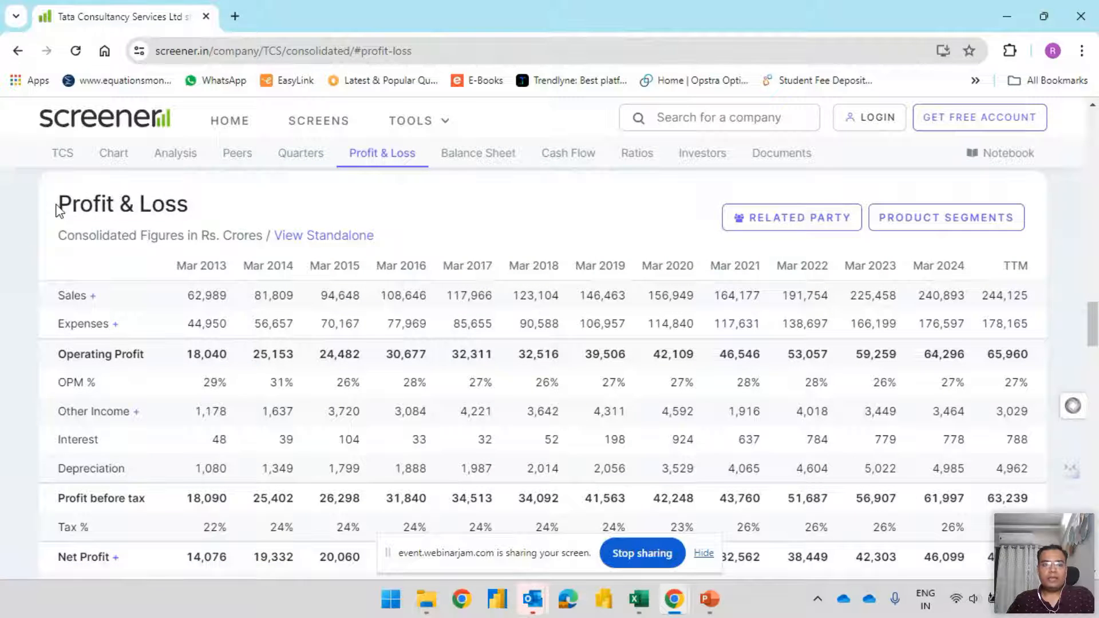
{"action": "left_click_drag", "start_coordinate": [57, 211], "coordinate": [261, 192]}
{"action": "left_click", "coordinate": [444, 155]}
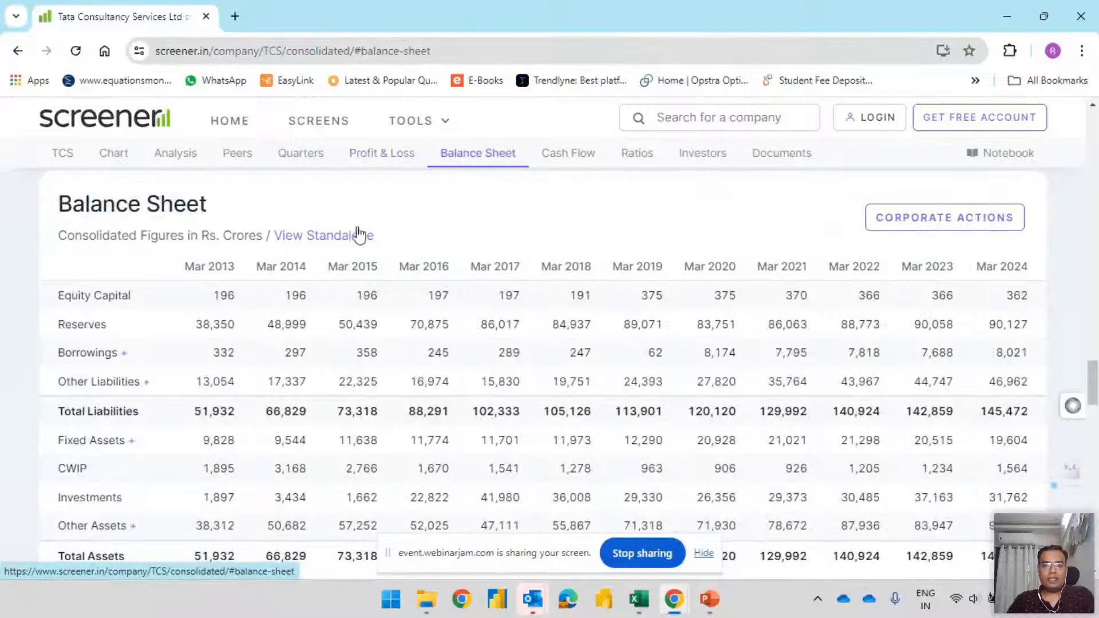
{"action": "left_click", "coordinate": [596, 164]}
{"action": "left_click", "coordinate": [643, 162]}
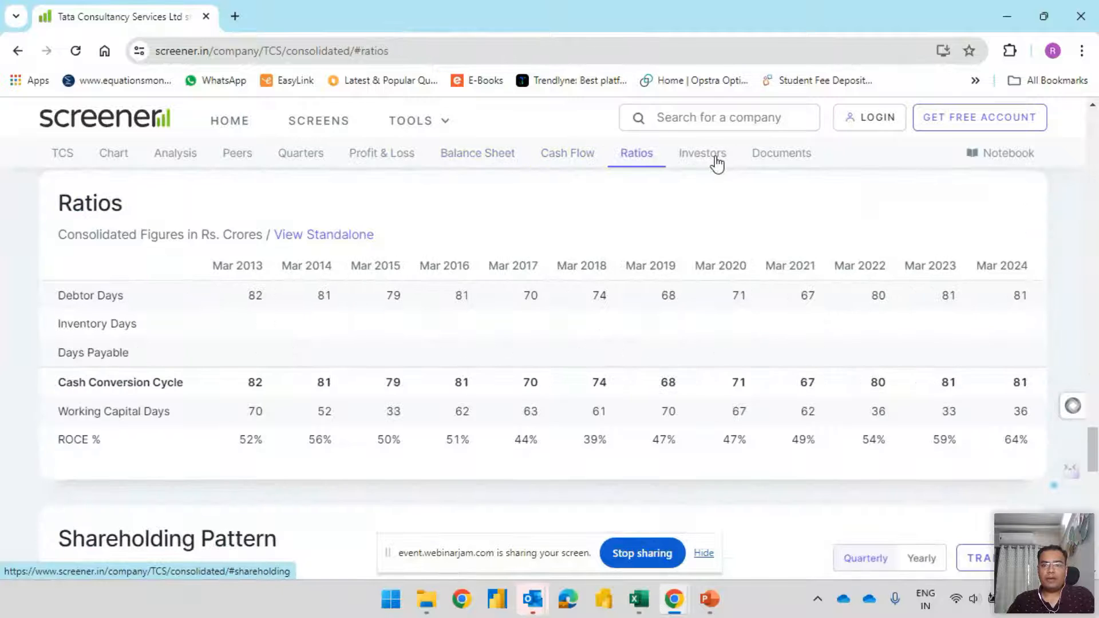
{"action": "left_click", "coordinate": [717, 163]}
{"action": "left_click", "coordinate": [781, 172]}
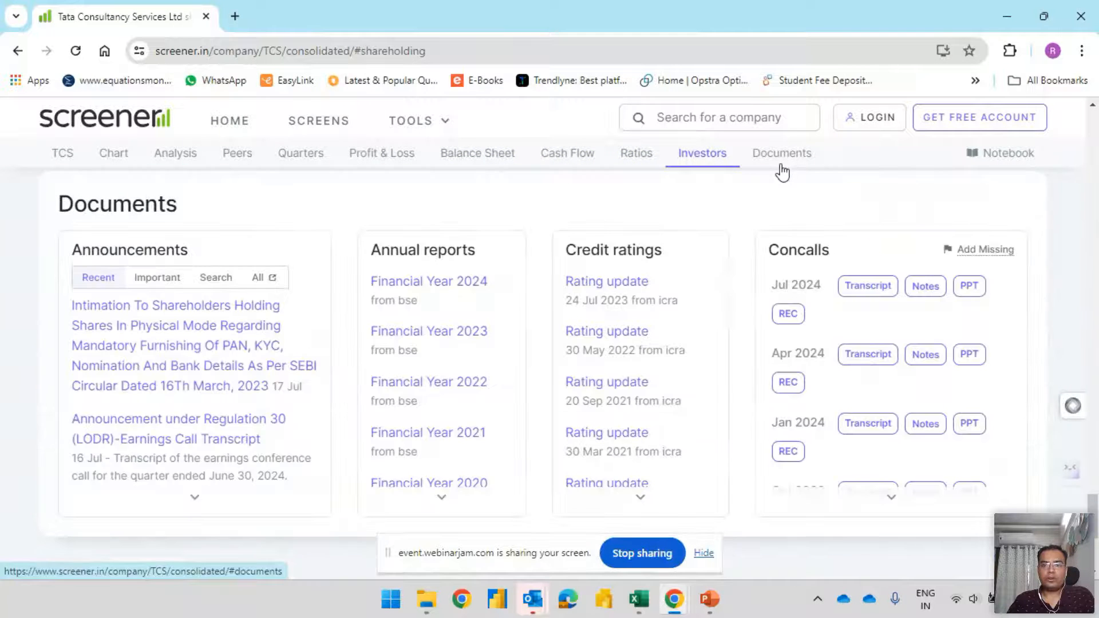
Examine the quarterly results and the yearly Profit & Loss table, including the Mar 2013 interest figure, and revisit the peer comparison
{"action": "left_click", "coordinate": [380, 162]}
{"action": "left_click", "coordinate": [304, 159]}
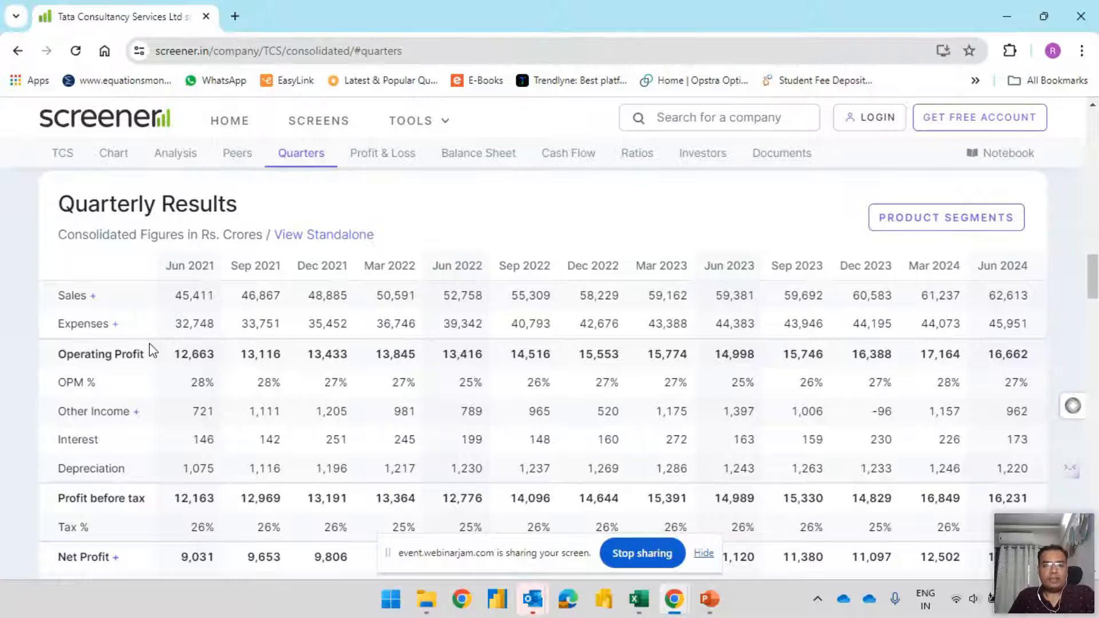
{"action": "left_click", "coordinate": [120, 163]}
{"action": "left_click", "coordinate": [303, 165]}
{"action": "left_click", "coordinate": [380, 153]}
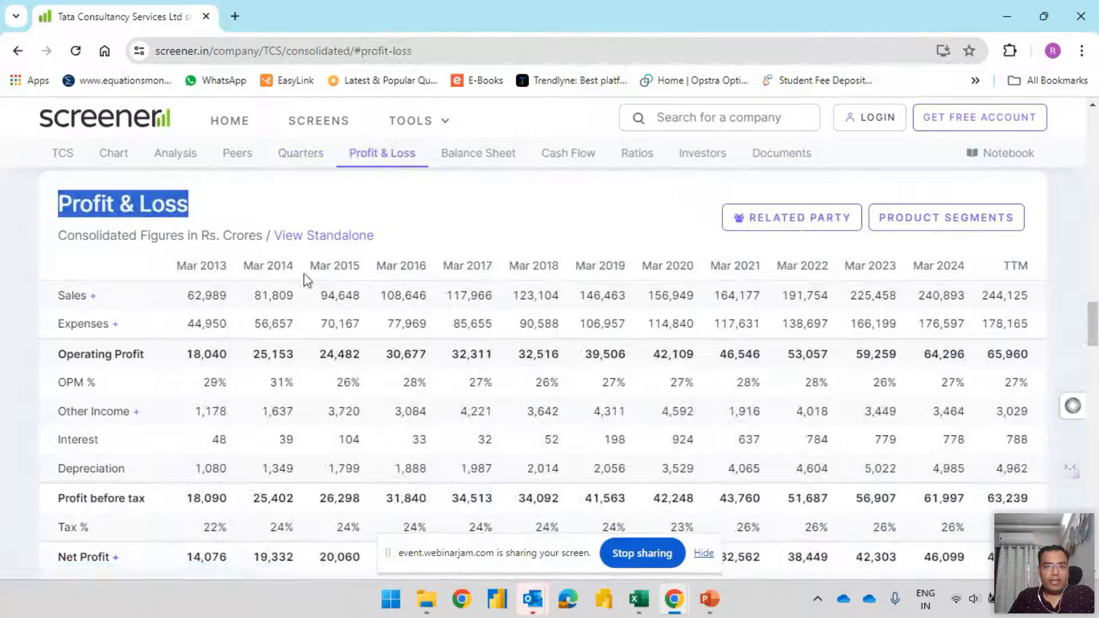
{"action": "left_click_drag", "start_coordinate": [311, 287], "coordinate": [342, 309]}
{"action": "left_click", "coordinate": [340, 293]}
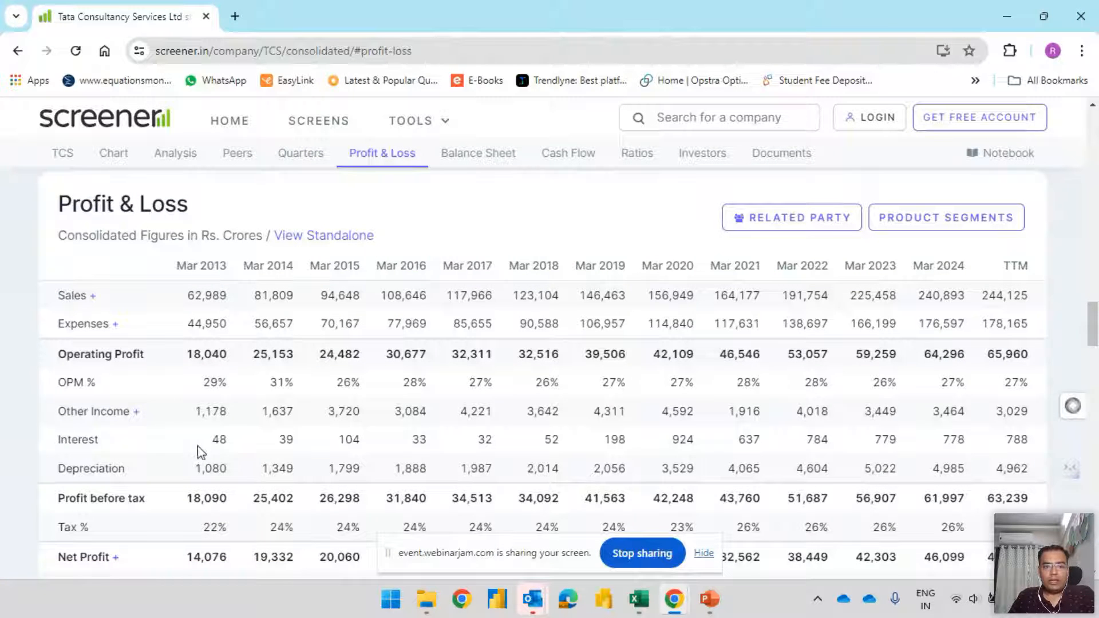
{"action": "left_click_drag", "start_coordinate": [1094, 331], "coordinate": [1094, 338]}
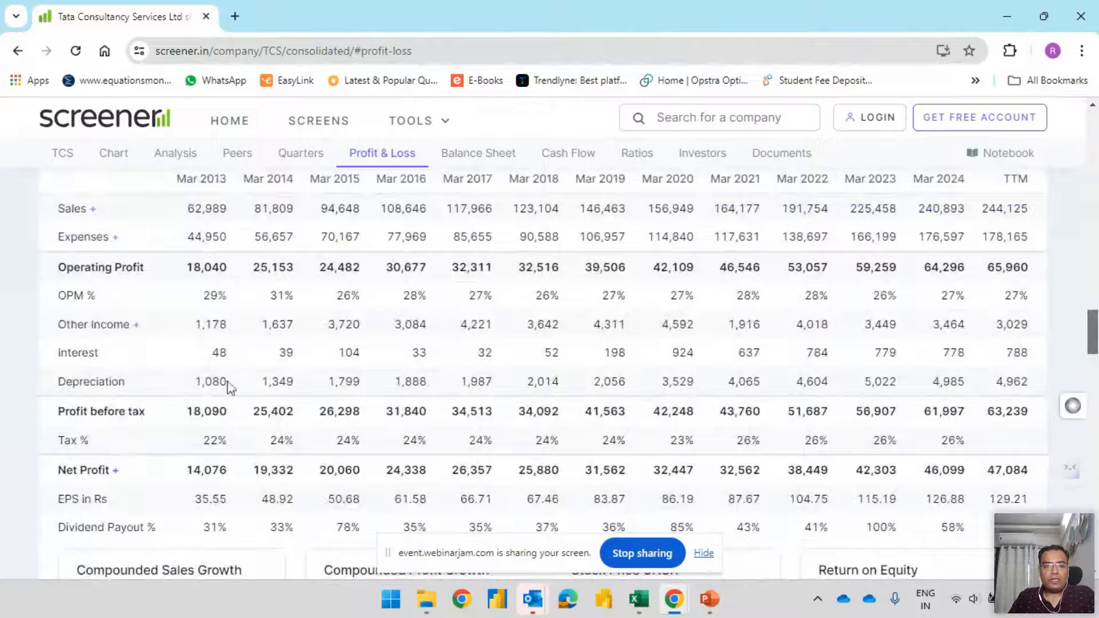
{"action": "double_click", "coordinate": [220, 352]}
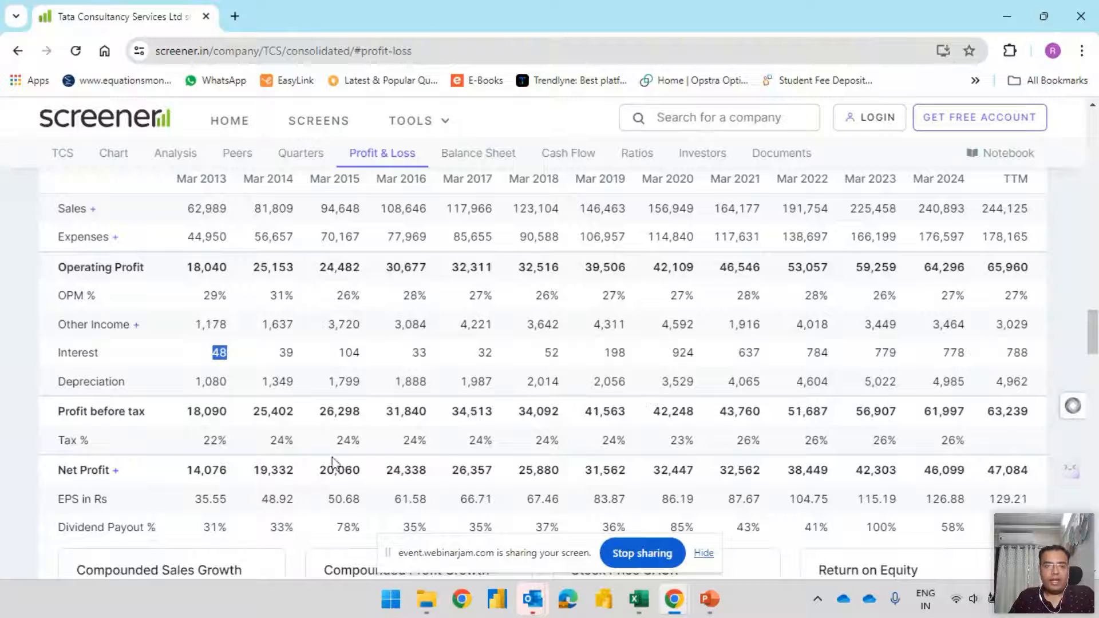
{"action": "scroll", "coordinate": [552, 357], "scroll_direction": "up", "scroll_amount": 15}
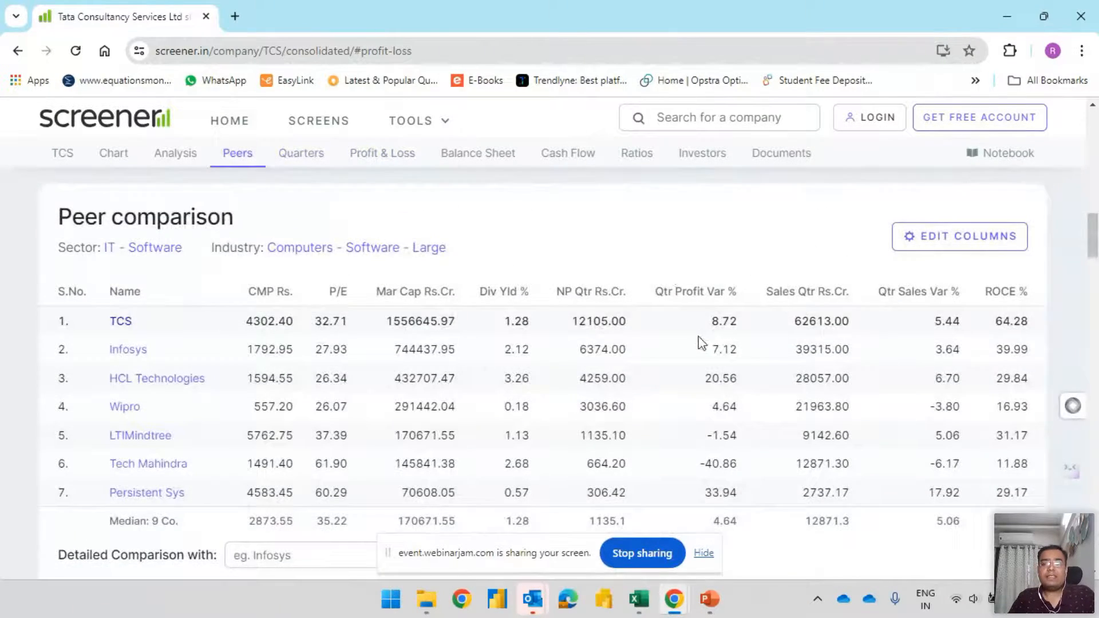
{"action": "scroll", "coordinate": [699, 341], "scroll_direction": "up", "scroll_amount": 5}
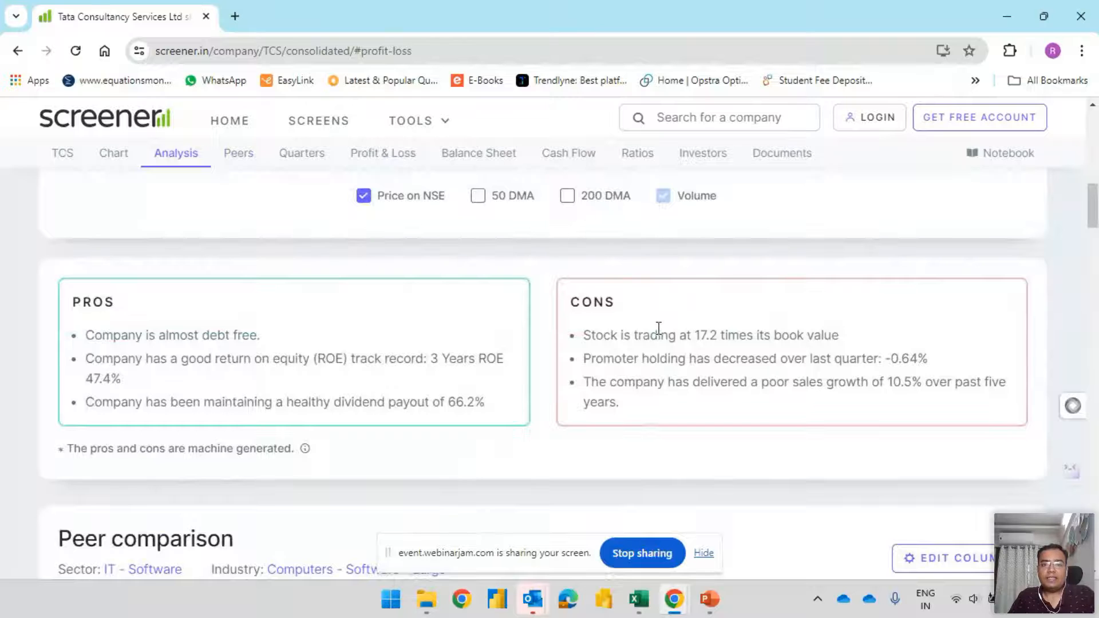
{"action": "key", "text": "alt+Tab"}
{"action": "key", "text": "alt+Tab"}
{"action": "key", "text": "Tab"}
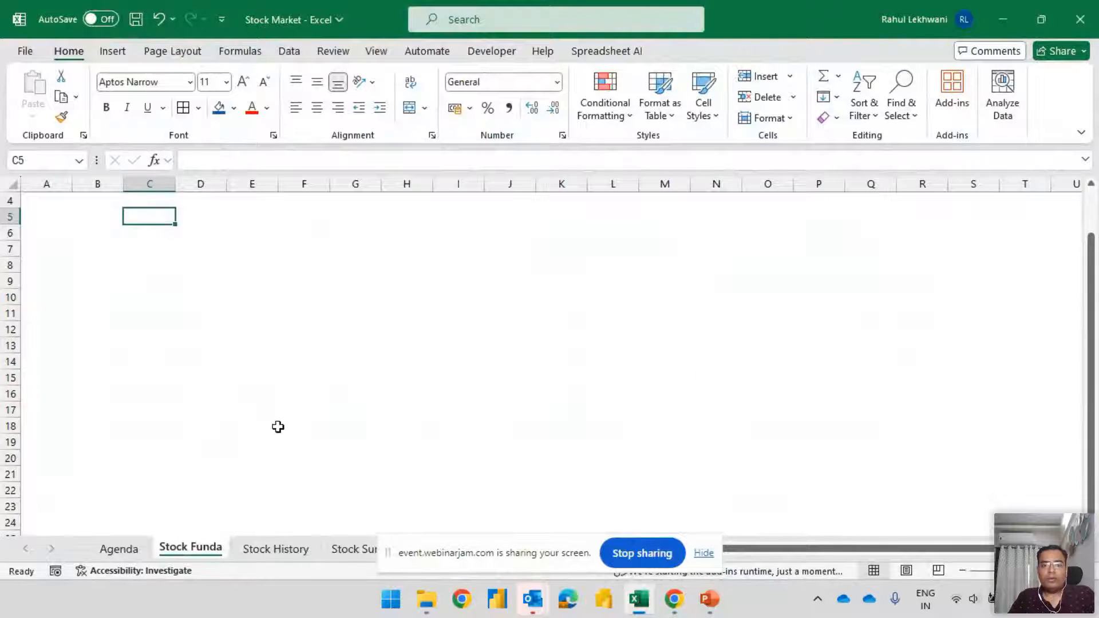
{"action": "key", "text": "alt+Tab"}
{"action": "key", "text": "alt+Tab"}
{"action": "key", "text": "Tab"}
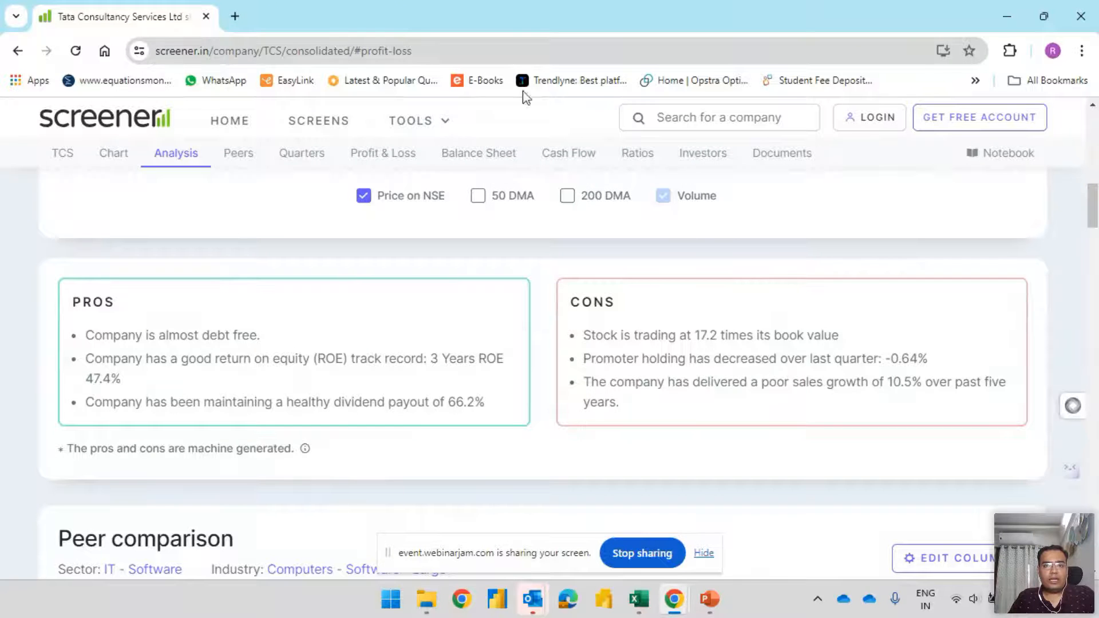
Try to export the TCS data to Excel, then return from the account registration page to the company page
{"action": "scroll", "coordinate": [711, 255], "scroll_direction": "up", "scroll_amount": 10}
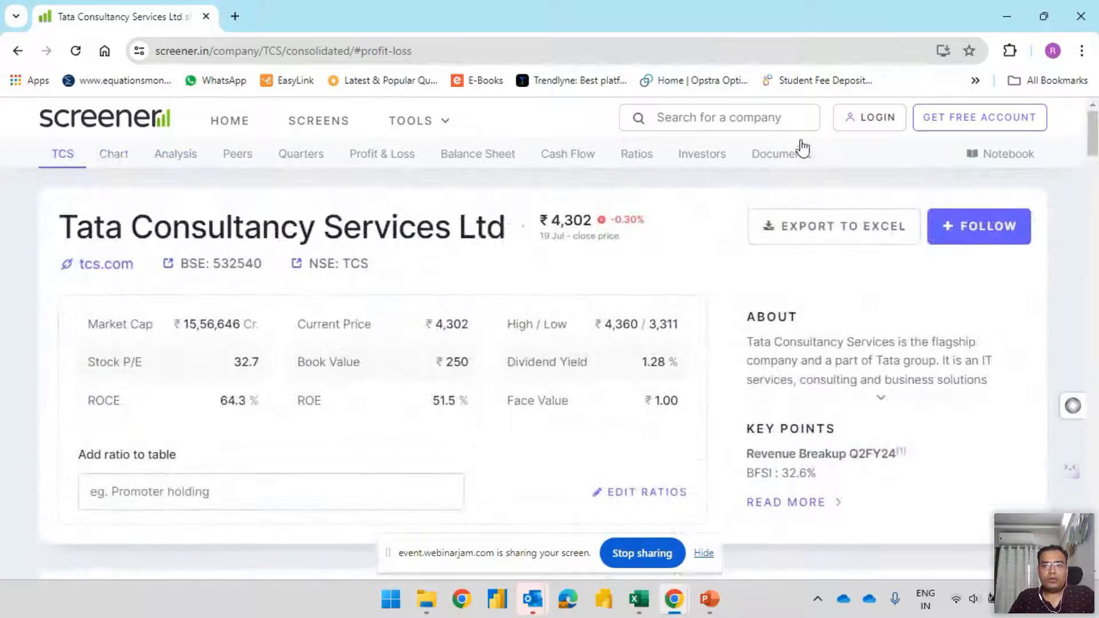
{"action": "left_click", "coordinate": [695, 130]}
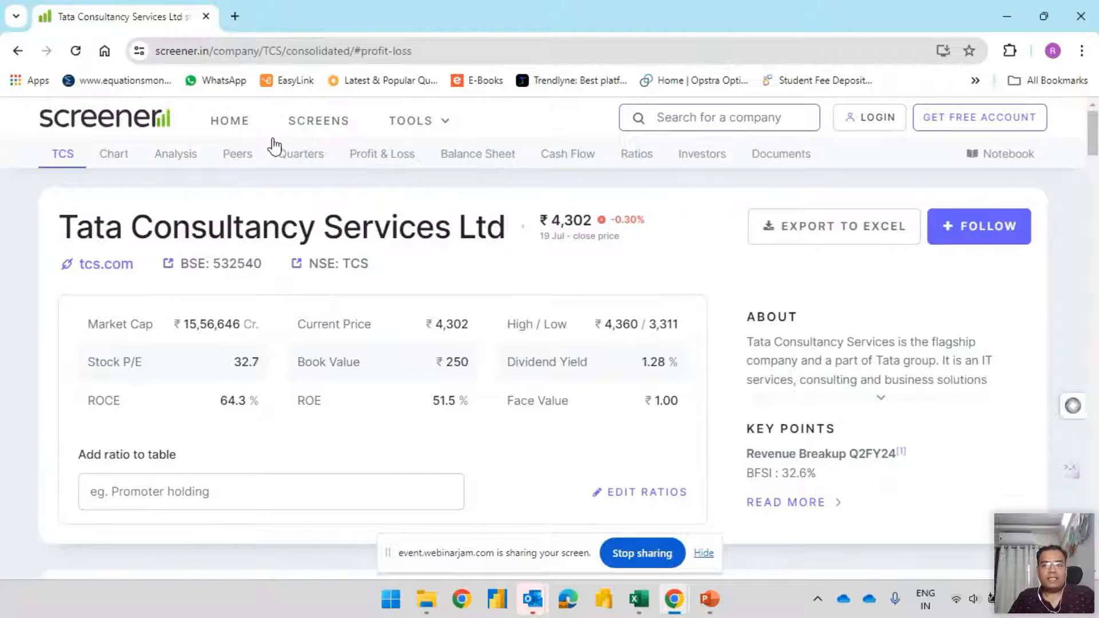
{"action": "left_click", "coordinate": [803, 240]}
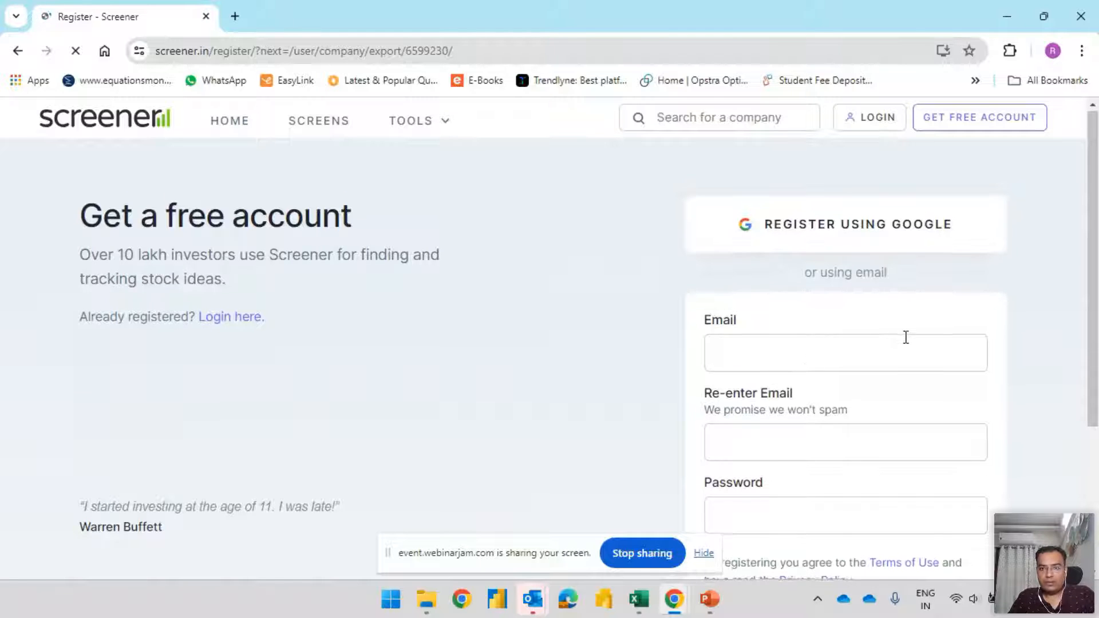
{"action": "scroll", "coordinate": [916, 344], "scroll_direction": "down", "scroll_amount": 3}
{"action": "scroll", "coordinate": [988, 369], "scroll_direction": "up", "scroll_amount": 3}
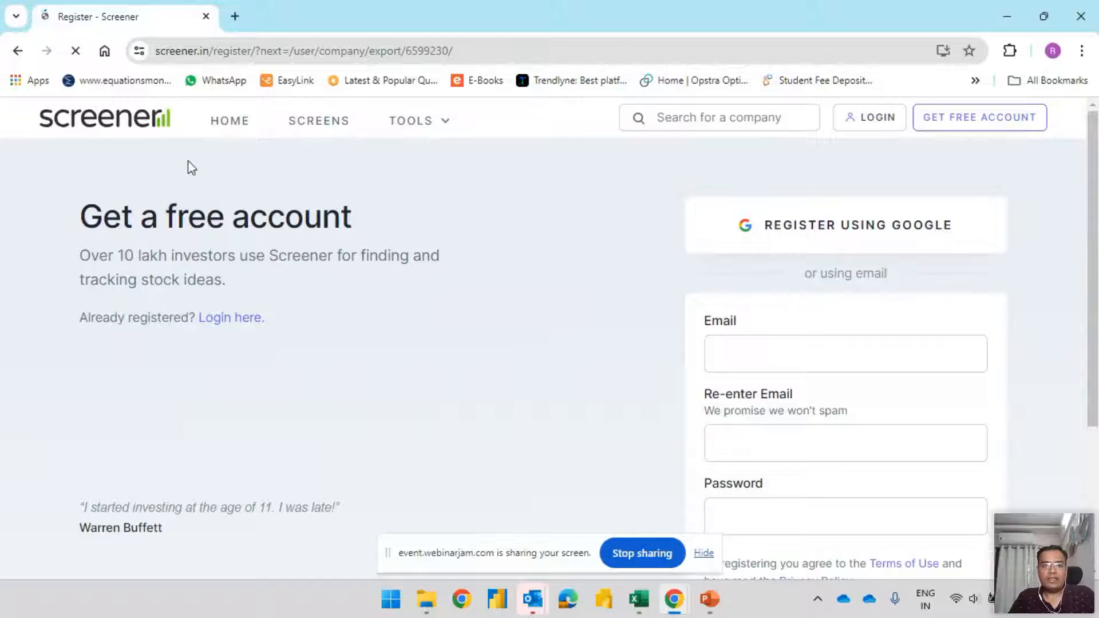
{"action": "left_click", "coordinate": [17, 52]}
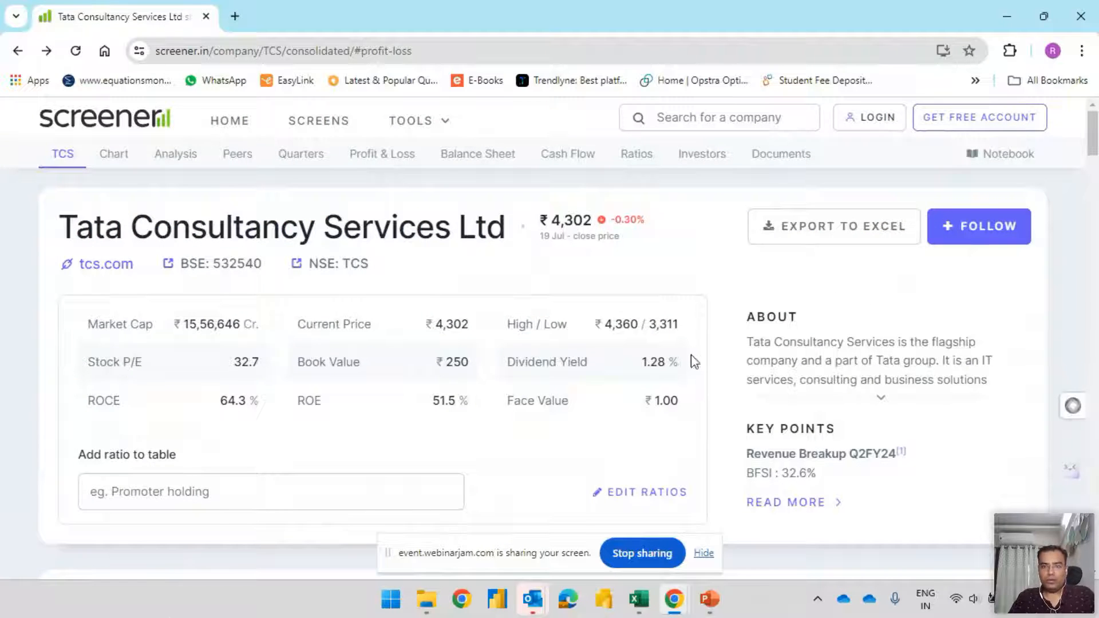
{"action": "scroll", "coordinate": [791, 307], "scroll_direction": "down", "scroll_amount": 5}
{"action": "scroll", "coordinate": [813, 304], "scroll_direction": "up", "scroll_amount": 5}
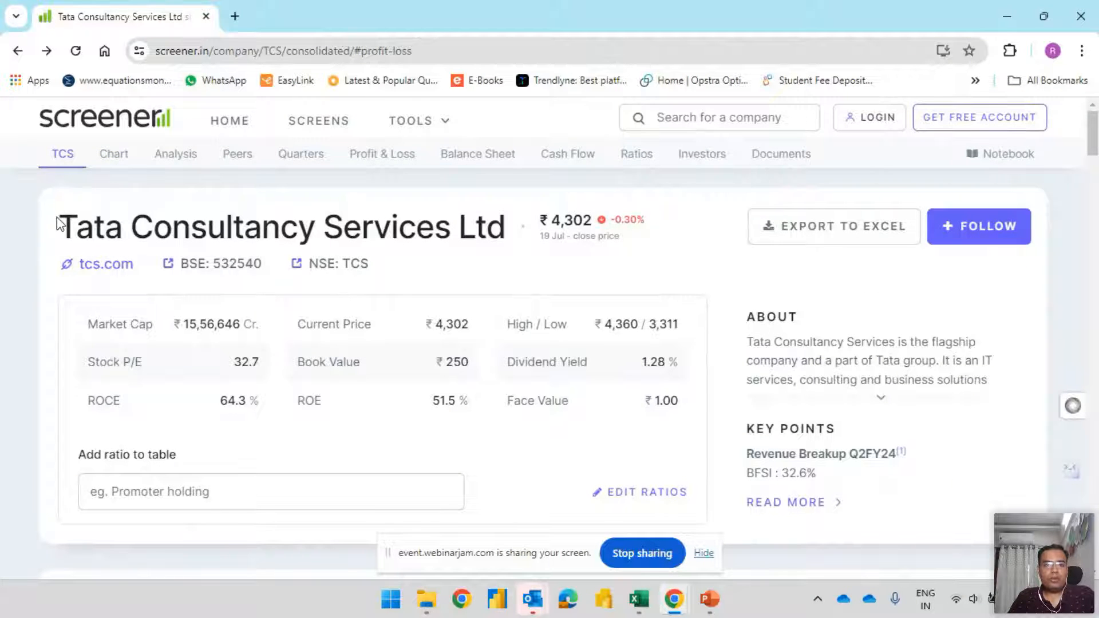
Copy the web address of the Tata Consultancy Services Ltd page and switch to the Stock Market workbook in Excel
{"action": "left_click_drag", "start_coordinate": [85, 222], "coordinate": [508, 231]}
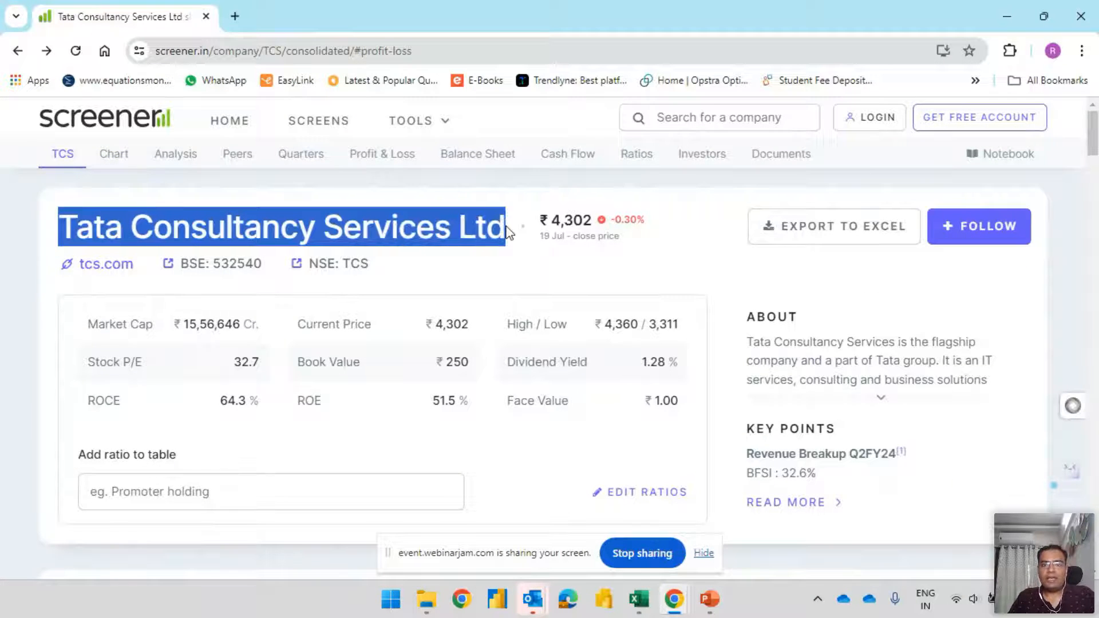
{"action": "left_click", "coordinate": [157, 50]}
{"action": "key", "text": "ctrl+c"}
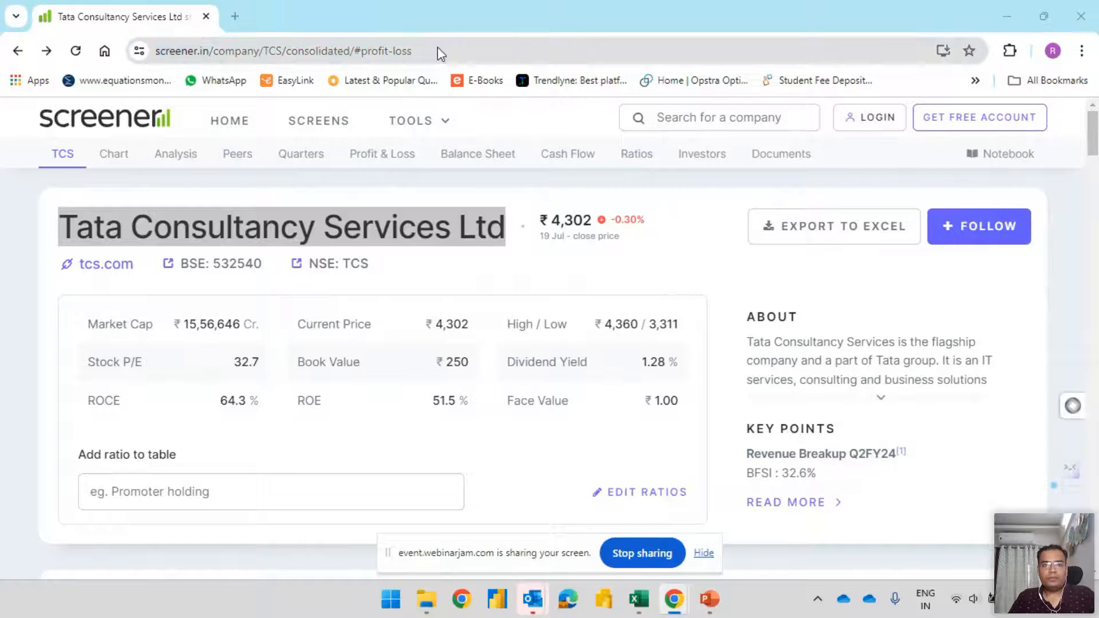
{"action": "key", "text": "alt+Tab"}
{"action": "key", "text": "alt+Tab"}
{"action": "key", "text": "Tab"}
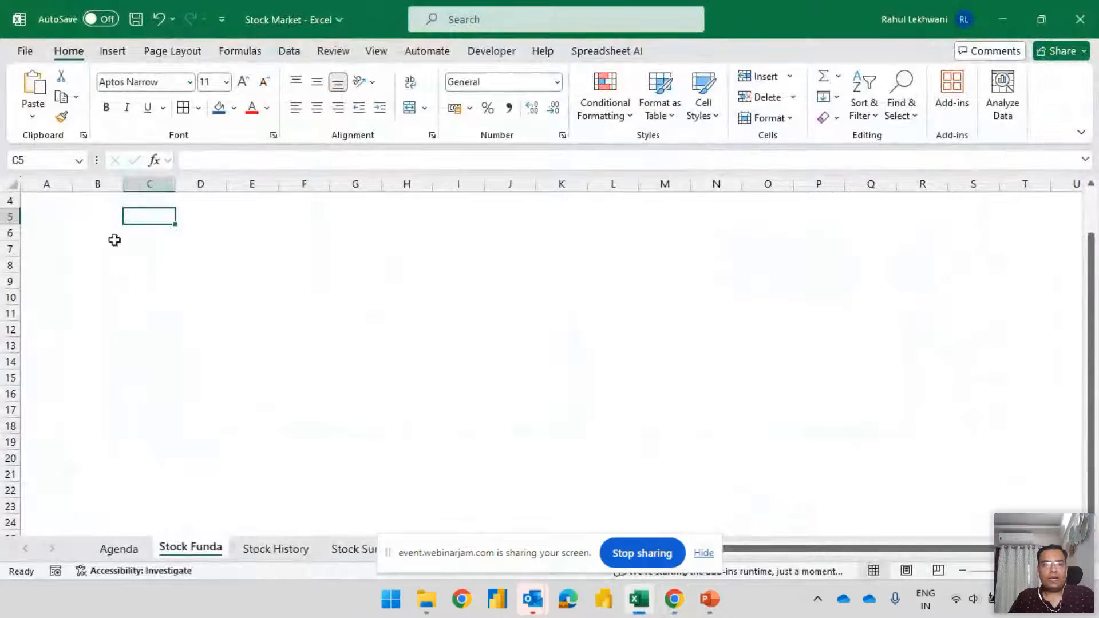
Start a data import from a web page with Get Data and accept the external data source security notice
{"action": "left_click", "coordinate": [115, 56]}
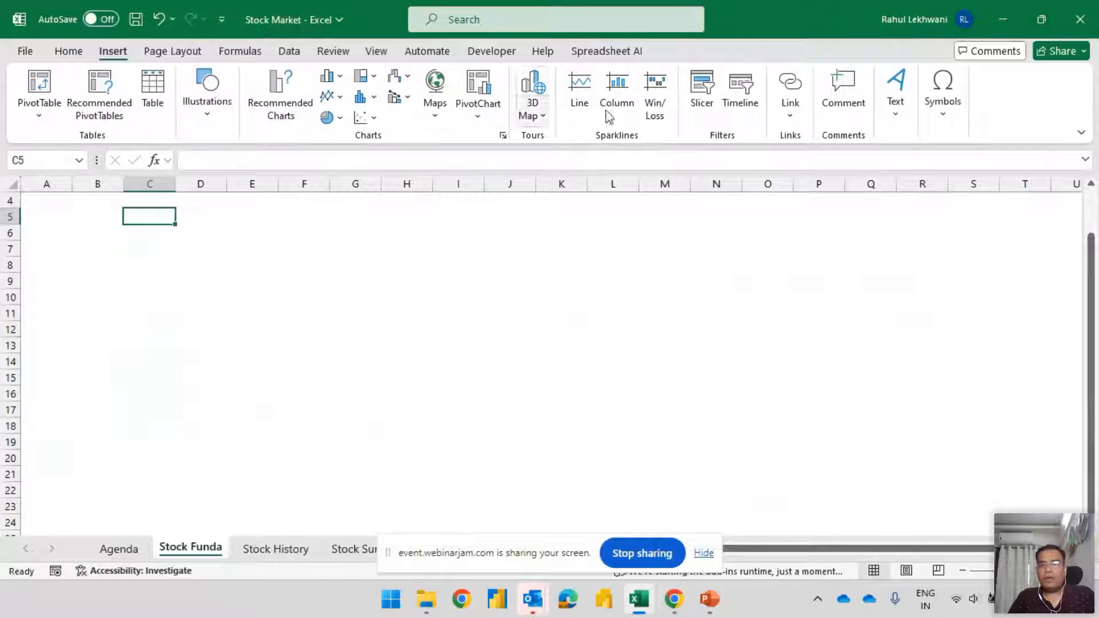
{"action": "left_click", "coordinate": [296, 57]}
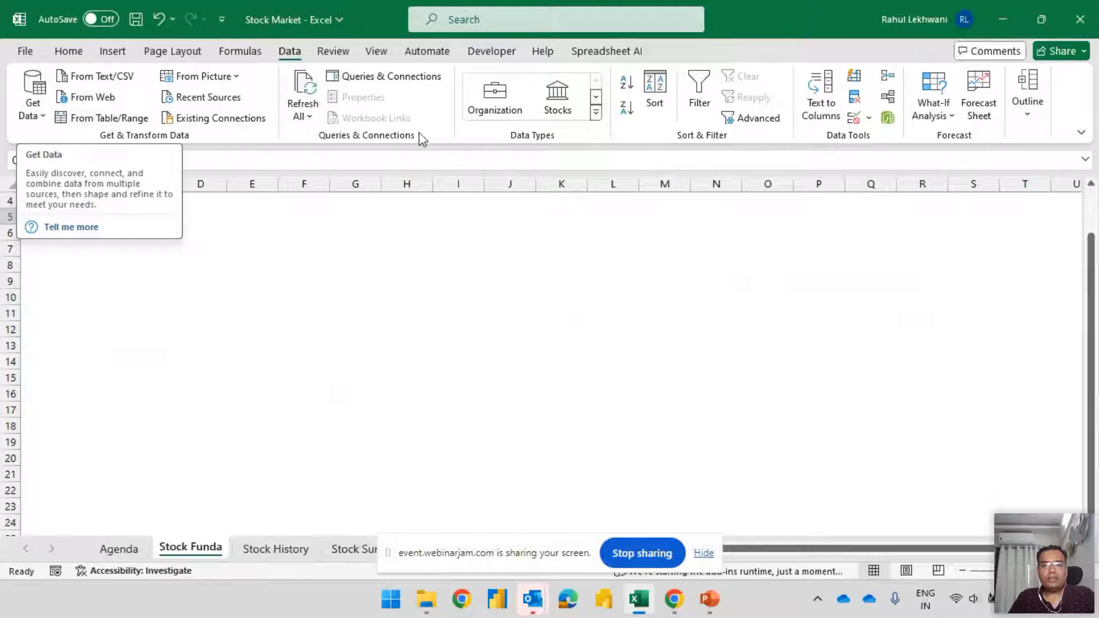
{"action": "left_click", "coordinate": [34, 115]}
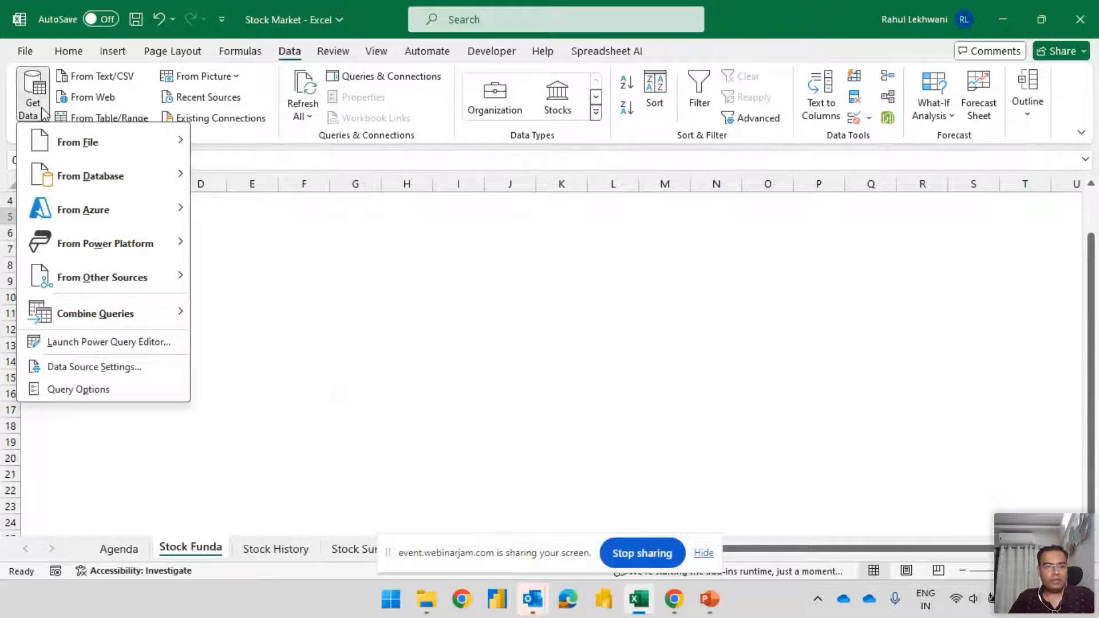
{"action": "mouse_move", "coordinate": [114, 147]}
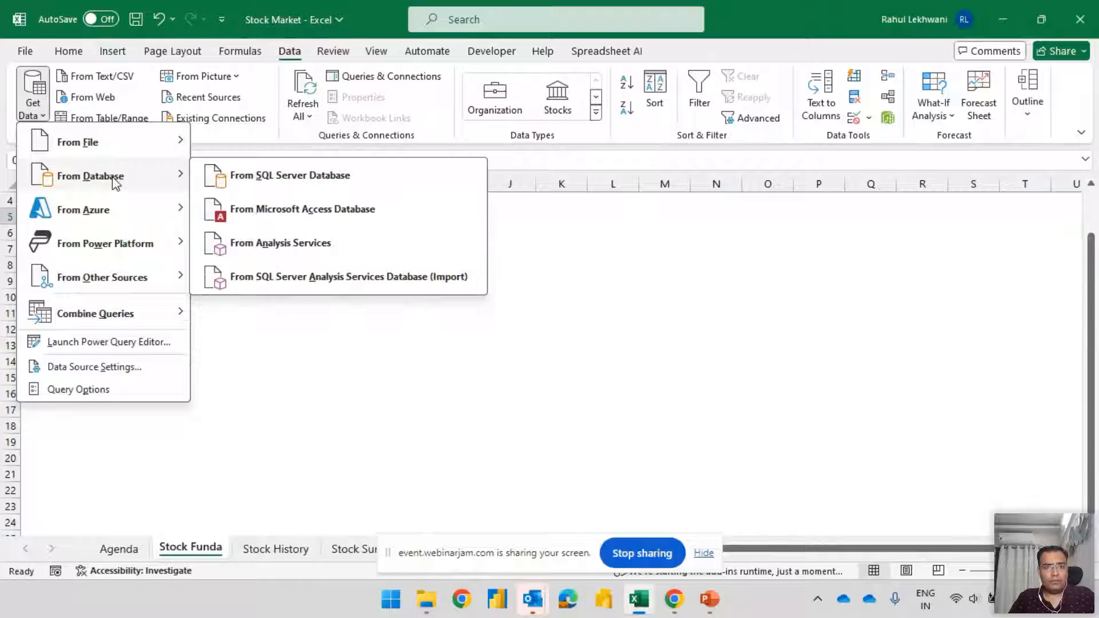
{"action": "mouse_move", "coordinate": [122, 211]}
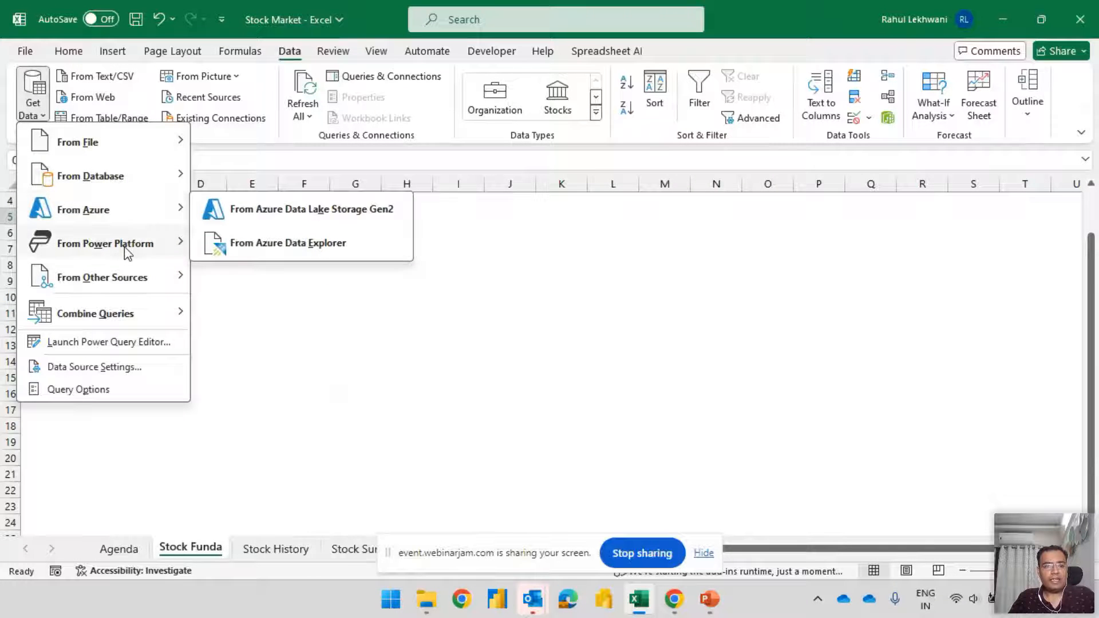
{"action": "mouse_move", "coordinate": [124, 246]}
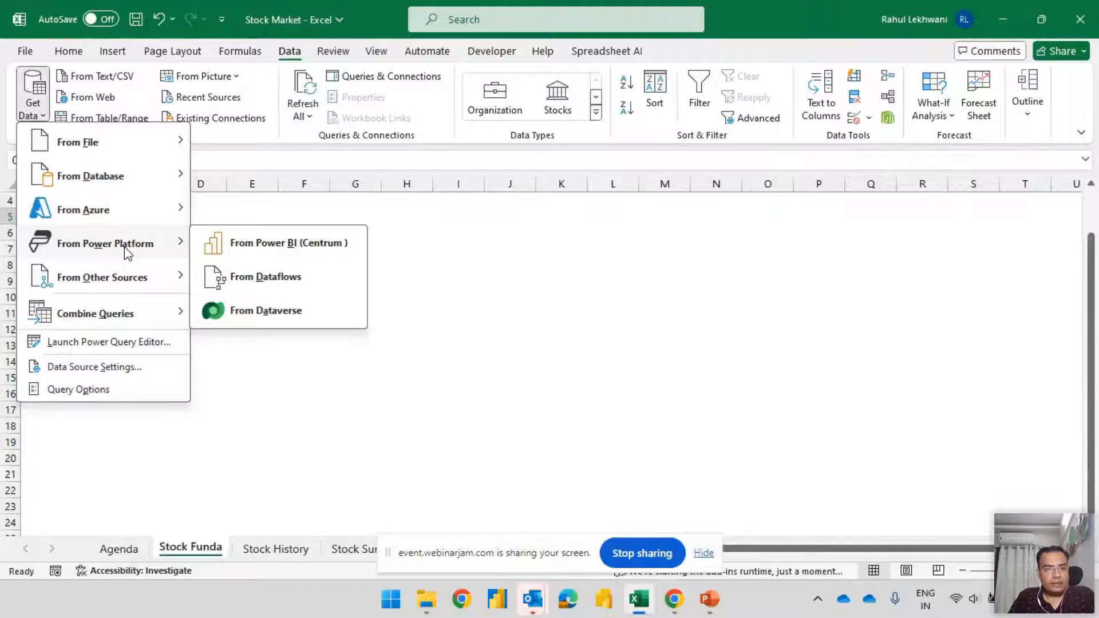
{"action": "mouse_move", "coordinate": [133, 285]}
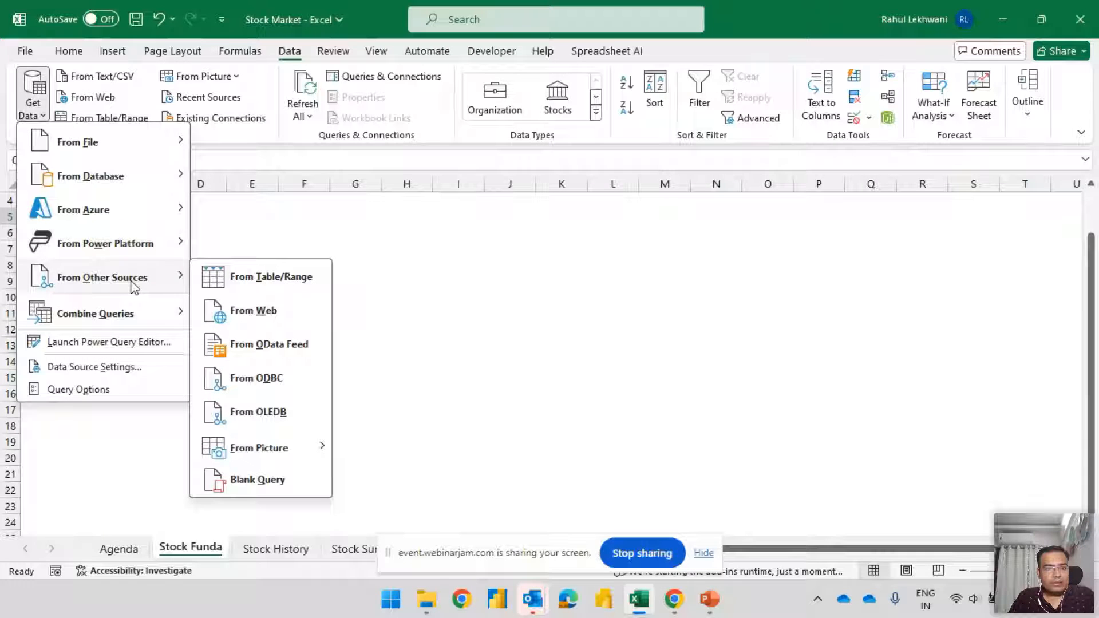
{"action": "left_click", "coordinate": [269, 314]}
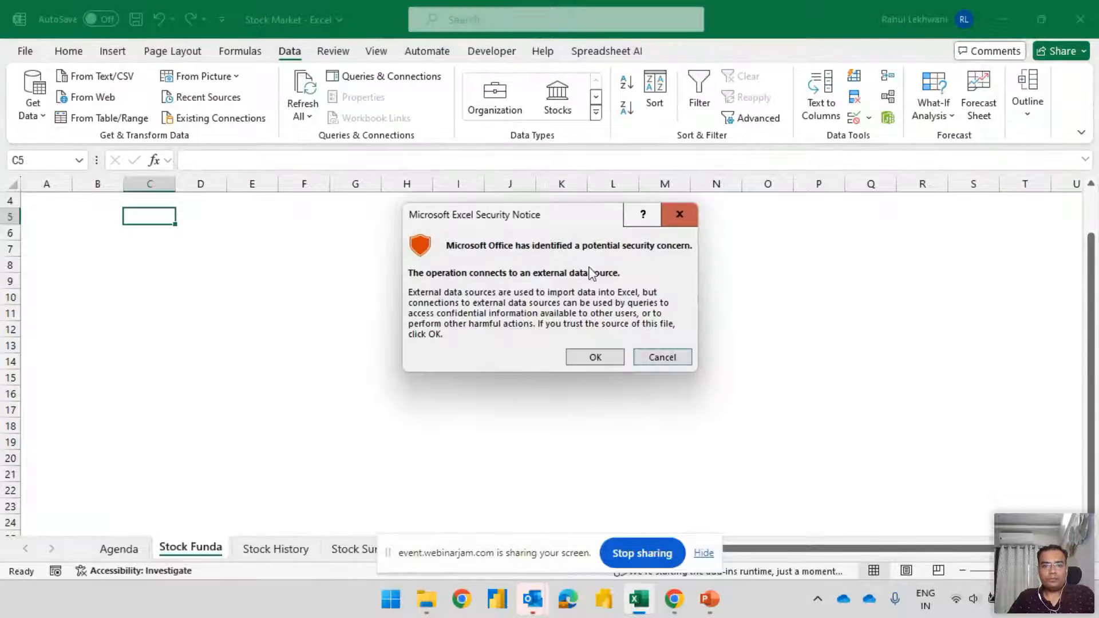
{"action": "left_click", "coordinate": [594, 357]}
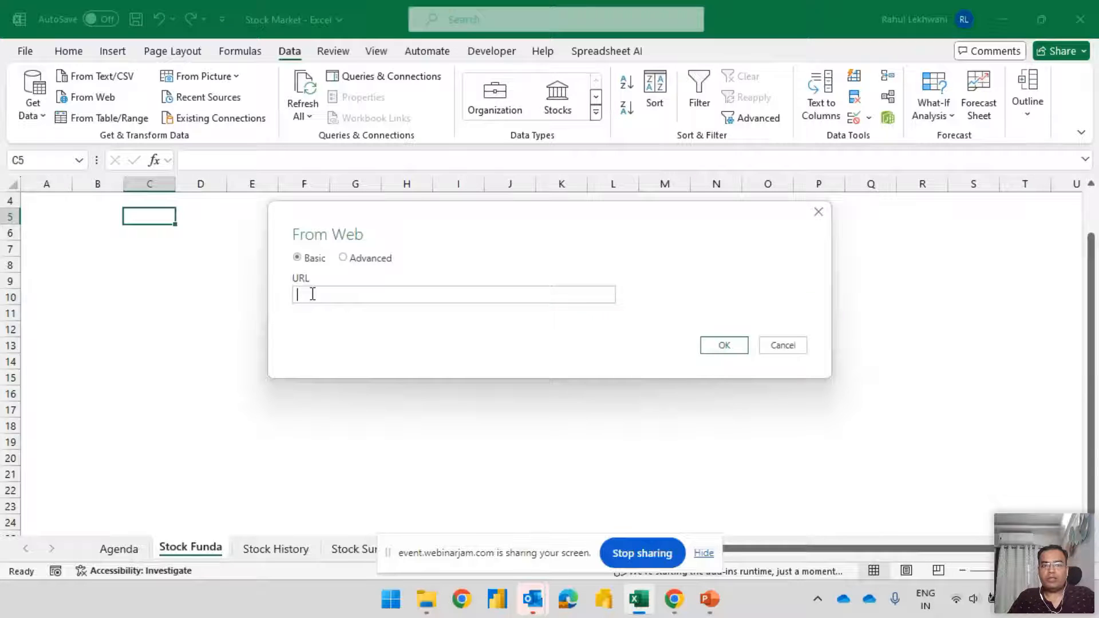
{"action": "key", "text": "ctrl+v"}
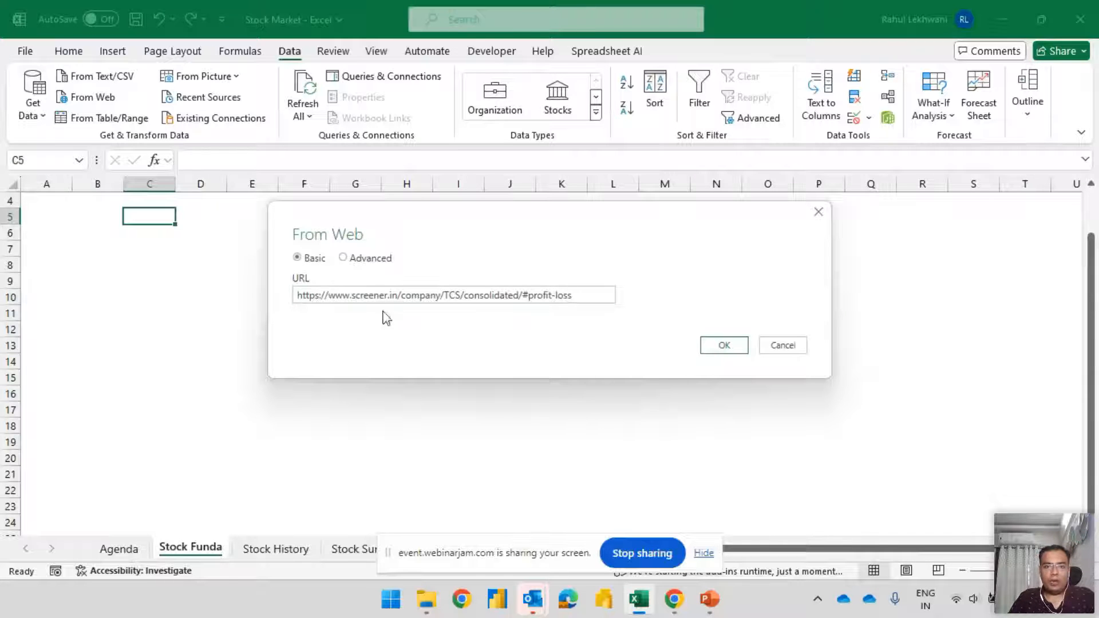
{"action": "left_click_drag", "start_coordinate": [330, 295], "coordinate": [578, 298]}
{"action": "left_click", "coordinate": [581, 318]}
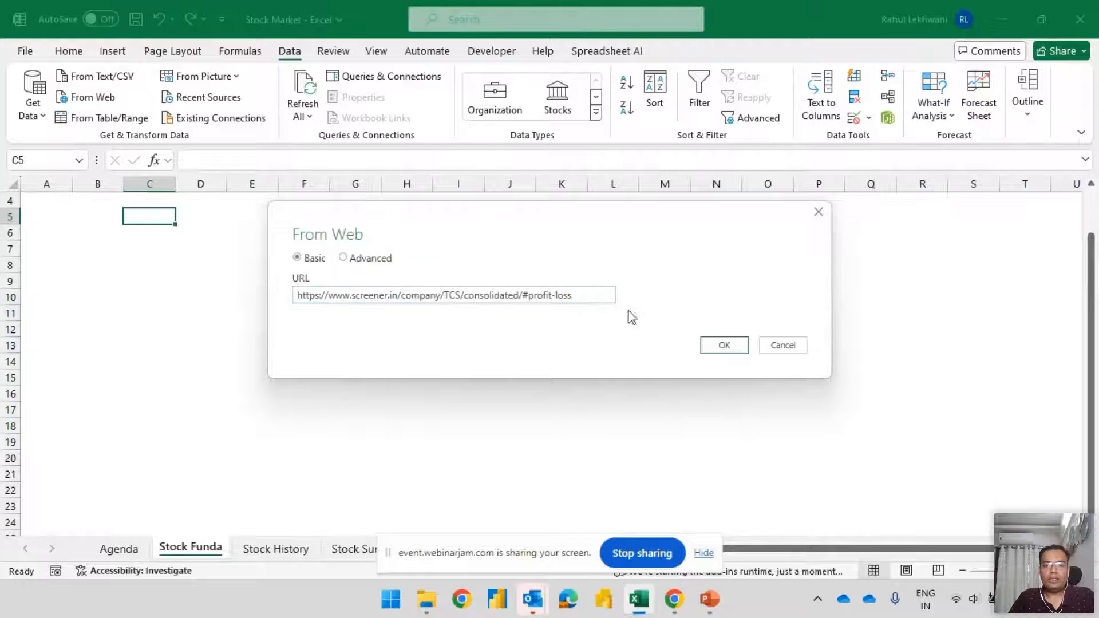
{"action": "left_click", "coordinate": [724, 345]}
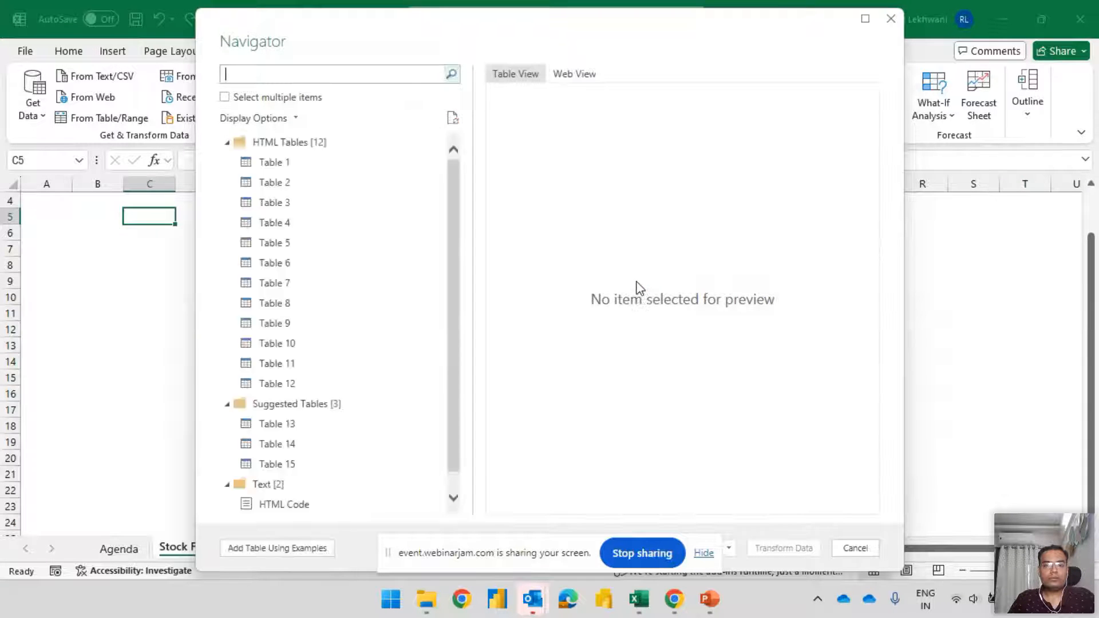
Look through the Navigator's table list and compare it with the Profit & Loss, Balance Sheet and Quarters sections on the Screener page in Chrome
{"action": "left_click_drag", "start_coordinate": [456, 167], "coordinate": [456, 133]}
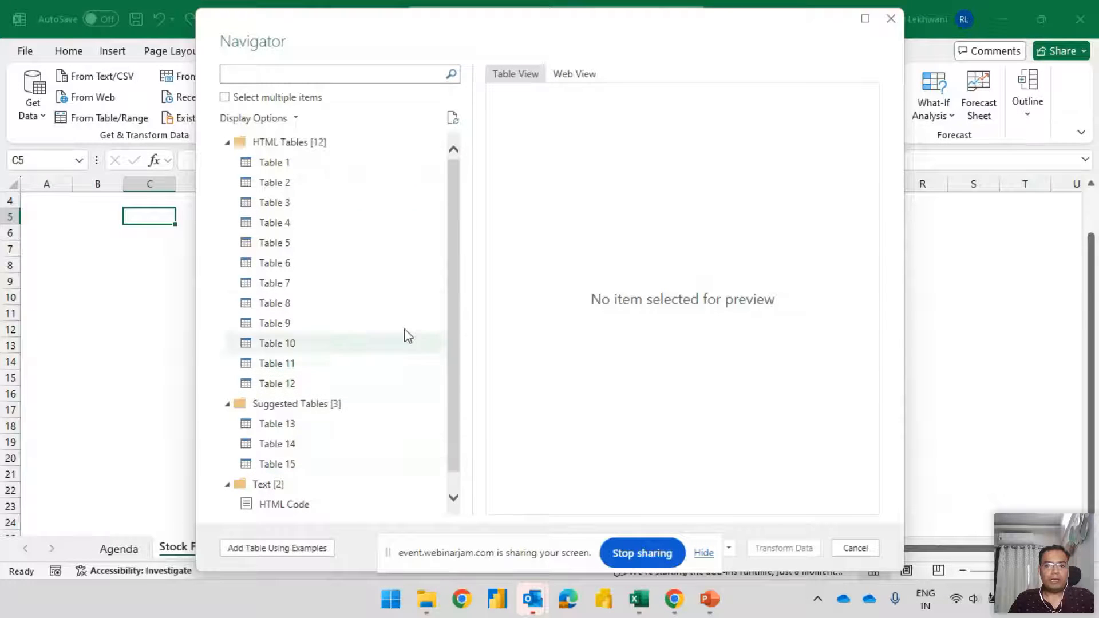
{"action": "left_click_drag", "start_coordinate": [453, 266], "coordinate": [453, 332]}
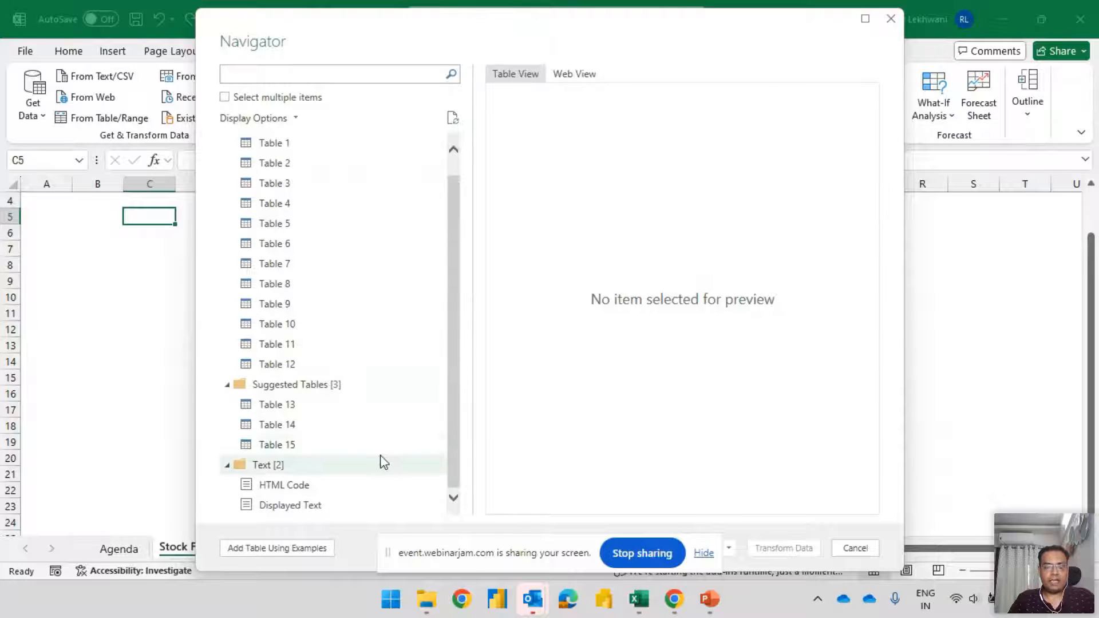
{"action": "key", "text": "alt+Tab"}
{"action": "key", "text": "alt+Tab"}
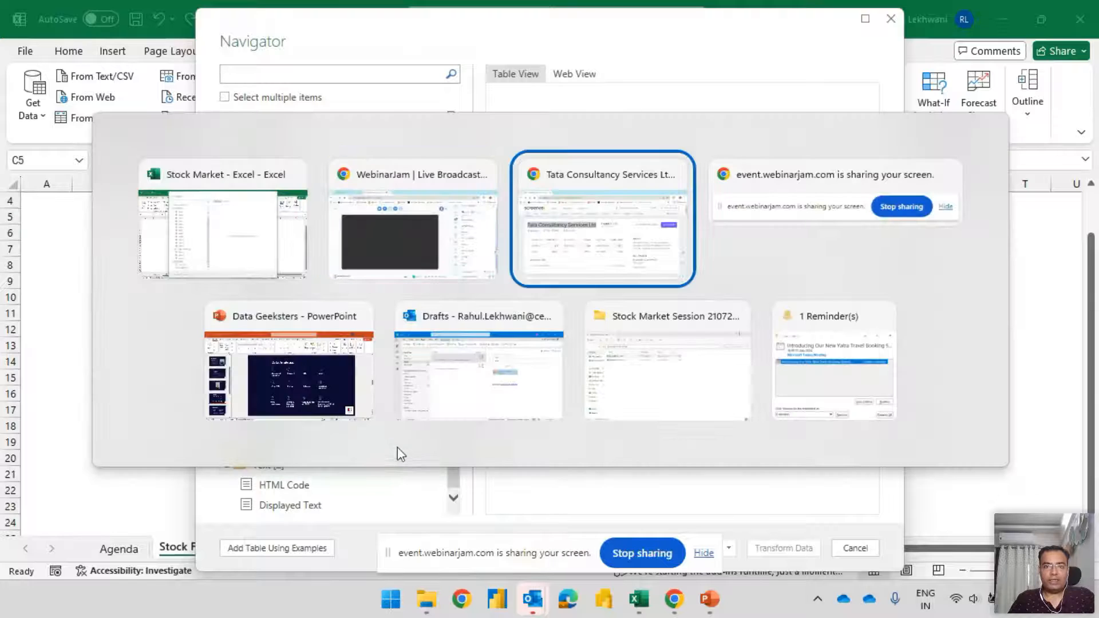
{"action": "left_click", "coordinate": [382, 152]}
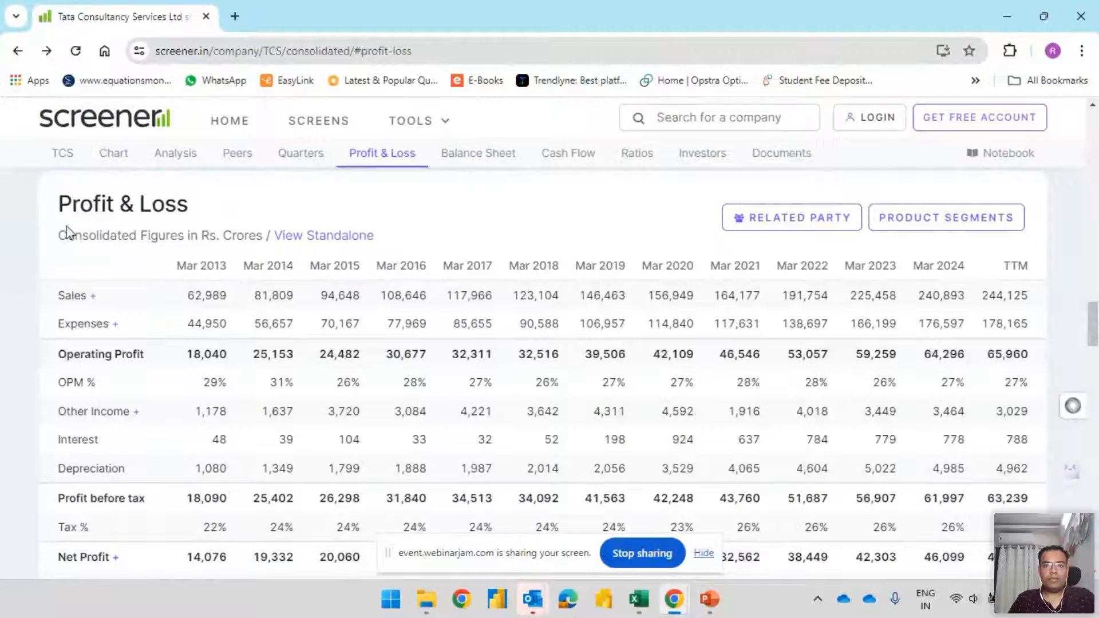
{"action": "left_click", "coordinate": [497, 155]}
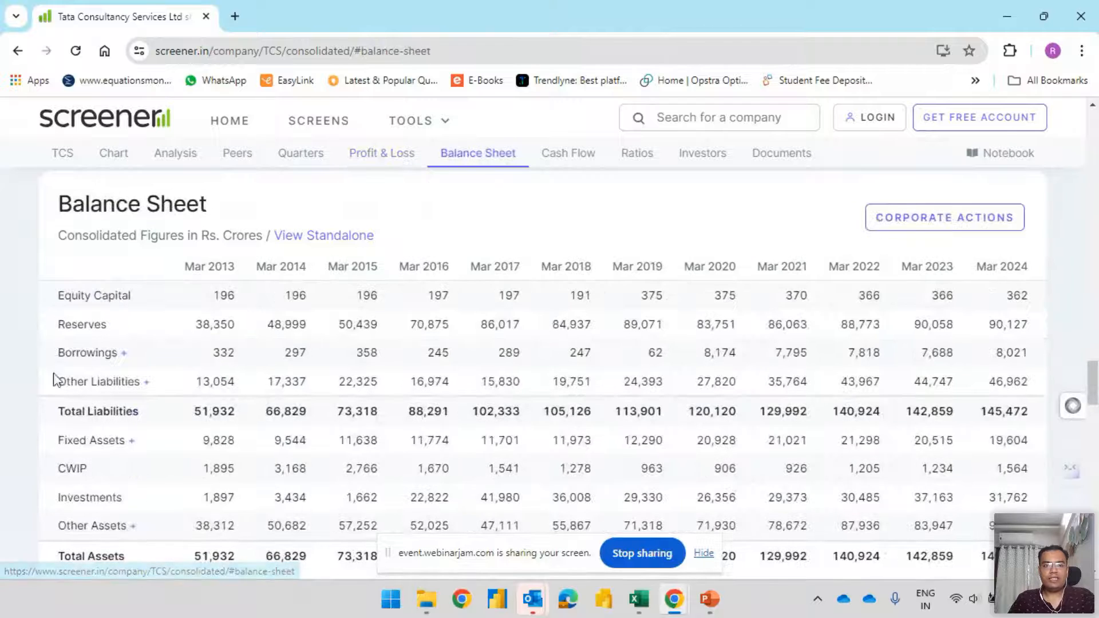
{"action": "left_click", "coordinate": [303, 157]}
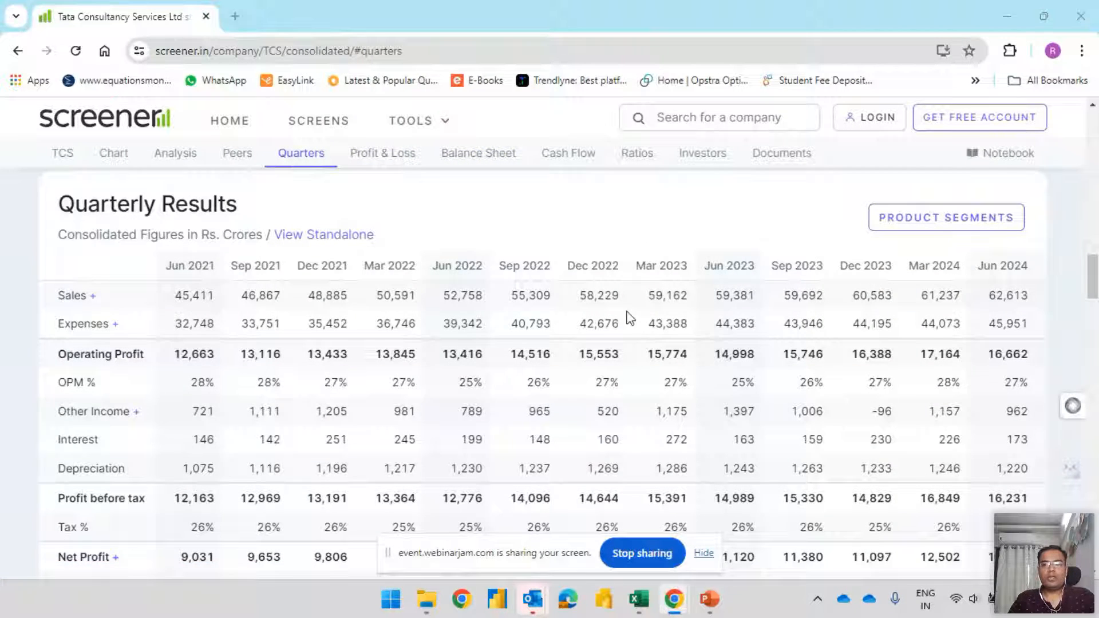
{"action": "key", "text": "alt+Tab"}
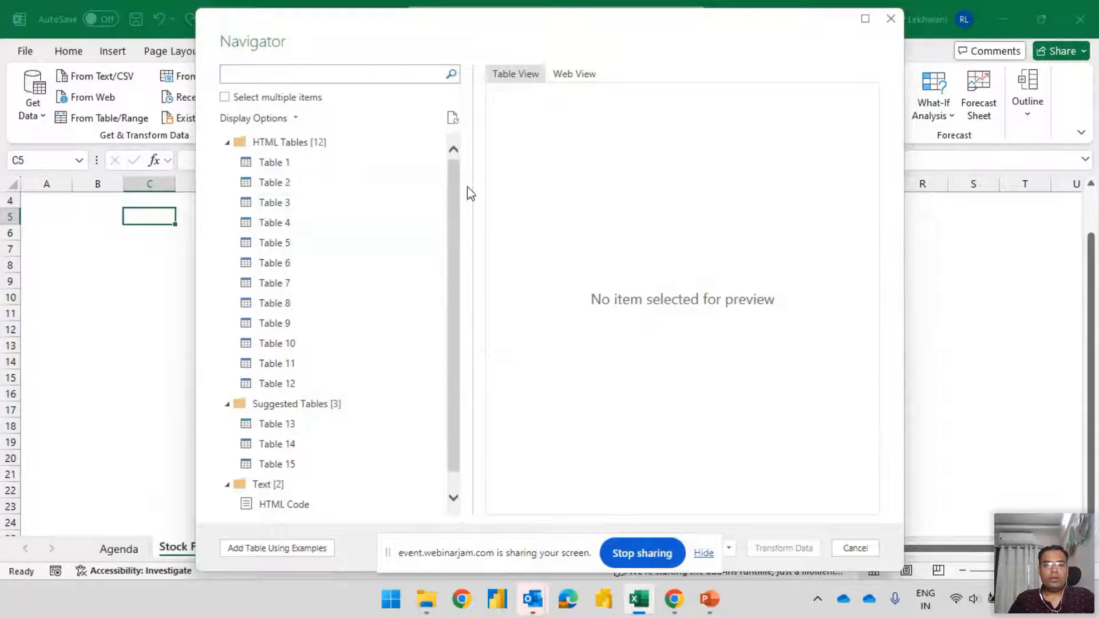
Preview Table 1 with the peer comparison and Table 2 with the quarterly results in the Navigator
{"action": "left_click", "coordinate": [284, 167]}
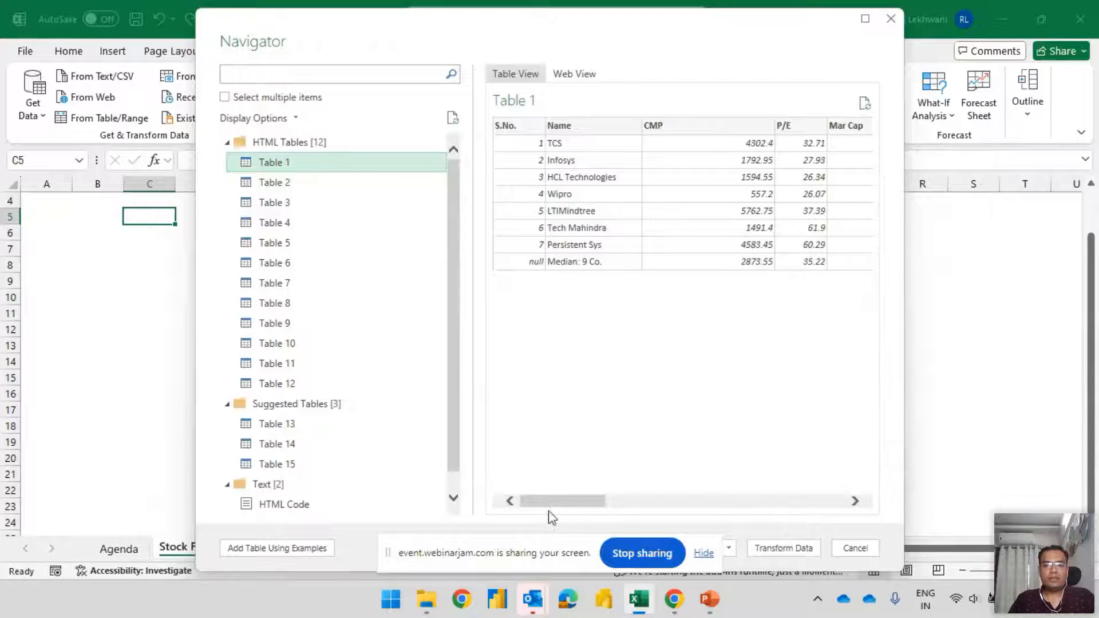
{"action": "left_click_drag", "start_coordinate": [558, 506], "coordinate": [504, 501]}
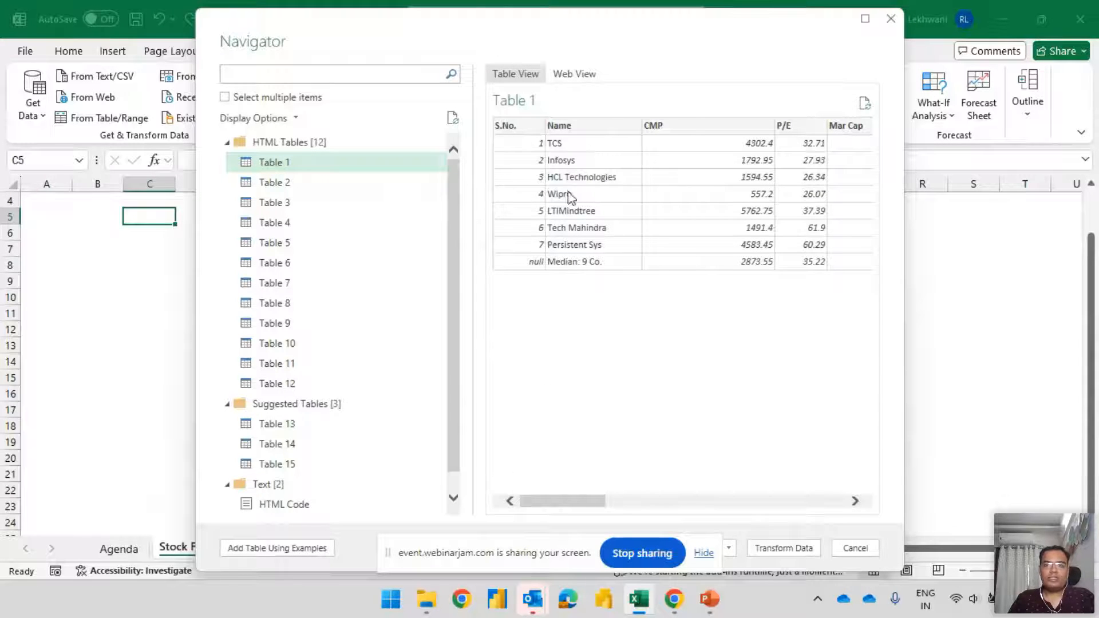
{"action": "left_click_drag", "start_coordinate": [593, 501], "coordinate": [513, 492]}
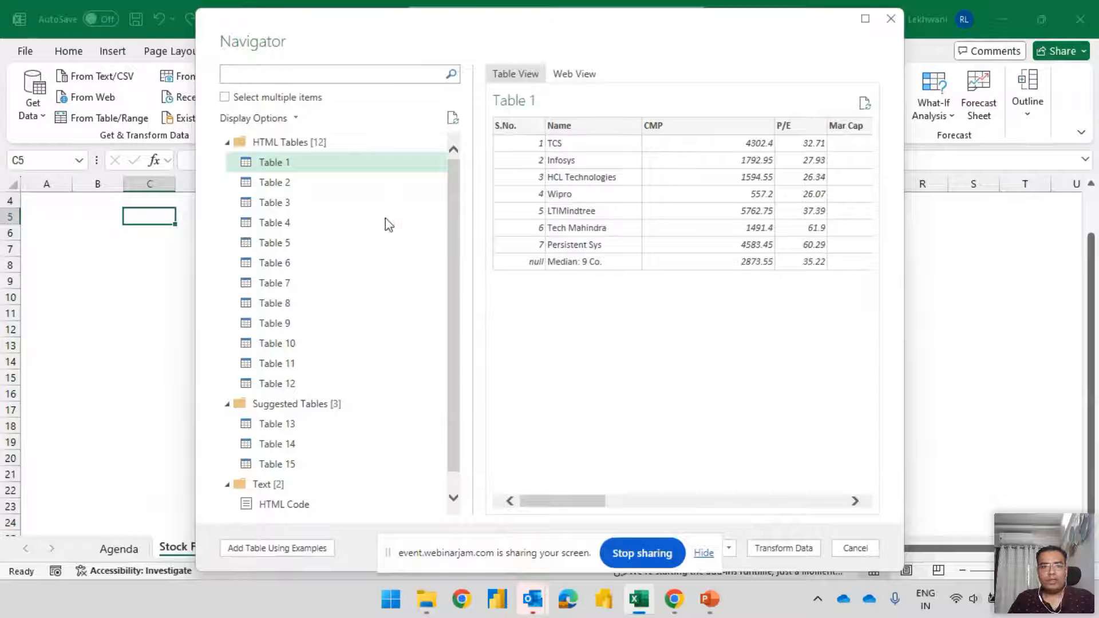
{"action": "left_click", "coordinate": [297, 189]}
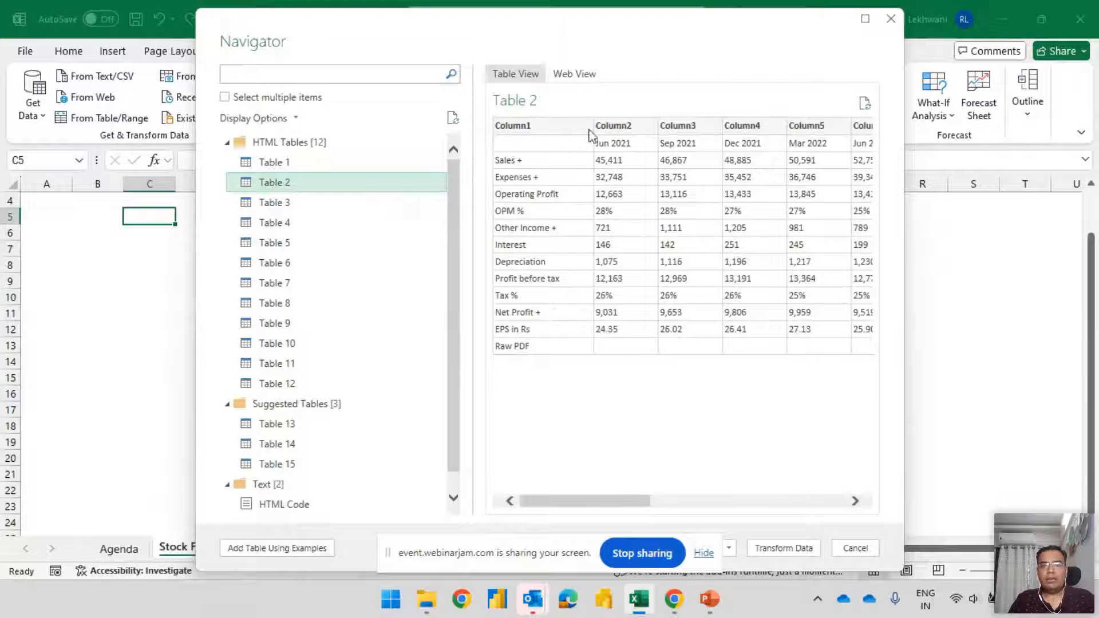
{"action": "mouse_move", "coordinate": [569, 503]}
{"action": "left_mouse_down"}
{"action": "mouse_move", "coordinate": [792, 508]}
{"action": "mouse_move", "coordinate": [585, 508]}
{"action": "left_mouse_up"}
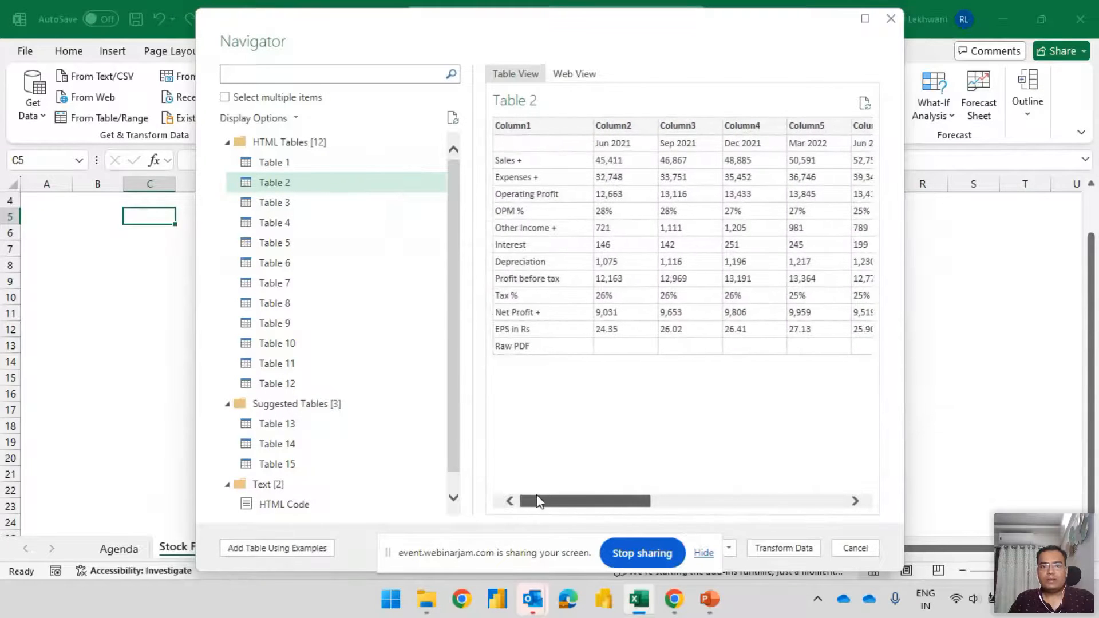
Preview Table 3 through Table 8 one after another, from the yearly profit and loss to the balance sheet
{"action": "left_click", "coordinate": [276, 203]}
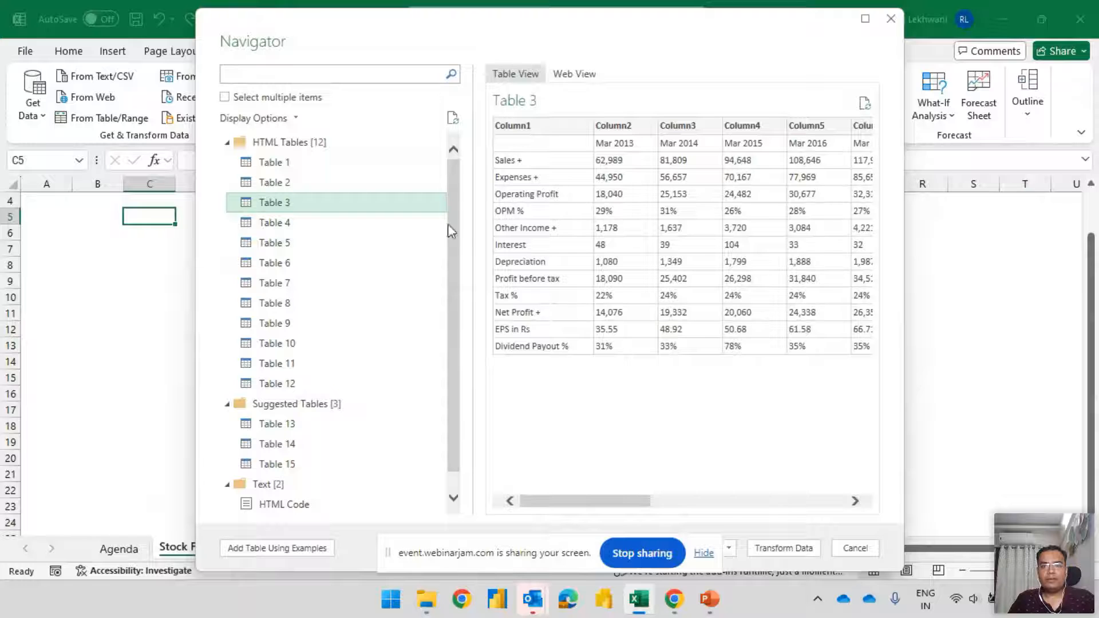
{"action": "left_click", "coordinate": [298, 226]}
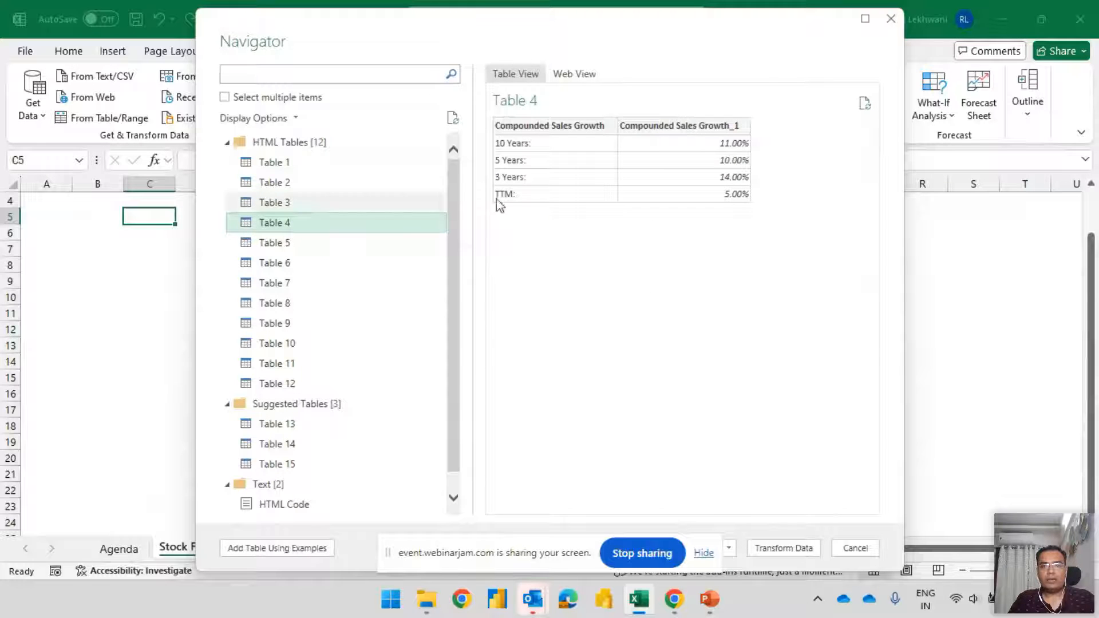
{"action": "left_click", "coordinate": [320, 241]}
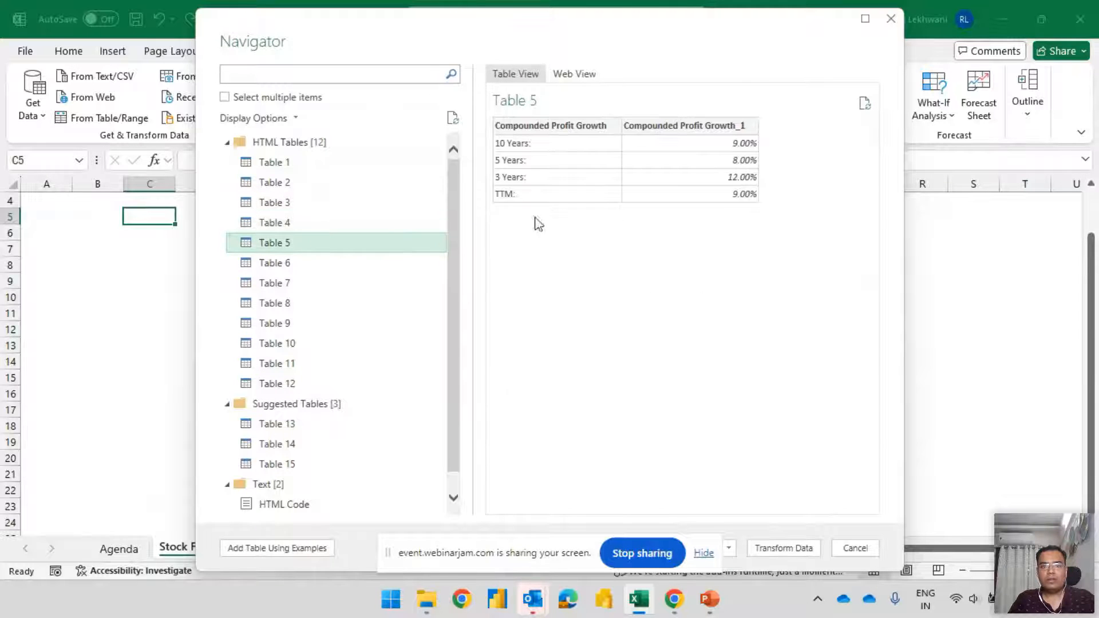
{"action": "left_click", "coordinate": [289, 266]}
{"action": "left_click", "coordinate": [291, 284]}
{"action": "left_click", "coordinate": [289, 301]}
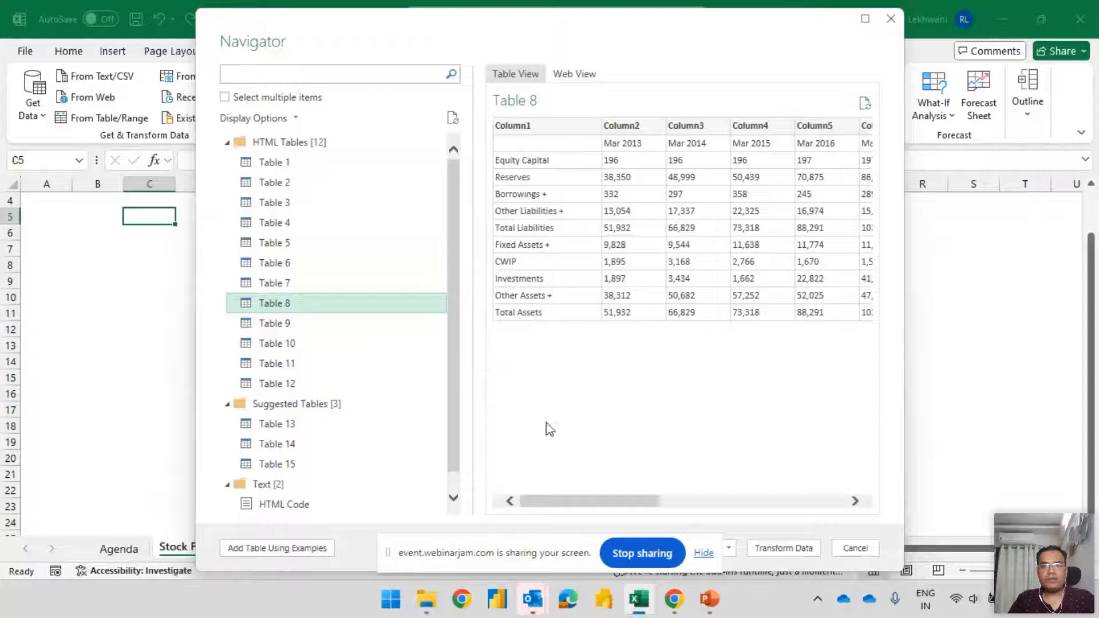
{"action": "left_click_drag", "start_coordinate": [553, 508], "coordinate": [623, 513]}
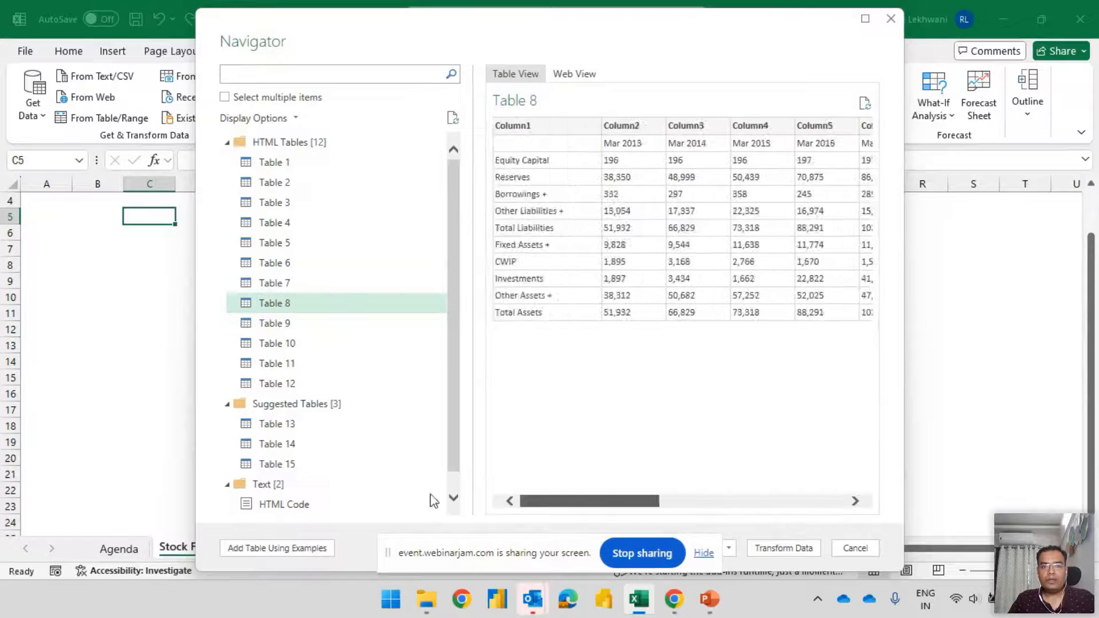
Load Table 1, the peer comparison, into the workbook
{"action": "left_click", "coordinate": [297, 166]}
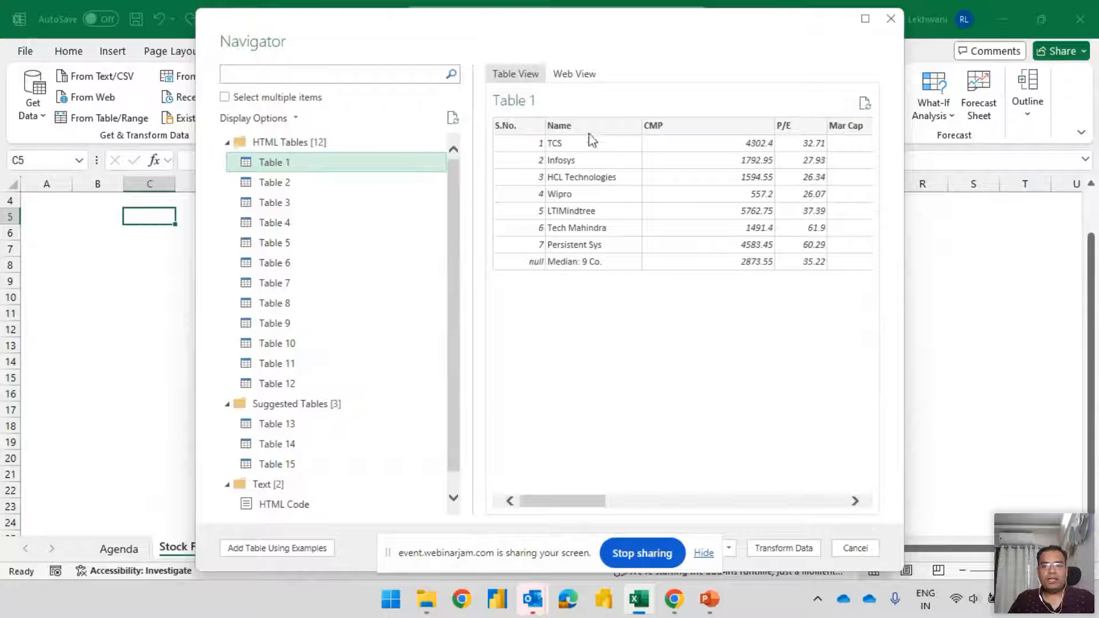
{"action": "left_click_drag", "start_coordinate": [614, 40], "coordinate": [681, 33]}
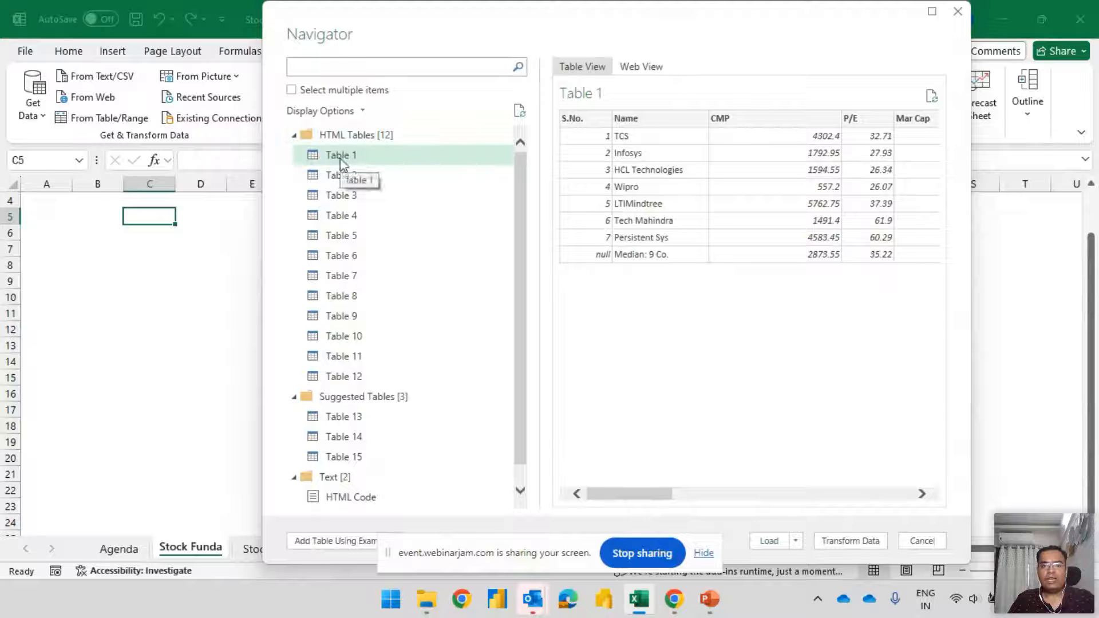
{"action": "left_click", "coordinate": [770, 541]}
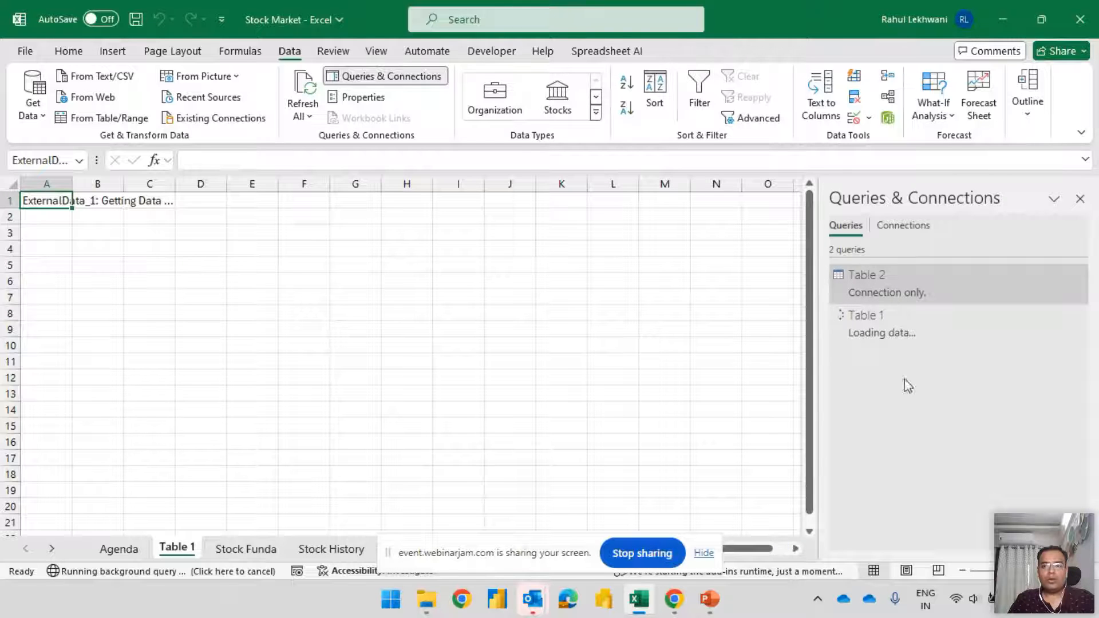
Examine the preview of the existing connection-only Table 2 query down to its last rows and close it
{"action": "mouse_move", "coordinate": [887, 280]}
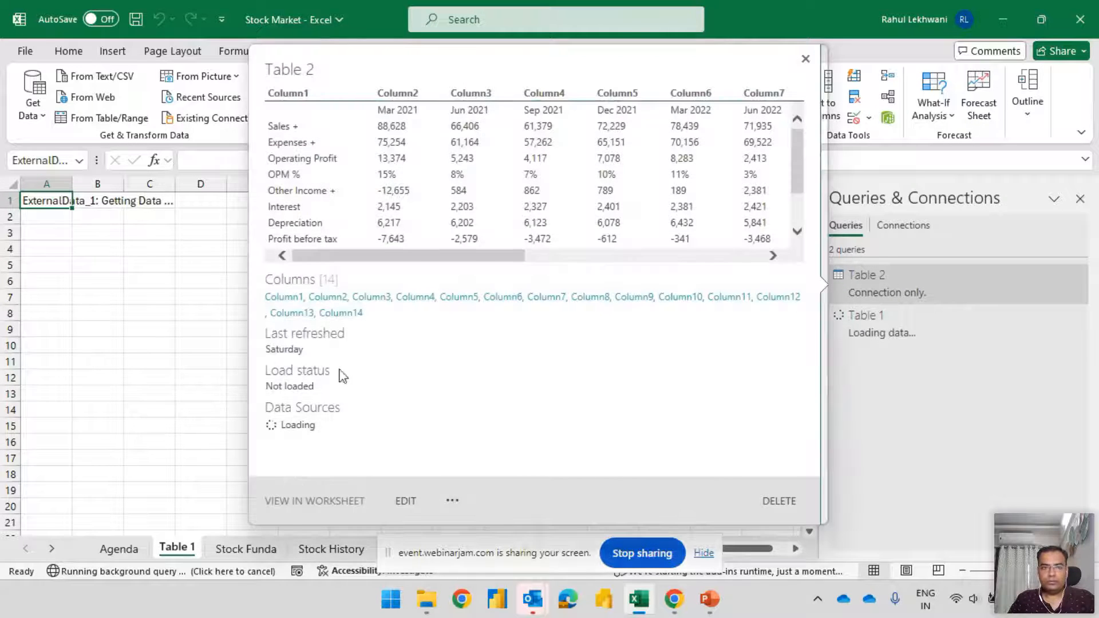
{"action": "left_click_drag", "start_coordinate": [422, 259], "coordinate": [370, 266]}
{"action": "scroll", "coordinate": [575, 180], "scroll_direction": "down", "scroll_amount": 2}
{"action": "scroll", "coordinate": [575, 180], "scroll_direction": "up", "scroll_amount": 3}
{"action": "scroll", "coordinate": [575, 180], "scroll_direction": "down", "scroll_amount": 4}
{"action": "scroll", "coordinate": [576, 181], "scroll_direction": "up", "scroll_amount": 4}
{"action": "scroll", "coordinate": [577, 183], "scroll_direction": "down", "scroll_amount": 3}
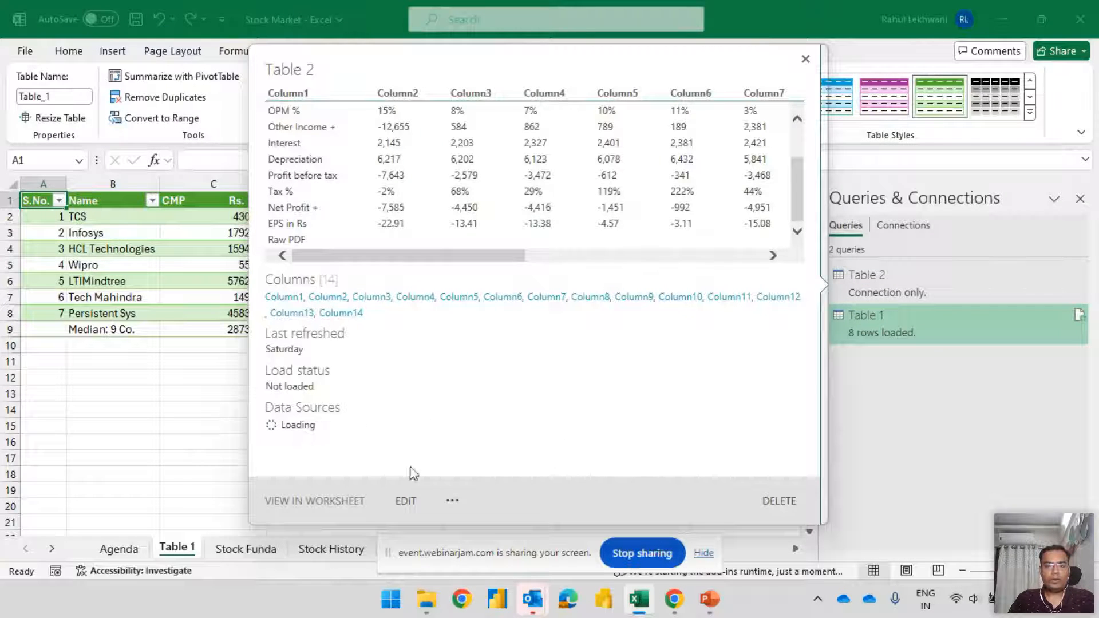
{"action": "left_click", "coordinate": [805, 60]}
Move across the Wipro row of the loaded peer comparison table to check its values
{"action": "left_click", "coordinate": [243, 263]}
{"action": "key", "text": "Right"}
{"action": "key", "text": "Right"}
{"action": "key", "text": "Right"}
{"action": "key", "text": "Right"}
{"action": "key", "text": "Right"}
{"action": "key", "text": "Right"}
{"action": "key", "text": "Right"}
{"action": "key", "text": "Right"}
{"action": "key", "text": "Right"}
{"action": "key", "text": "Right"}
{"action": "key", "text": "Right"}
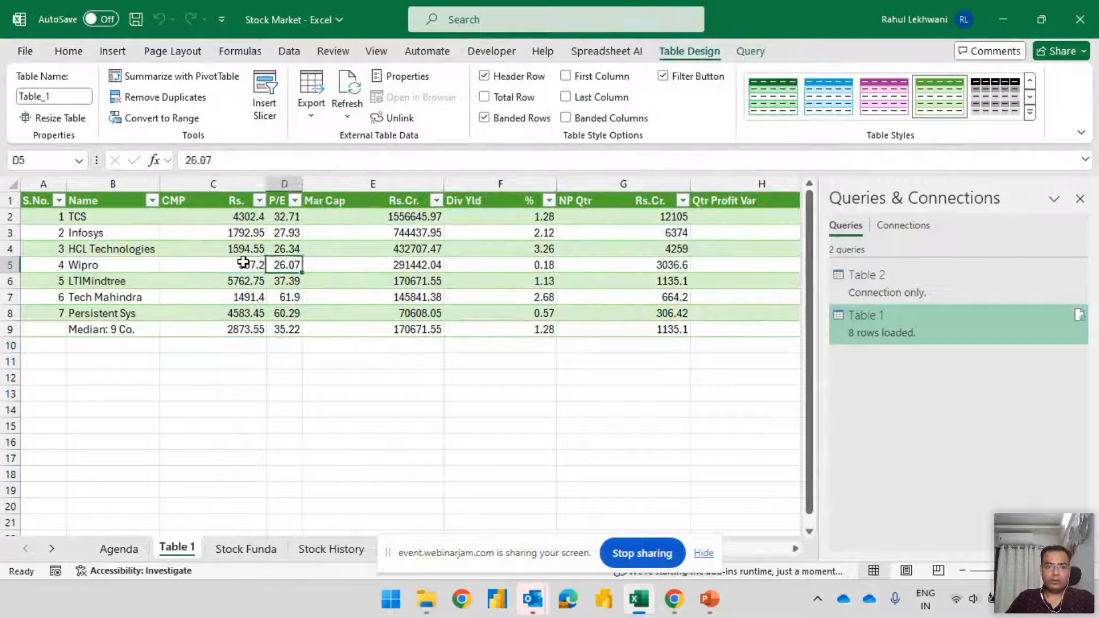
Move across the Wipro row of the peer comparison table and select the company names from TCS down to the median row
{"action": "key", "text": "Left"}
{"action": "key", "text": "Left"}
{"action": "key", "text": "Left"}
{"action": "key", "text": "Left"}
{"action": "key", "text": "Left"}
{"action": "key", "text": "Left"}
{"action": "key", "text": "Left"}
{"action": "key", "text": "Left"}
{"action": "key", "text": "Left"}
{"action": "key", "text": "Left"}
{"action": "key", "text": "Left"}
{"action": "key", "text": "Left"}
{"action": "key", "text": "Left"}
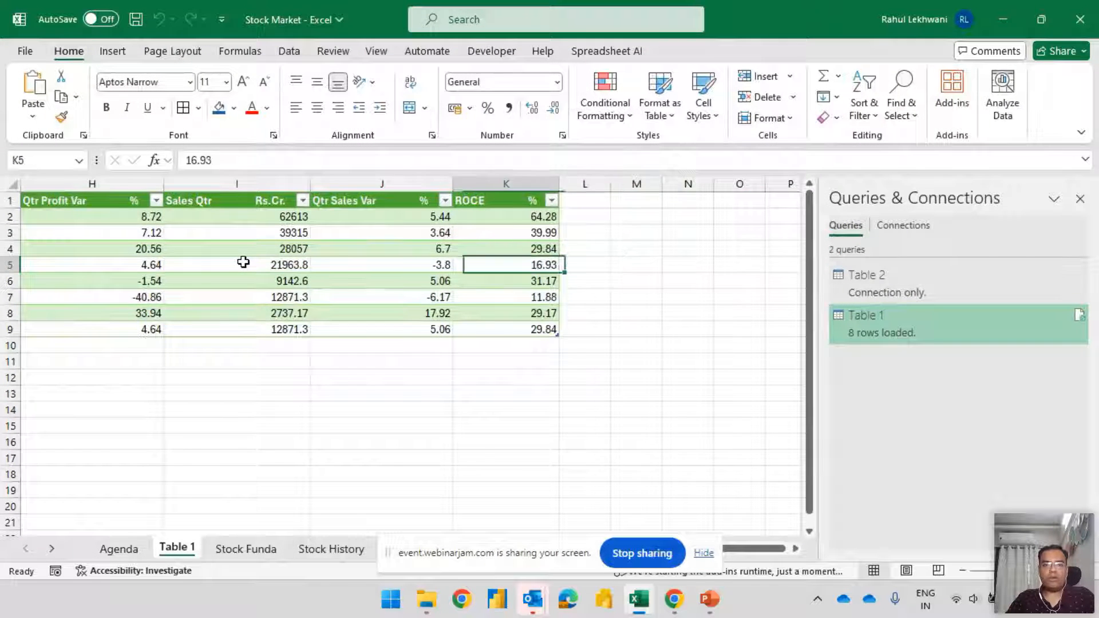
{"action": "key", "text": "Up"}
{"action": "key", "text": "Up"}
{"action": "key", "text": "Up"}
{"action": "key", "text": "Up"}
{"action": "key", "text": "Right"}
{"action": "key", "text": "ctrl+Down"}
{"action": "key", "text": "Up"}
{"action": "key", "text": "Up"}
{"action": "key", "text": "Up"}
{"action": "key", "text": "Up"}
{"action": "key", "text": "Up"}
{"action": "key", "text": "Up"}
{"action": "key", "text": "Up"}
{"action": "key", "text": "ctrl+shift+Down"}
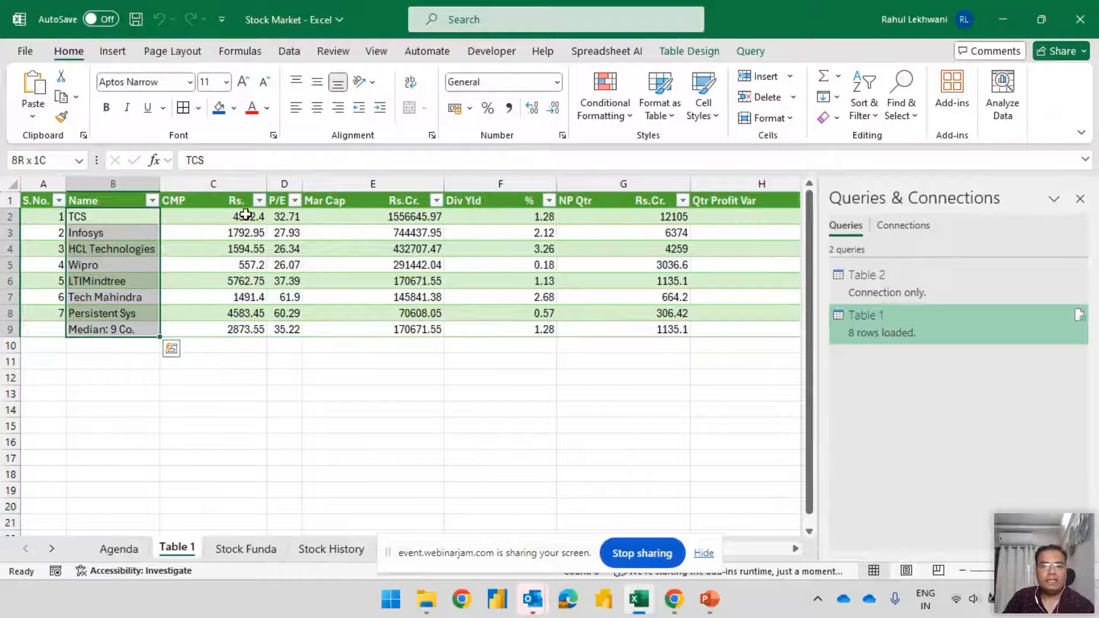
Resize columns C to K of the peer comparison table so the whole table fits in view, and return to its first column
{"action": "left_click_drag", "start_coordinate": [267, 184], "coordinate": [313, 184]}
{"action": "left_click_drag", "start_coordinate": [448, 183], "coordinate": [405, 182]}
{"action": "left_click_drag", "start_coordinate": [519, 182], "coordinate": [482, 182]}
{"action": "left_click_drag", "start_coordinate": [616, 183], "coordinate": [556, 181]}
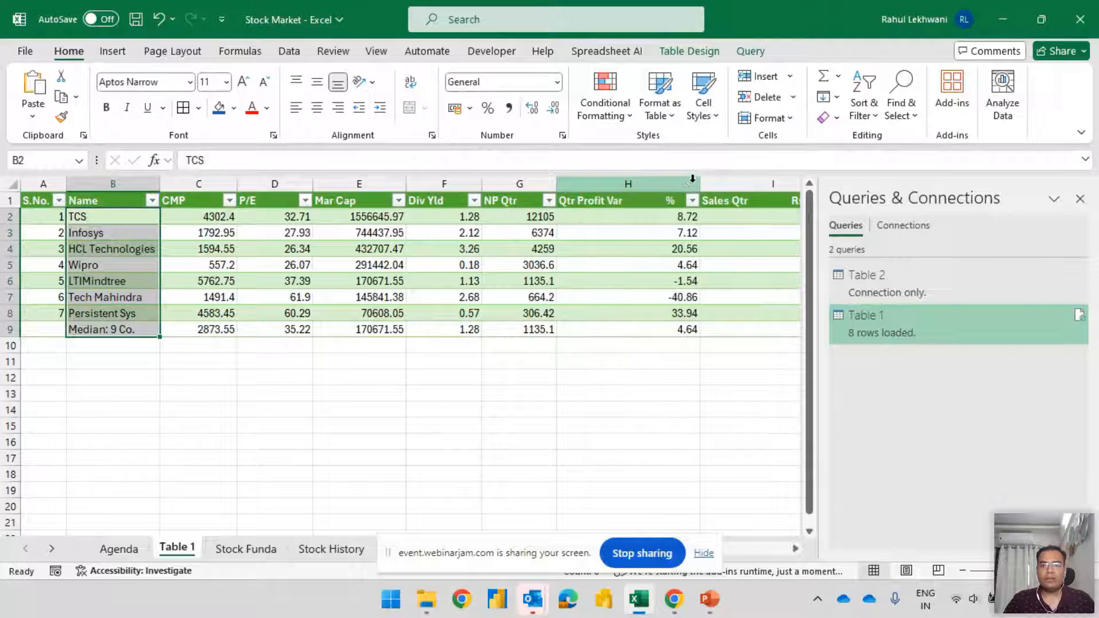
{"action": "left_click", "coordinate": [628, 183]}
{"action": "left_click_drag", "start_coordinate": [699, 182], "coordinate": [612, 182]}
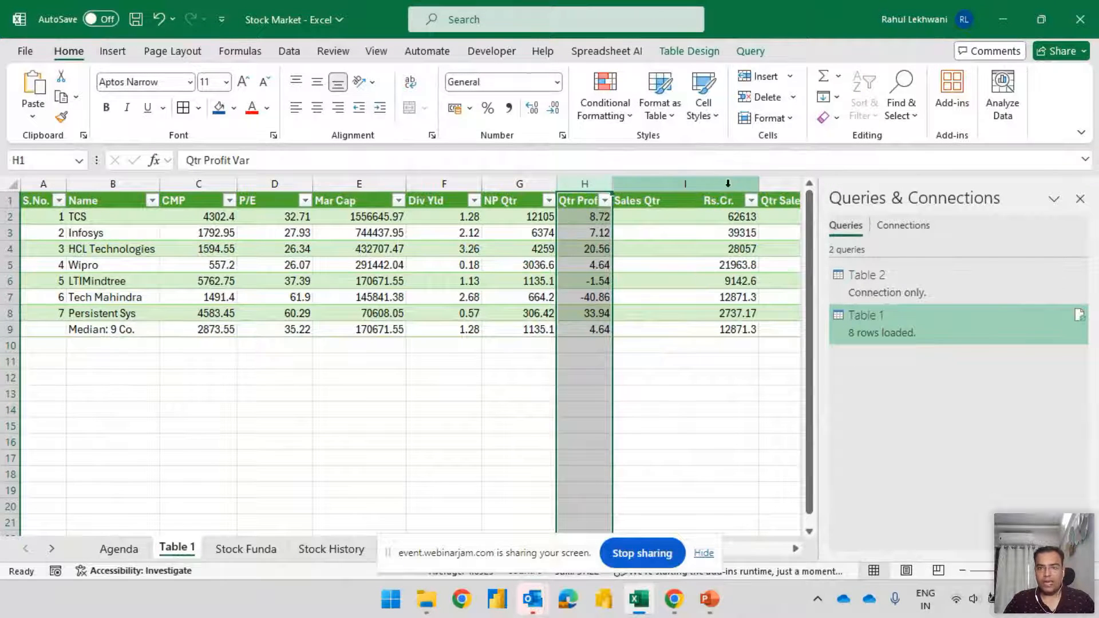
{"action": "left_click_drag", "start_coordinate": [753, 185], "coordinate": [678, 184]}
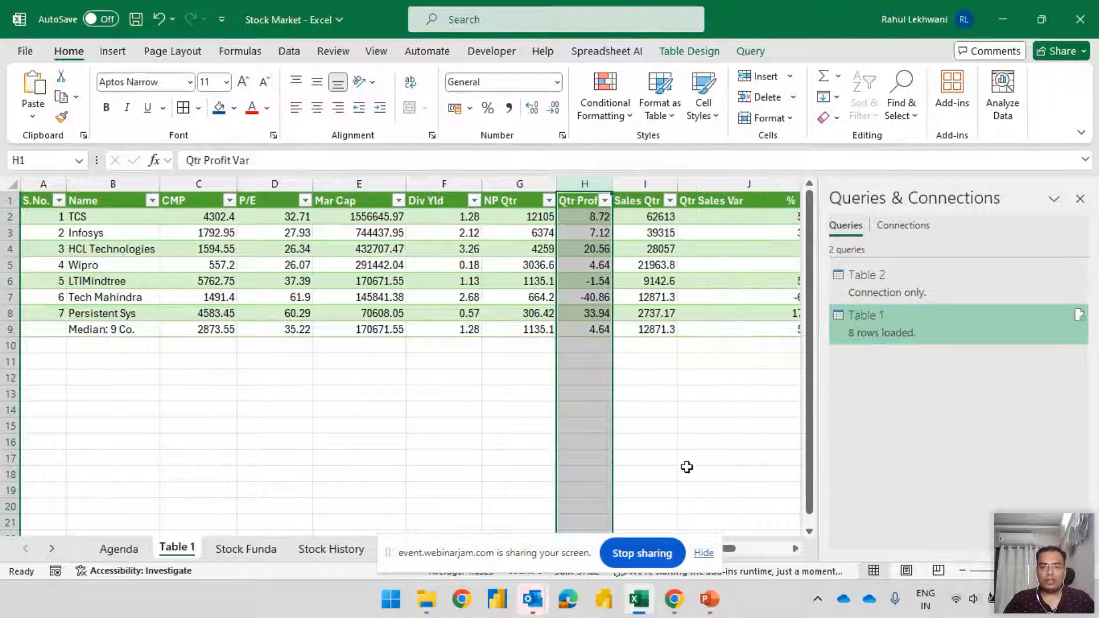
{"action": "left_click_drag", "start_coordinate": [731, 552], "coordinate": [751, 551]}
{"action": "left_click_drag", "start_coordinate": [651, 180], "coordinate": [617, 181]}
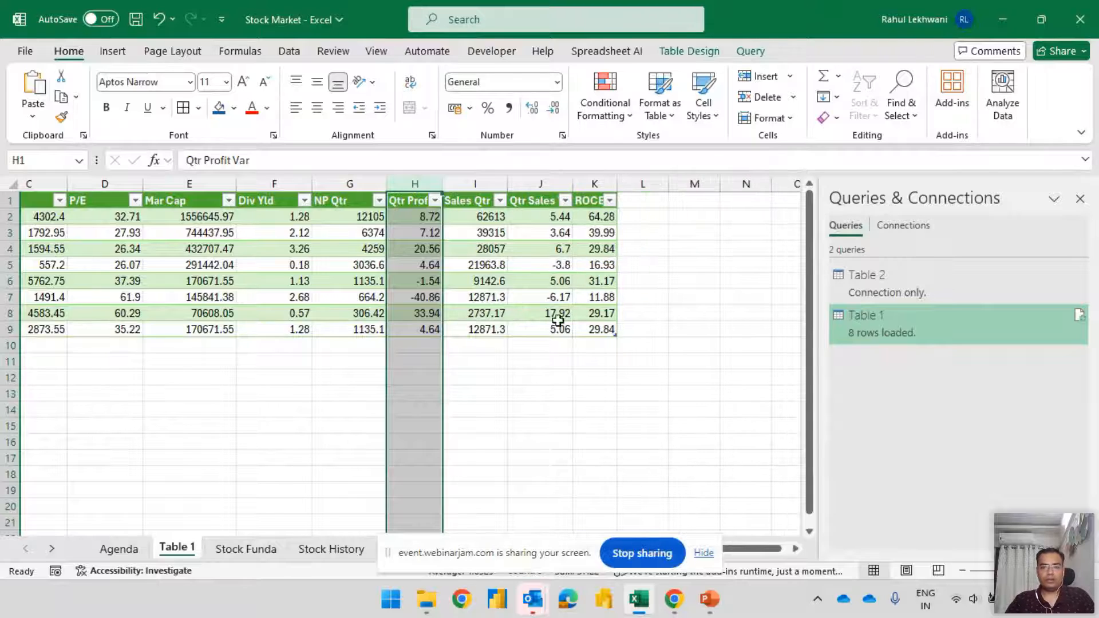
{"action": "left_click", "coordinate": [542, 262]}
{"action": "key", "text": "Home"}
Switch to Chrome and examine the Peer comparison headings from Name to ROCE % on the Screener TCS page
{"action": "key", "text": "alt+Tab"}
{"action": "key", "text": "alt+Tab"}
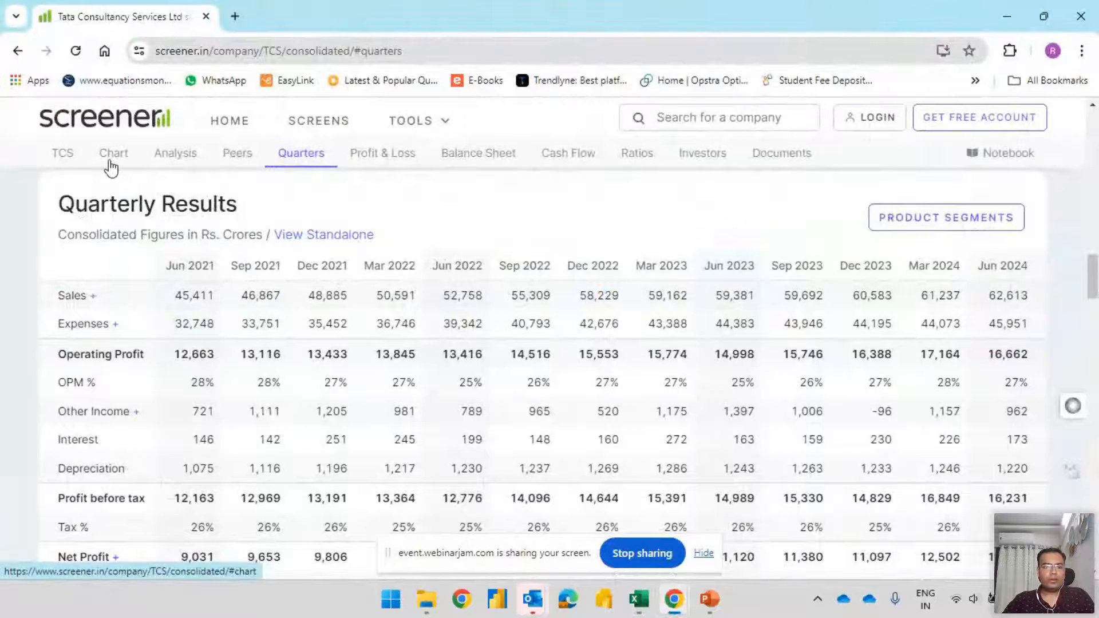
{"action": "left_click", "coordinate": [111, 157]}
{"action": "left_click", "coordinate": [221, 156]}
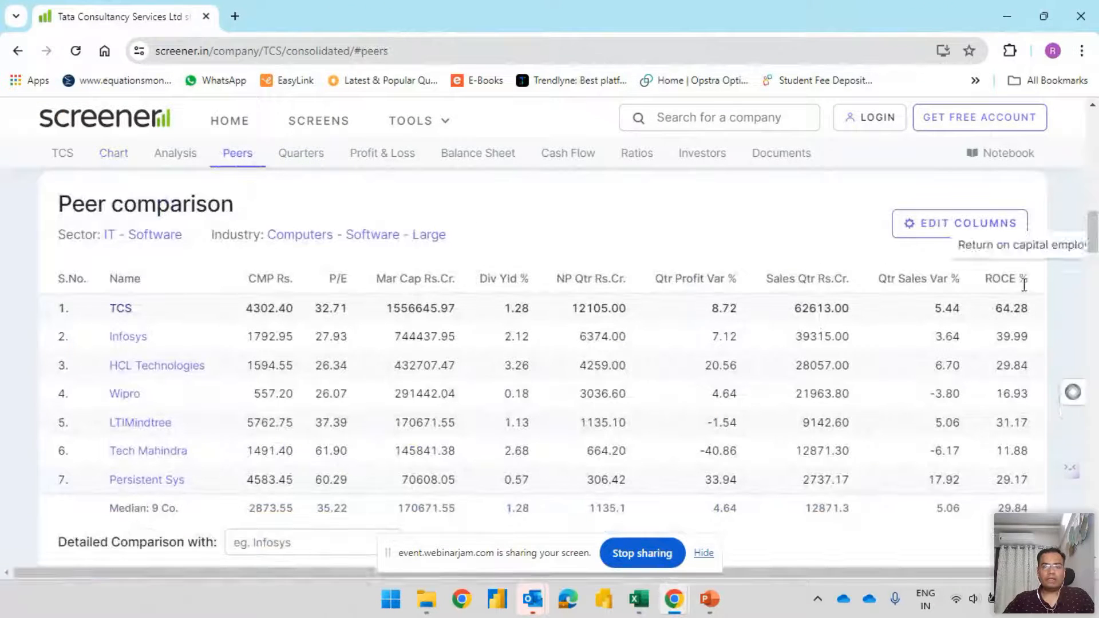
{"action": "left_click_drag", "start_coordinate": [111, 282], "coordinate": [1024, 279]}
Switch back to Excel and check the header row of the loaded table from S.No. to ROCE and back
{"action": "key", "text": "alt+Tab"}
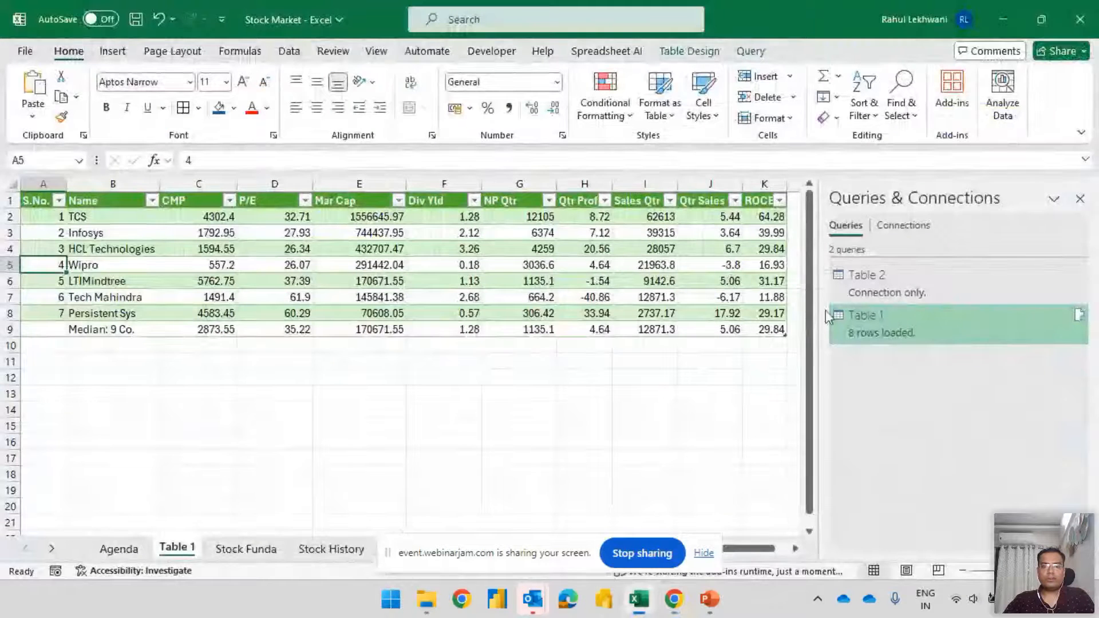
{"action": "left_click", "coordinate": [37, 205]}
{"action": "key", "text": "ctrl+Right"}
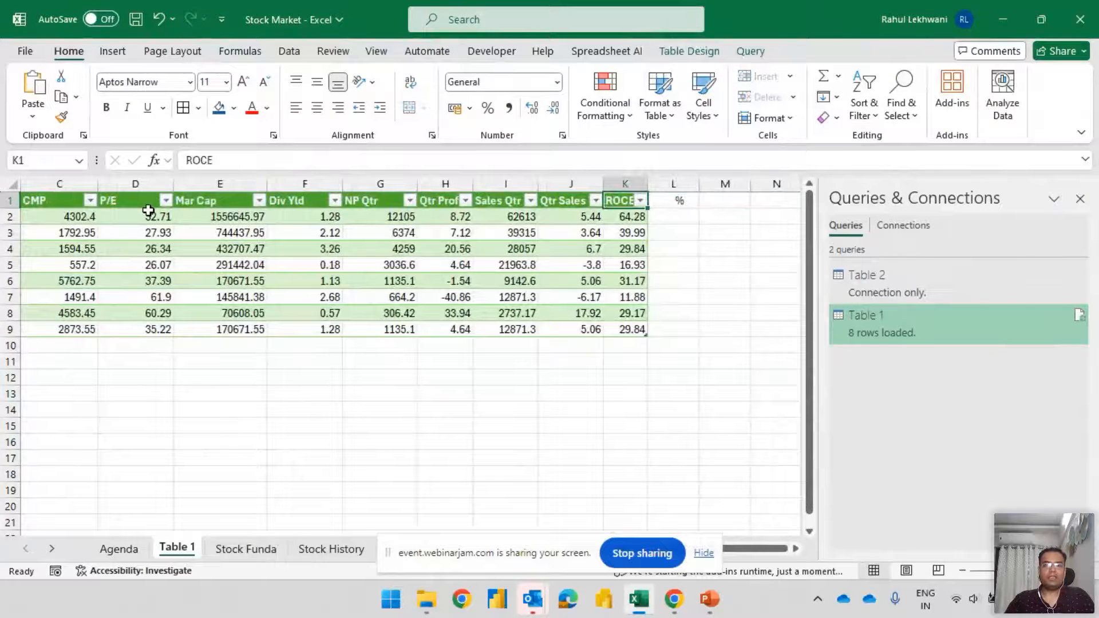
{"action": "key", "text": "ctrl+Left"}
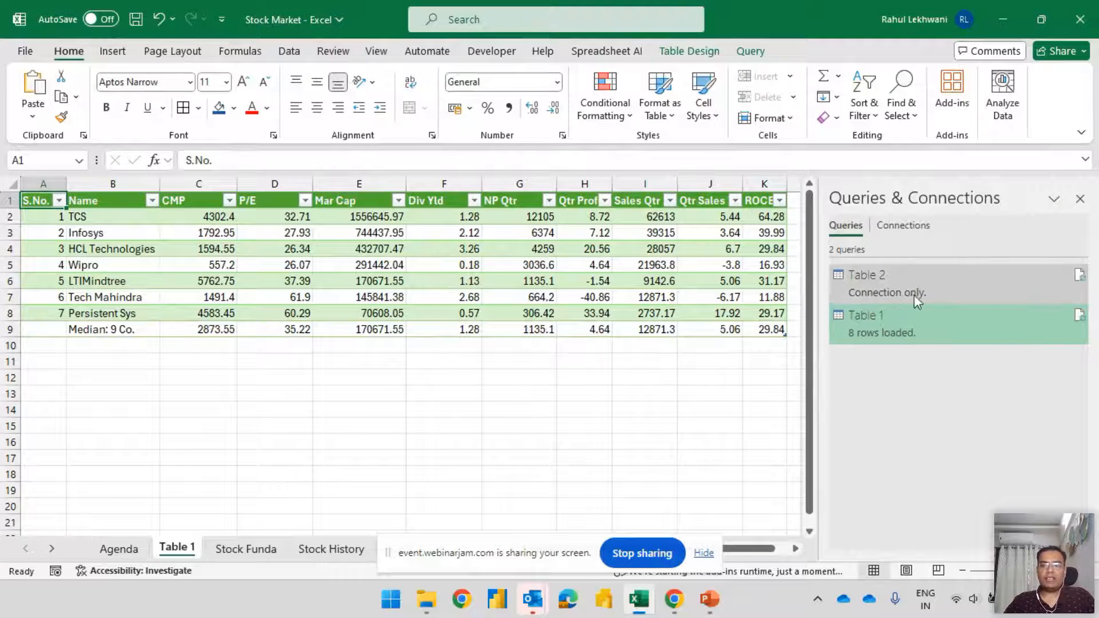
Check the workbook's connections list, and open the Table 2 query in the Power Query Editor and close it again
{"action": "mouse_move", "coordinate": [878, 294]}
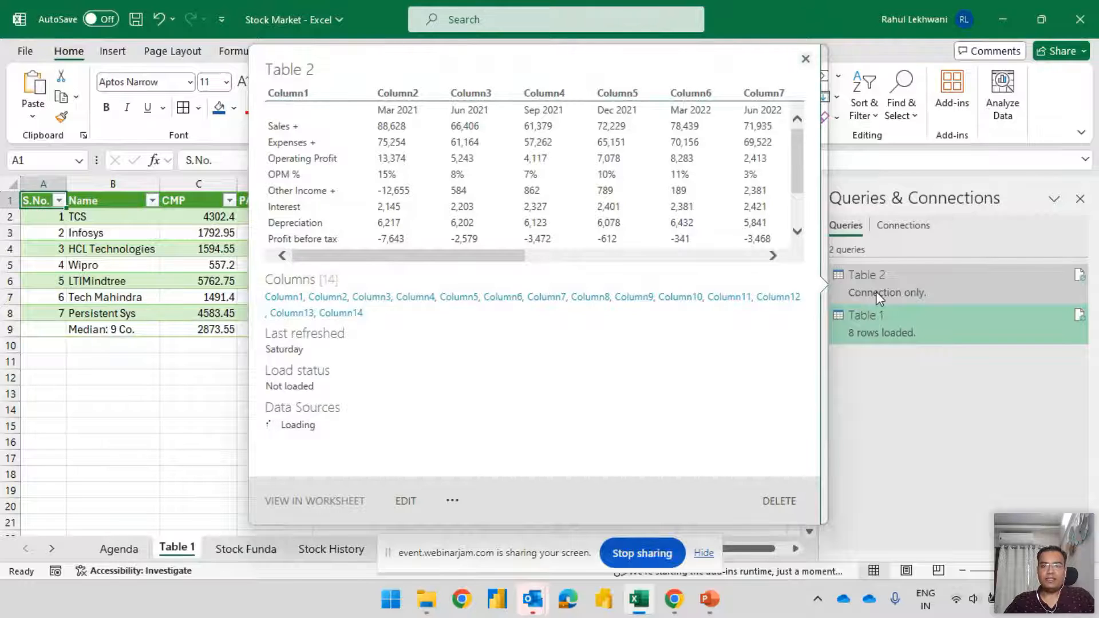
{"action": "left_click", "coordinate": [903, 227]}
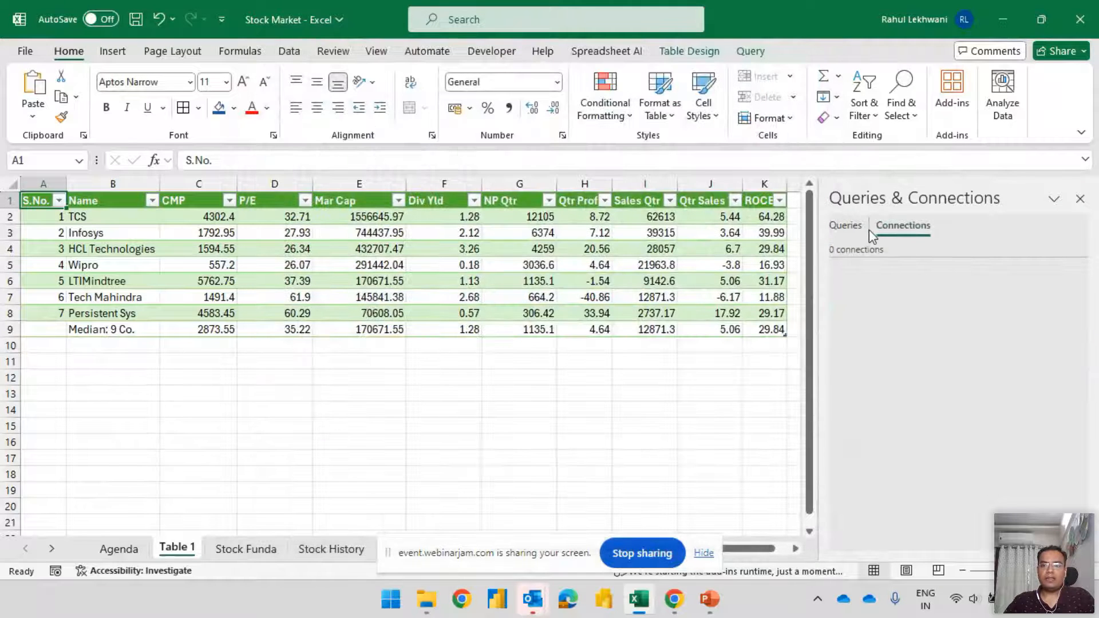
{"action": "left_click", "coordinate": [846, 226]}
{"action": "double_click", "coordinate": [885, 281]}
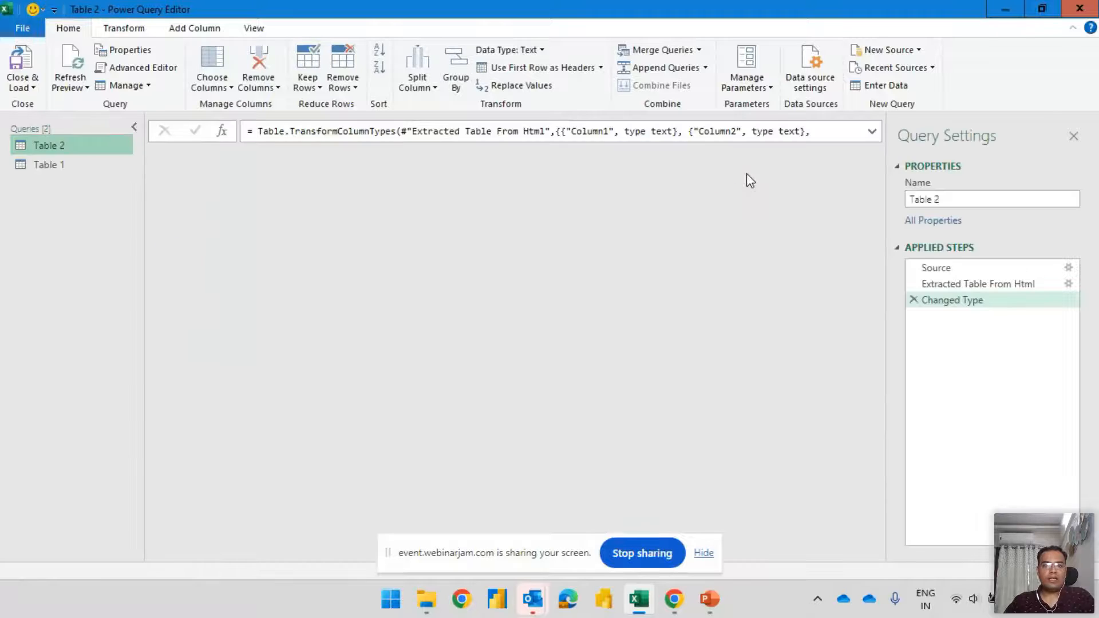
{"action": "left_click", "coordinate": [1081, 11]}
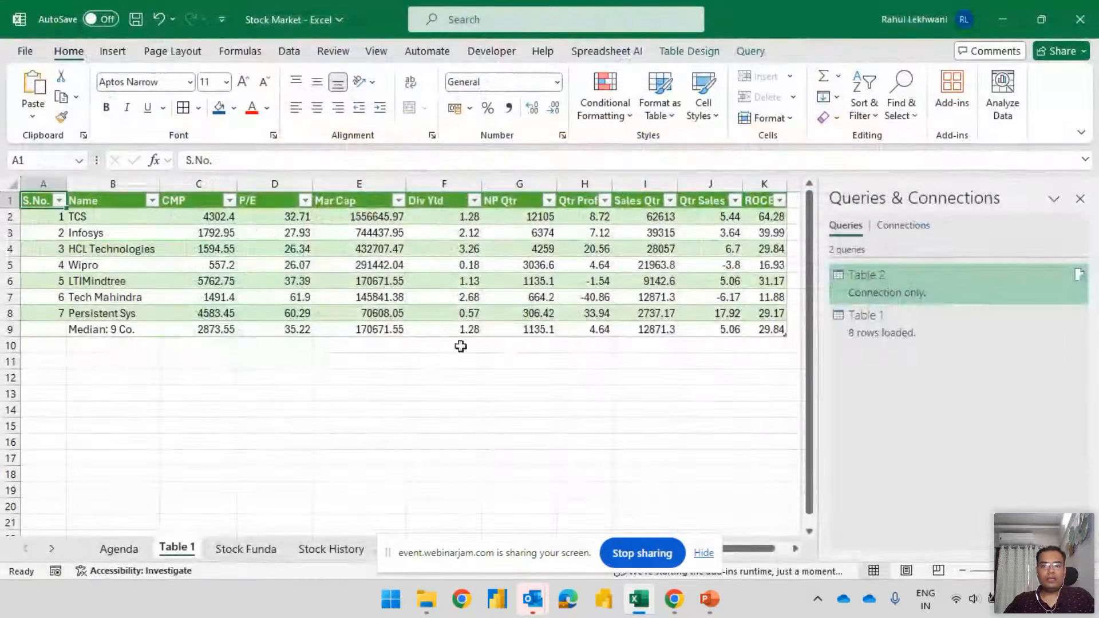
{"action": "left_click", "coordinate": [642, 553]}
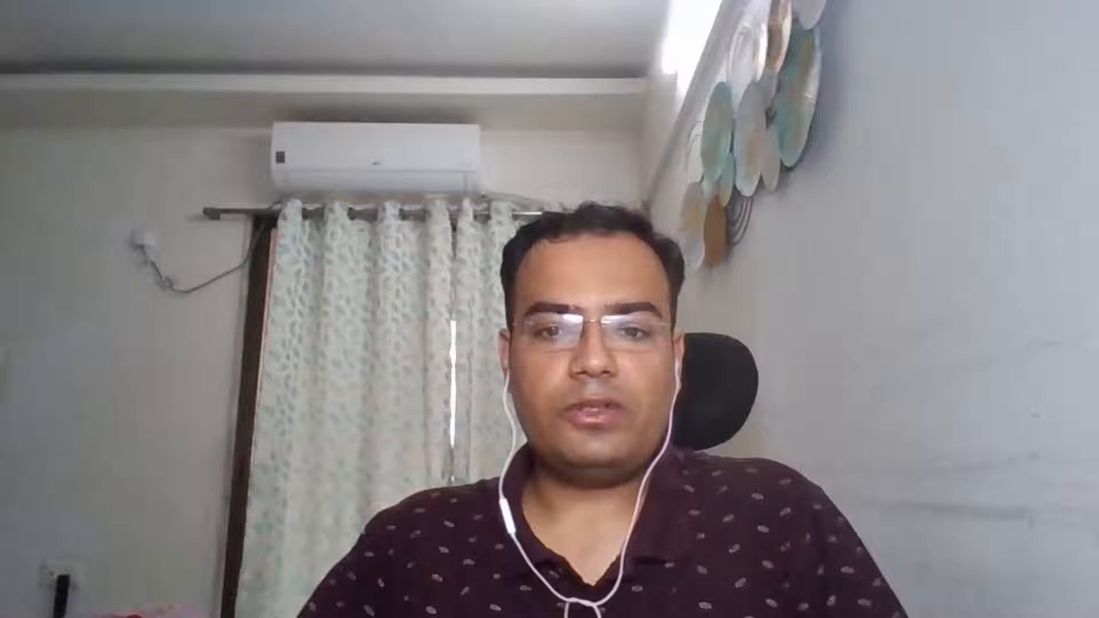
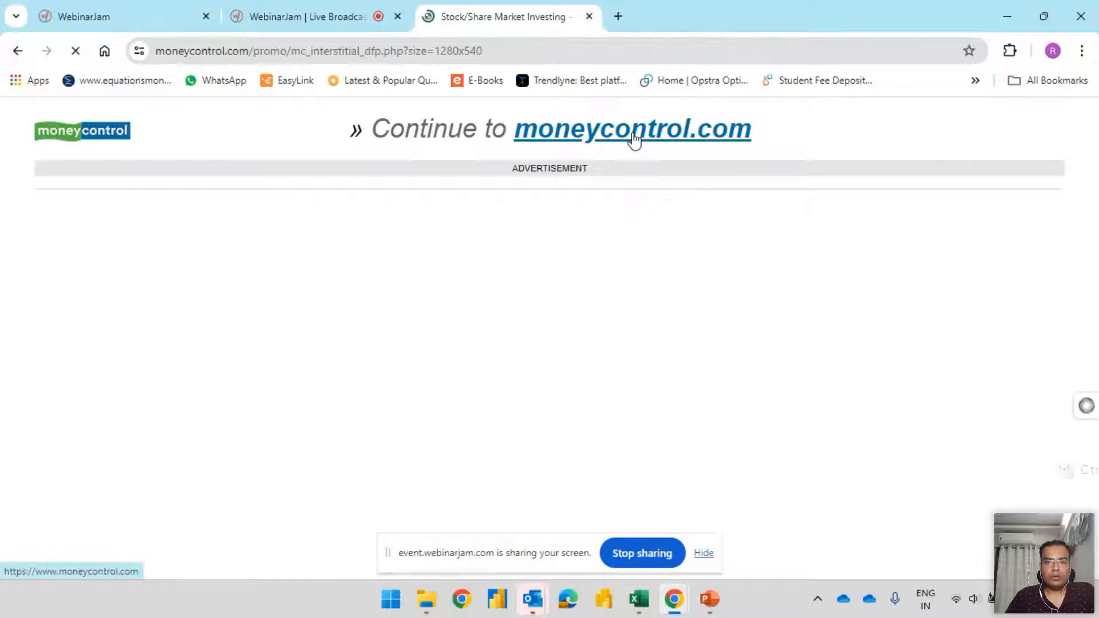
Continue to moneycontrol.com, search for hdfc and open the HDFC Bank Ltd. share price page
{"action": "left_click", "coordinate": [633, 138]}
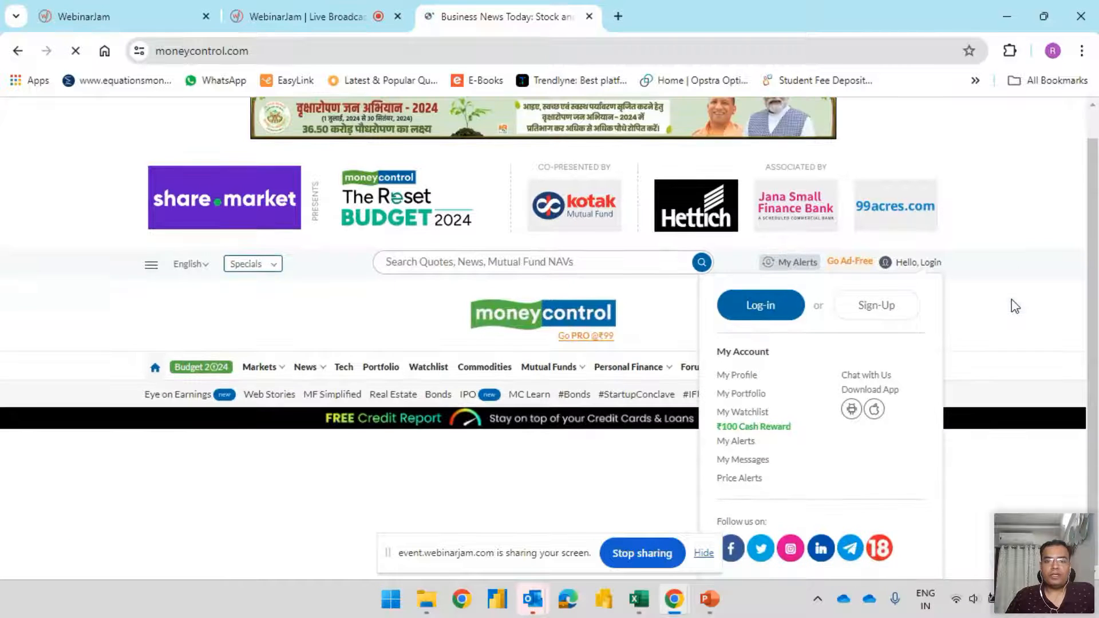
{"action": "left_click", "coordinate": [466, 291]}
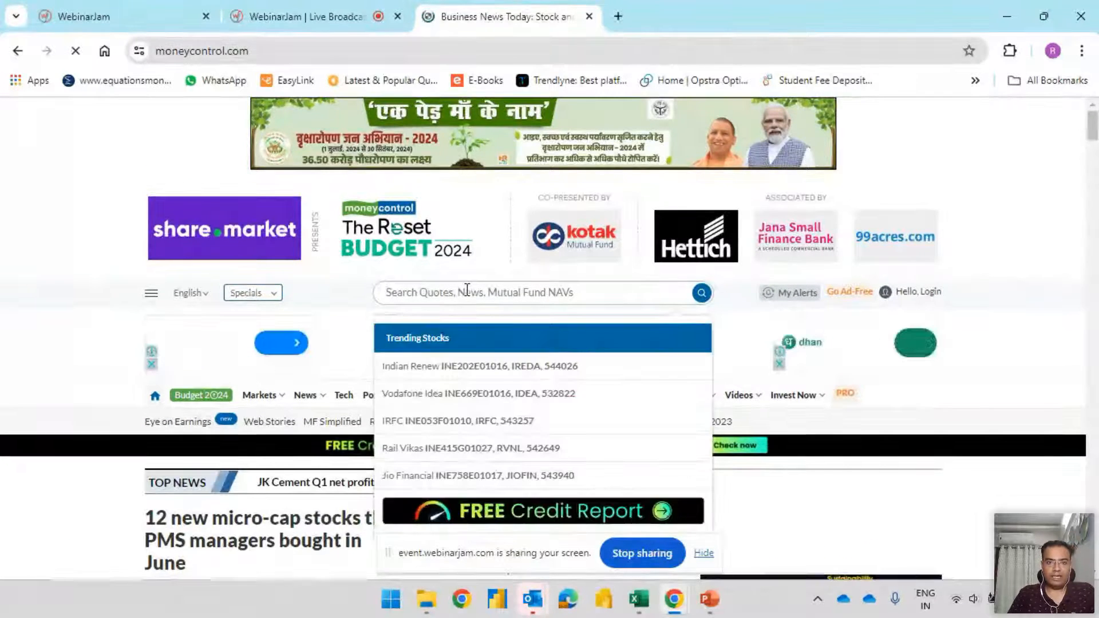
{"action": "type", "text": "tcs"}
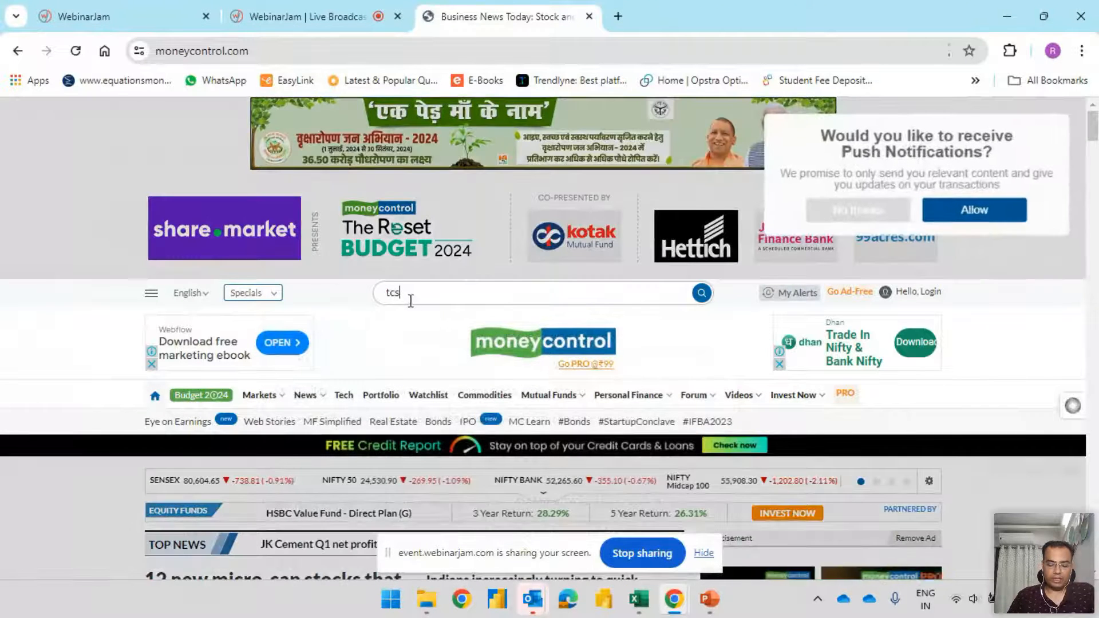
{"action": "left_click_drag", "start_coordinate": [410, 297], "coordinate": [297, 302]}
{"action": "type", "text": "hdfc"}
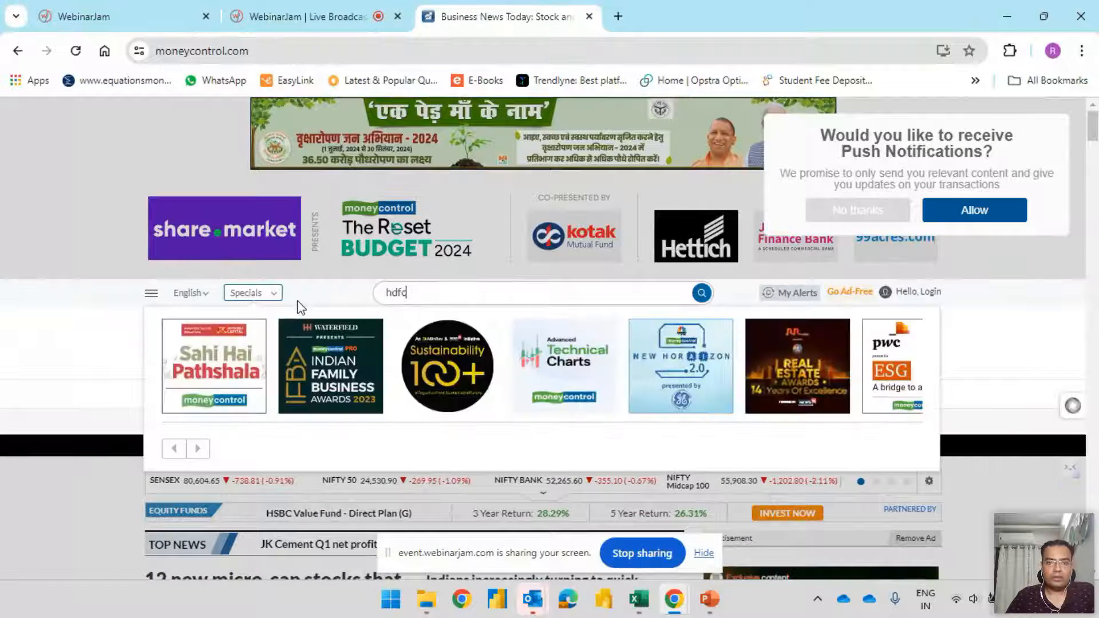
{"action": "left_click", "coordinate": [466, 343]}
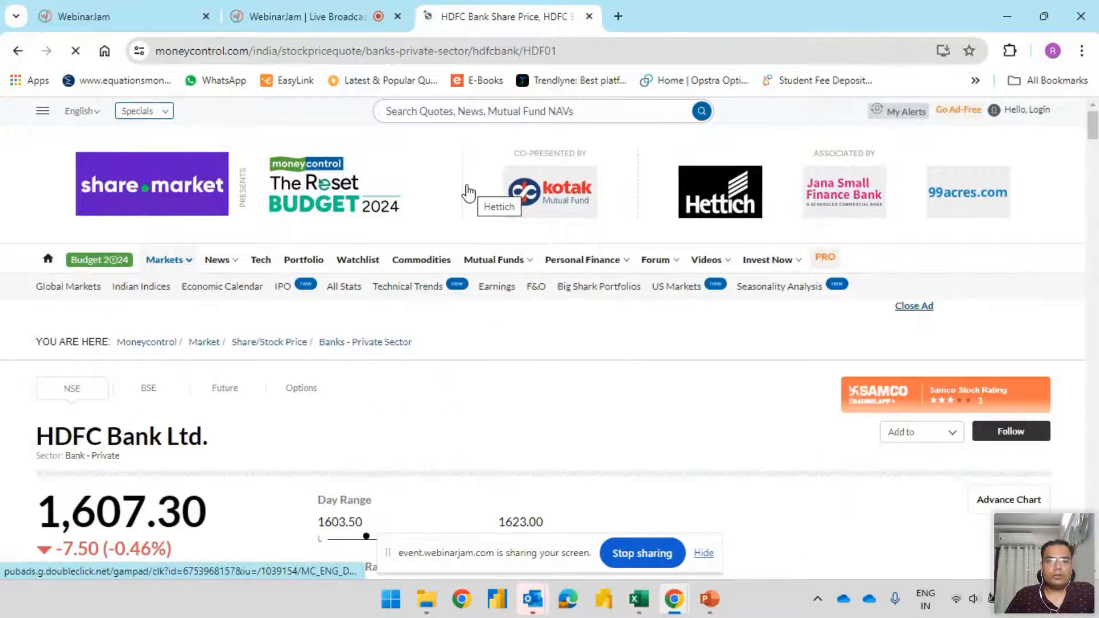
Go to the Financials section of the HDFC Bank page and examine the consolidated annual overview
{"action": "mouse_move", "coordinate": [200, 255]}
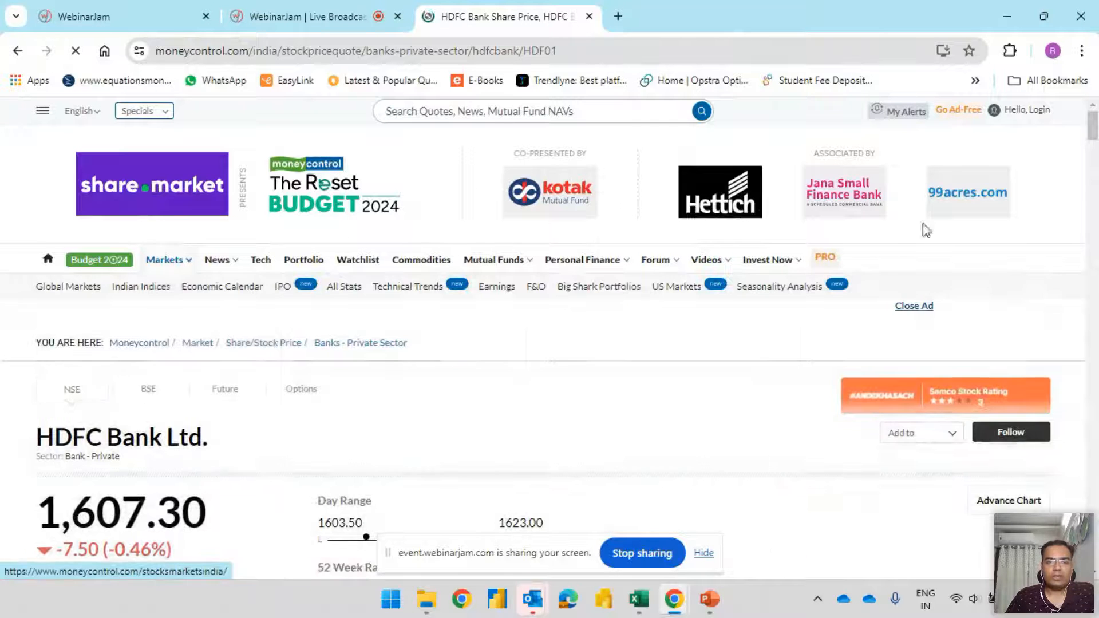
{"action": "left_click_drag", "start_coordinate": [1094, 132], "coordinate": [1098, 178]}
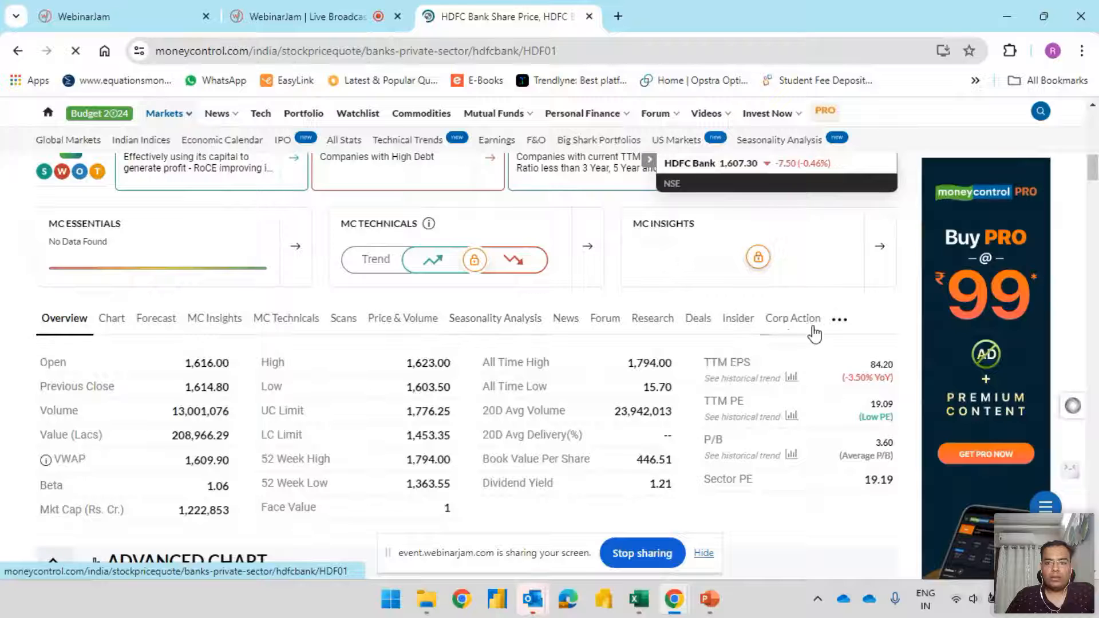
{"action": "left_click", "coordinate": [844, 320]}
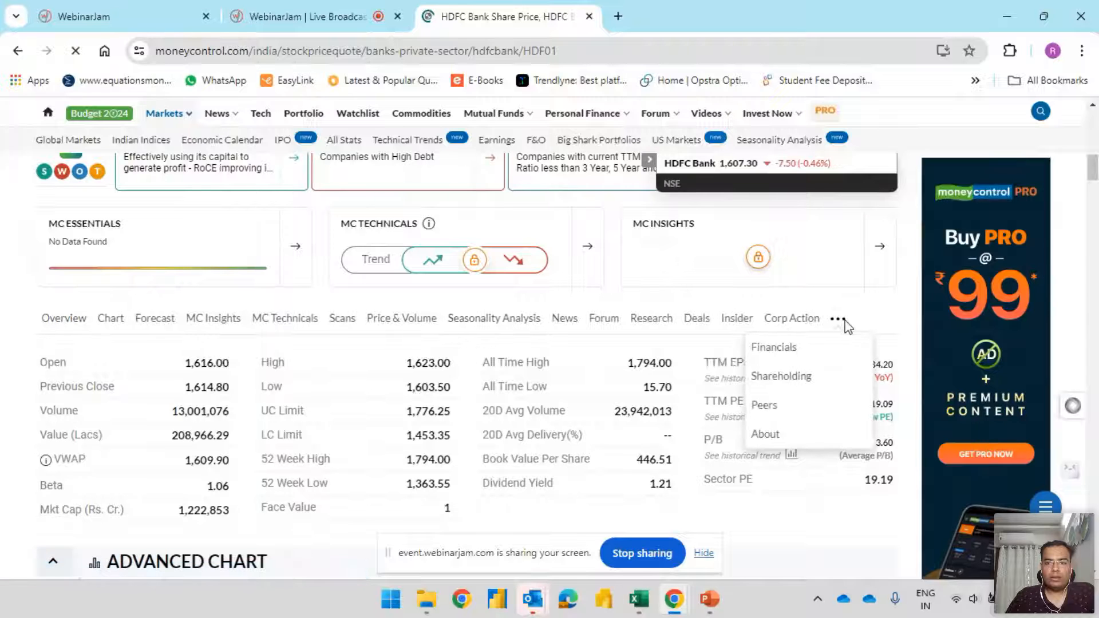
{"action": "left_click", "coordinate": [774, 348]}
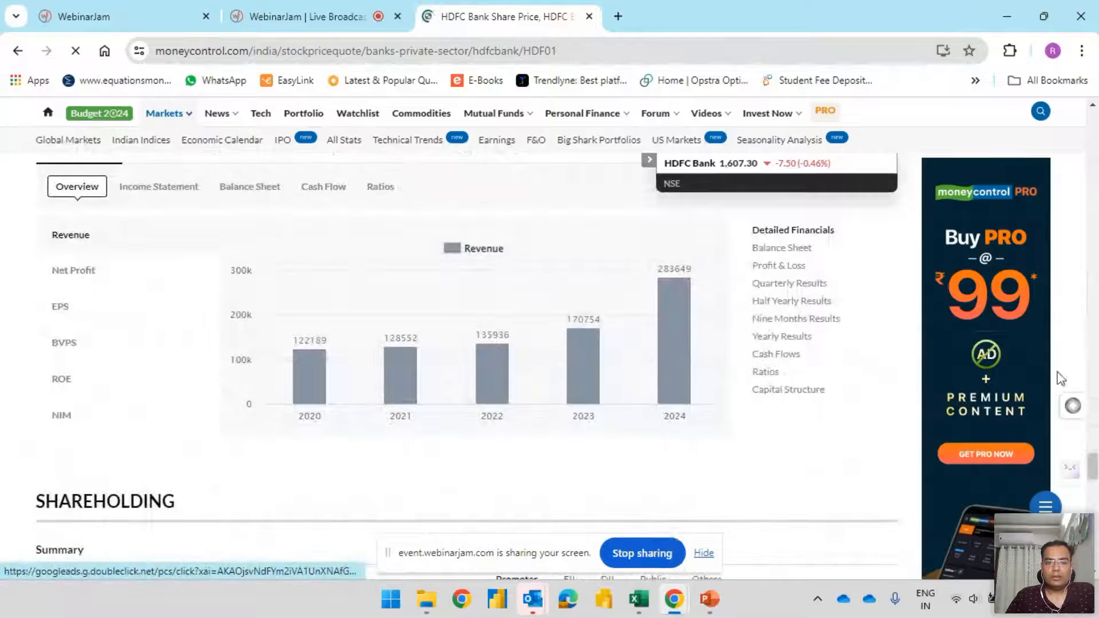
{"action": "scroll", "coordinate": [1095, 464], "scroll_direction": "up", "scroll_amount": 3}
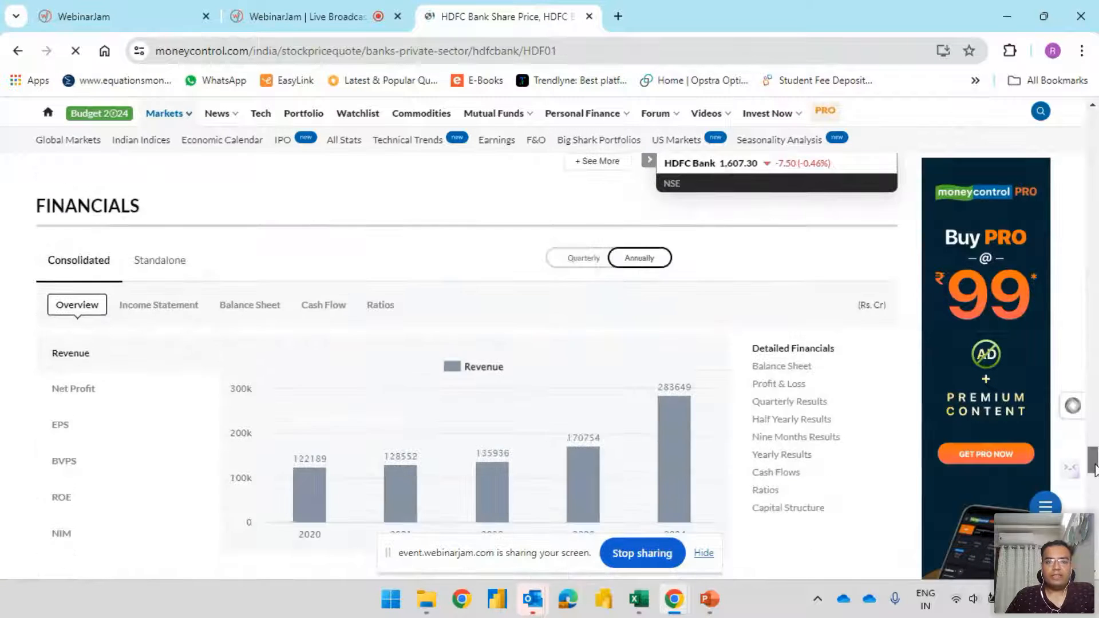
Copy the HDFC Bank page address, switch to Excel and submit it as the source of a new web query
{"action": "left_click_drag", "start_coordinate": [1095, 465], "coordinate": [1092, 115]}
{"action": "left_click", "coordinate": [553, 51]}
{"action": "key", "text": "ctrl+c"}
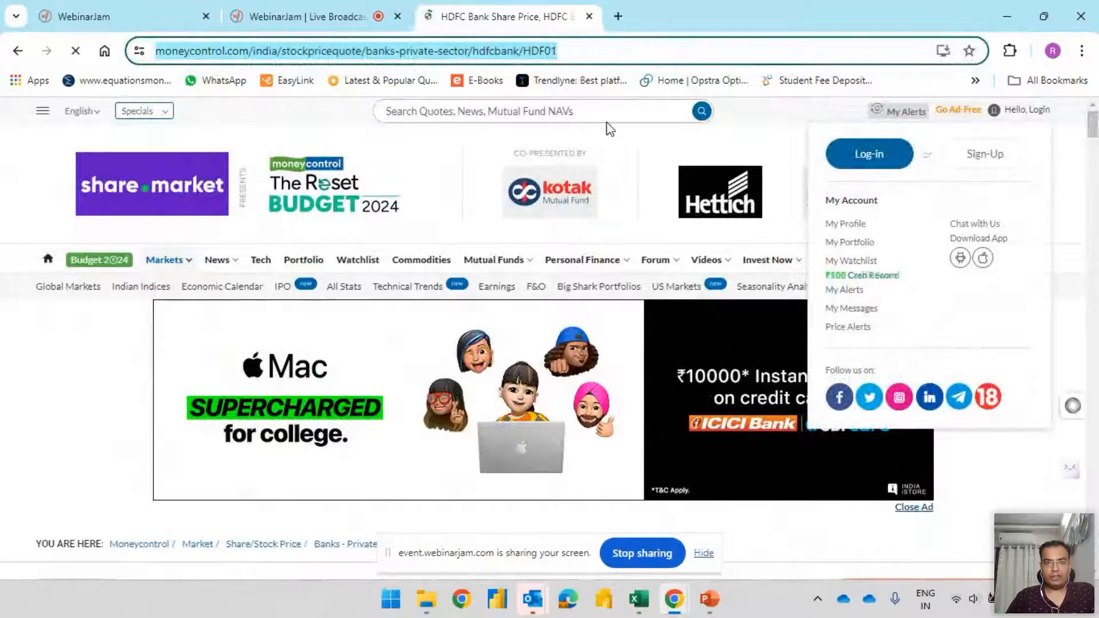
{"action": "key", "text": "alt+Tab"}
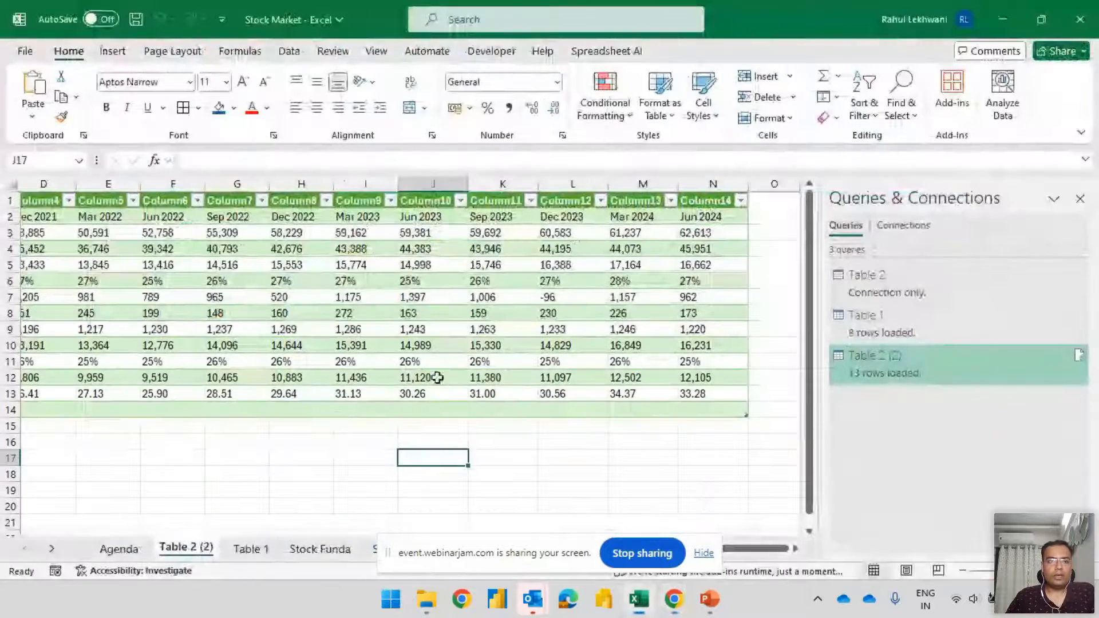
{"action": "left_click", "coordinate": [114, 52]}
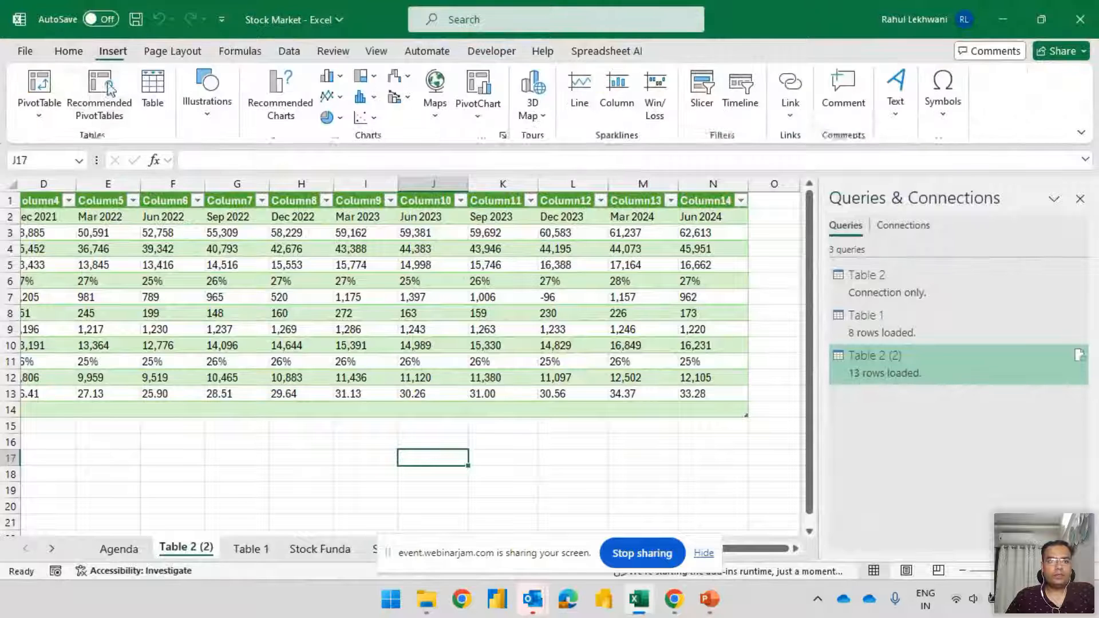
{"action": "left_click", "coordinate": [289, 51]}
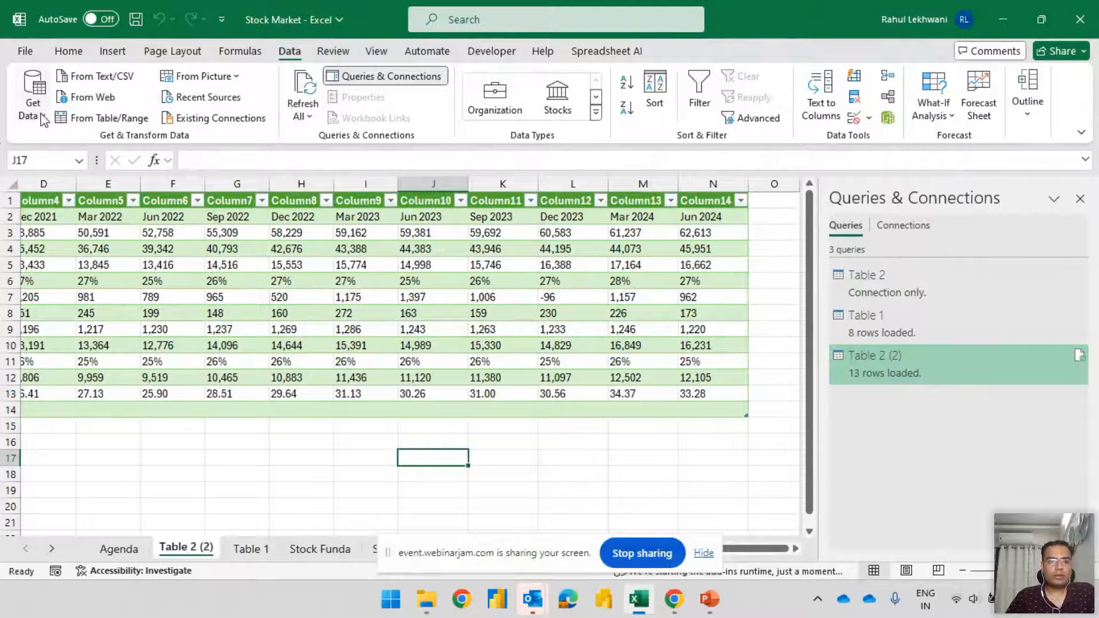
{"action": "left_click", "coordinate": [33, 100]}
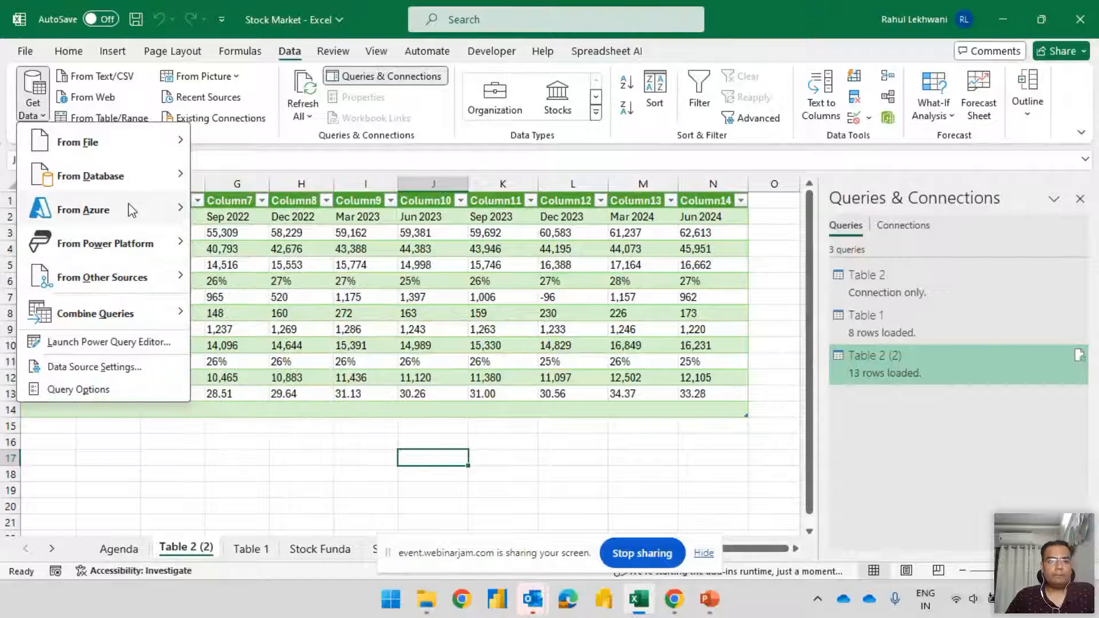
{"action": "mouse_move", "coordinate": [137, 155]}
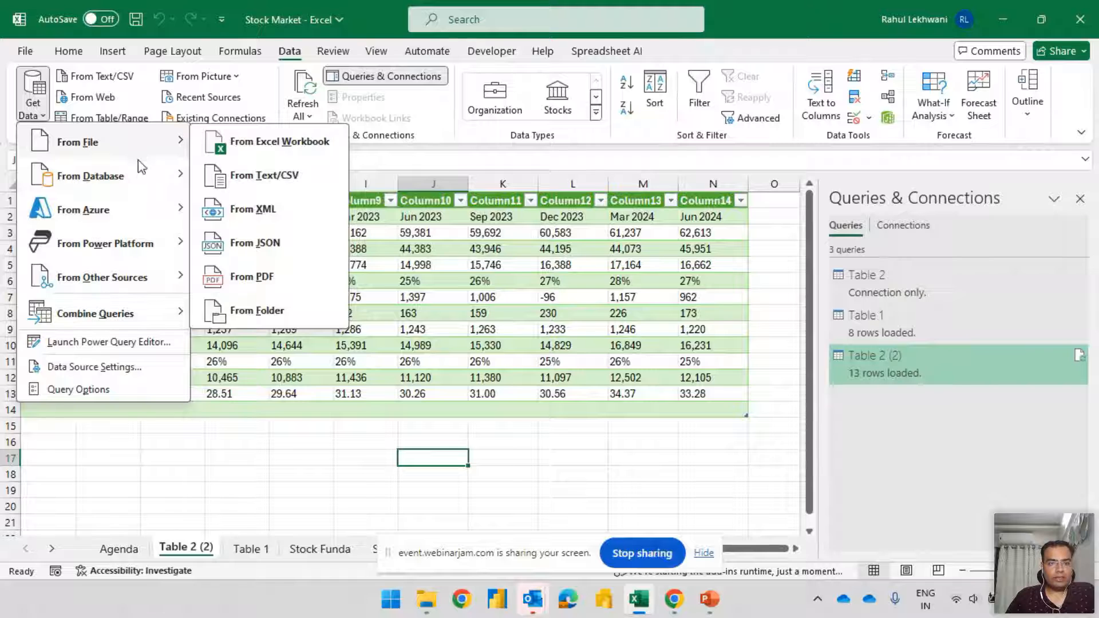
{"action": "mouse_move", "coordinate": [170, 283]}
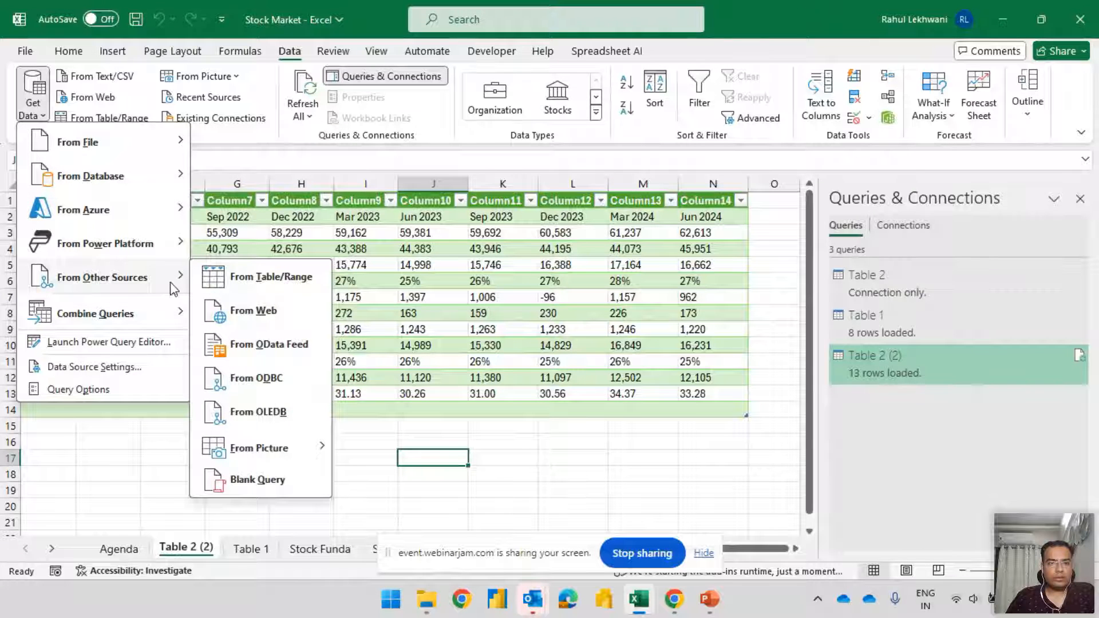
{"action": "left_click", "coordinate": [271, 313]}
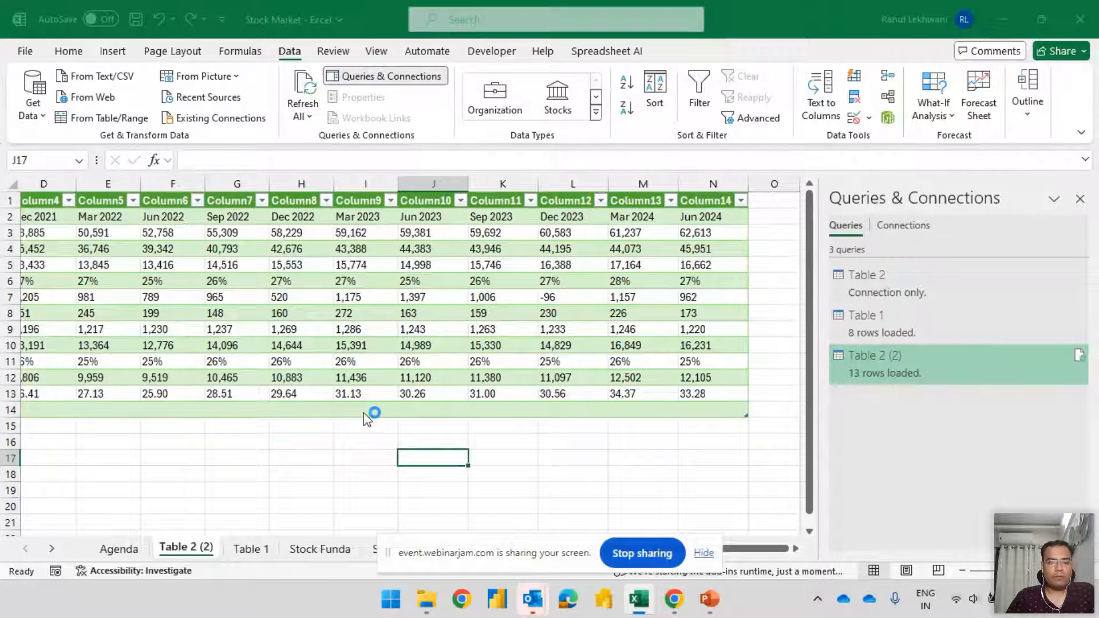
{"action": "key", "text": "ctrl+v"}
{"action": "left_click", "coordinate": [735, 345]}
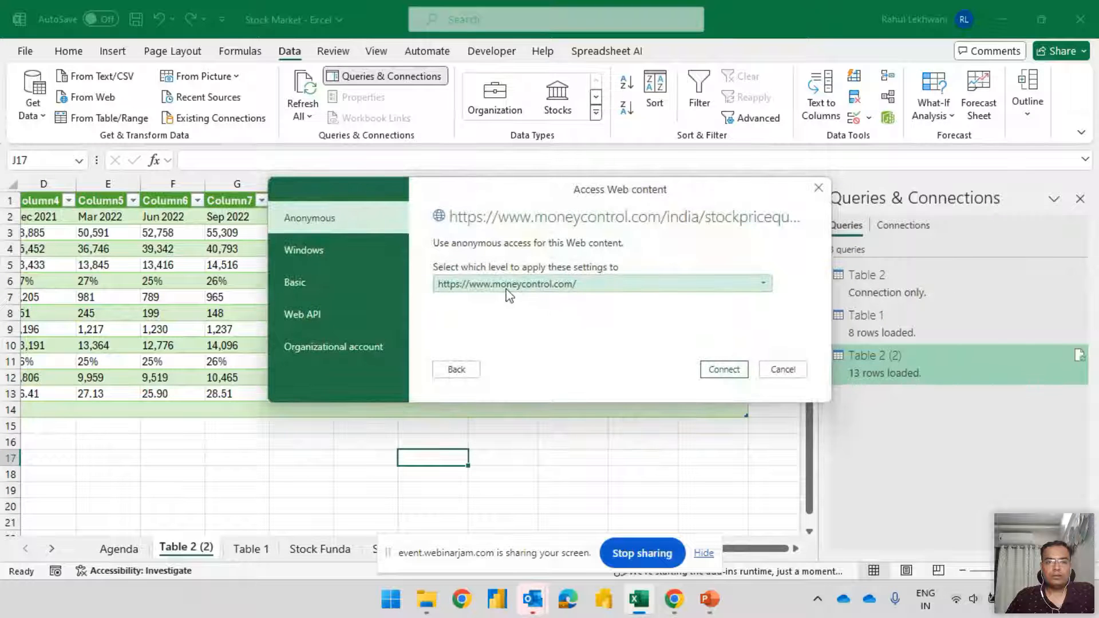
{"action": "left_click", "coordinate": [536, 286]}
{"action": "left_click", "coordinate": [538, 286]}
{"action": "left_click", "coordinate": [722, 371]}
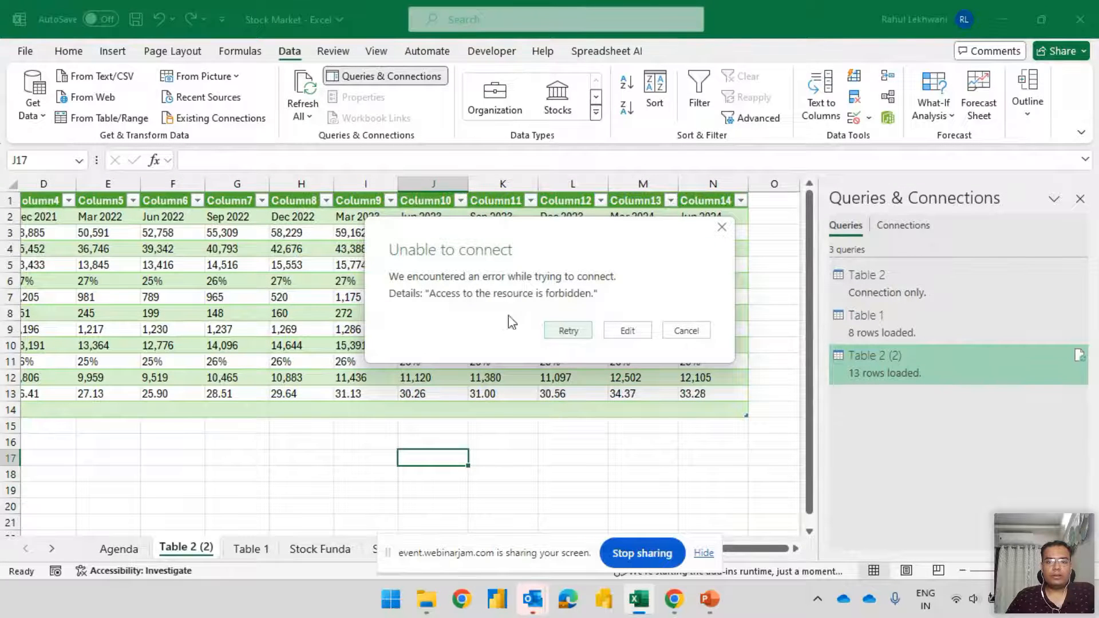
{"action": "left_click", "coordinate": [577, 332]}
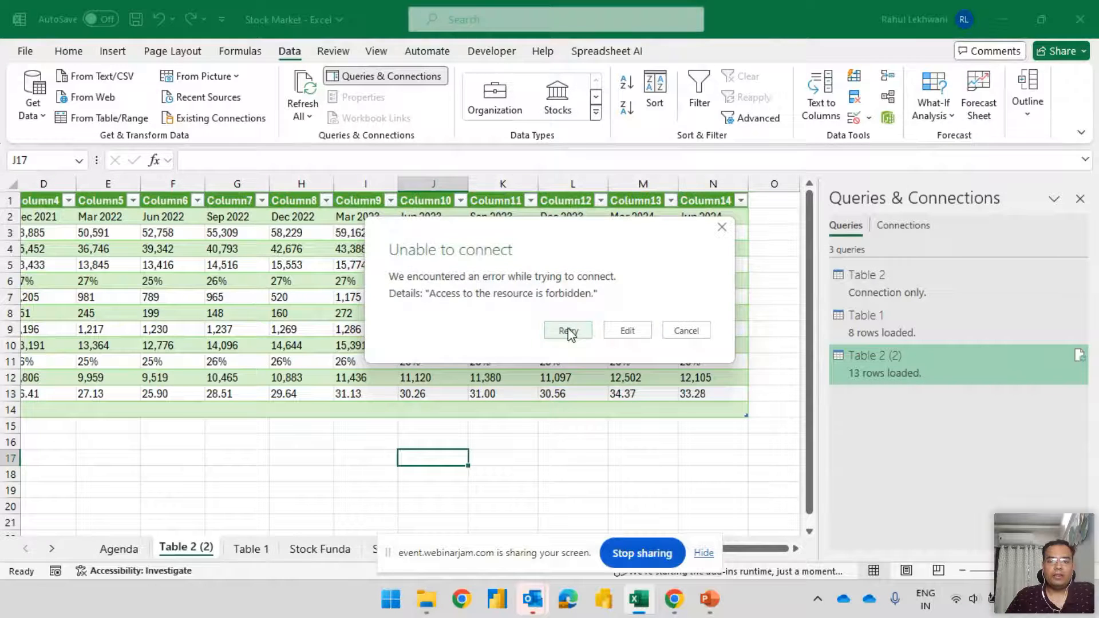
{"action": "left_click", "coordinate": [569, 332]}
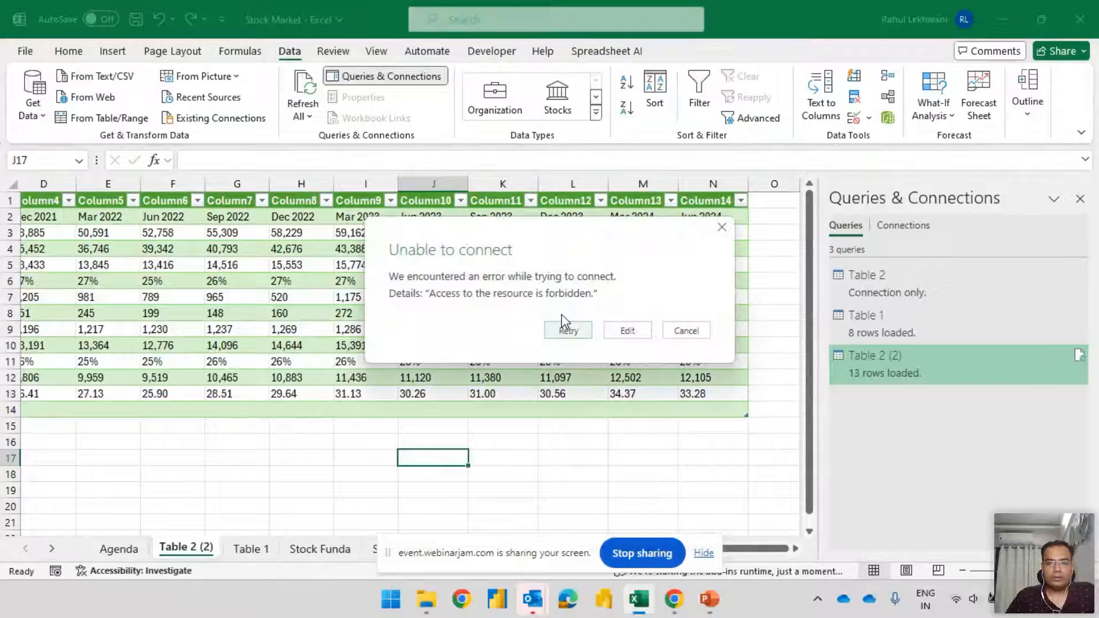
{"action": "left_click", "coordinate": [694, 334]}
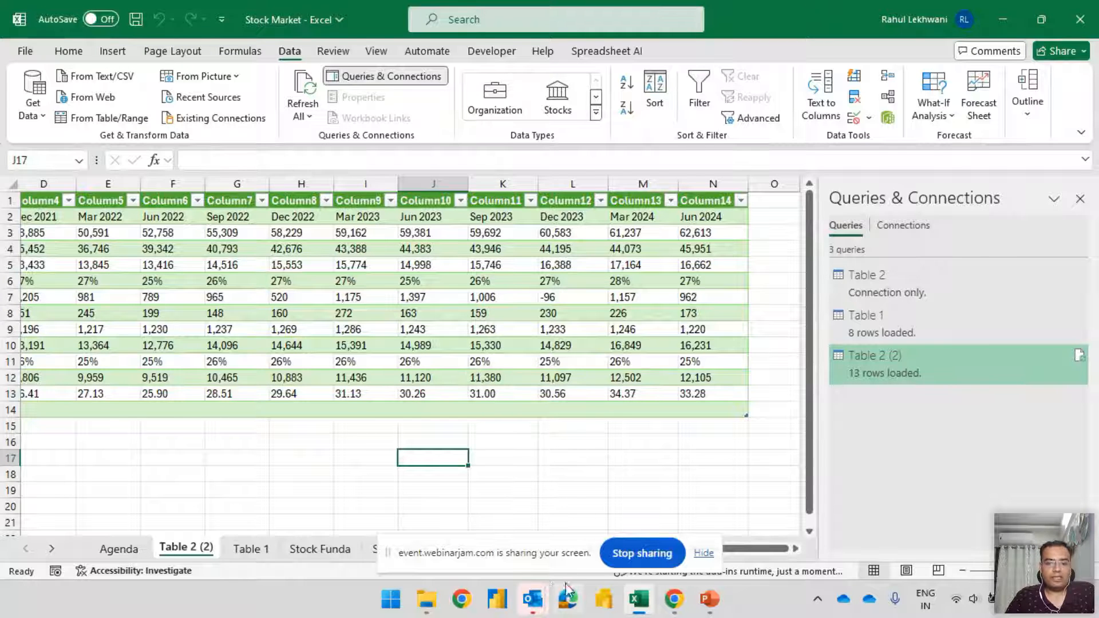
Switch to Chrome, search for nse india in a new tab and open the National Stock Exchange of India site
{"action": "mouse_move", "coordinate": [671, 606]}
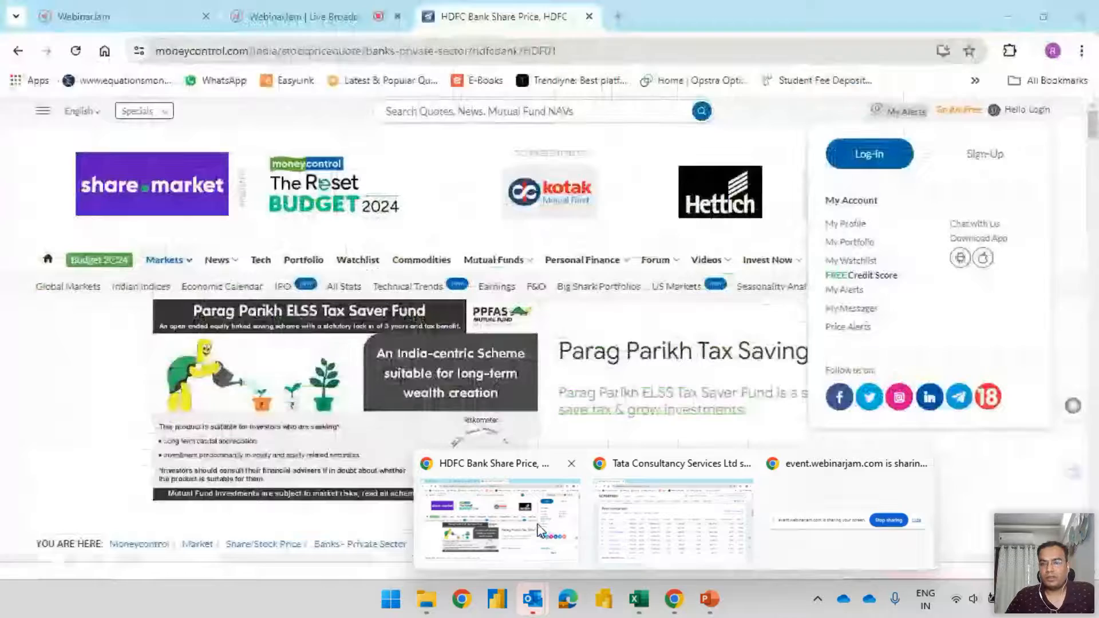
{"action": "left_click", "coordinate": [538, 530]}
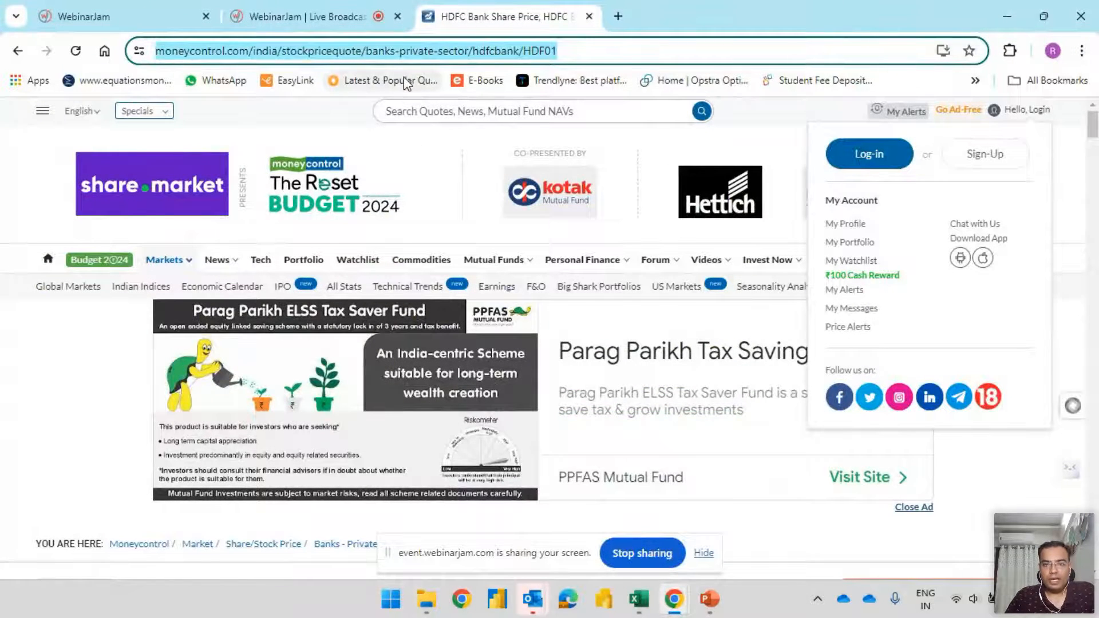
{"action": "left_click", "coordinate": [618, 18]}
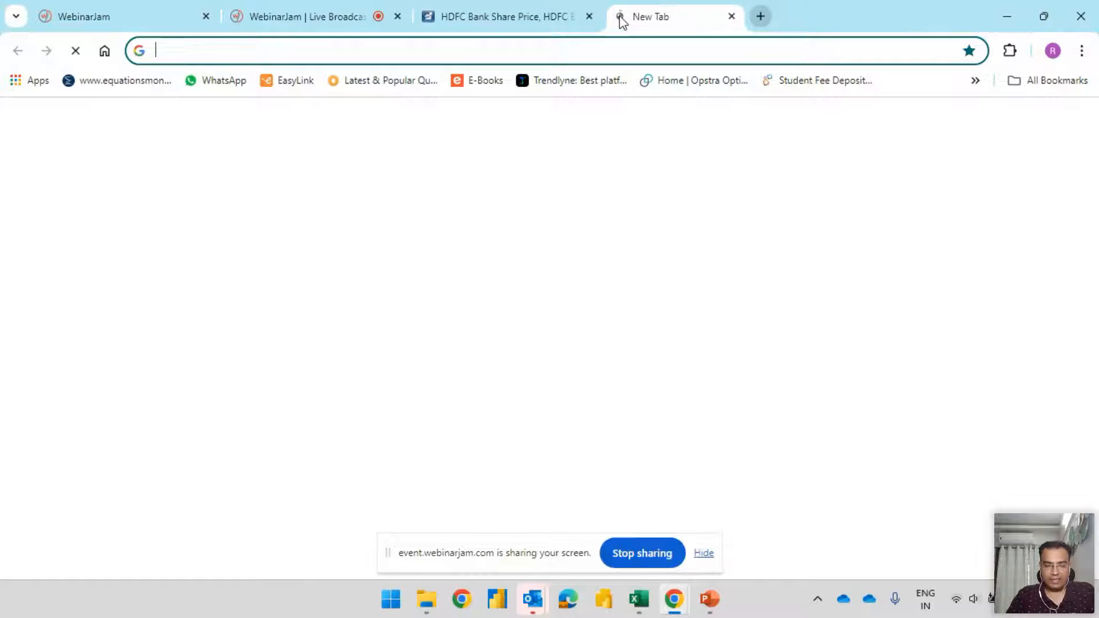
{"action": "type", "text": "nse india"}
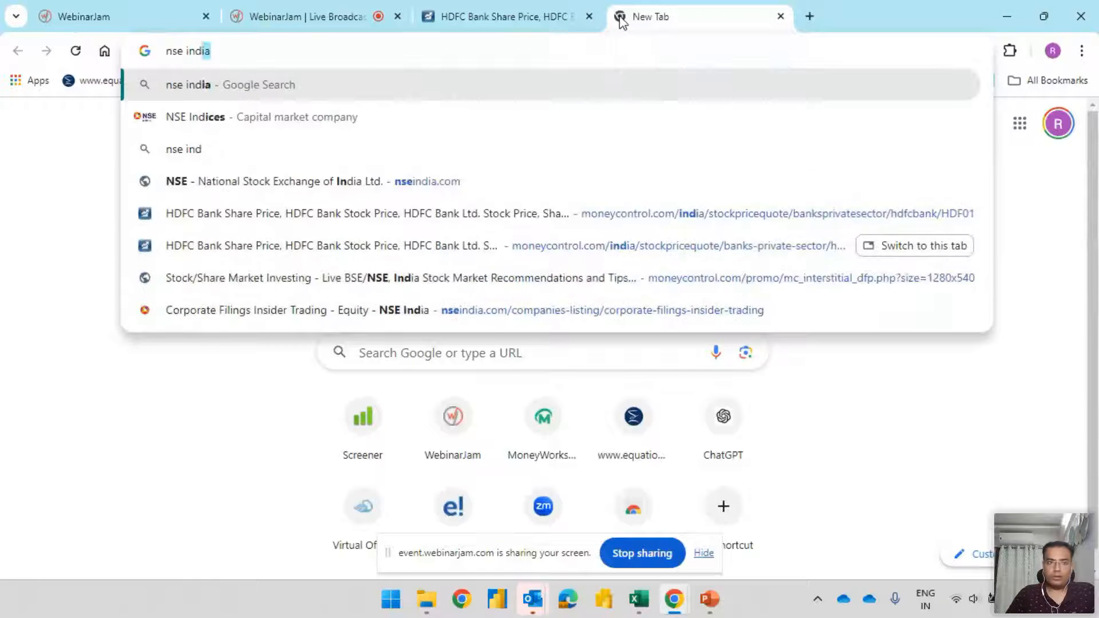
{"action": "key", "text": "Return"}
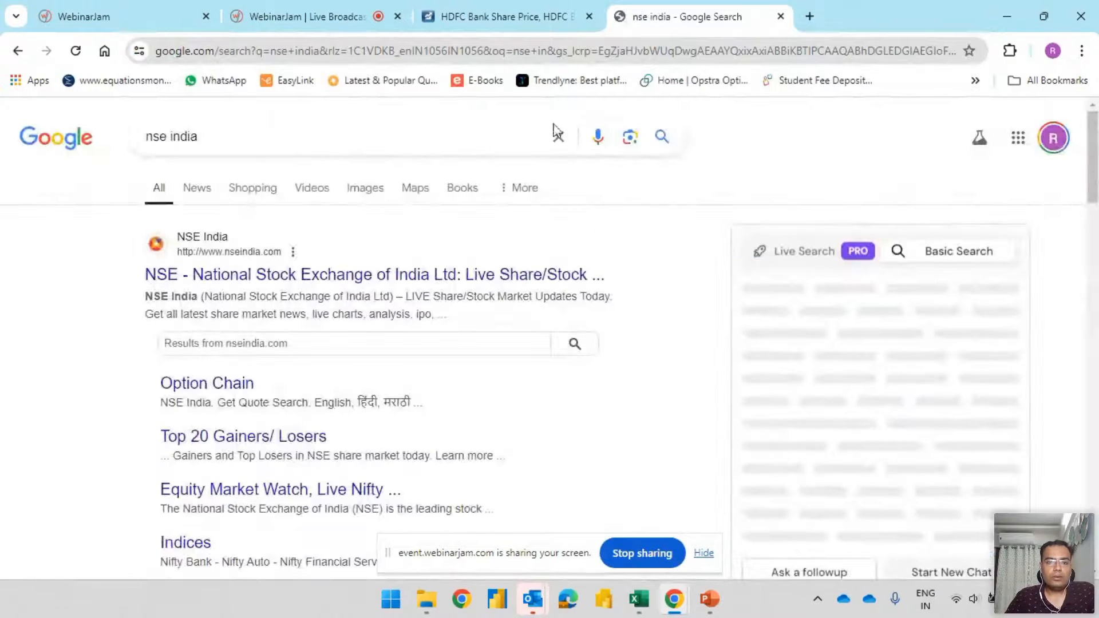
{"action": "left_click", "coordinate": [368, 277]}
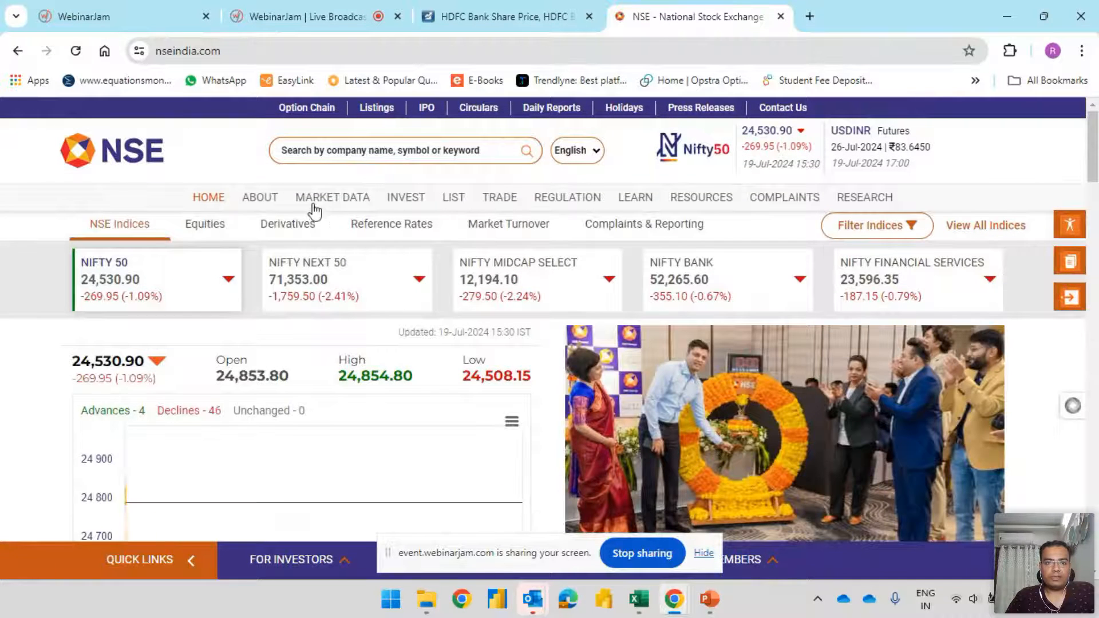
Open the Fixed Income & Debt Market page from the NSE market data and view its traded bonds table
{"action": "mouse_move", "coordinate": [322, 203]}
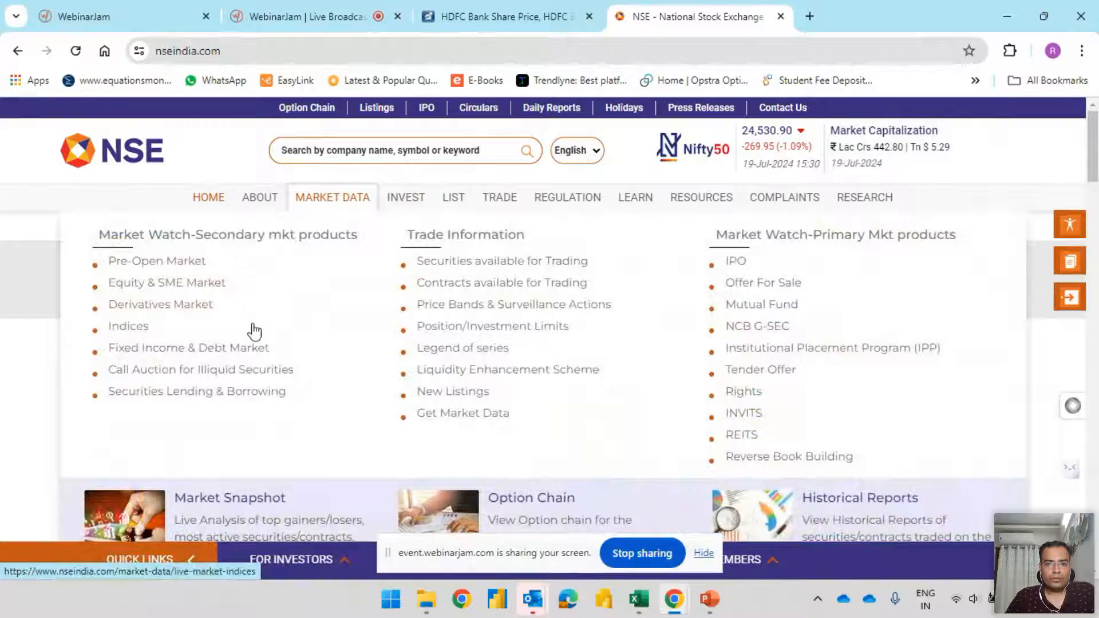
{"action": "left_click", "coordinate": [178, 355]}
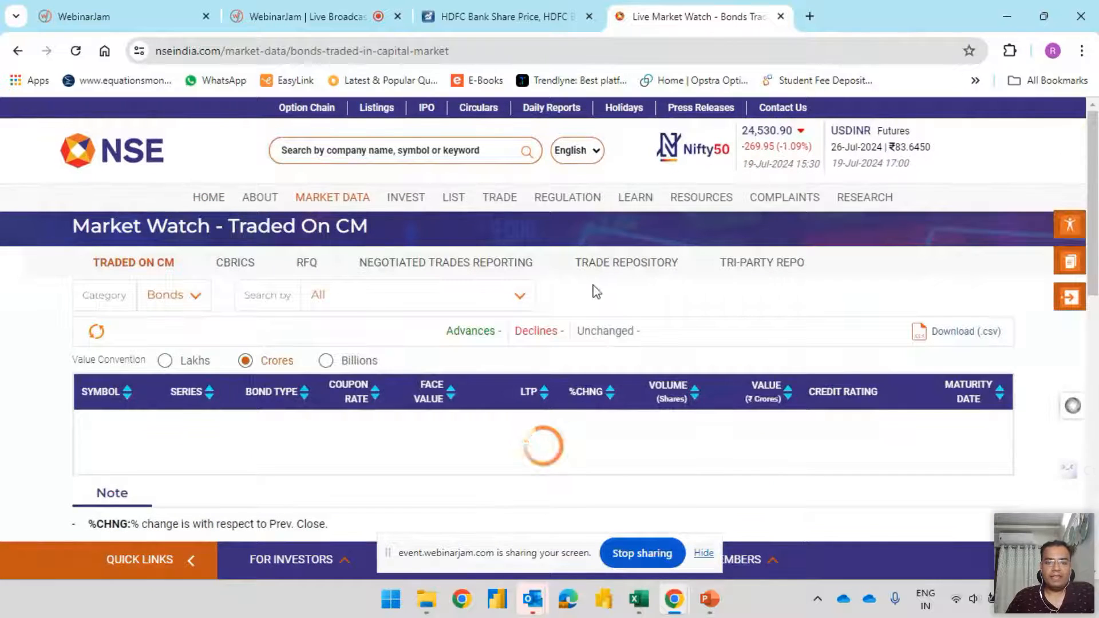
{"action": "scroll", "coordinate": [621, 324], "scroll_direction": "down", "scroll_amount": 3}
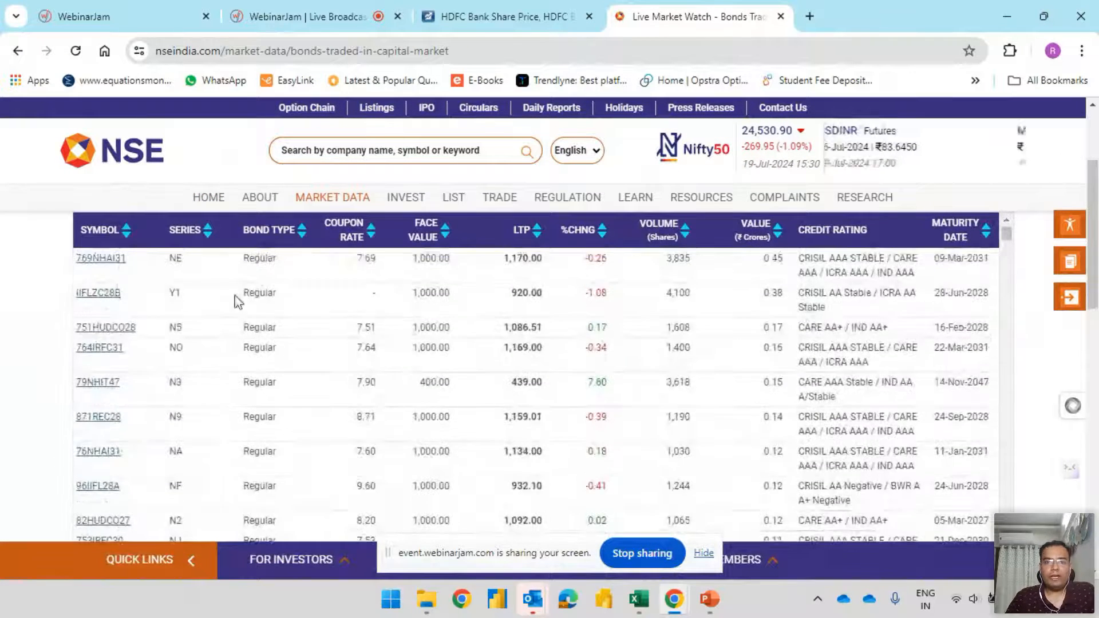
Copy the NSE bonds-traded-in-capital-market page address, switch to Excel, try it as the source of a new web query, and cancel the attempt
{"action": "left_click", "coordinate": [363, 52]}
{"action": "key", "text": "ctrl+c"}
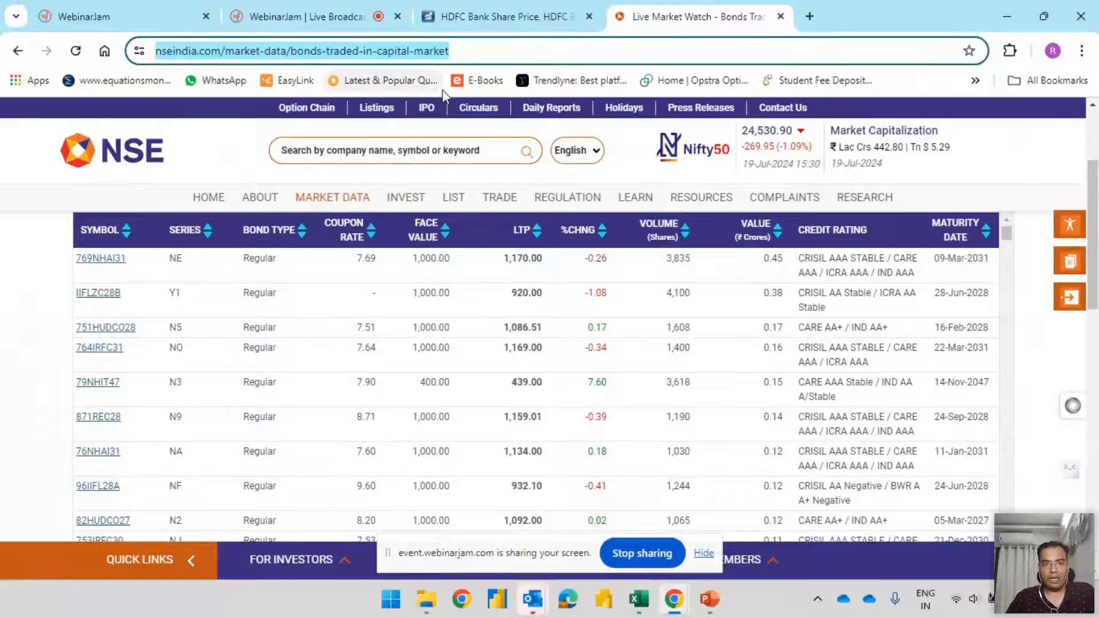
{"action": "key", "text": "alt+Tab"}
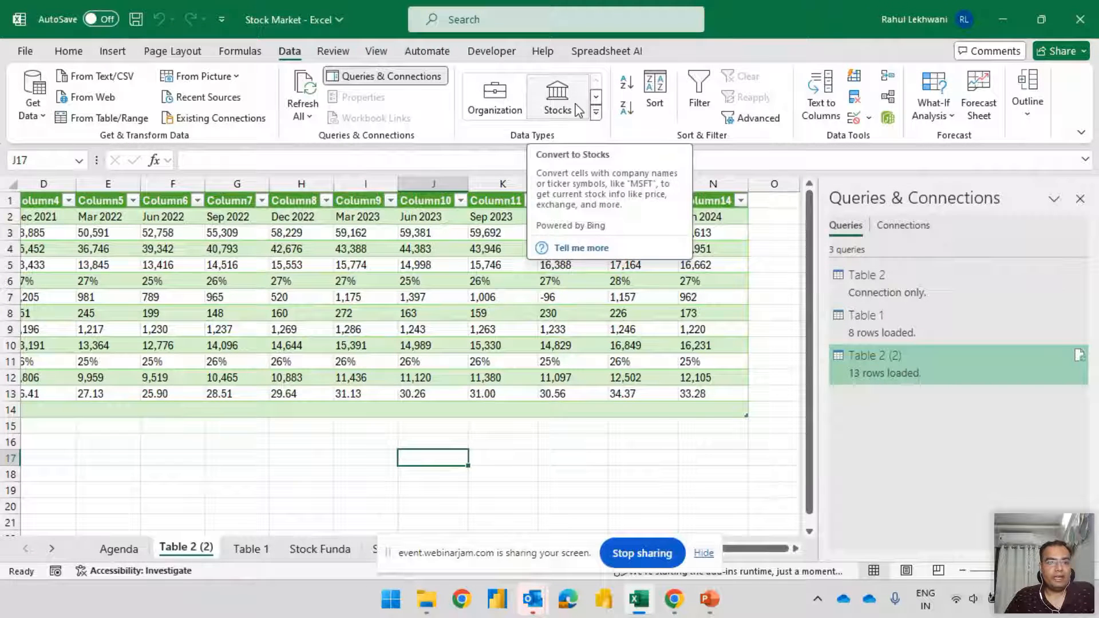
{"action": "left_click", "coordinate": [33, 98]}
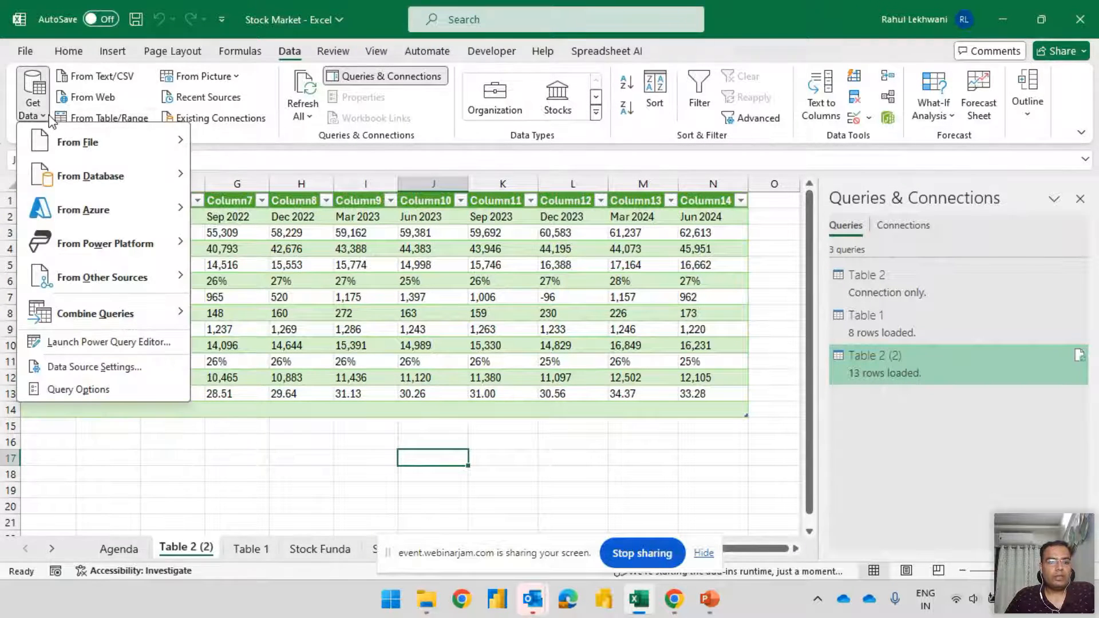
{"action": "mouse_move", "coordinate": [129, 295]}
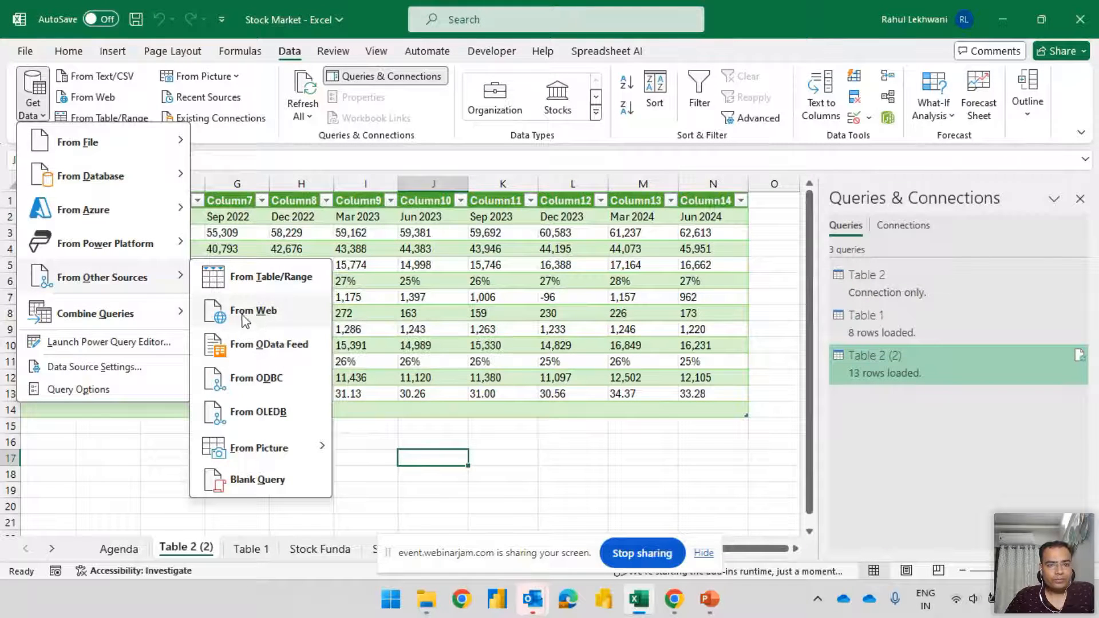
{"action": "left_click", "coordinate": [264, 309]}
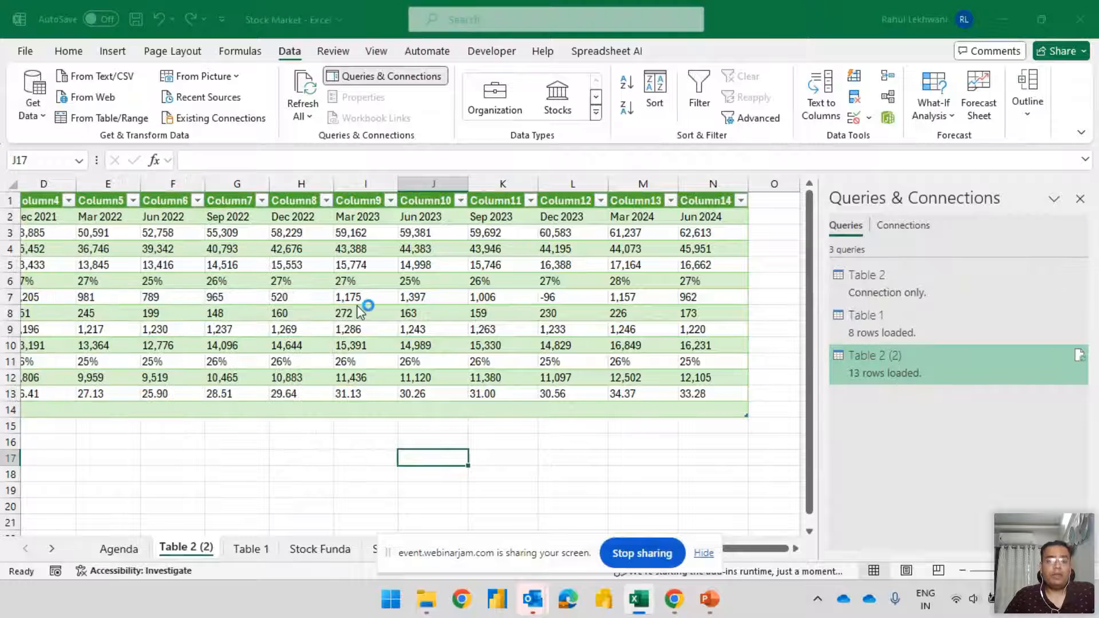
{"action": "key", "text": "ctrl+v"}
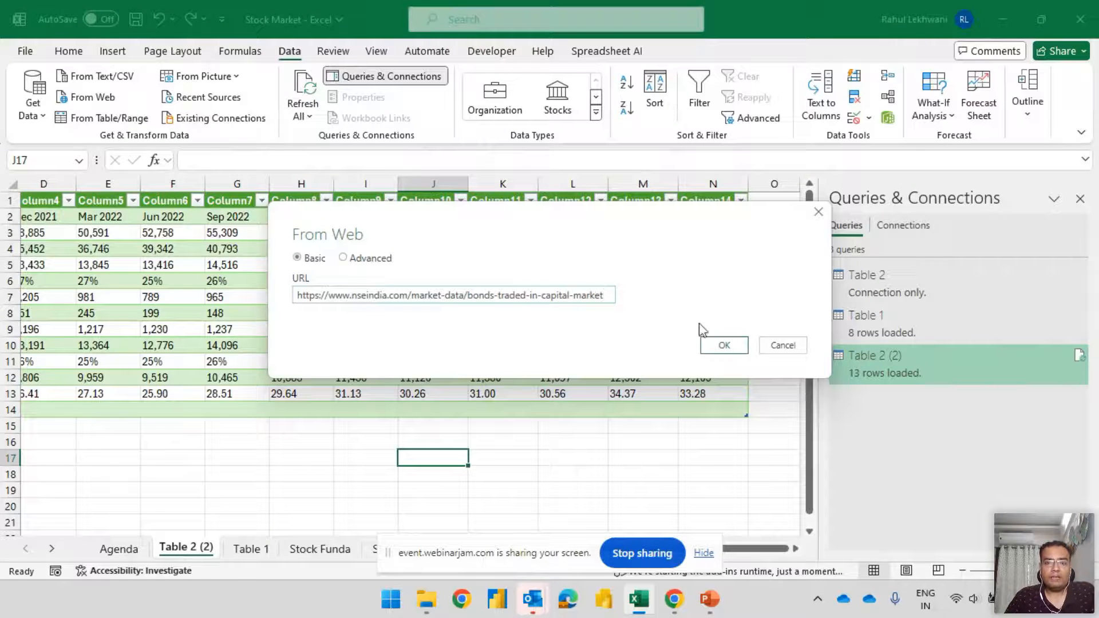
{"action": "left_click", "coordinate": [725, 345]}
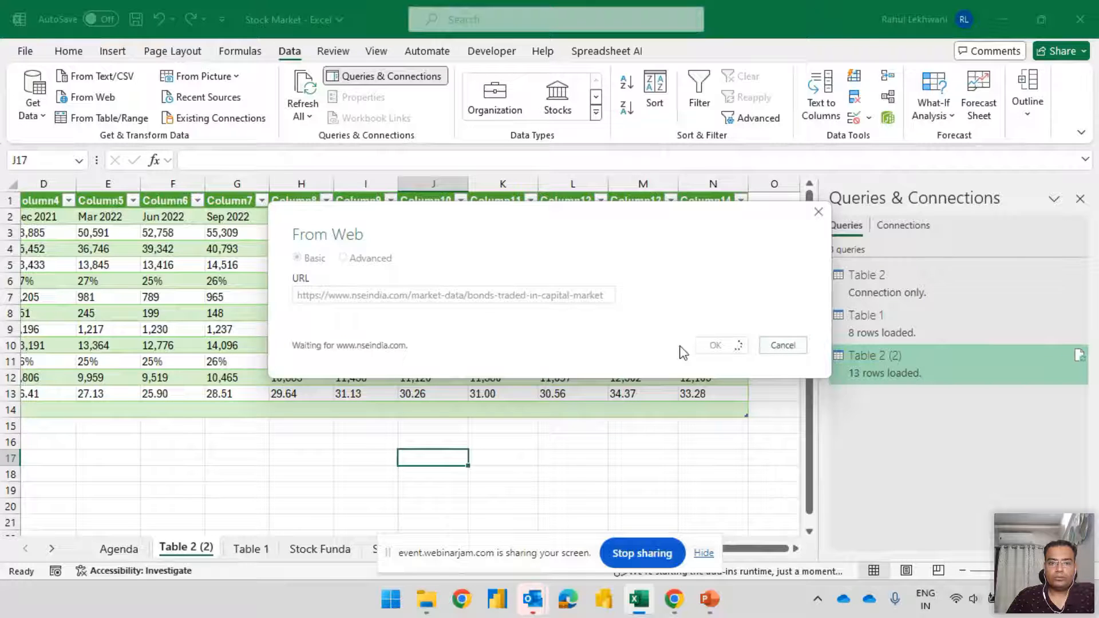
{"action": "left_click", "coordinate": [783, 346]}
Switch back to Chrome and open the New Listings page from the NSE market data to view its active listings
{"action": "key", "text": "alt+Tab"}
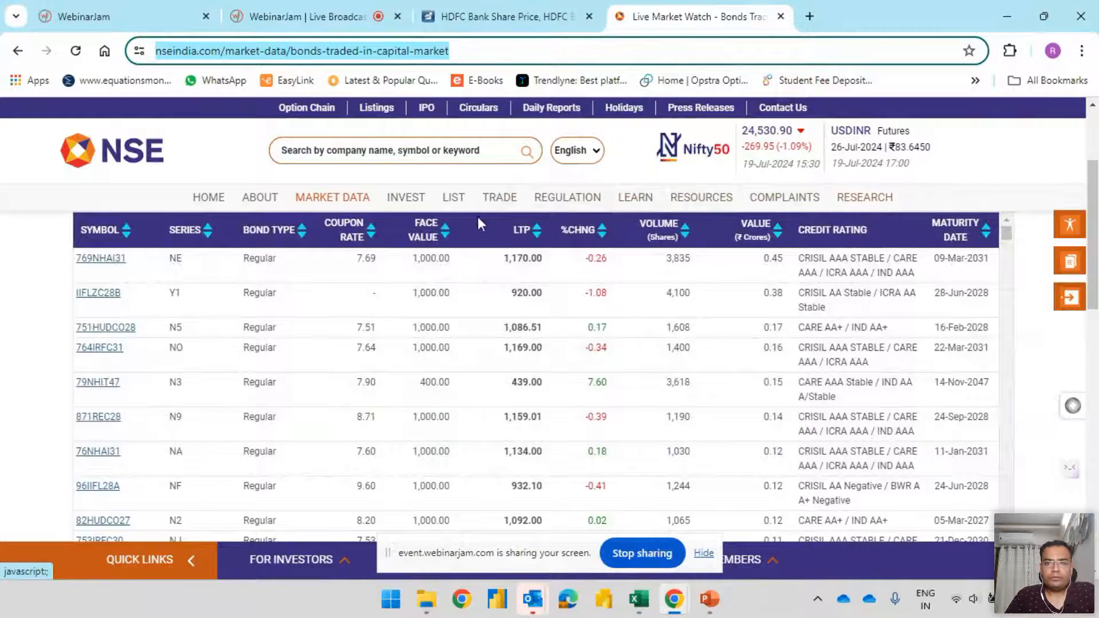
{"action": "left_click", "coordinate": [491, 202]}
{"action": "scroll", "coordinate": [518, 309], "scroll_direction": "down", "scroll_amount": 2}
{"action": "scroll", "coordinate": [518, 310], "scroll_direction": "up", "scroll_amount": 3}
{"action": "left_click", "coordinate": [229, 209]}
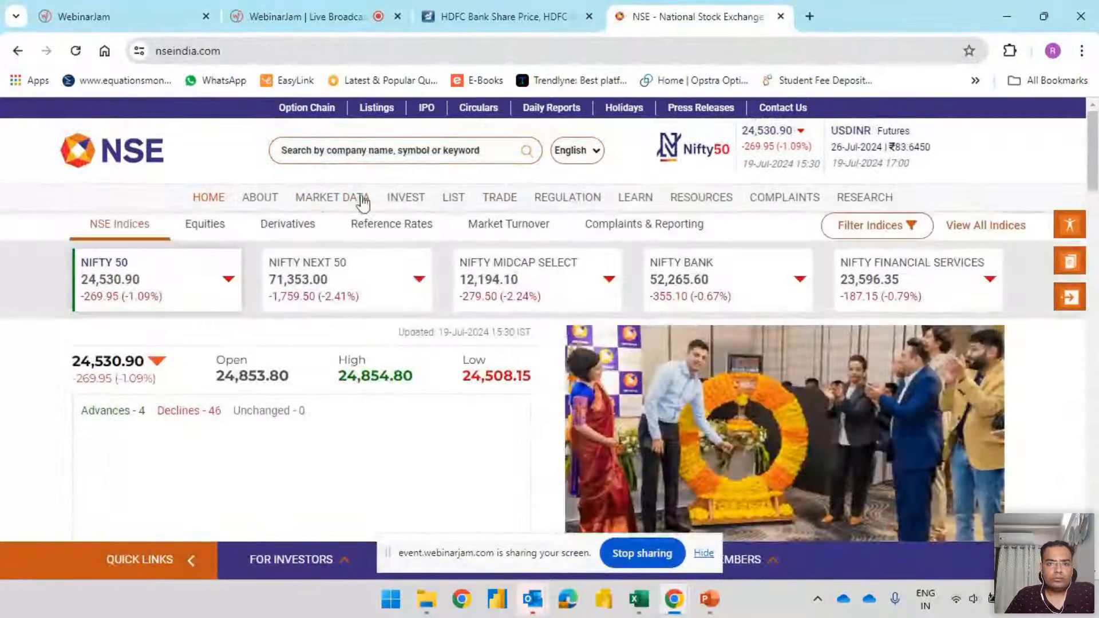
{"action": "mouse_move", "coordinate": [325, 202]}
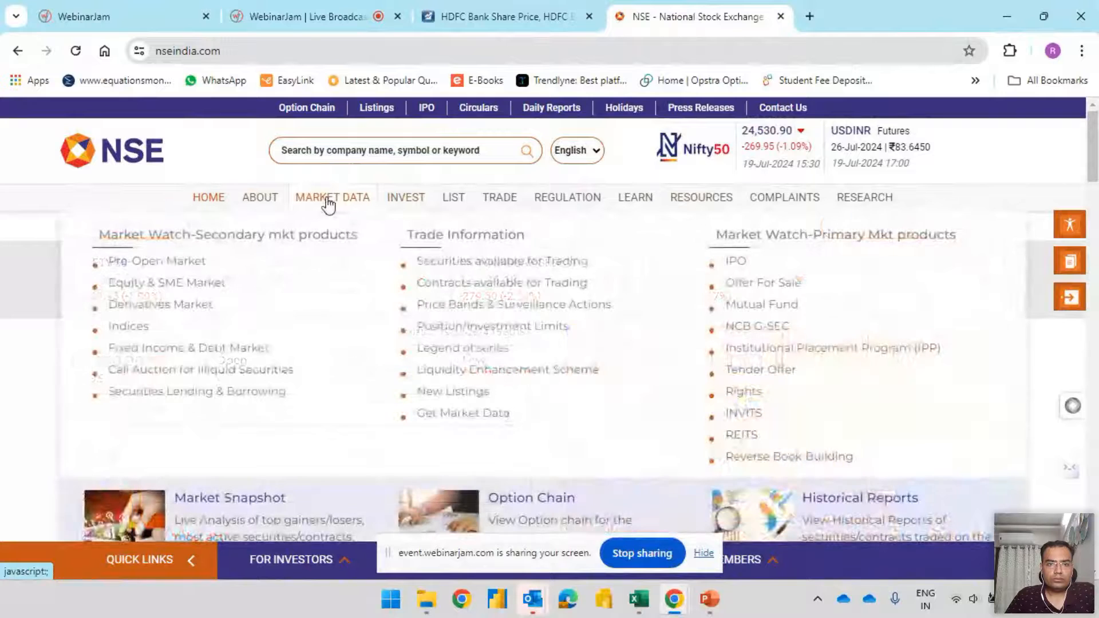
{"action": "left_click", "coordinate": [467, 393]}
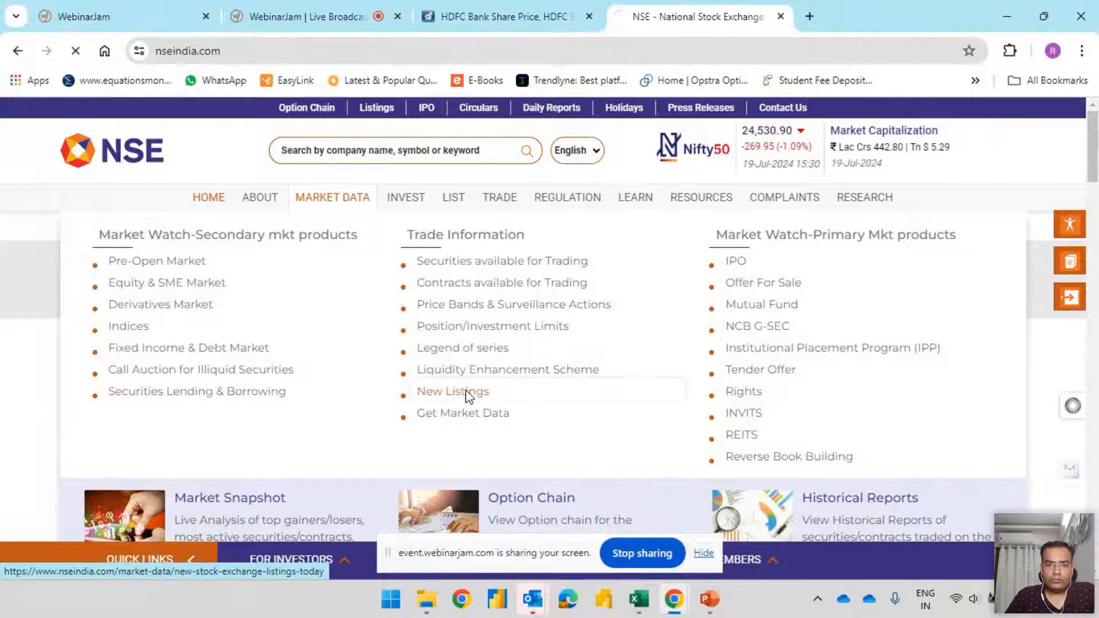
{"action": "scroll", "coordinate": [588, 332], "scroll_direction": "down", "scroll_amount": 5}
{"action": "scroll", "coordinate": [592, 335], "scroll_direction": "up", "scroll_amount": 1}
{"action": "scroll", "coordinate": [592, 334], "scroll_direction": "up", "scroll_amount": 4}
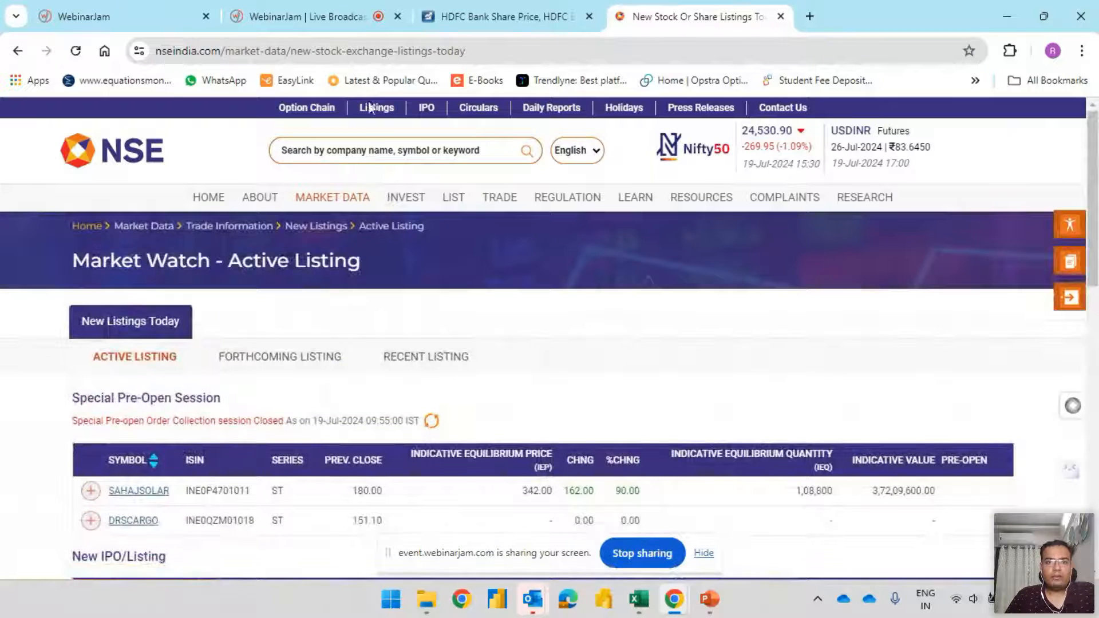
Copy the NSE new-stock-exchange-listings-today address, switch to Excel, try it as a web query source, and cancel the attempt
{"action": "left_click", "coordinate": [351, 60]}
{"action": "key", "text": "ctrl+c"}
{"action": "key", "text": "alt+Tab"}
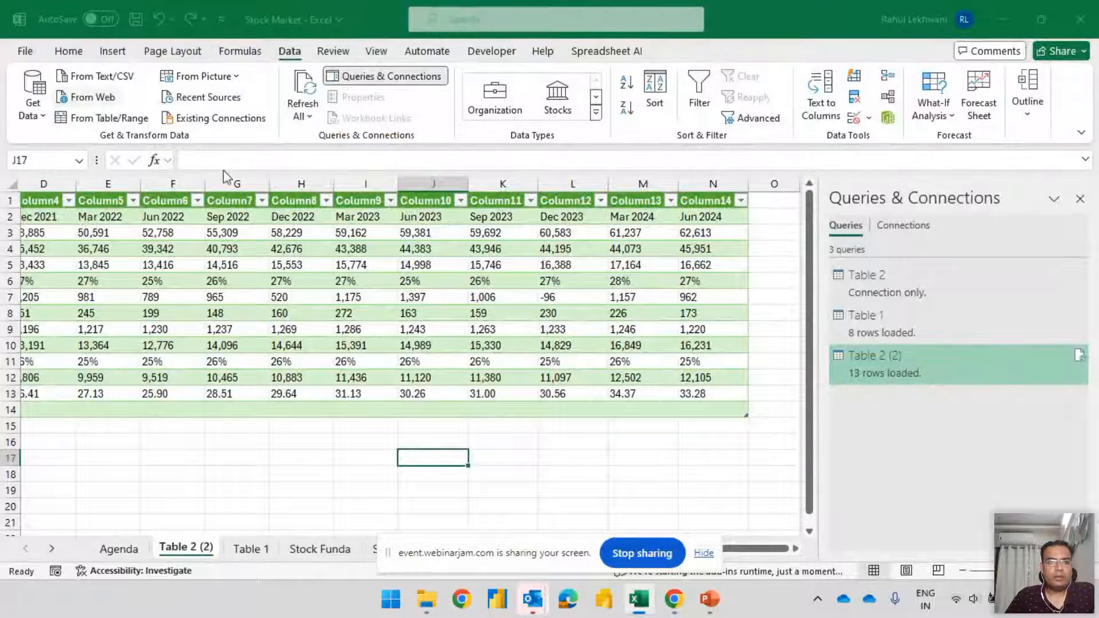
{"action": "key", "text": "ctrl+v"}
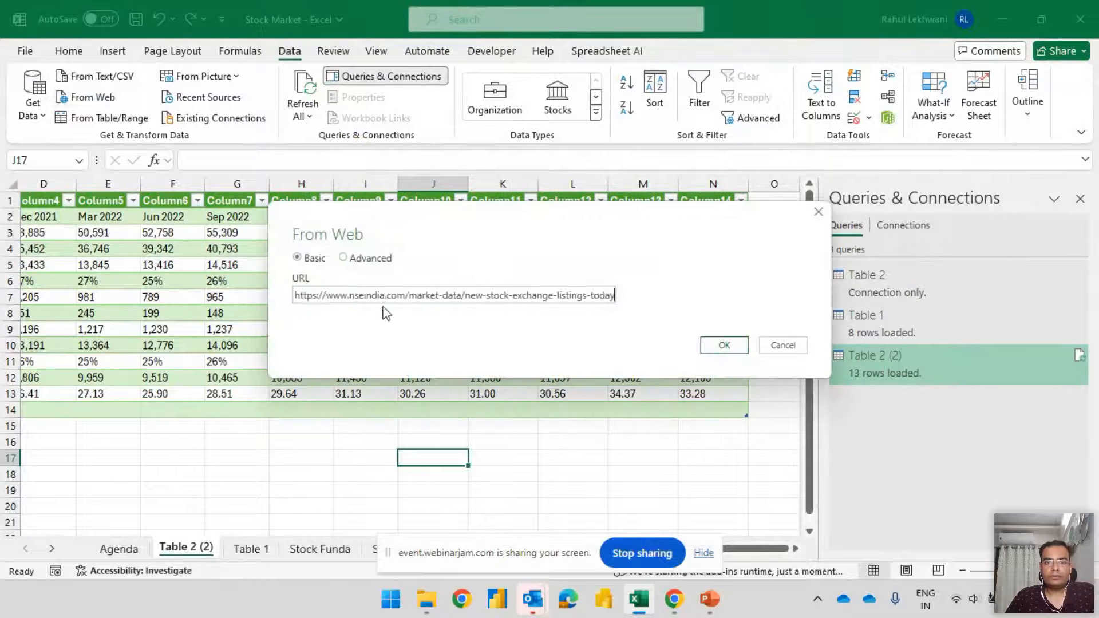
{"action": "left_click", "coordinate": [725, 345]}
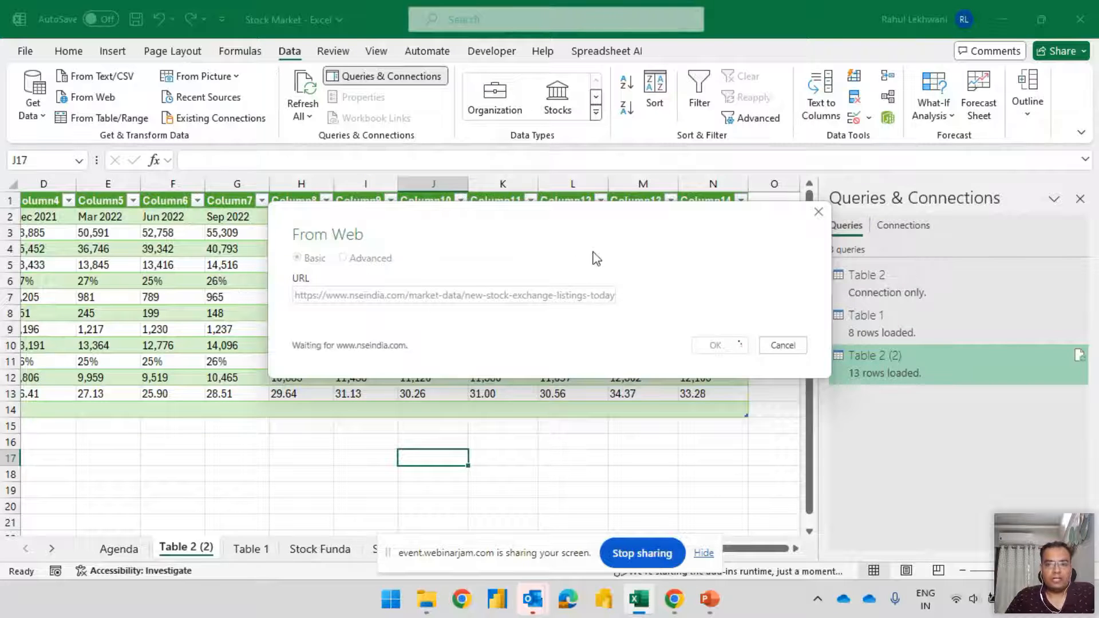
{"action": "left_click", "coordinate": [796, 345]}
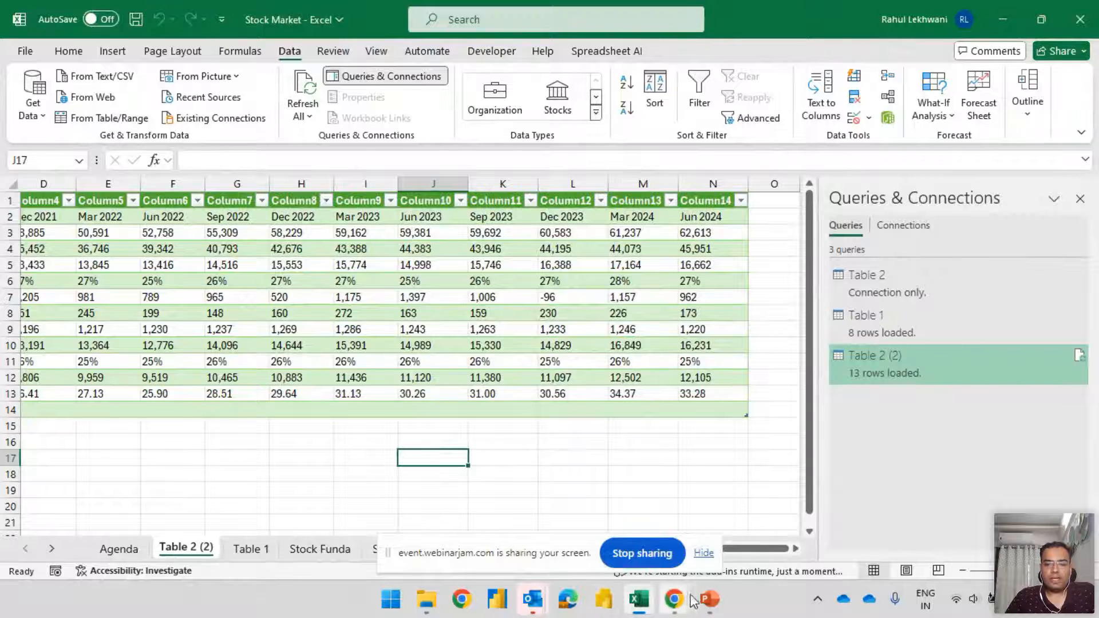
Switch to Chrome, search for ticker tape in a new tab and open the Tickertape site
{"action": "mouse_move", "coordinate": [675, 600]}
{"action": "left_click", "coordinate": [501, 515]}
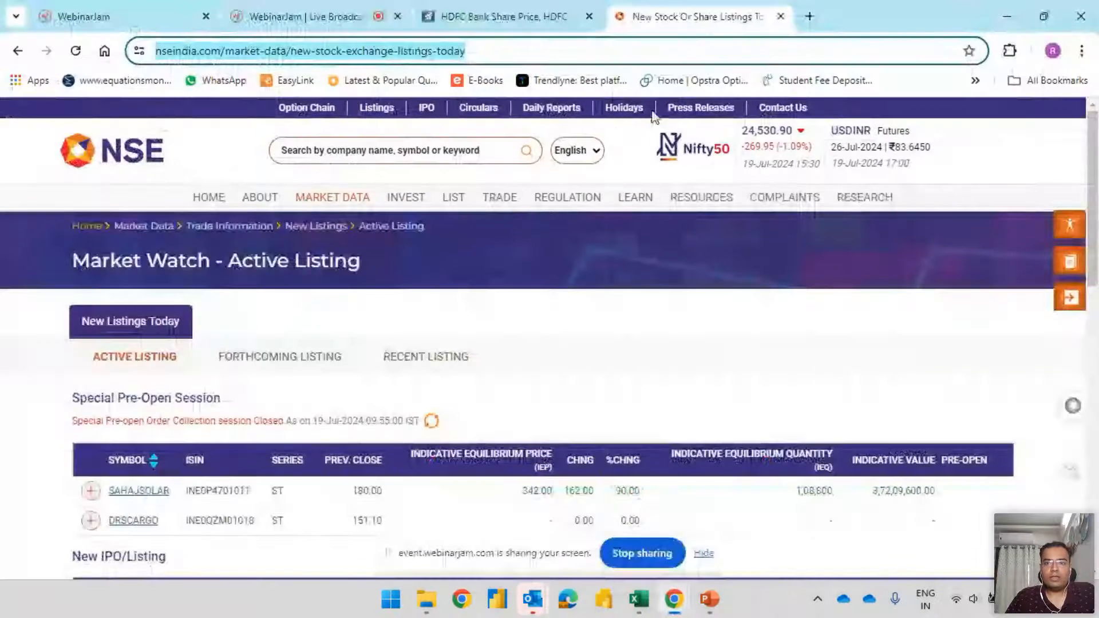
{"action": "left_click", "coordinate": [809, 16]}
{"action": "type", "text": "to"}
{"action": "key", "text": "BackSpace"}
{"action": "type", "text": "ci"}
{"action": "key", "text": "BackSpace"}
{"action": "key", "text": "BackSpace"}
{"action": "type", "text": "icke"}
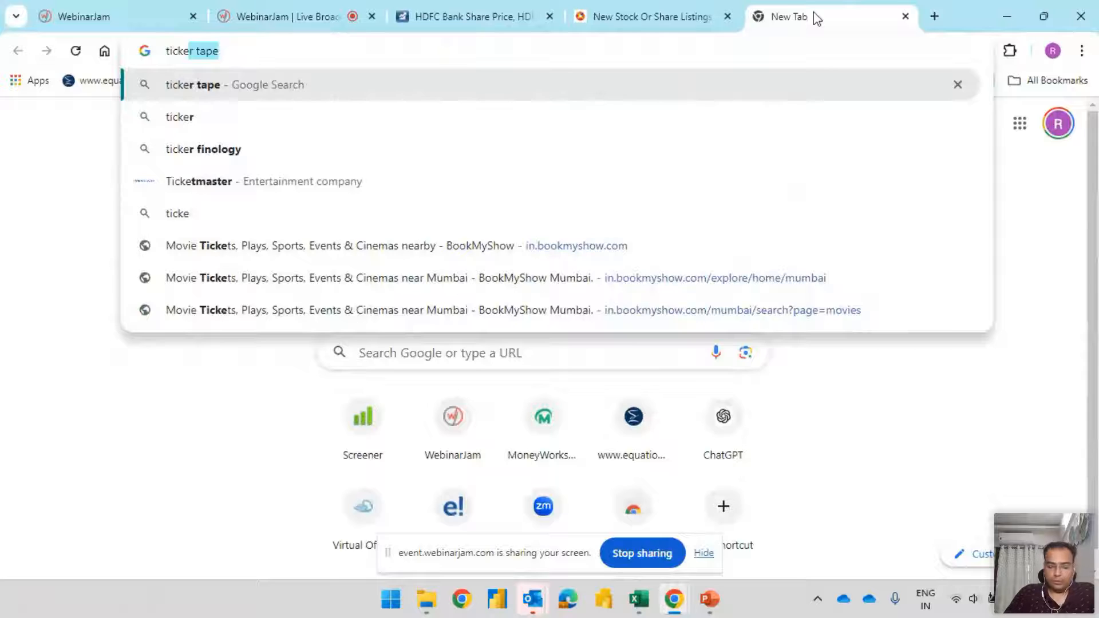
{"action": "type", "text": "r tape"}
{"action": "key", "text": "Return"}
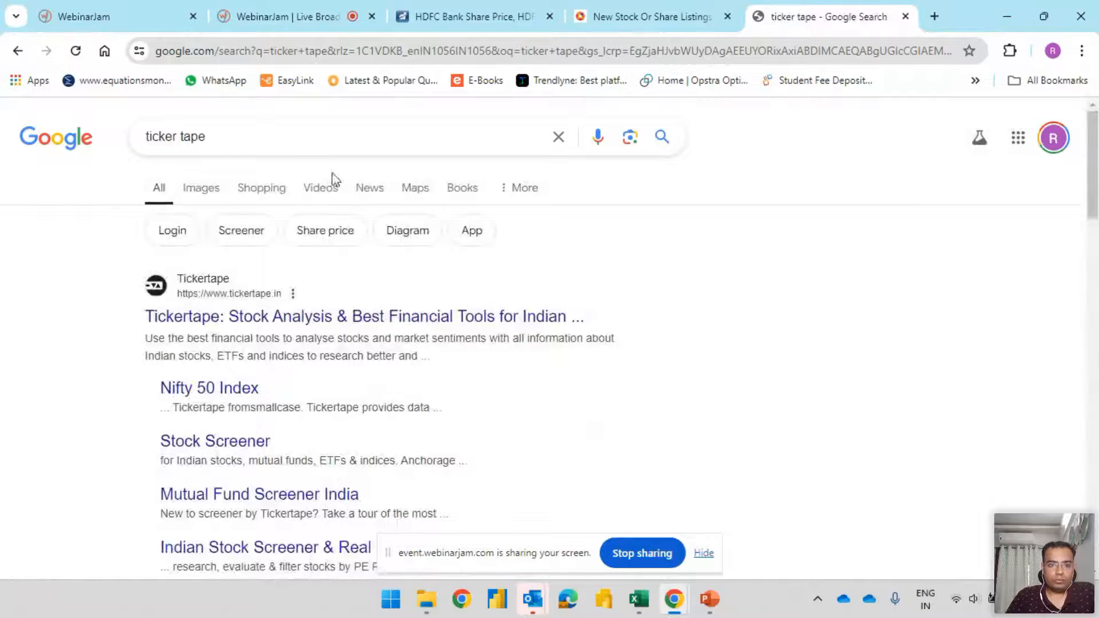
{"action": "left_click", "coordinate": [294, 317]}
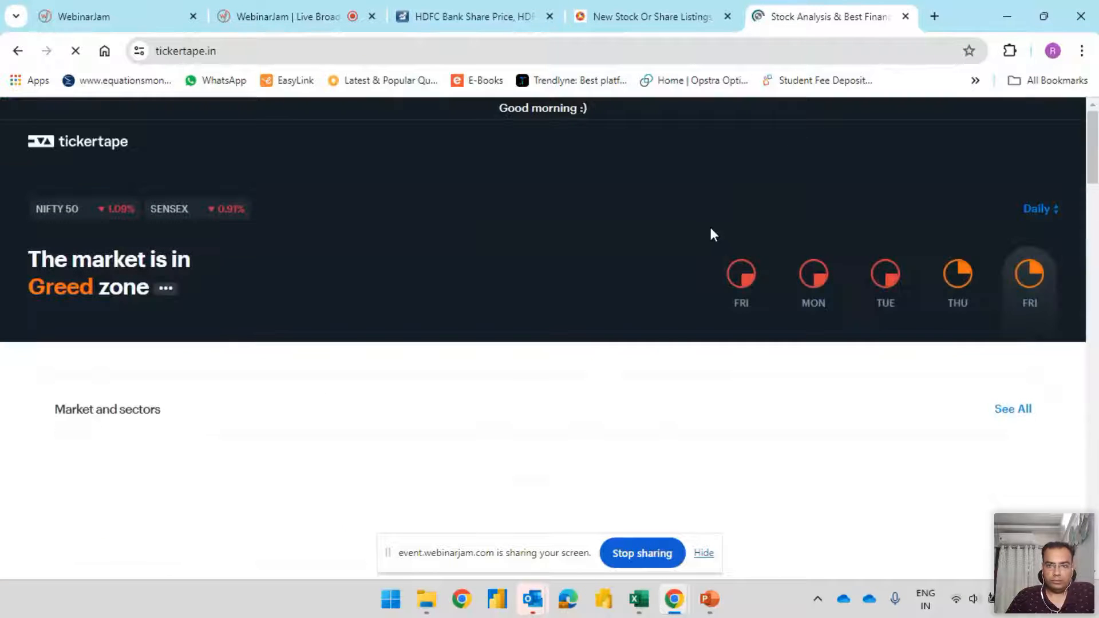
Search Tickertape for tcs, open the Tata Consultancy Services stock page and show its Financials section
{"action": "scroll", "coordinate": [767, 229], "scroll_direction": "down", "scroll_amount": 8}
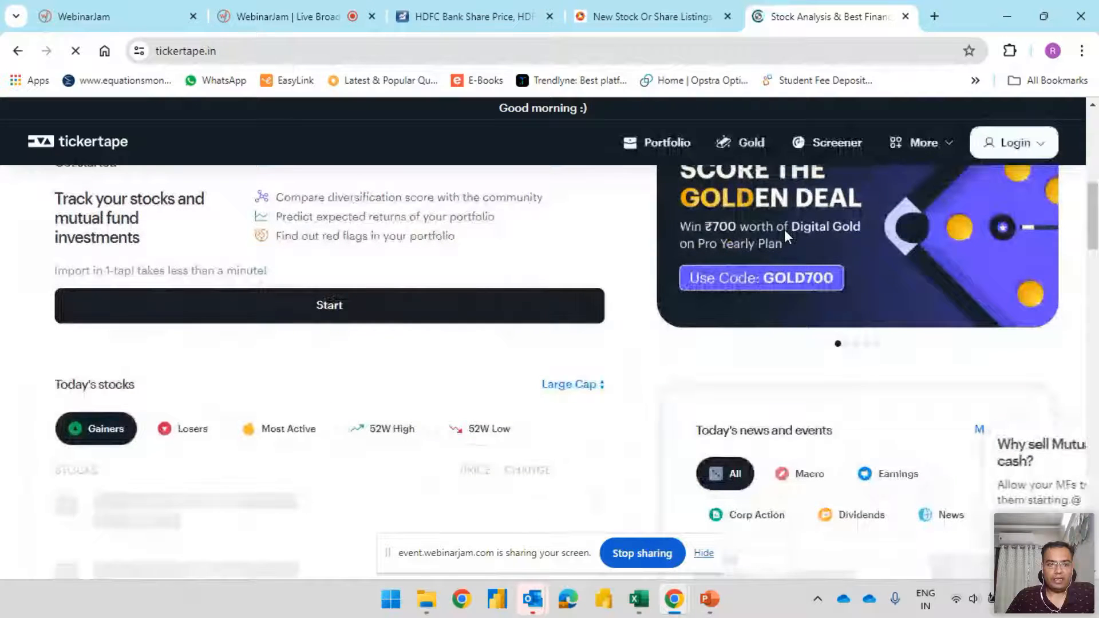
{"action": "scroll", "coordinate": [784, 230], "scroll_direction": "up", "scroll_amount": 6}
{"action": "scroll", "coordinate": [761, 238], "scroll_direction": "down", "scroll_amount": 12}
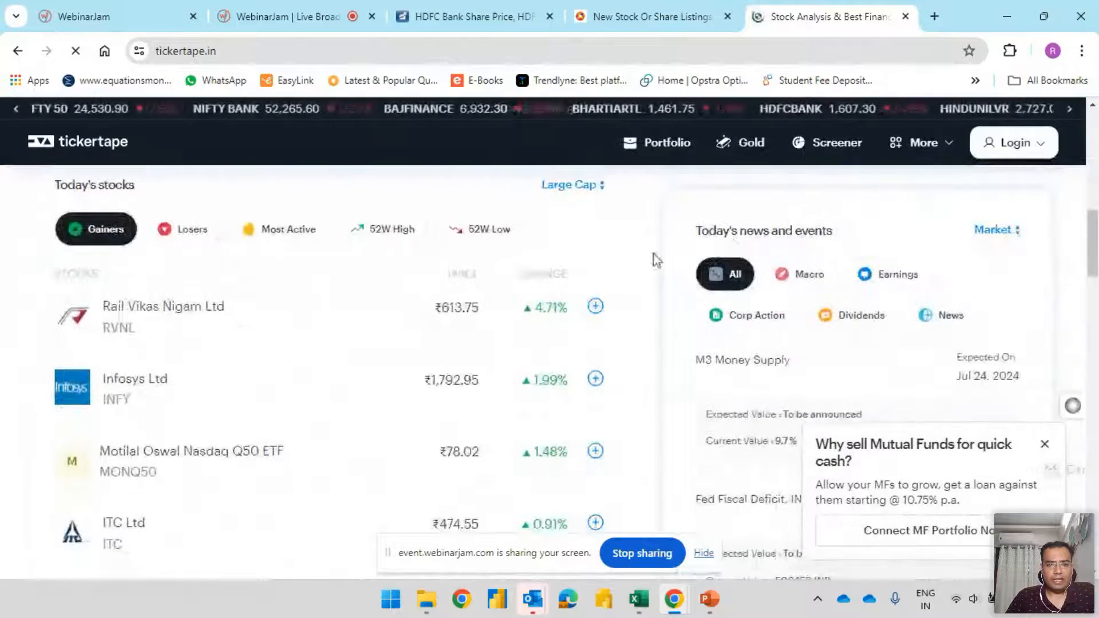
{"action": "scroll", "coordinate": [590, 261], "scroll_direction": "up", "scroll_amount": 8}
{"action": "scroll", "coordinate": [590, 261], "scroll_direction": "up", "scroll_amount": 5}
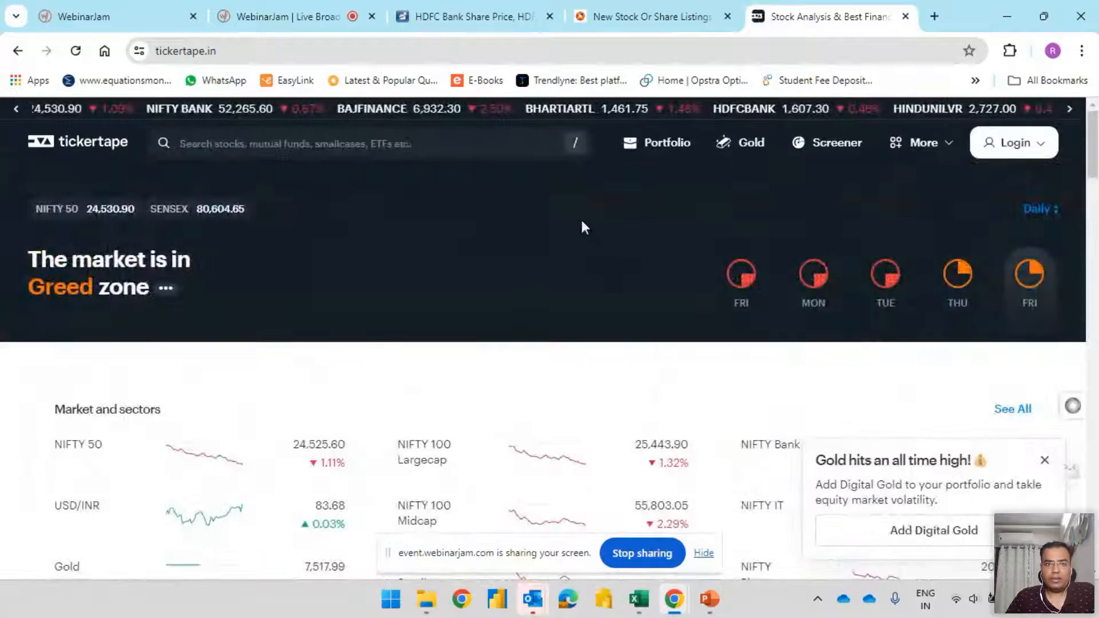
{"action": "left_click", "coordinate": [303, 140]}
{"action": "type", "text": "tcs"}
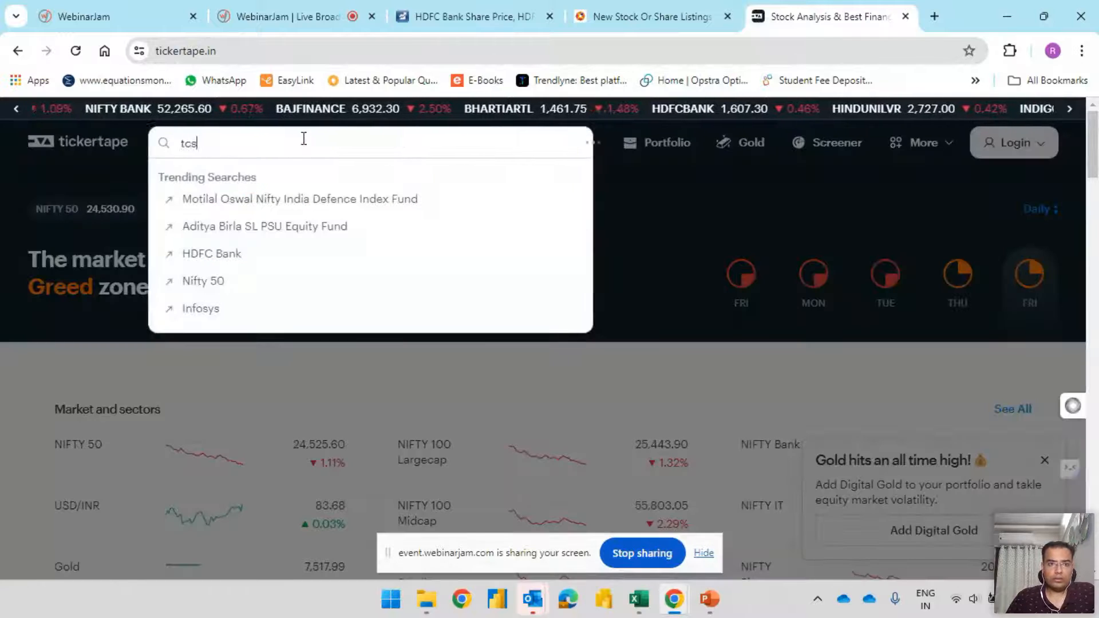
{"action": "left_click", "coordinate": [289, 221]}
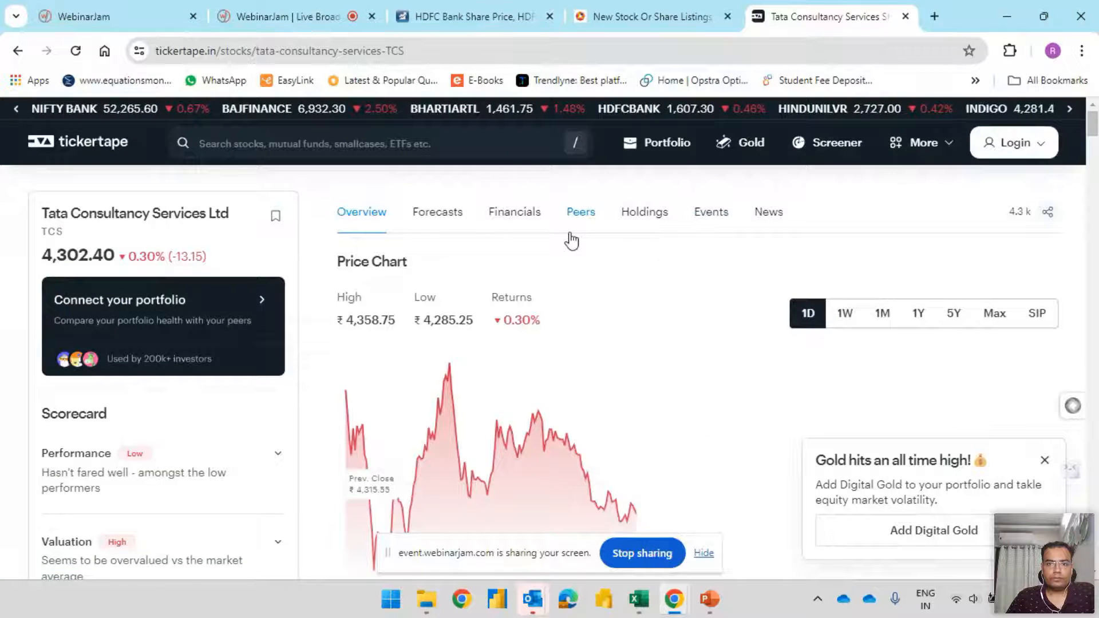
{"action": "left_click", "coordinate": [514, 212]}
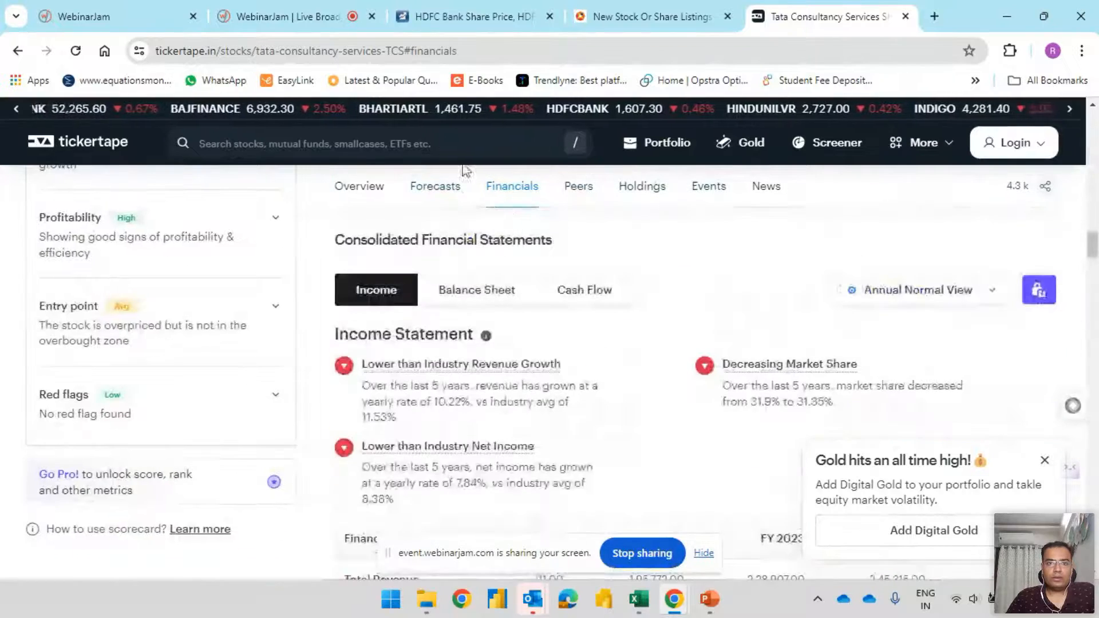
Copy the TCS financials page address, switch to Excel, submit it as the source of a new web query and connect
{"action": "left_click", "coordinate": [401, 50]}
{"action": "key", "text": "ctrl+c"}
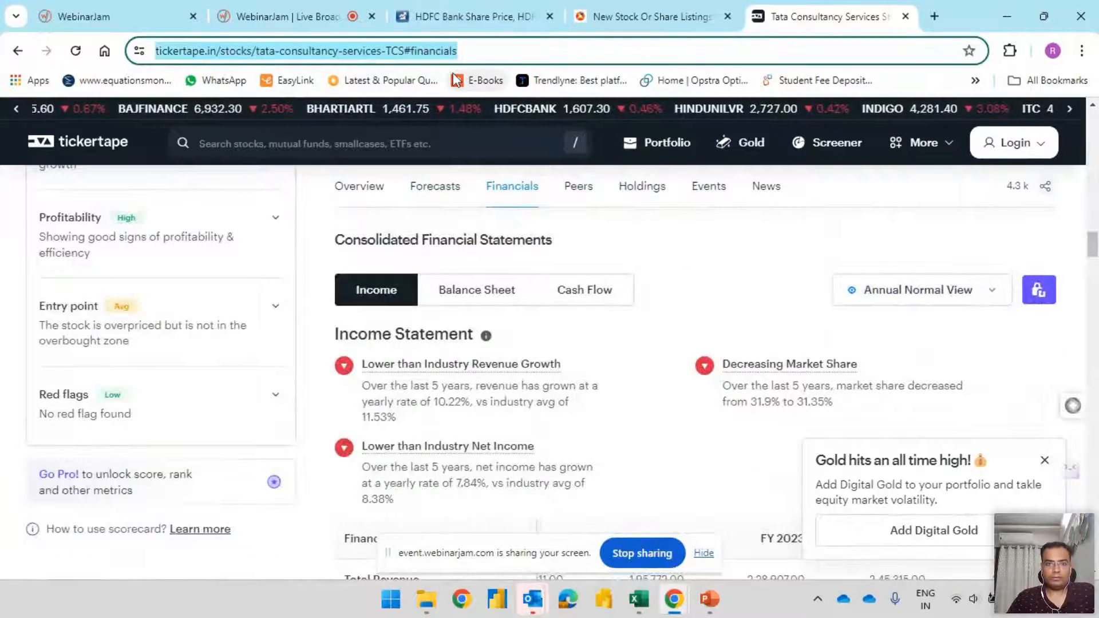
{"action": "key", "text": "alt+Tab"}
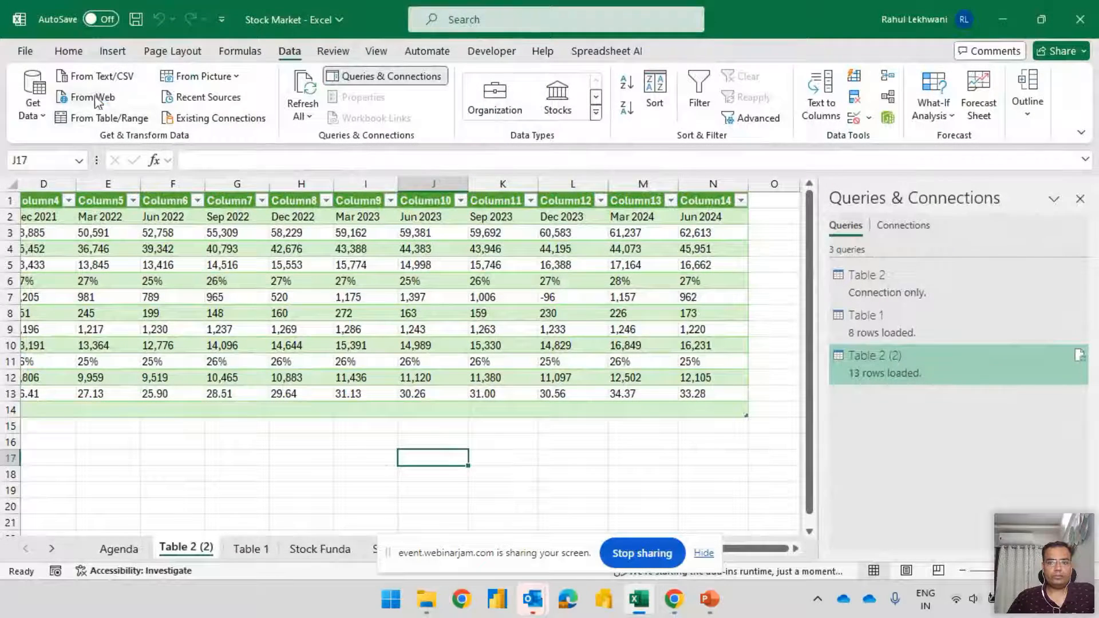
{"action": "left_click", "coordinate": [97, 101]}
{"action": "key", "text": "ctrl+v"}
{"action": "left_click", "coordinate": [723, 346]}
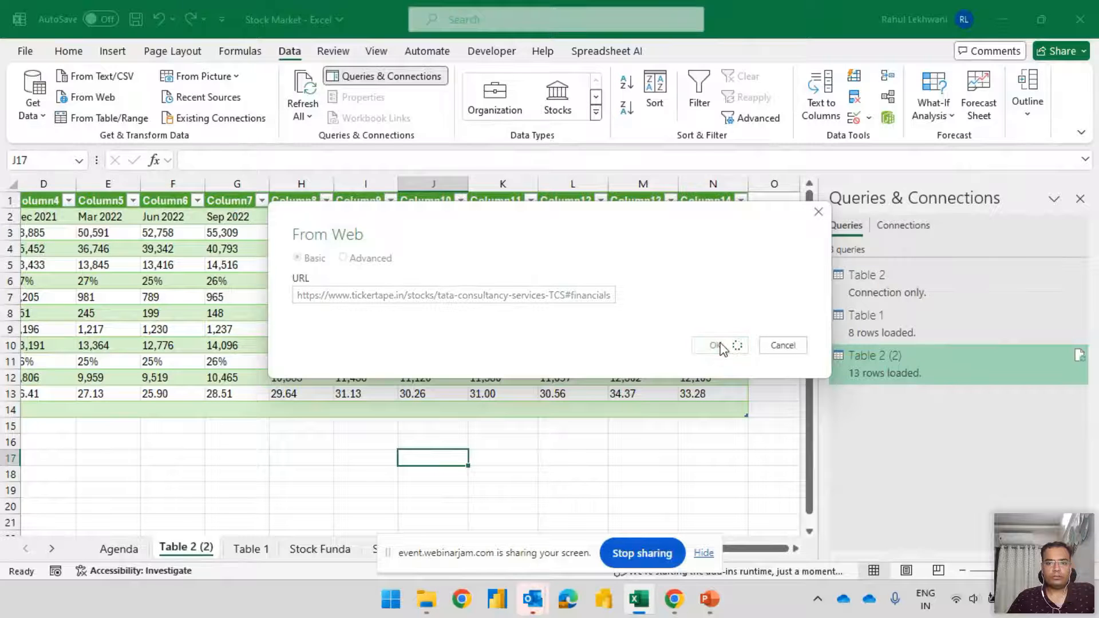
{"action": "left_click", "coordinate": [730, 378]}
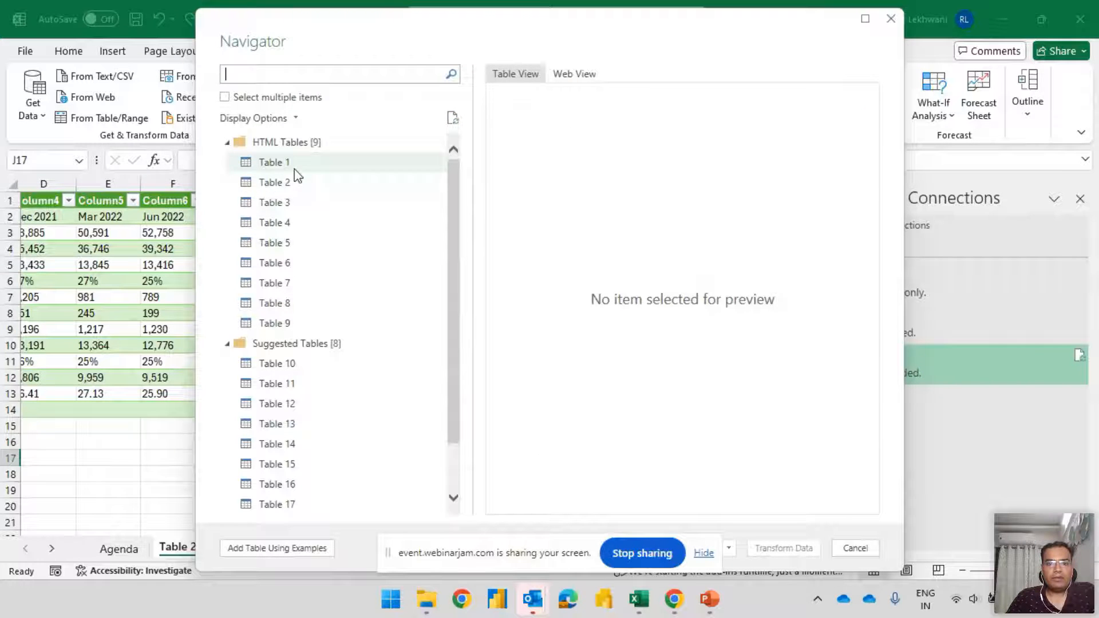
Preview several of the HTML tables in the Navigator and examine the financial-year columns of Table 7
{"action": "left_click", "coordinate": [295, 170]}
{"action": "left_click", "coordinate": [294, 179]}
{"action": "left_click", "coordinate": [294, 208]}
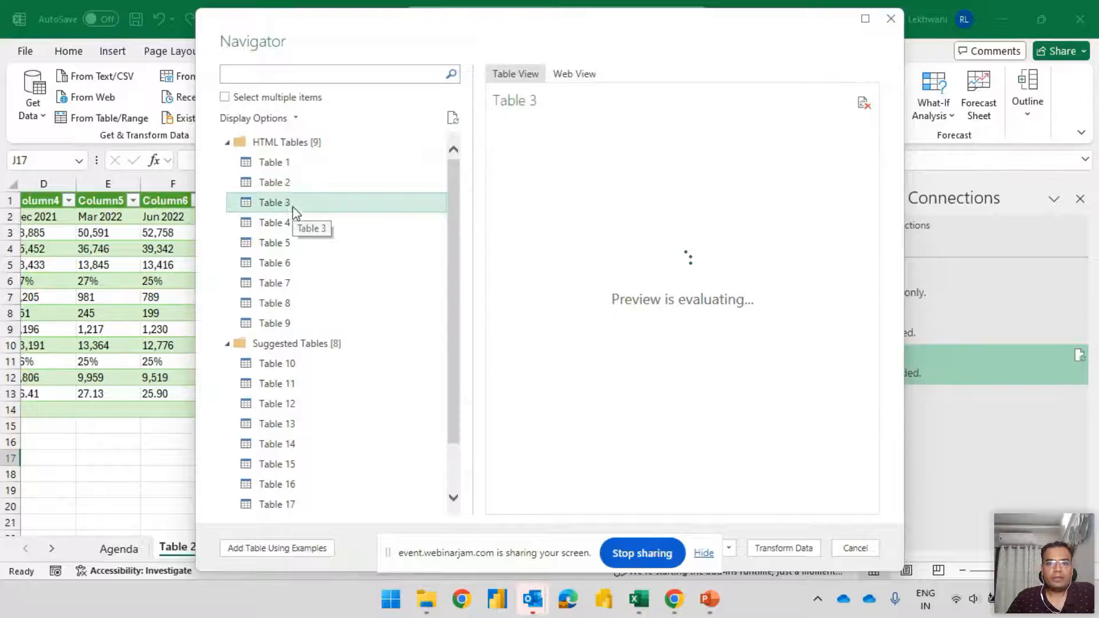
{"action": "left_click", "coordinate": [292, 243]}
{"action": "left_click", "coordinate": [292, 282]}
{"action": "left_click", "coordinate": [287, 308]}
{"action": "left_click", "coordinate": [285, 284]}
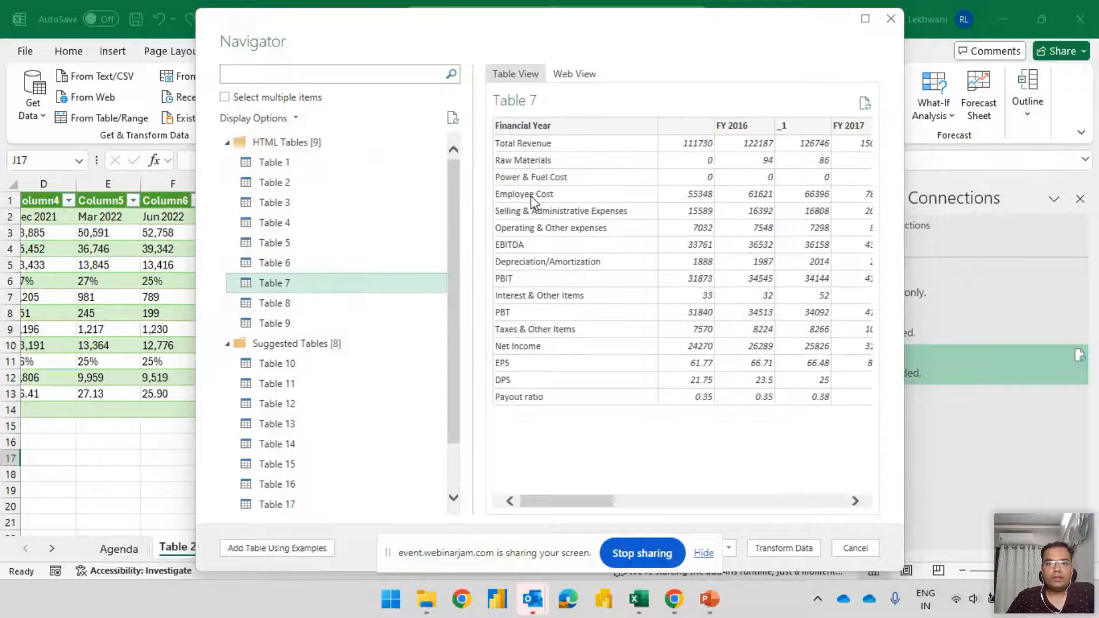
{"action": "left_click_drag", "start_coordinate": [561, 502], "coordinate": [867, 502]}
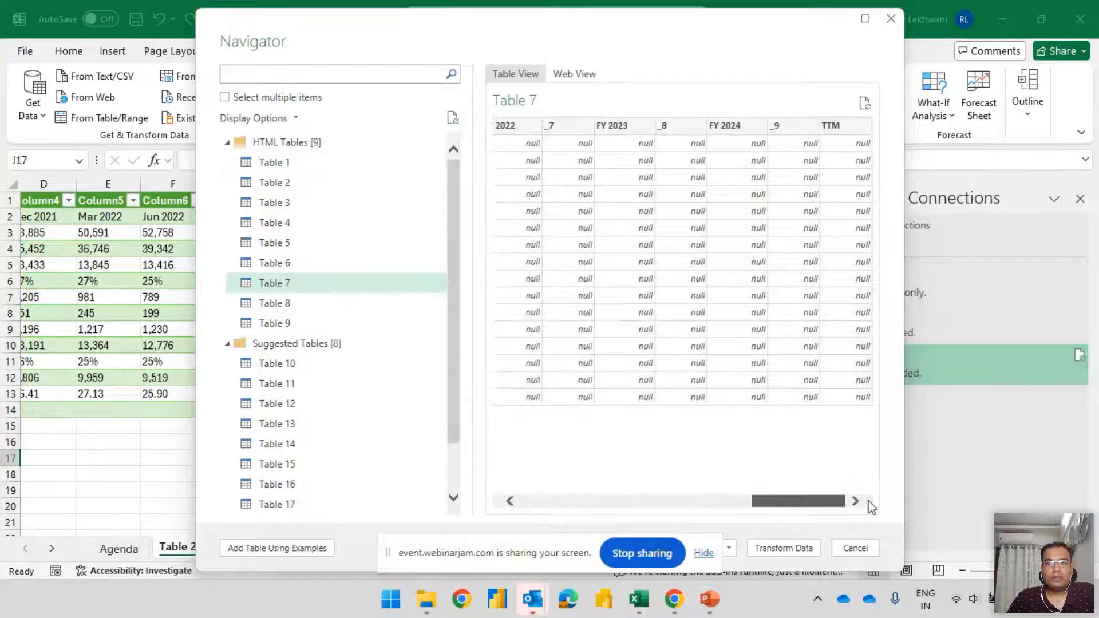
{"action": "left_click_drag", "start_coordinate": [801, 501], "coordinate": [567, 501]}
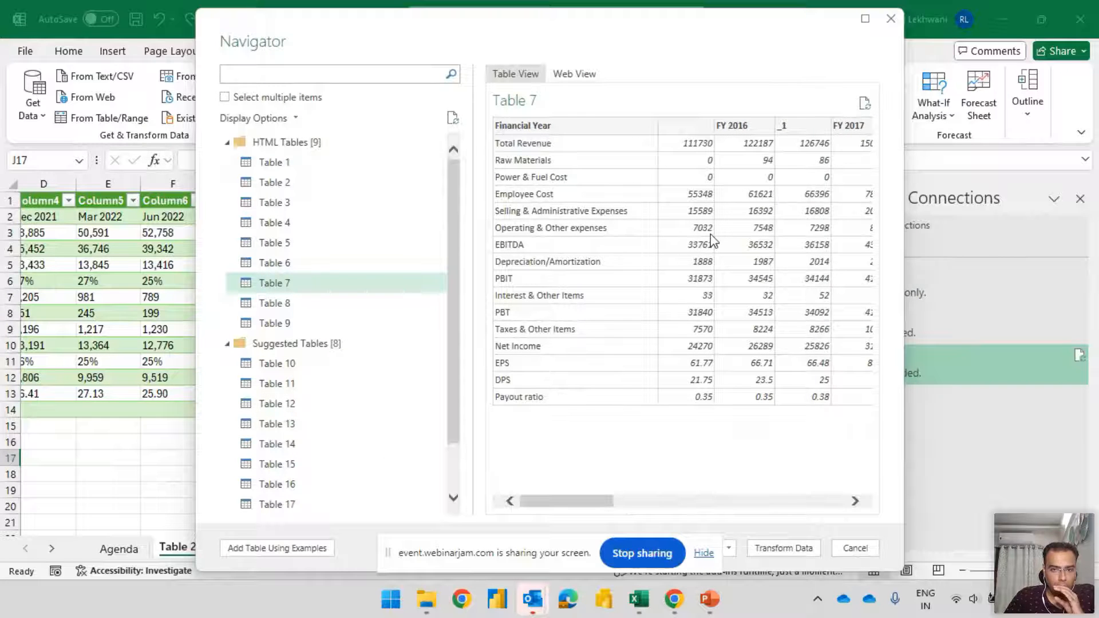
Preview Tables 8 through 13 of the Tickertape page in the Navigator and examine all columns of Table 12
{"action": "left_click", "coordinate": [332, 308]}
{"action": "left_click", "coordinate": [319, 324]}
{"action": "left_click", "coordinate": [317, 364]}
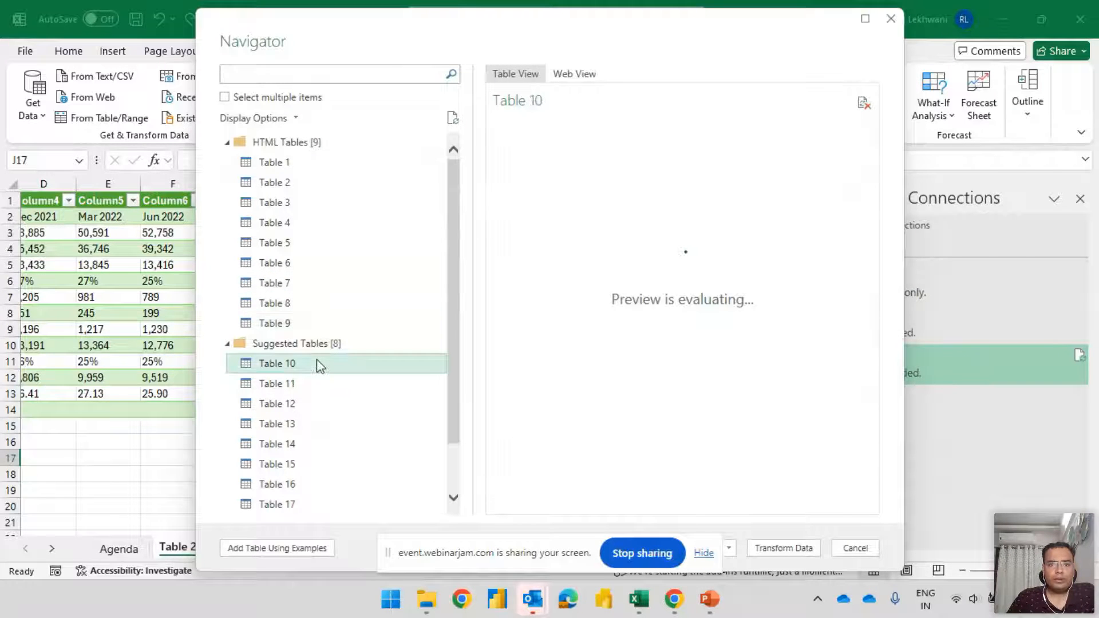
{"action": "left_click", "coordinate": [315, 384]}
{"action": "left_click", "coordinate": [309, 424]}
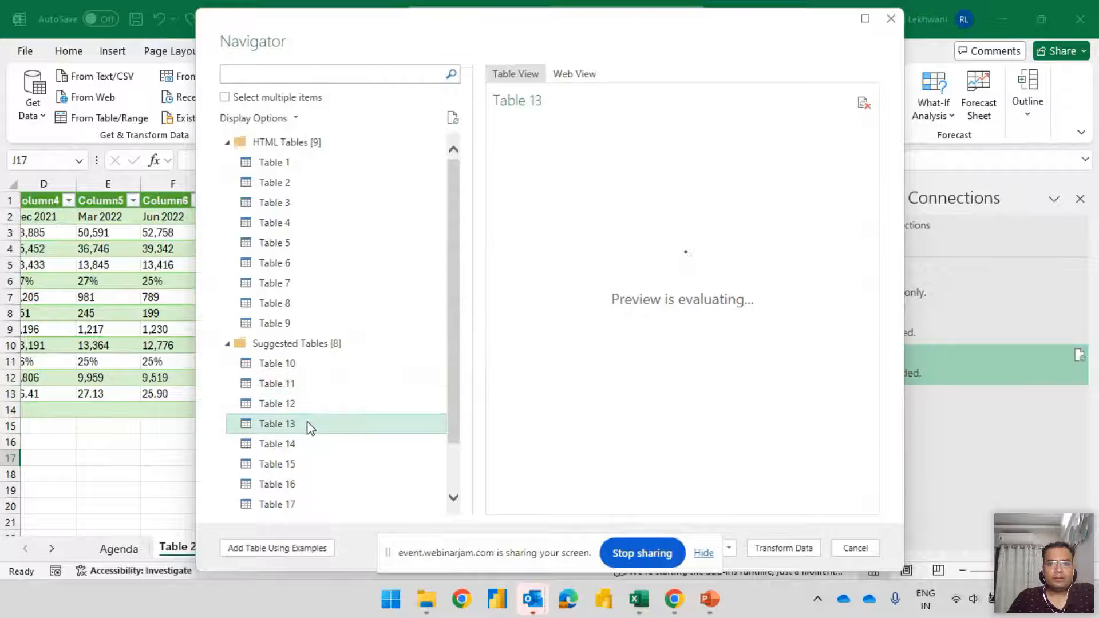
{"action": "left_click", "coordinate": [308, 404]}
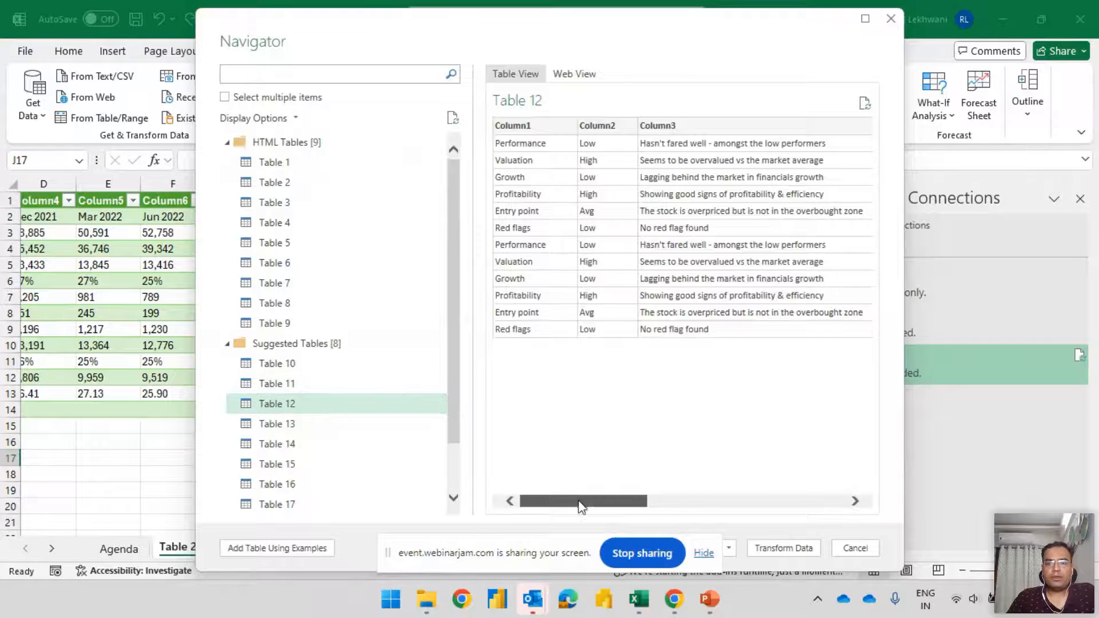
{"action": "left_click_drag", "start_coordinate": [579, 501], "coordinate": [817, 502]}
{"action": "left_click", "coordinate": [279, 426]}
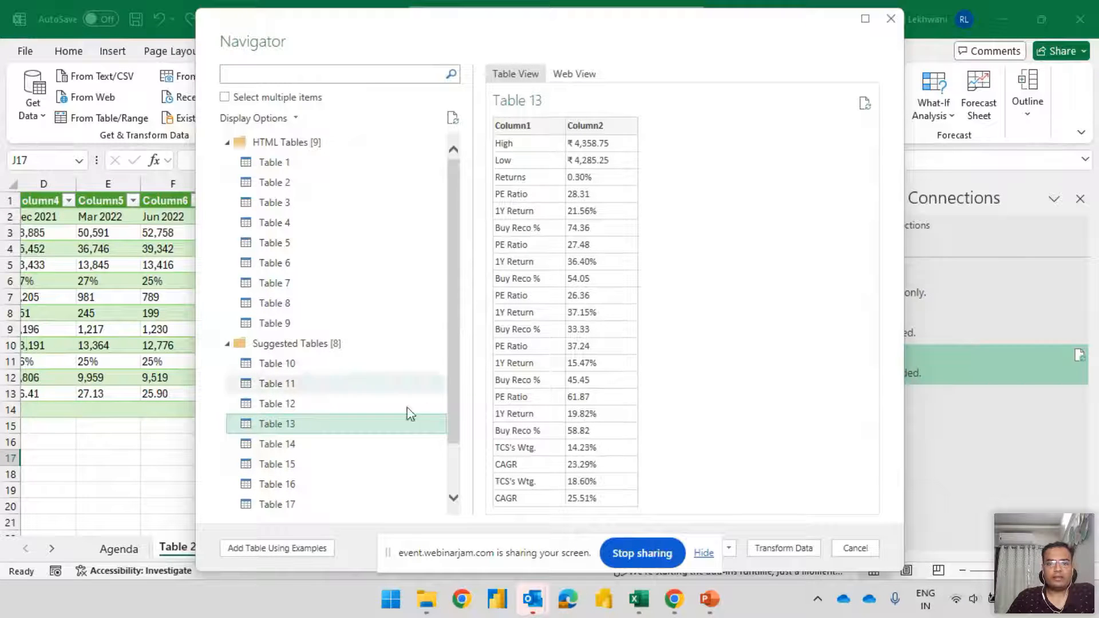
Preview the remaining suggested Tables 14, 15 and 17, and review Table 5 among the HTML tables
{"action": "left_click", "coordinate": [307, 445]}
{"action": "left_click", "coordinate": [269, 468]}
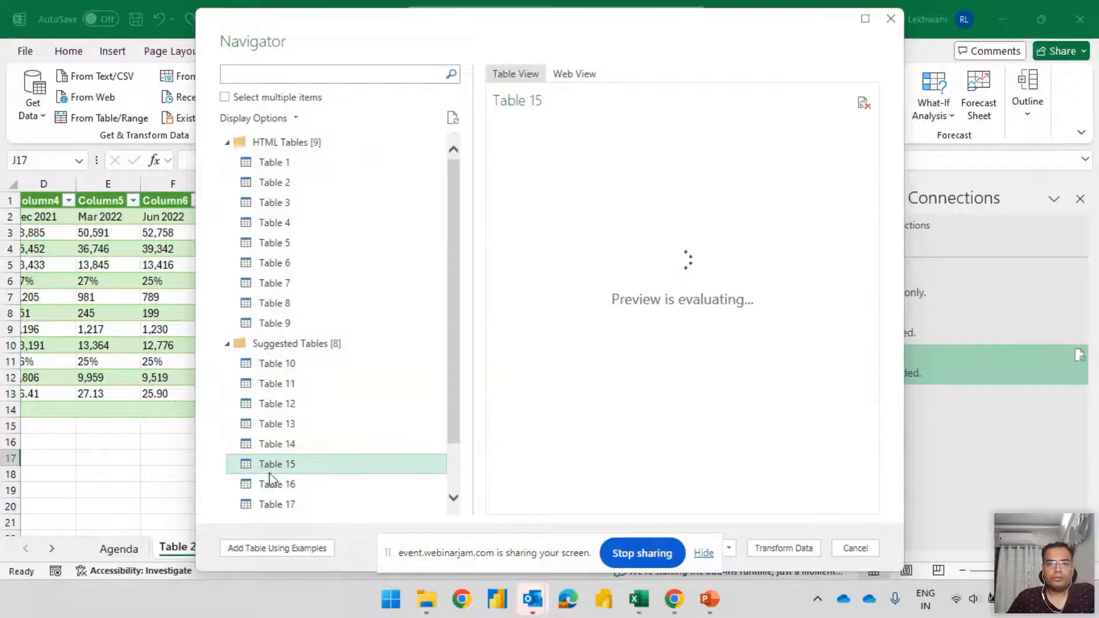
{"action": "left_click", "coordinate": [274, 504]}
{"action": "scroll", "coordinate": [337, 430], "scroll_direction": "down", "scroll_amount": 1}
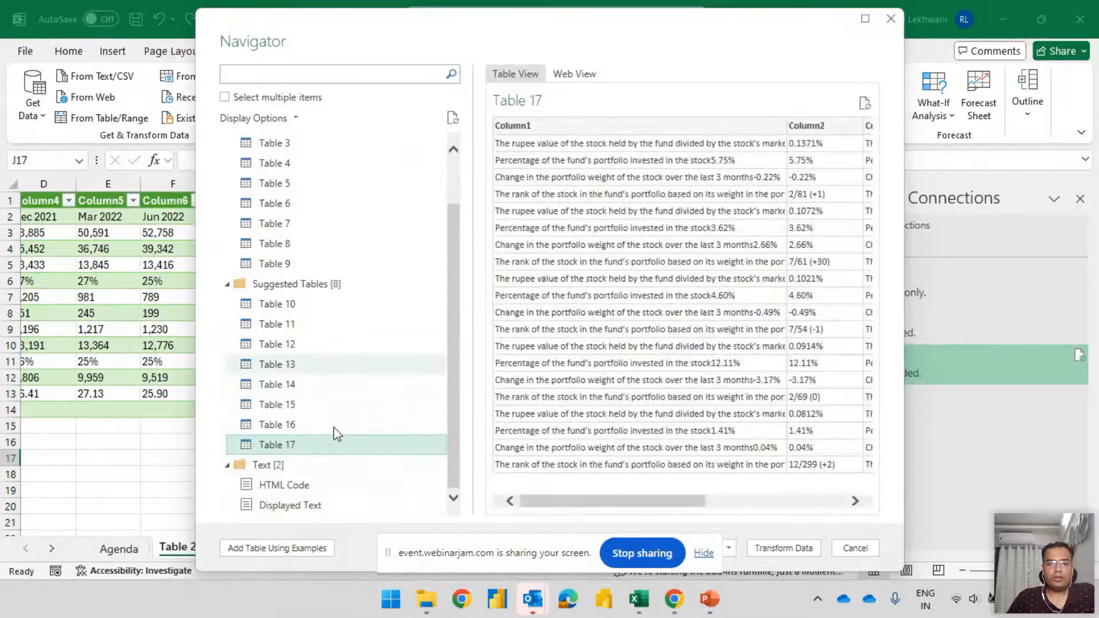
{"action": "scroll", "coordinate": [309, 312], "scroll_direction": "up", "scroll_amount": 1}
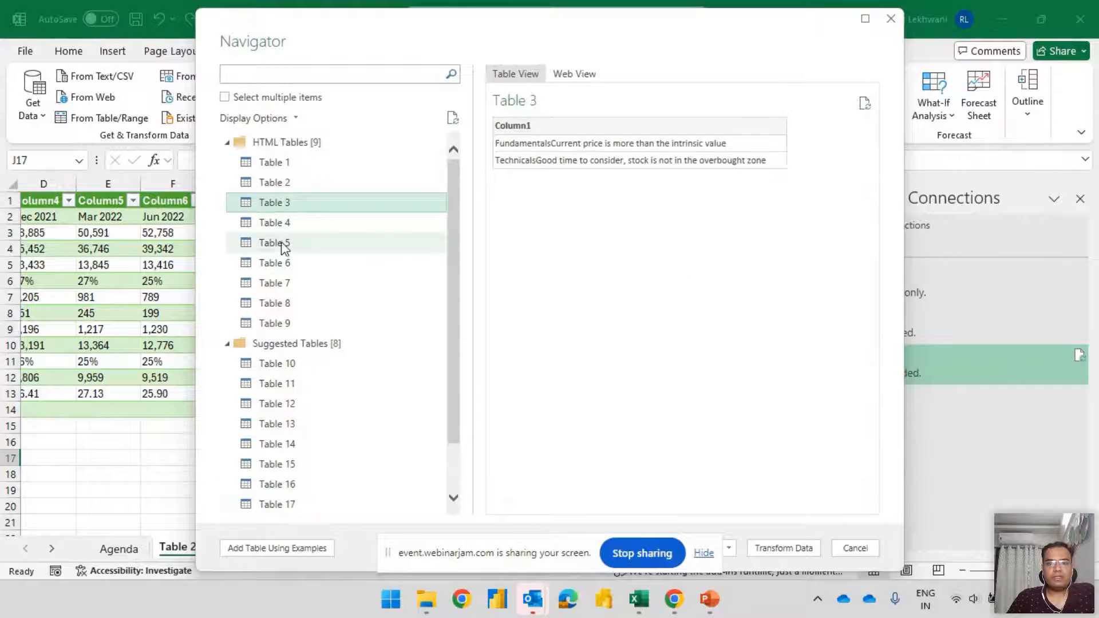
{"action": "left_click", "coordinate": [347, 249]}
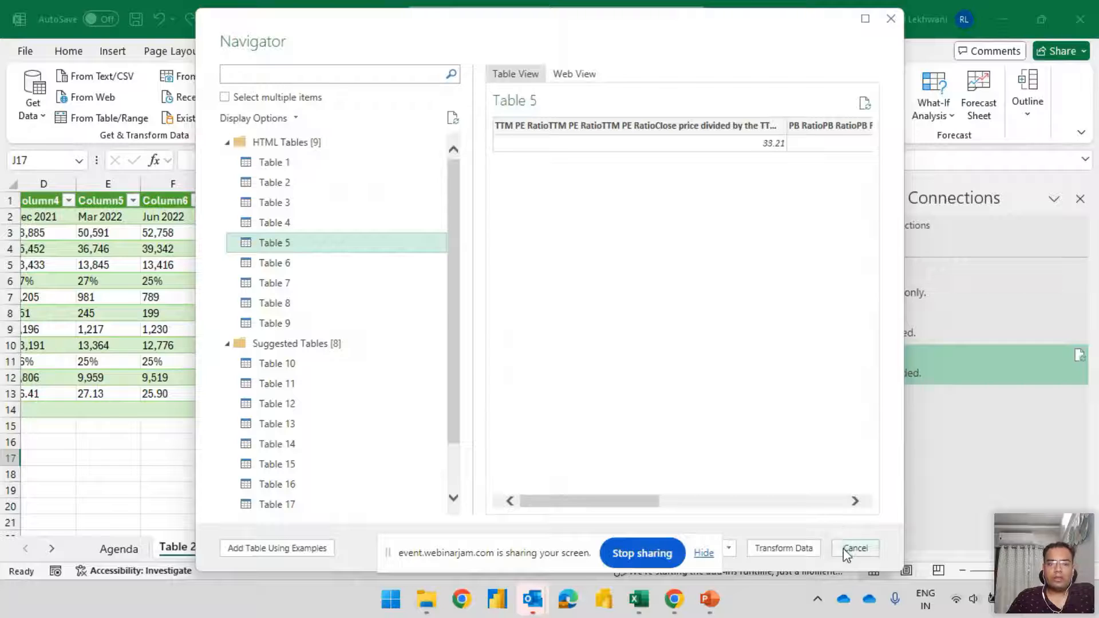
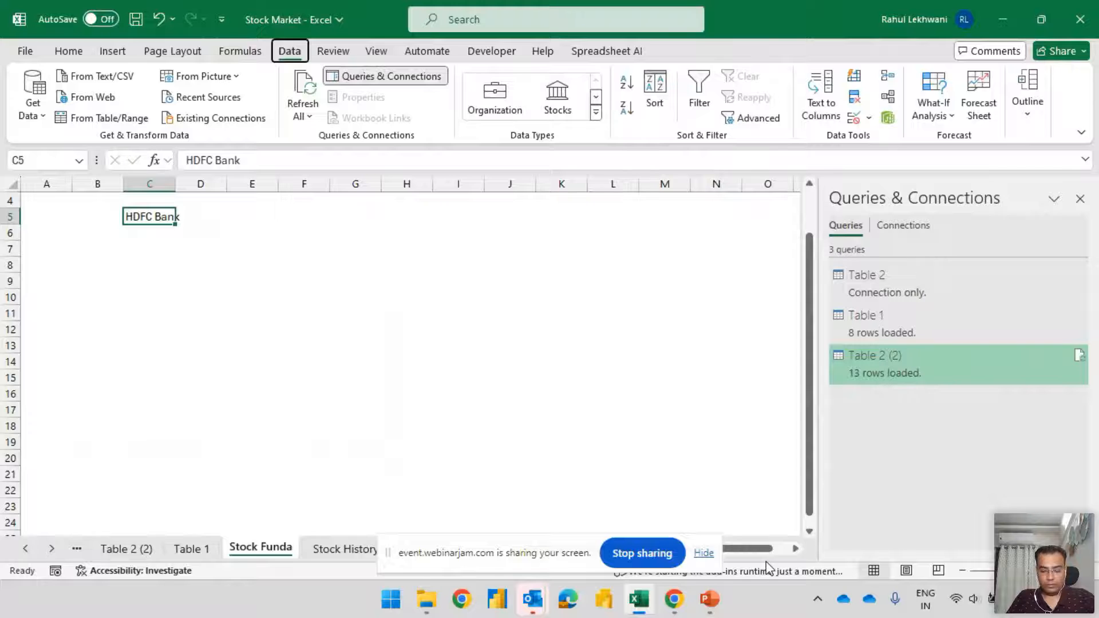
{"action": "key", "text": "alt+Tab"}
{"action": "key", "text": "alt+Tab"}
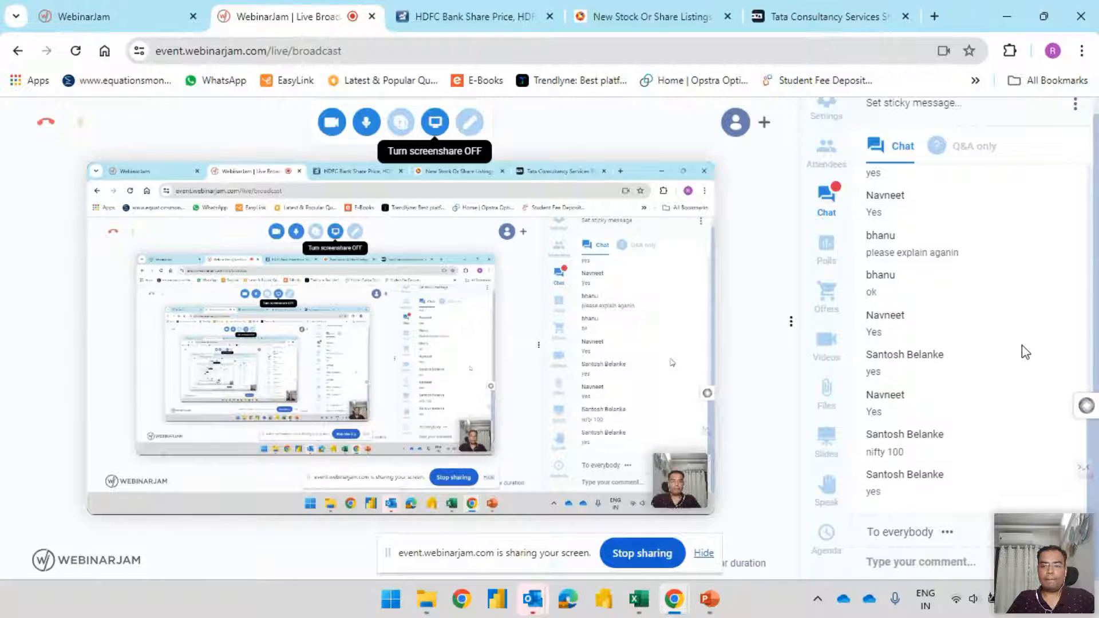
{"action": "key", "text": "alt+Tab"}
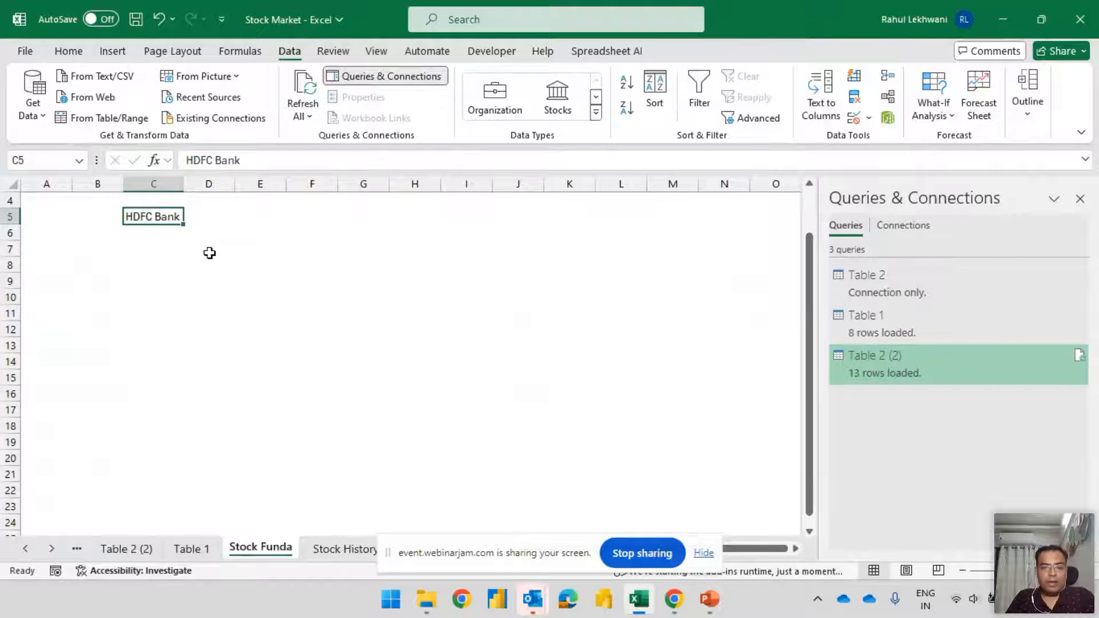
View the empty stock analysis table on the Stock Summary sheet, and return to the Stock Funda sheet
{"action": "left_click_drag", "start_coordinate": [407, 560], "coordinate": [588, 559]}
{"action": "left_click", "coordinate": [416, 549]}
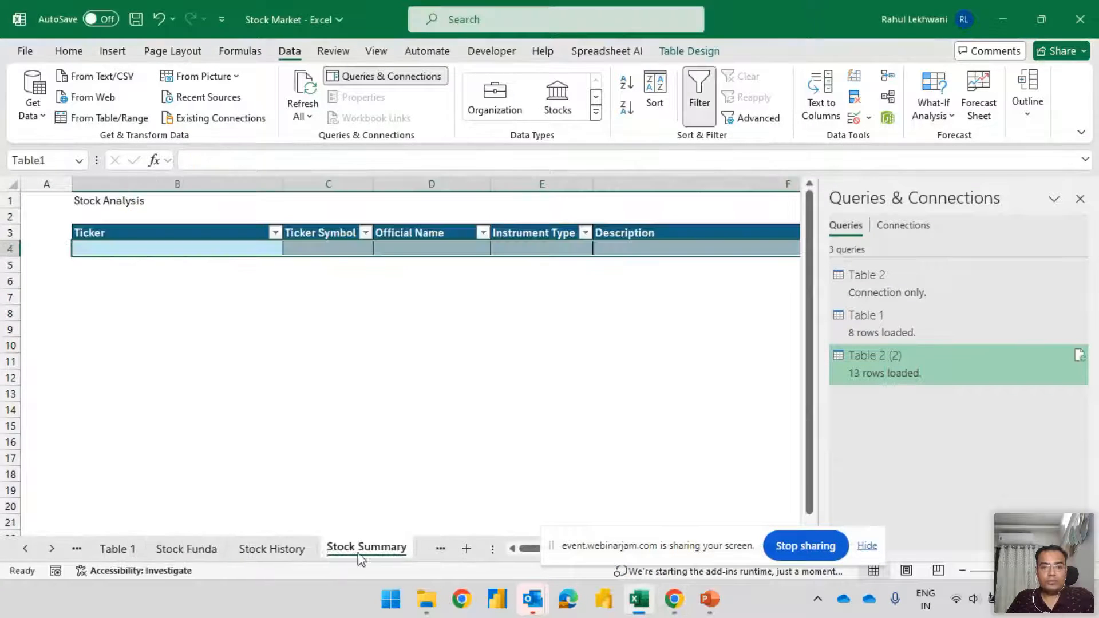
{"action": "left_click", "coordinate": [250, 280]}
{"action": "left_click", "coordinate": [153, 201]}
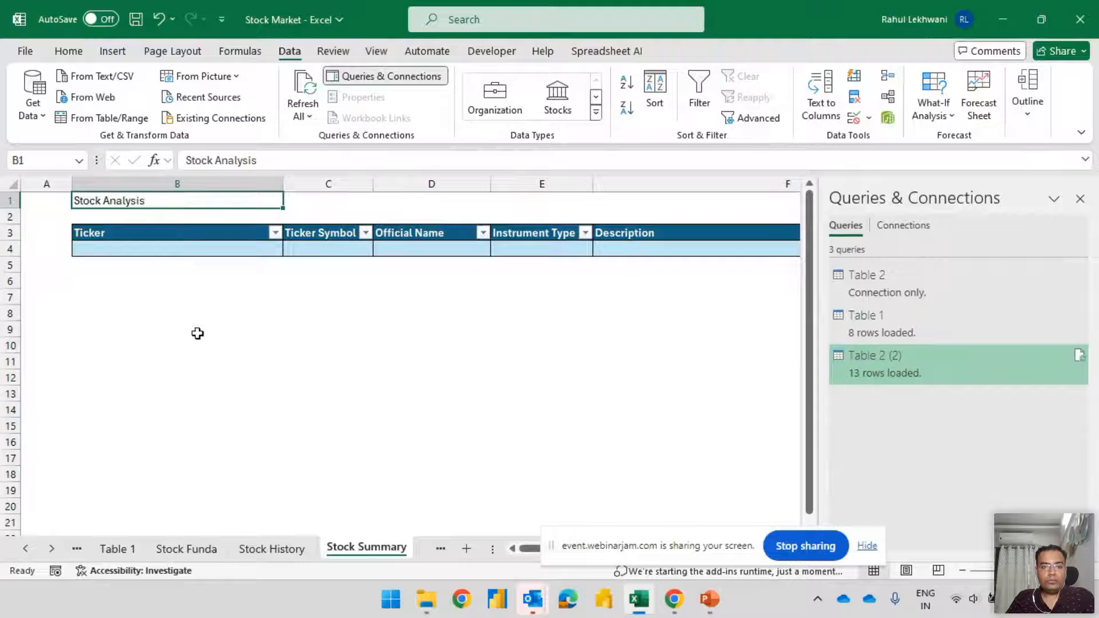
{"action": "left_click", "coordinate": [184, 549]}
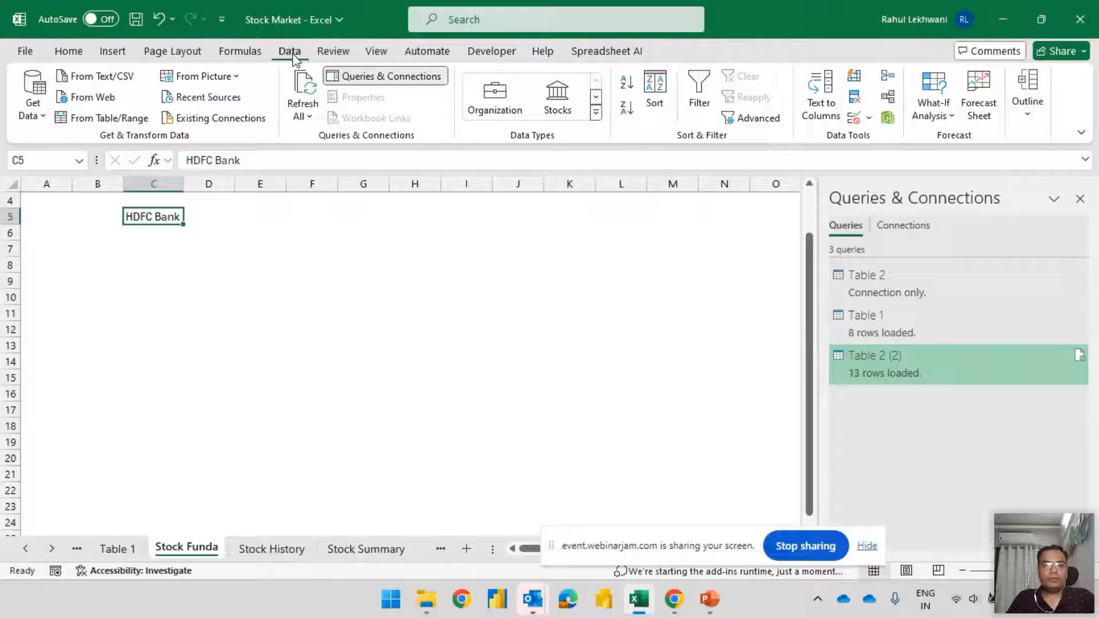
Convert HDFC Bank in C5 to the Stocks data type using the National Stock Exchange match, and widen column C to fit
{"action": "left_click", "coordinate": [596, 115]}
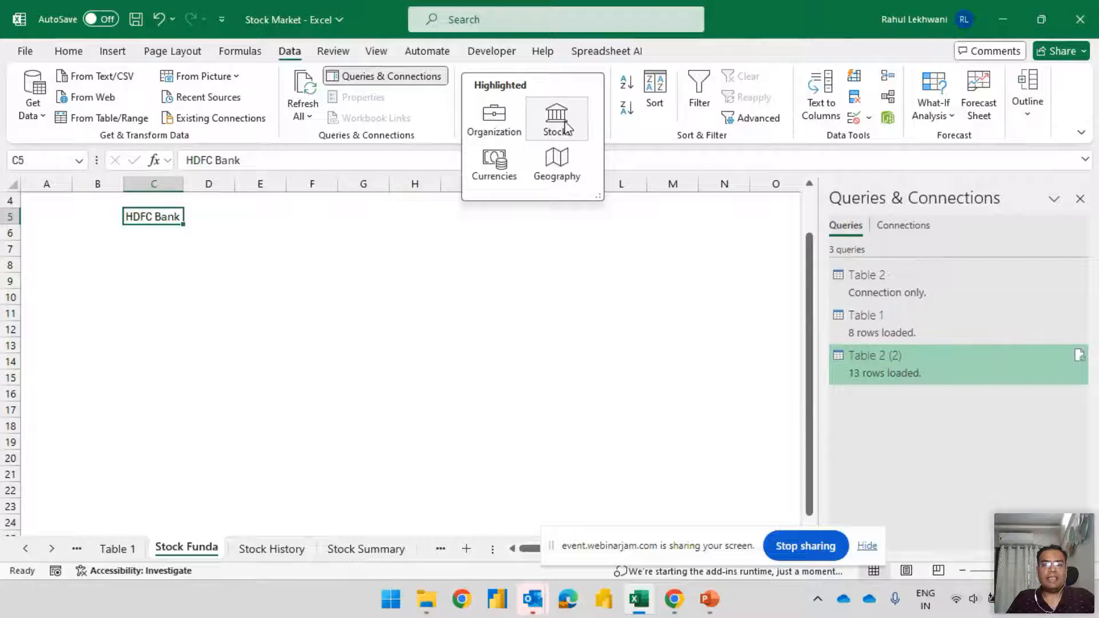
{"action": "left_click", "coordinate": [164, 237]}
{"action": "left_click", "coordinate": [155, 229]}
{"action": "left_click", "coordinate": [158, 219]}
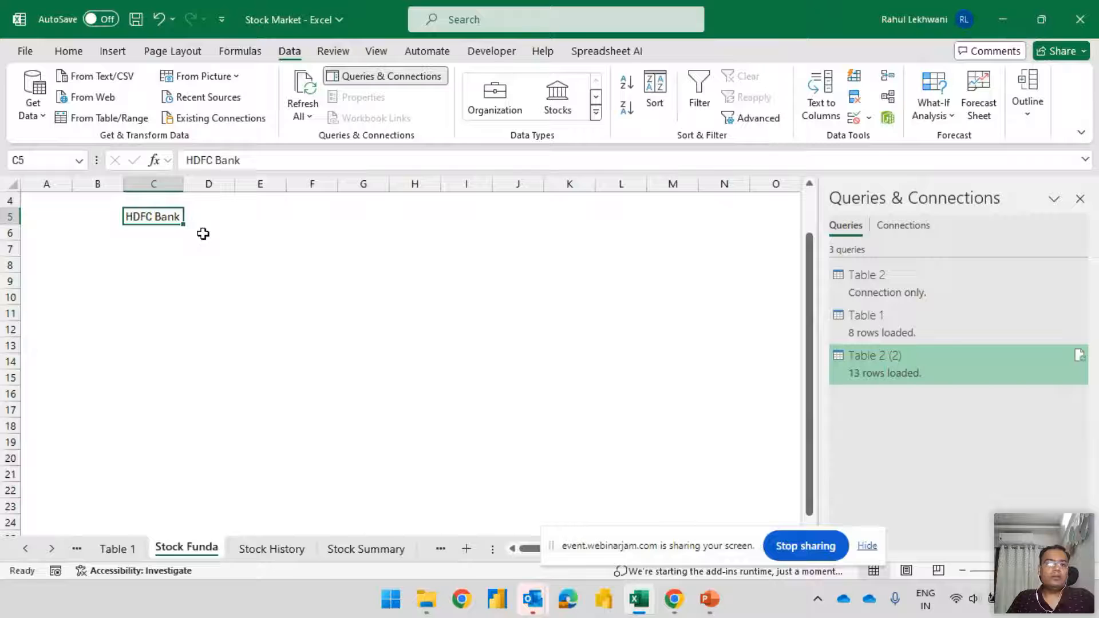
{"action": "left_click", "coordinate": [144, 279]}
{"action": "left_click", "coordinate": [155, 220]}
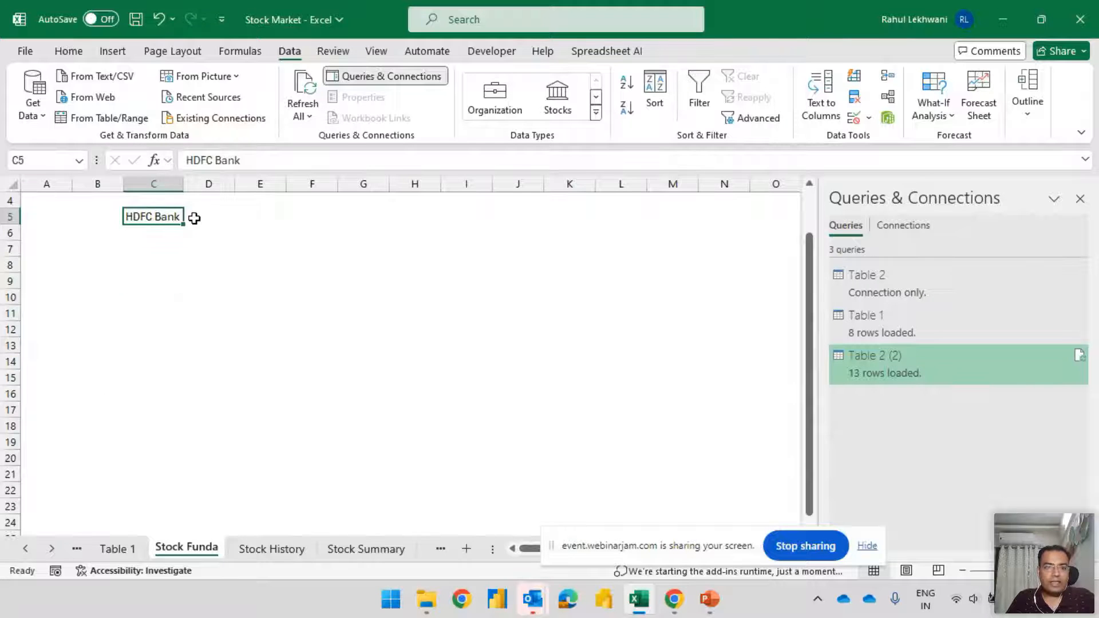
{"action": "left_click", "coordinate": [559, 99]}
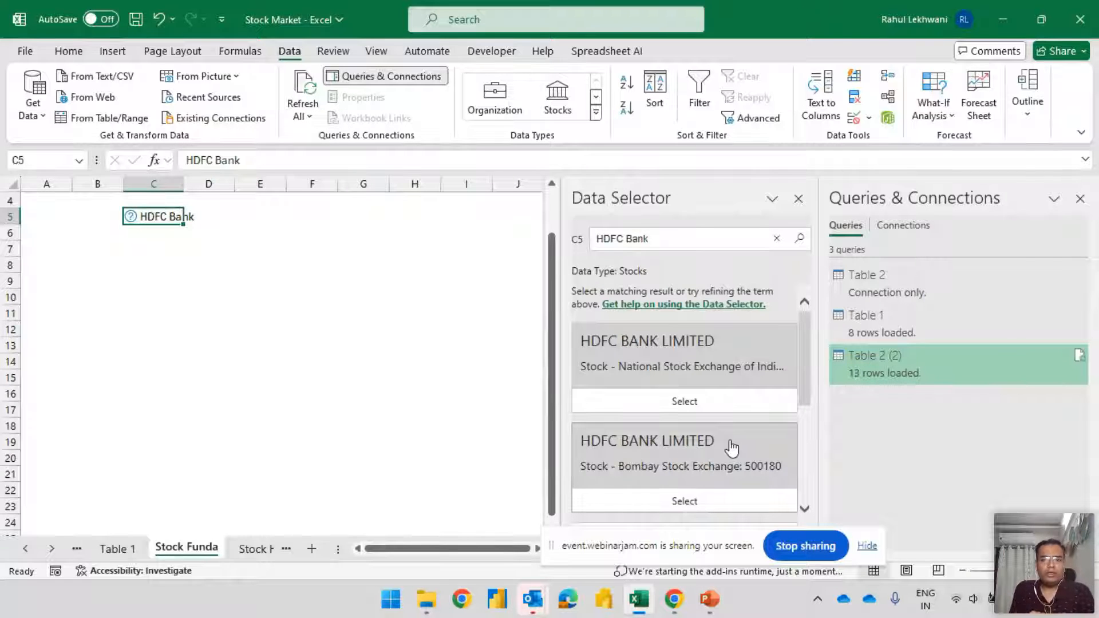
{"action": "left_click", "coordinate": [674, 408]}
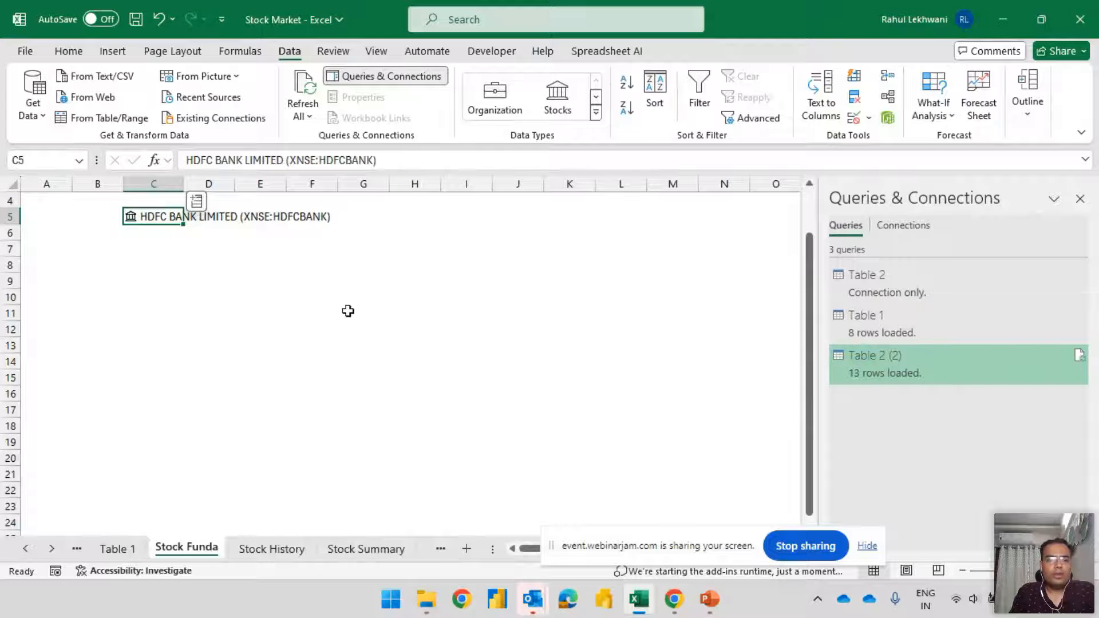
{"action": "left_click_drag", "start_coordinate": [180, 185], "coordinate": [339, 185]}
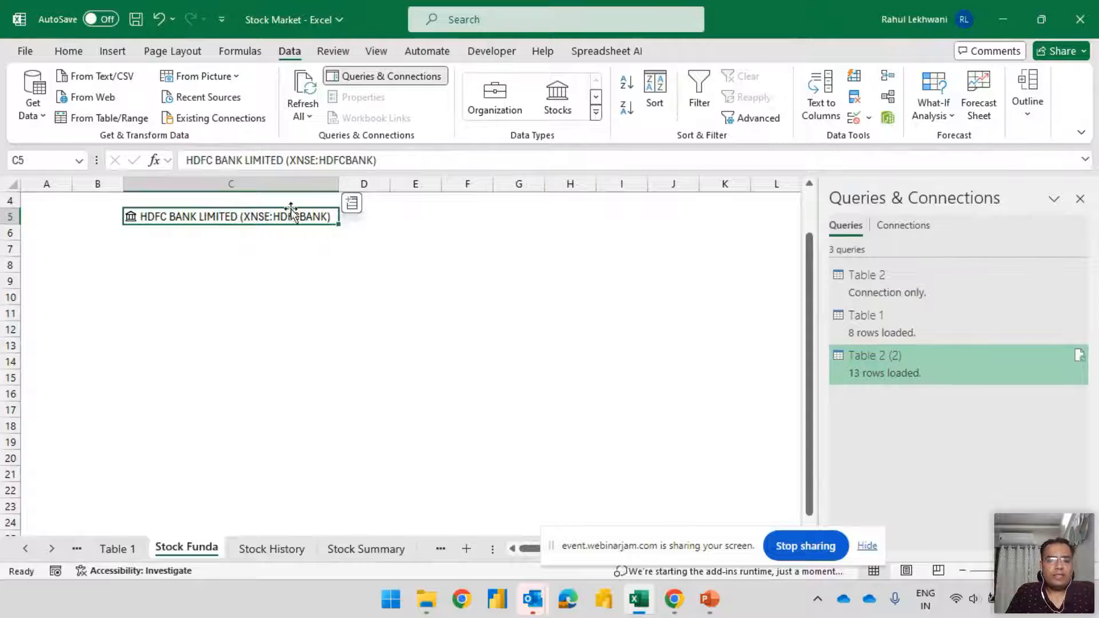
Extract the Year incorporated and Ticker symbol fields of the HDFC Bank stock into D5 and E5, and widen column E slightly
{"action": "left_click", "coordinate": [354, 206]}
{"action": "left_click_drag", "start_coordinate": [576, 248], "coordinate": [602, 448]}
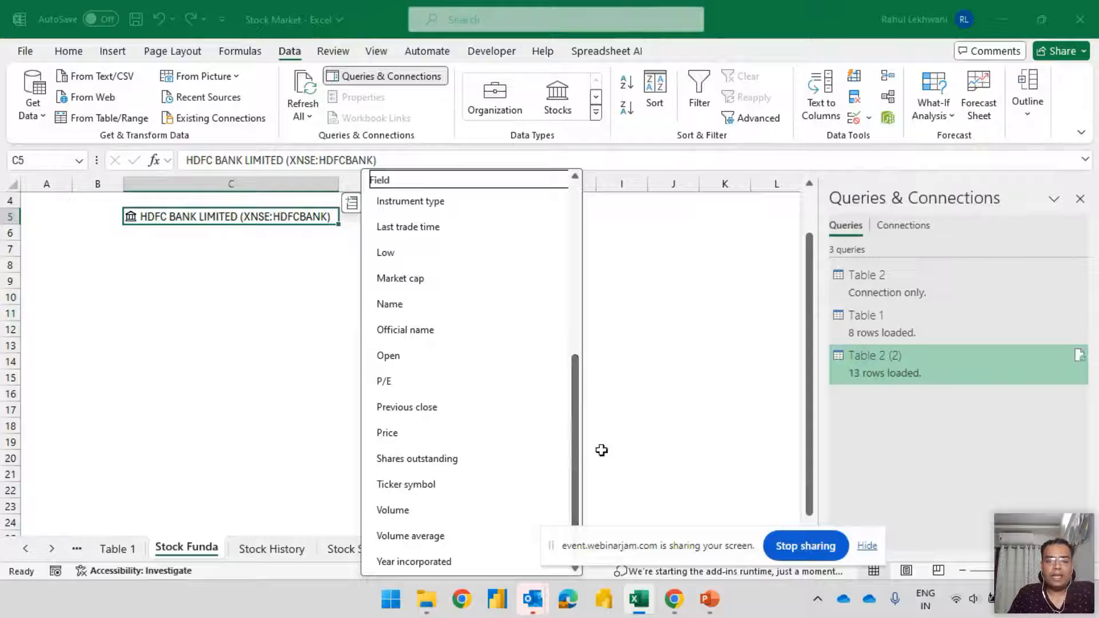
{"action": "left_click", "coordinate": [432, 562]}
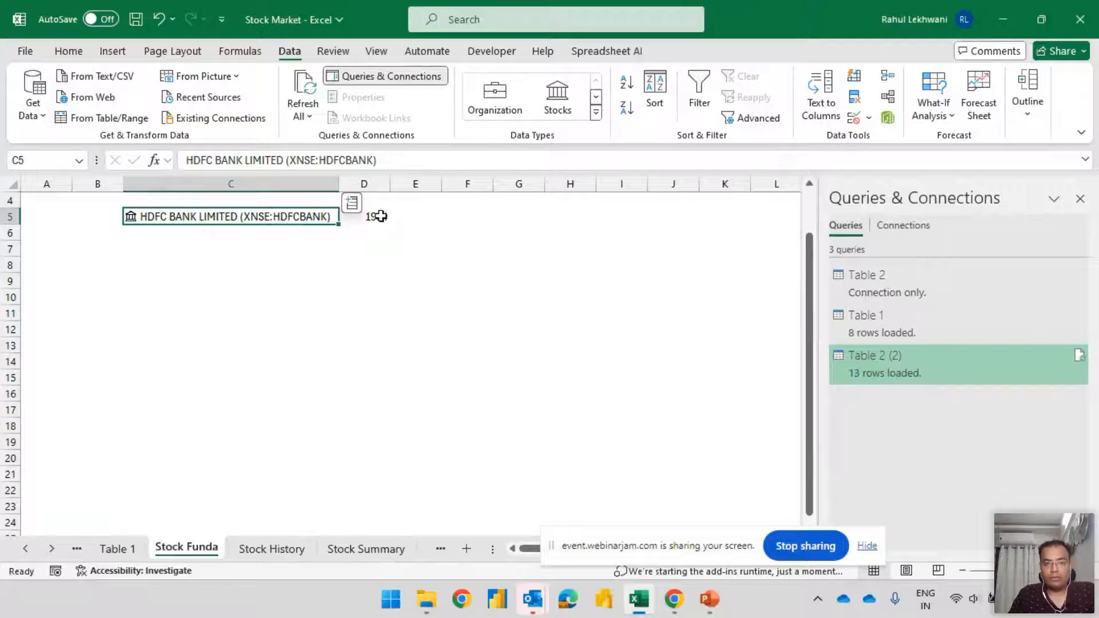
{"action": "left_click", "coordinate": [352, 204]}
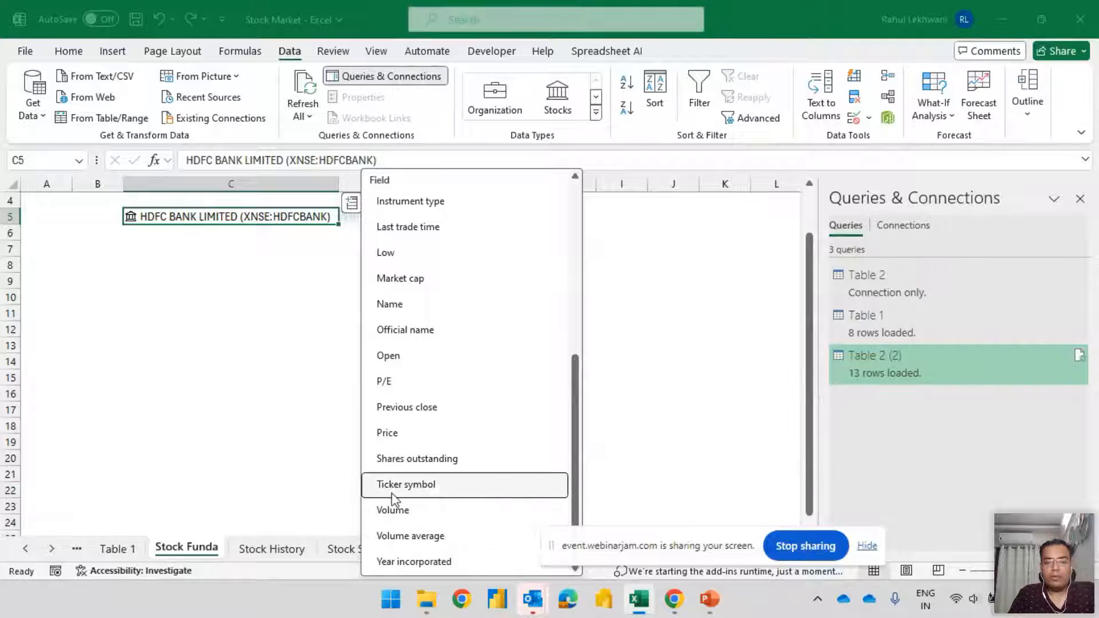
{"action": "left_click", "coordinate": [424, 491]}
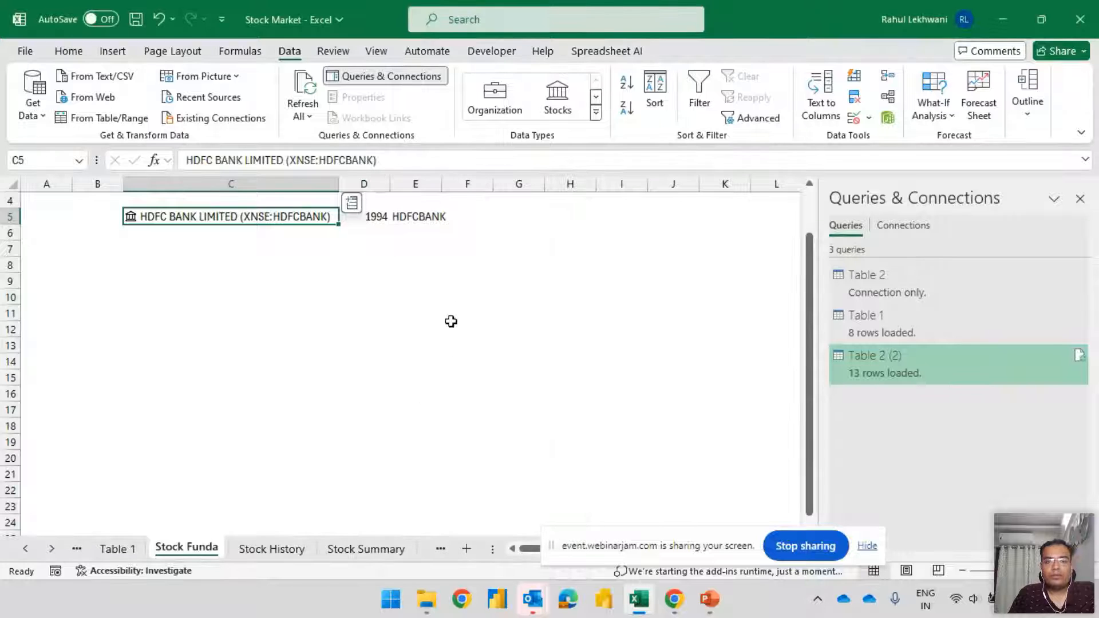
{"action": "left_click_drag", "start_coordinate": [442, 186], "coordinate": [448, 184]}
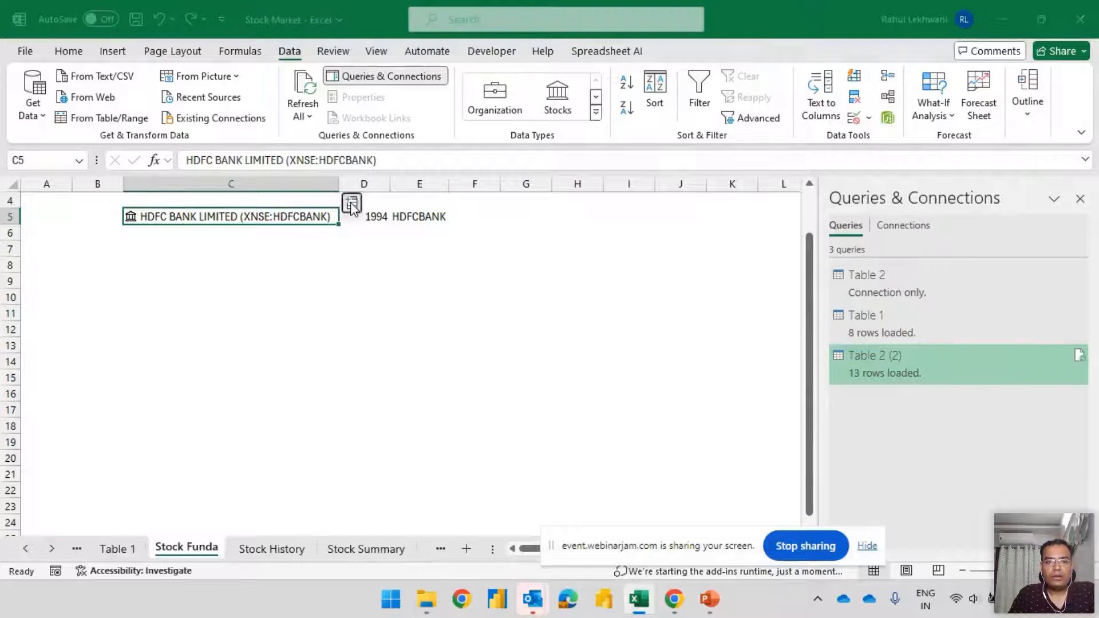
Extract the Shares outstanding field of the HDFC Bank stock into F5 and widen column F to fit
{"action": "left_click", "coordinate": [351, 202]}
{"action": "scroll", "coordinate": [471, 417], "scroll_direction": "down", "scroll_amount": 1}
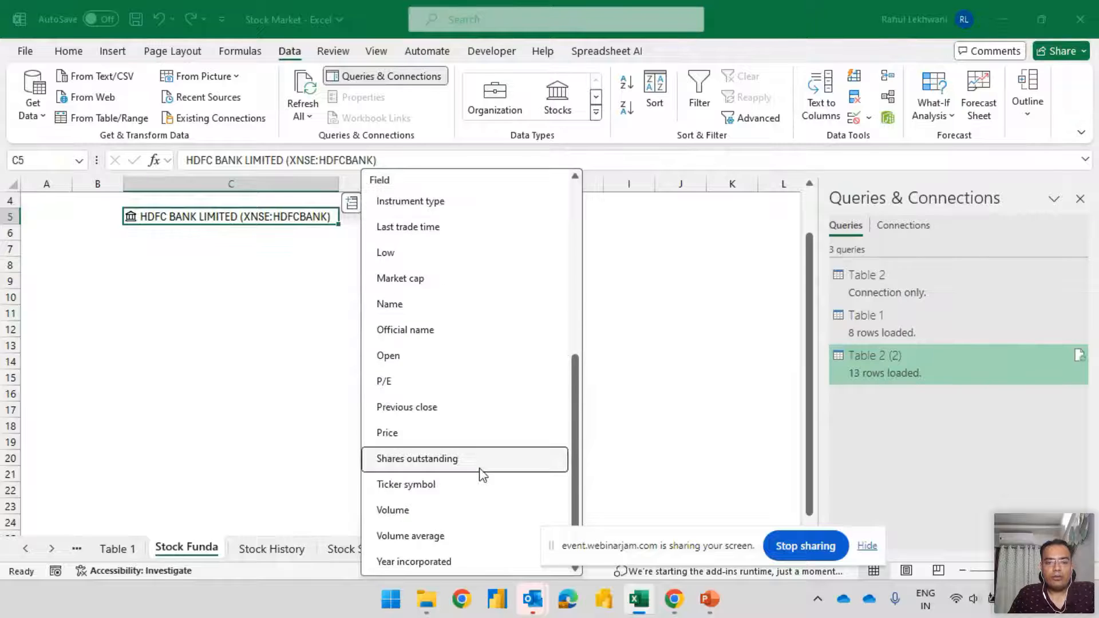
{"action": "left_click", "coordinate": [421, 459]}
{"action": "left_click_drag", "start_coordinate": [498, 187], "coordinate": [519, 188]}
Convert the shares outstanding in F5 to crores by appending /10^7 to its formula
{"action": "left_click", "coordinate": [493, 218]}
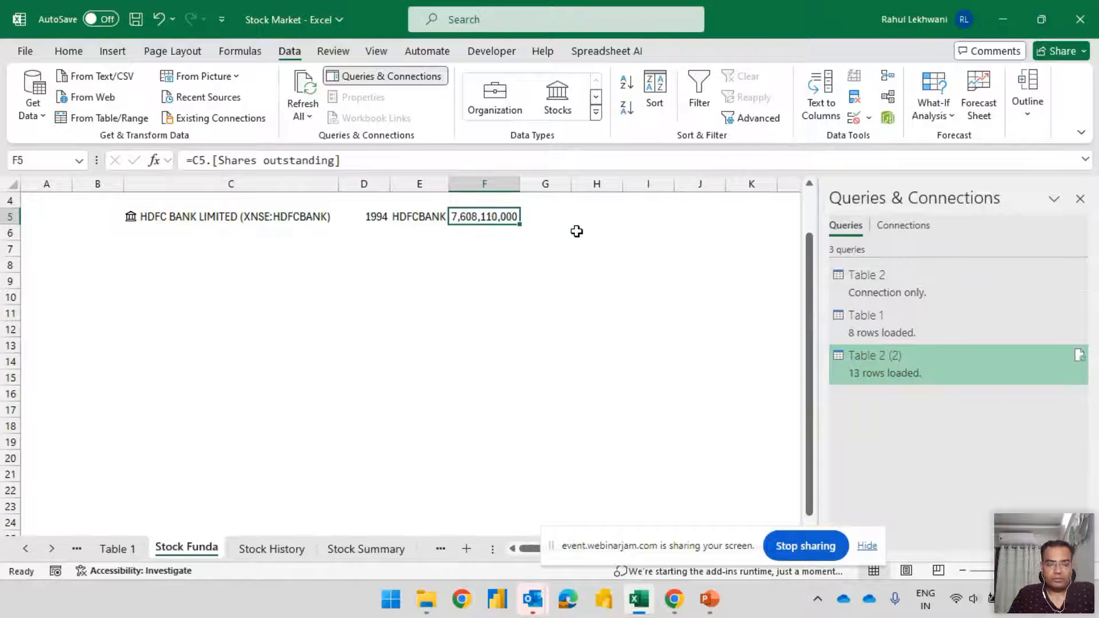
{"action": "key", "text": "F2"}
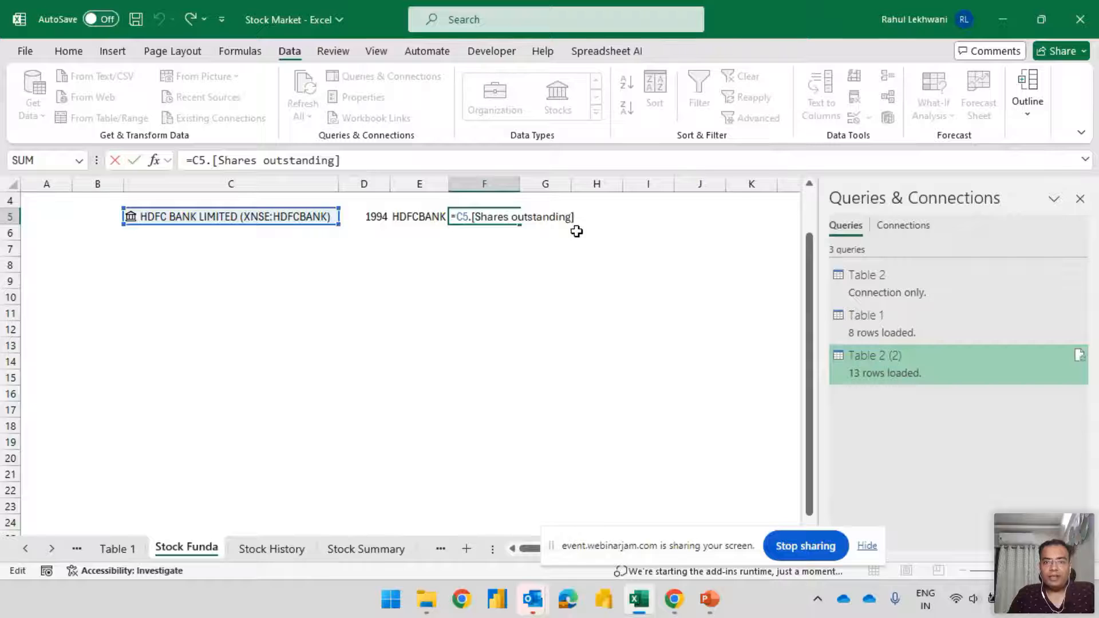
{"action": "type", "text": "/10^7"}
{"action": "key", "text": "Return"}
{"action": "key", "text": "Up"}
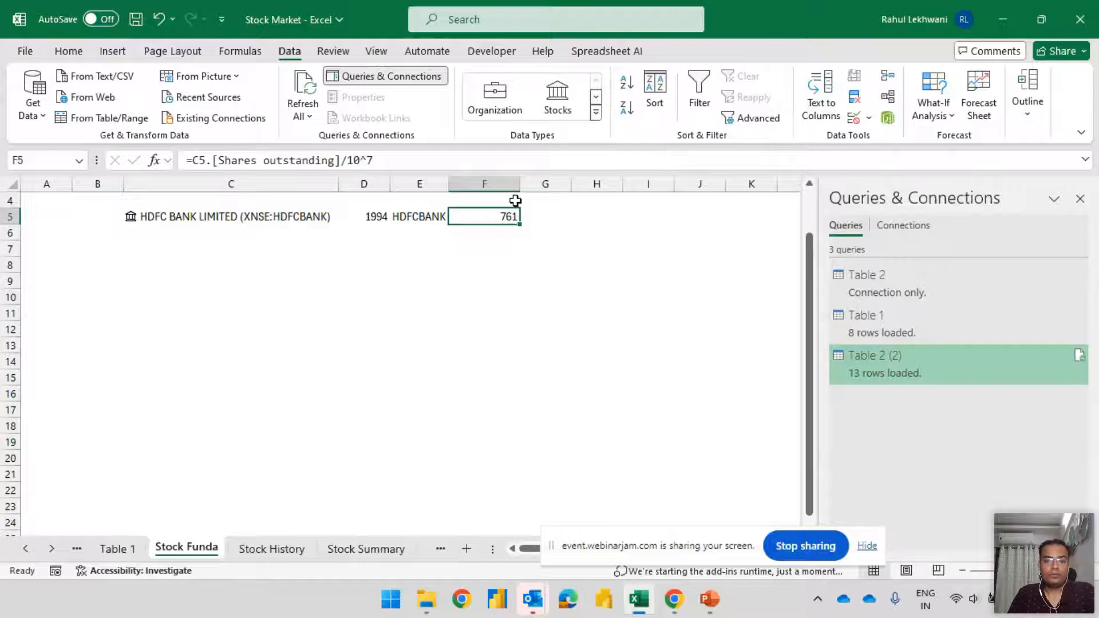
Enter the header Year Incorporated in D4 and autofit column D to it
{"action": "left_click", "coordinate": [376, 198]}
{"action": "type", "text": "Ye"}
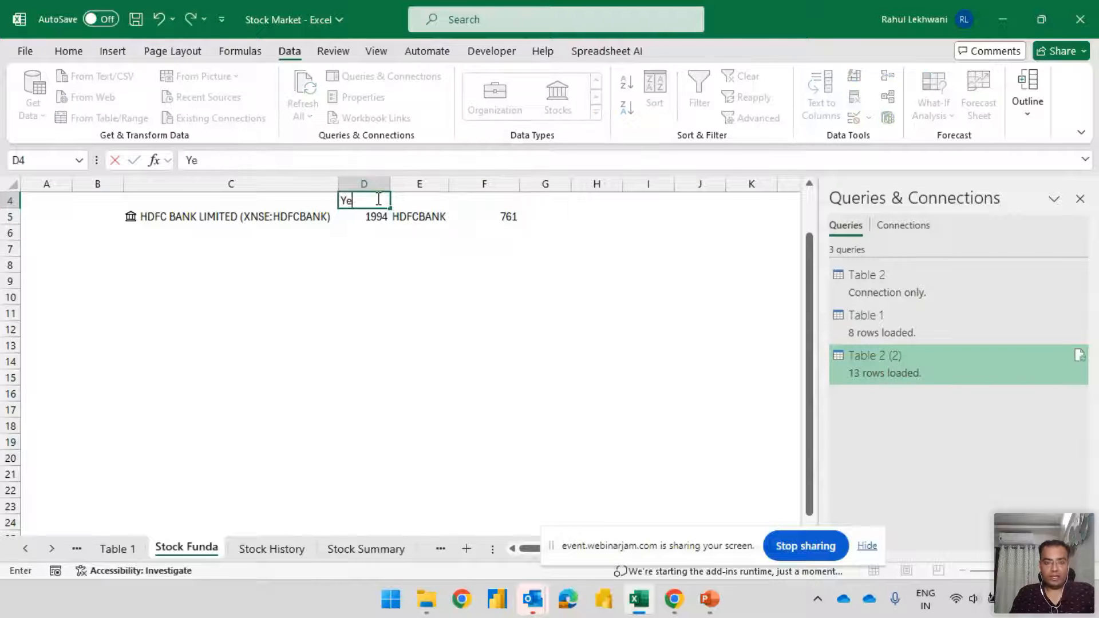
{"action": "type", "text": "ar Incorporated"}
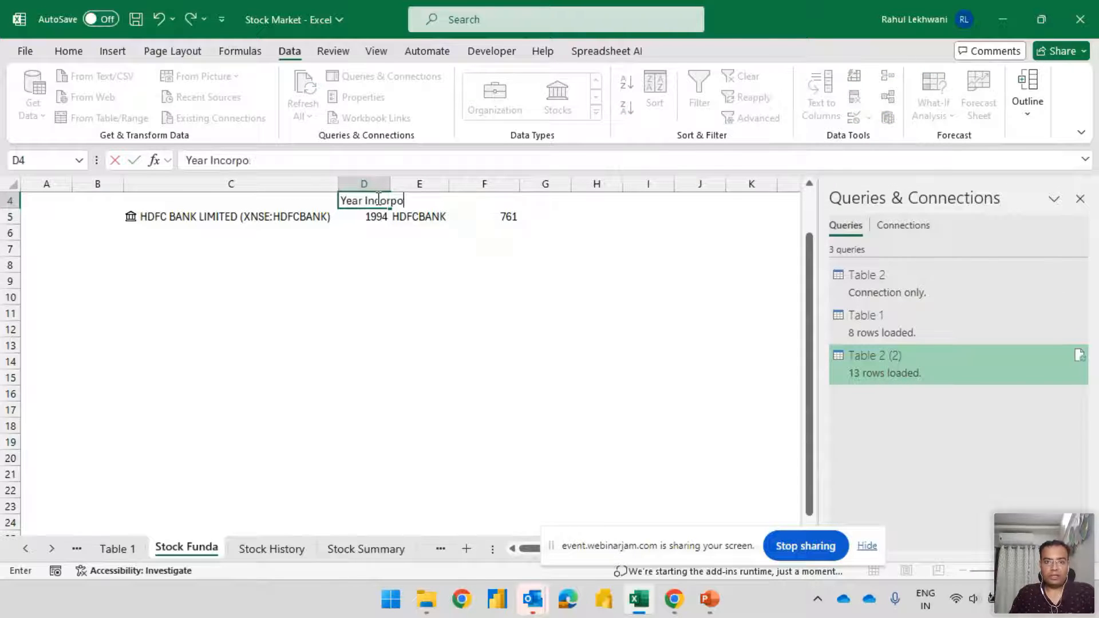
{"action": "key", "text": "Tab"}
{"action": "left_click", "coordinate": [376, 198]}
{"action": "key", "text": "alt+h"}
{"action": "key", "text": "o"}
{"action": "key", "text": "i"}
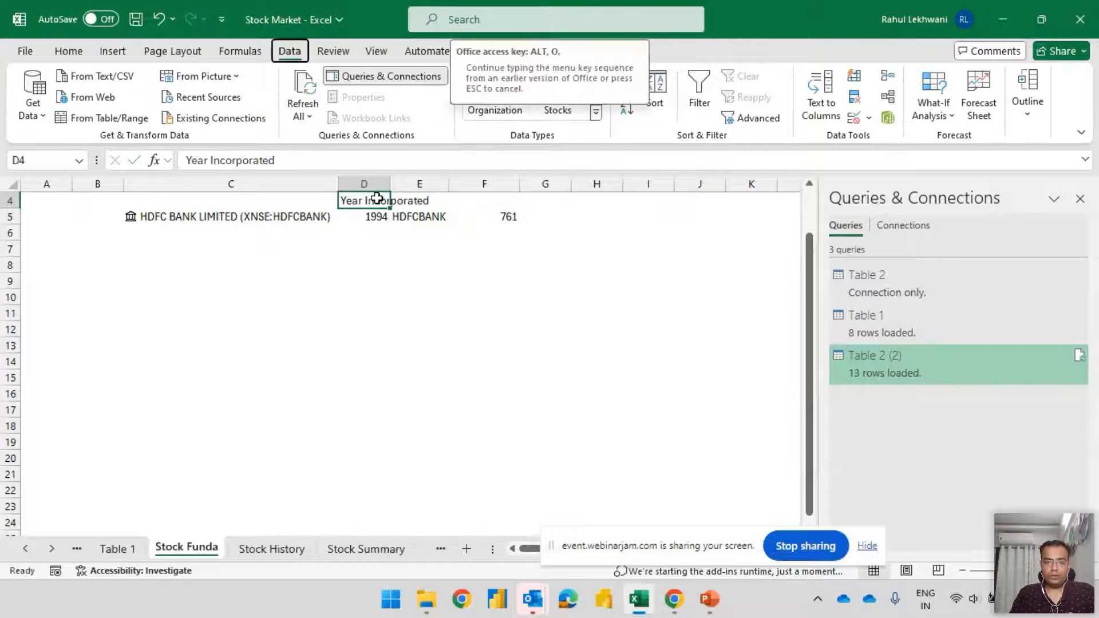
Enter the headers Ticker in E4 and Shares O/s in F4
{"action": "key", "text": "Tab"}
{"action": "type", "text": "icker"}
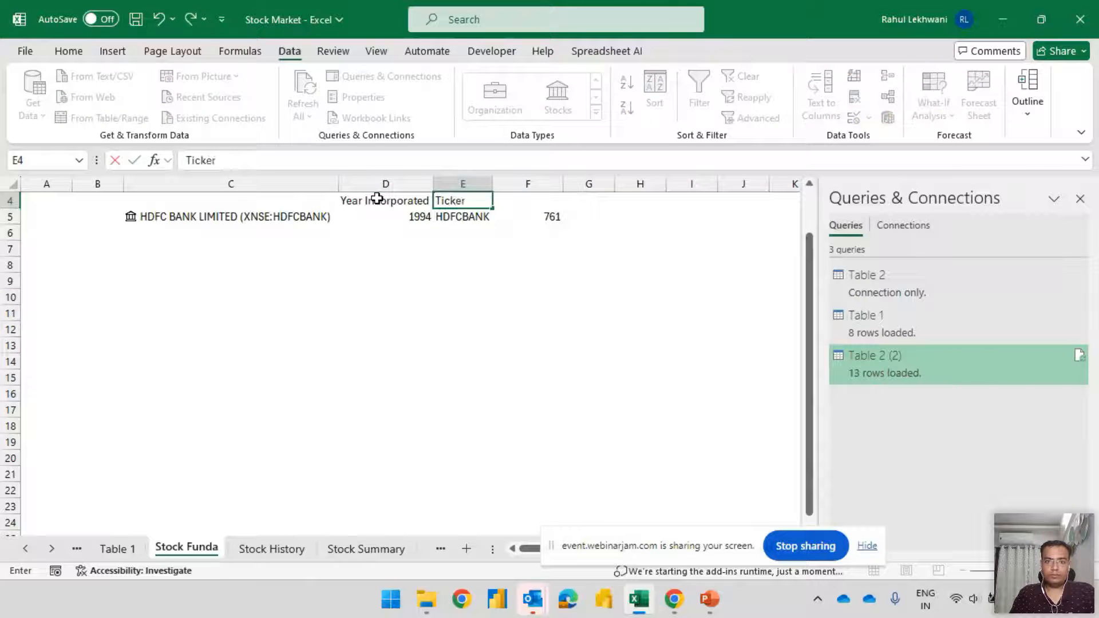
{"action": "key", "text": "Tab"}
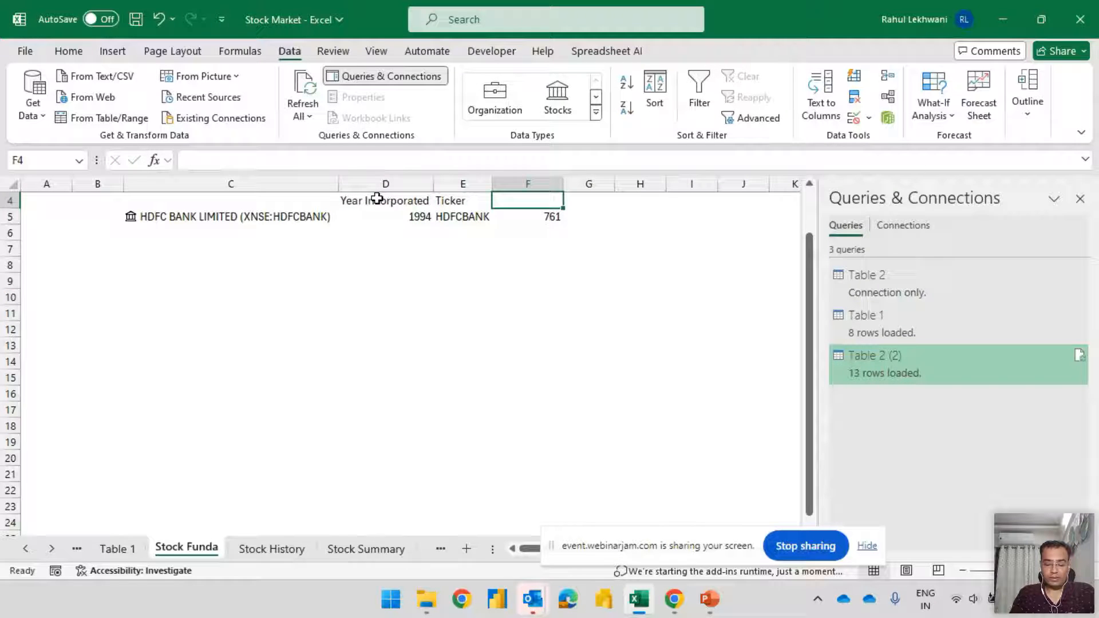
{"action": "type", "text": "Shares"}
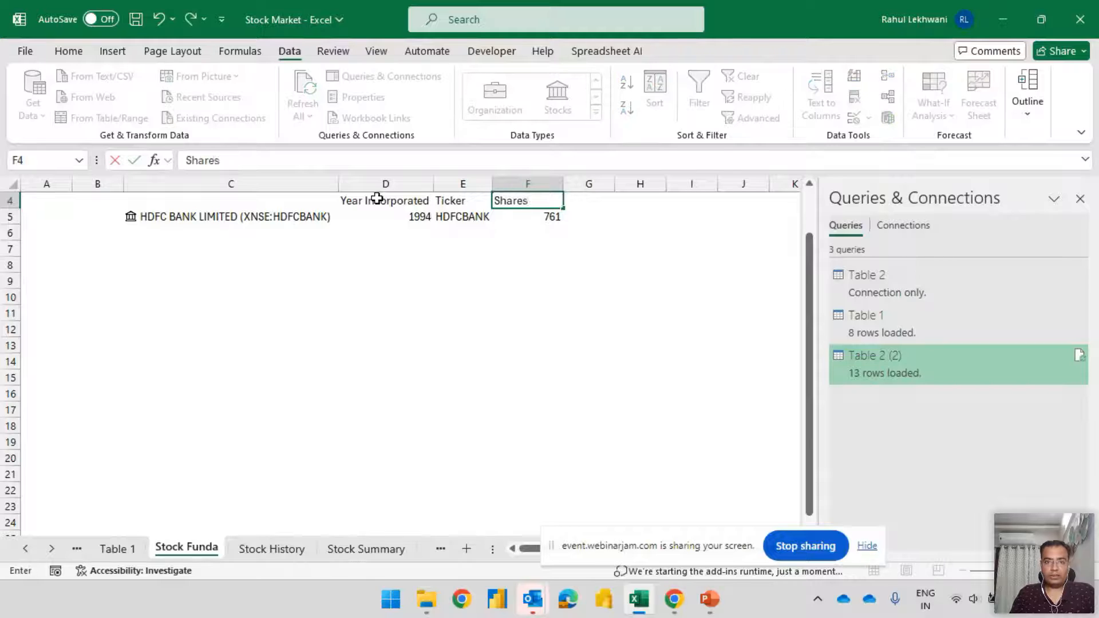
{"action": "type", "text": " O/s"}
{"action": "key", "text": "Tab"}
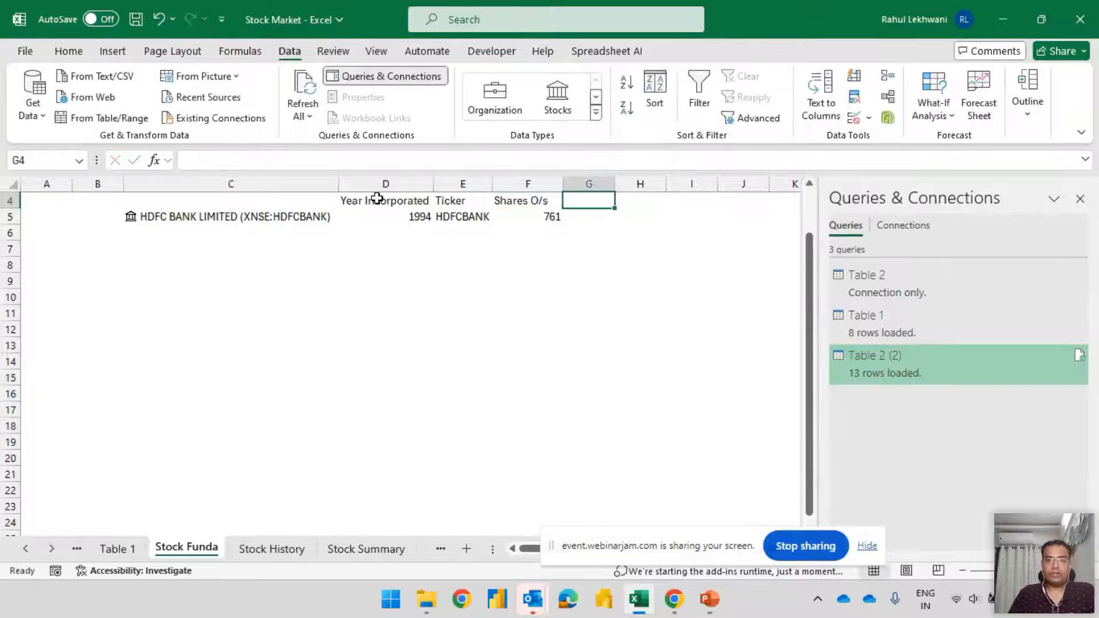
Extract the stock's Industry field into G5, widen column G, and enter the header Industry in G4
{"action": "left_click", "coordinate": [312, 217]}
{"action": "left_click", "coordinate": [352, 202]}
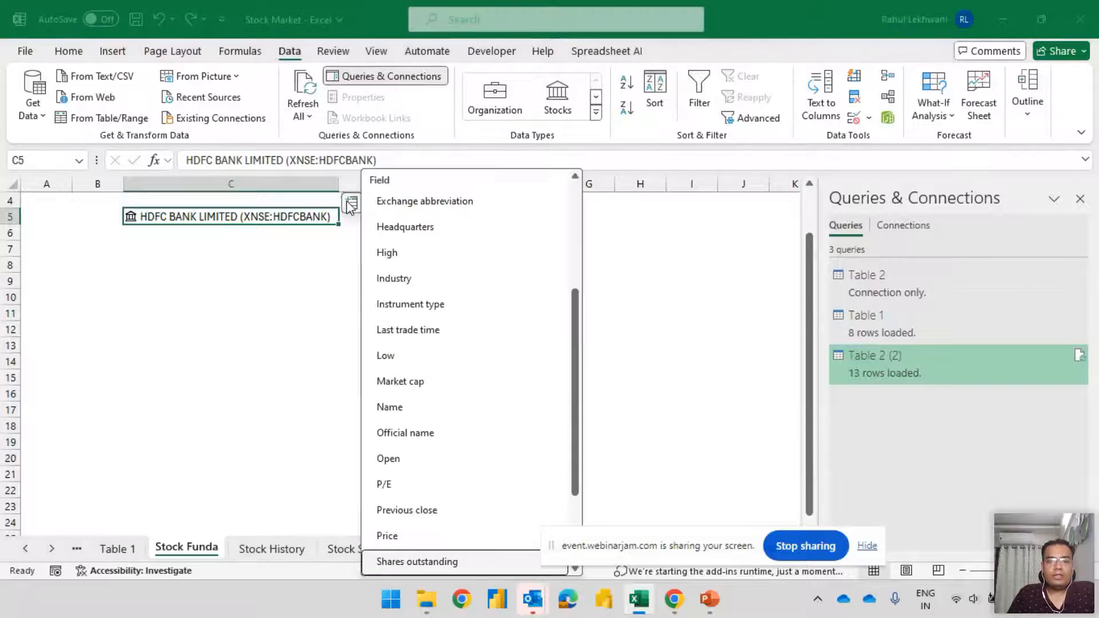
{"action": "left_click", "coordinate": [422, 279]}
{"action": "left_click_drag", "start_coordinate": [615, 184], "coordinate": [656, 184]}
{"action": "left_click", "coordinate": [620, 203]}
{"action": "type", "text": "I"}
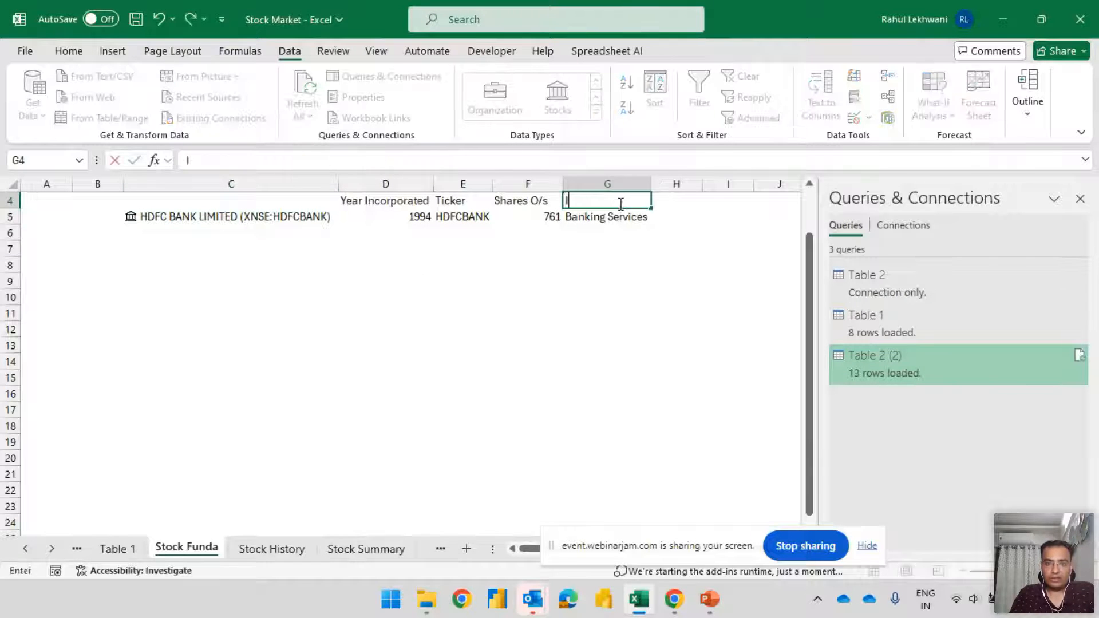
{"action": "type", "text": "ndustry"}
{"action": "key", "text": "Tab"}
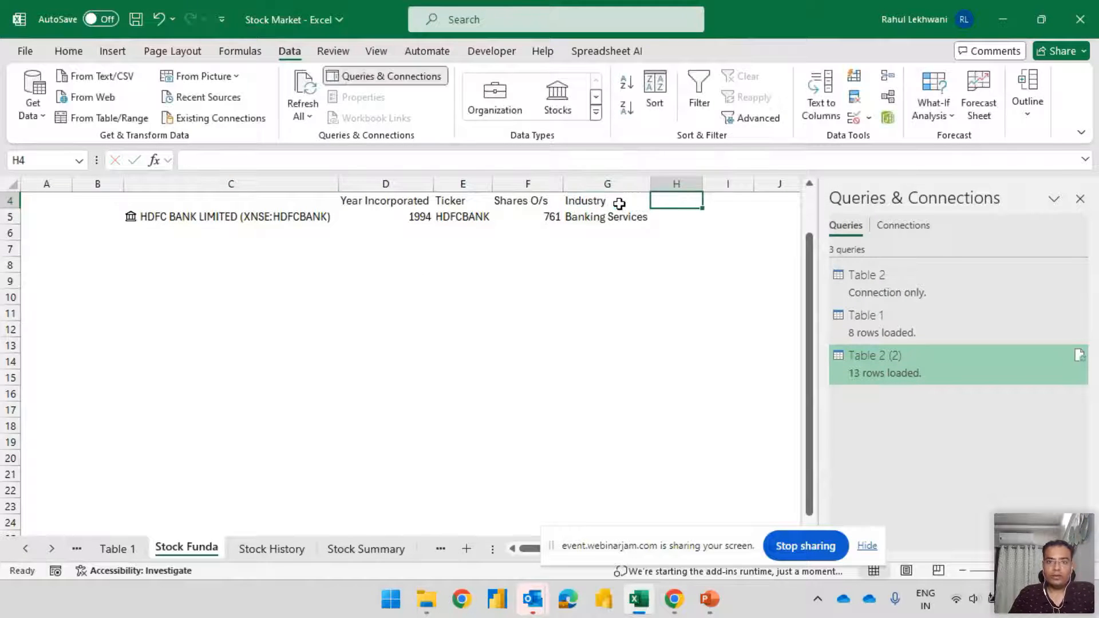
Extract the 52 week high field of the HDFC Bank stock into H5 and widen column H to fit
{"action": "left_click", "coordinate": [236, 225]}
{"action": "left_click", "coordinate": [352, 203]}
{"action": "scroll", "coordinate": [458, 417], "scroll_direction": "down", "scroll_amount": 1}
{"action": "scroll", "coordinate": [465, 421], "scroll_direction": "up", "scroll_amount": 1}
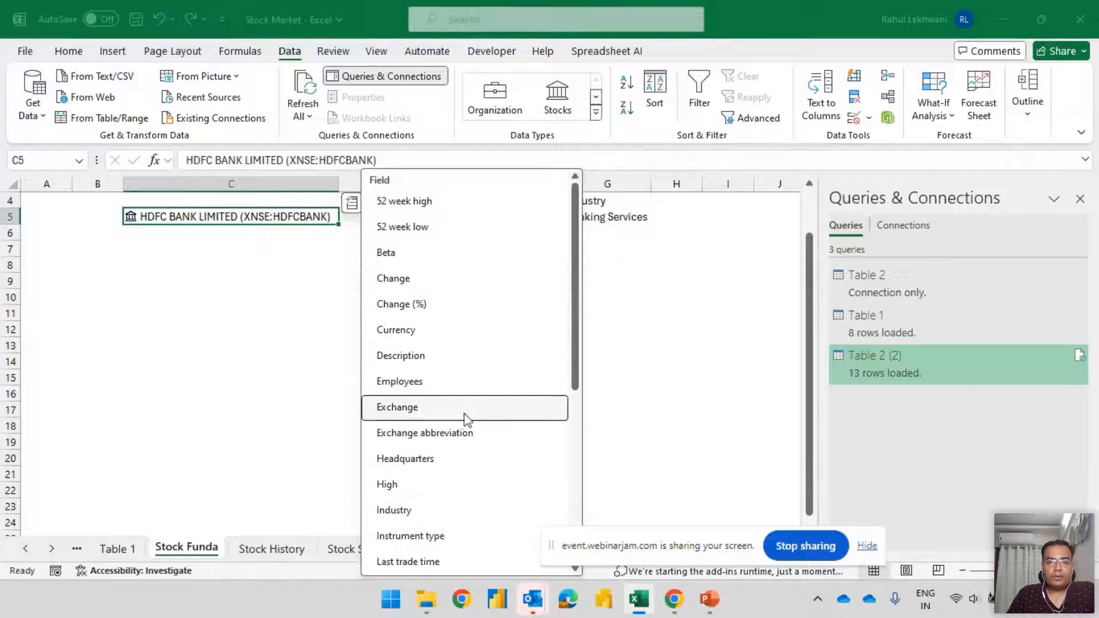
{"action": "left_click", "coordinate": [424, 203]}
{"action": "left_click_drag", "start_coordinate": [699, 190], "coordinate": [720, 187]}
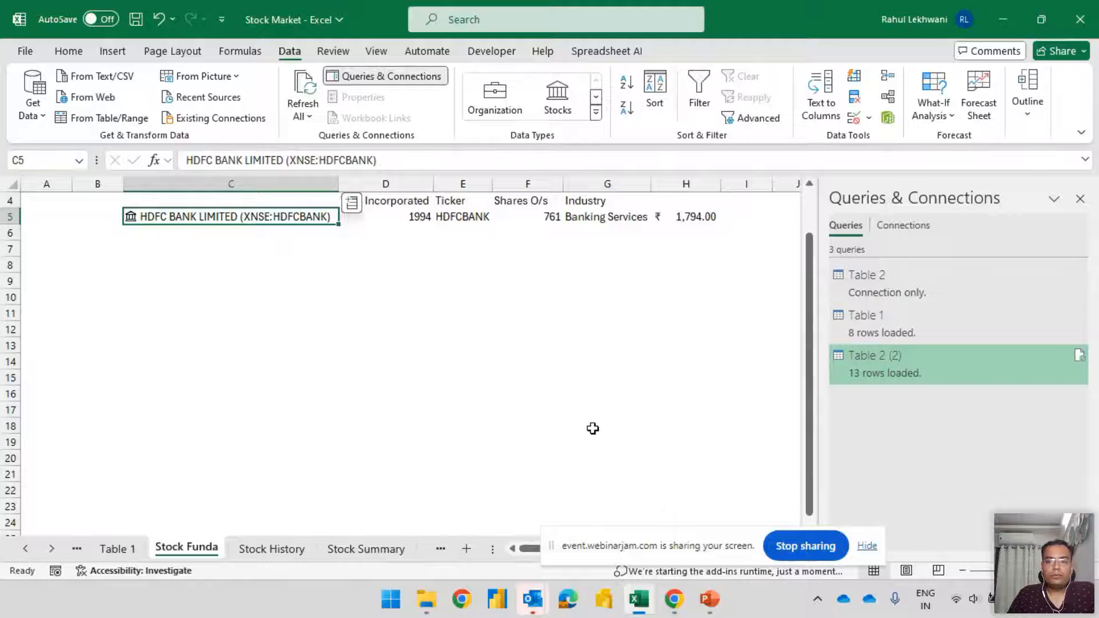
Close the Queries & Connections pane and enter the header 52 Week High in H4
{"action": "left_click", "coordinate": [1080, 198]}
{"action": "left_click", "coordinate": [689, 217]}
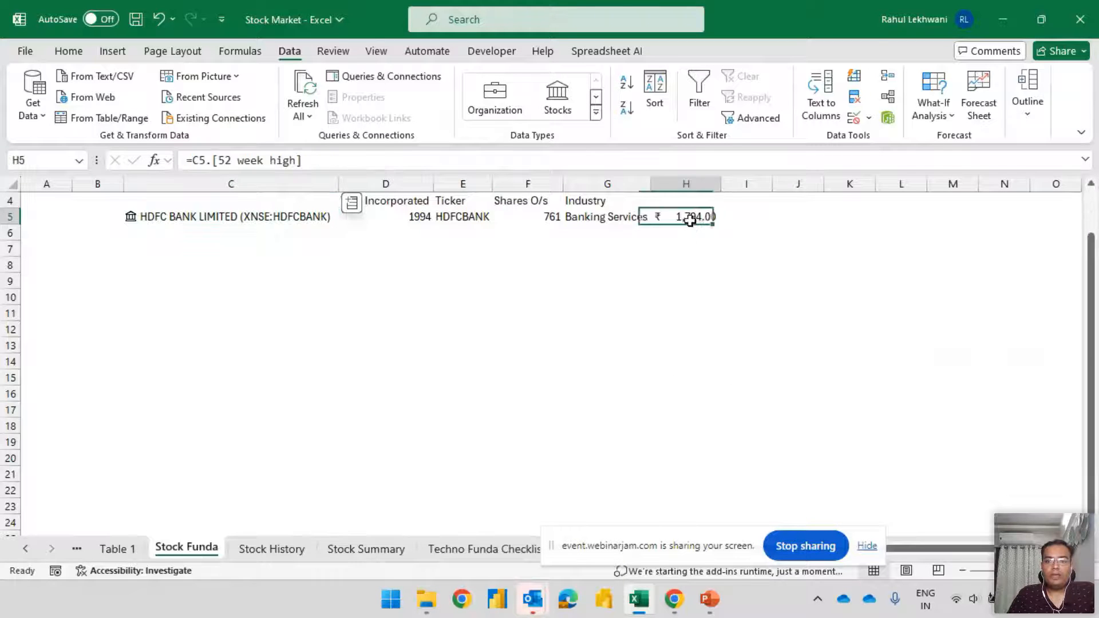
{"action": "left_click", "coordinate": [693, 203]}
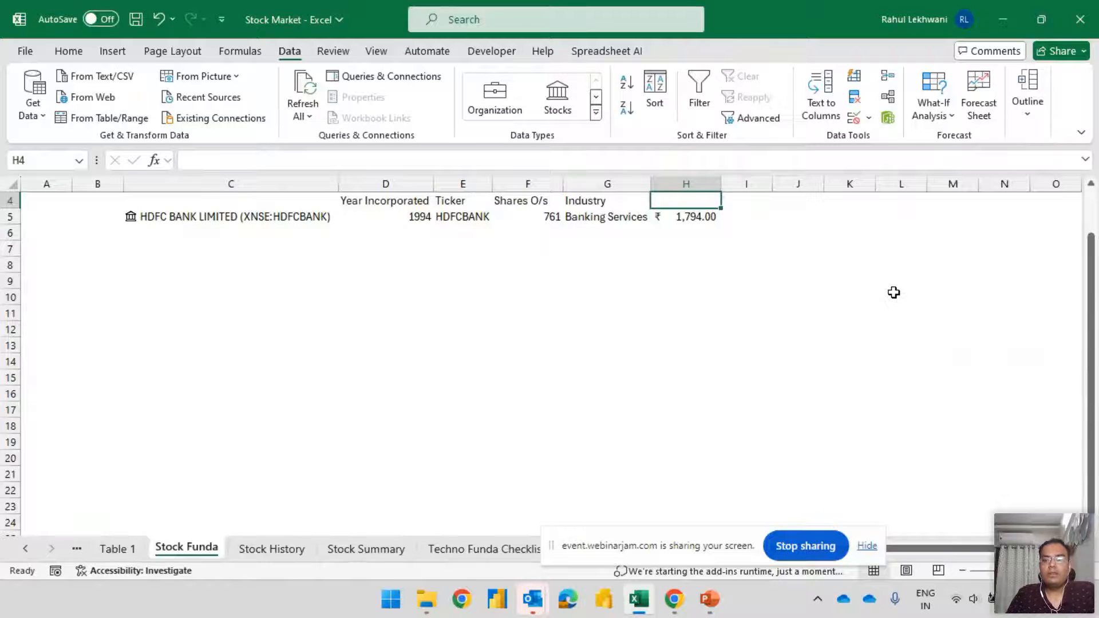
{"action": "type", "text": "2"}
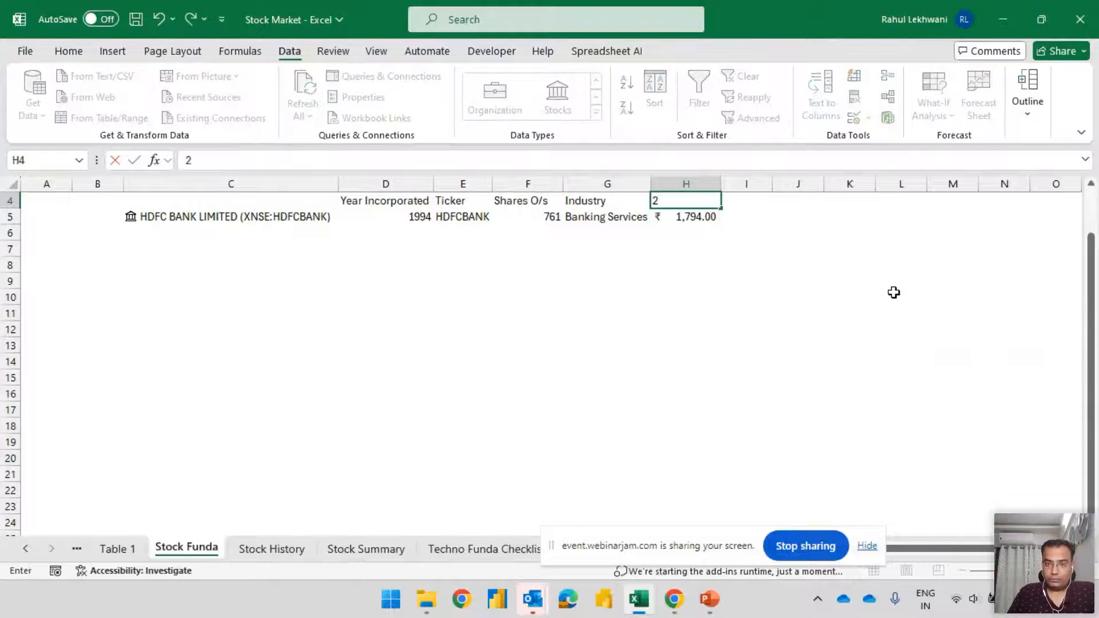
{"action": "type", "text": "52 Week H"}
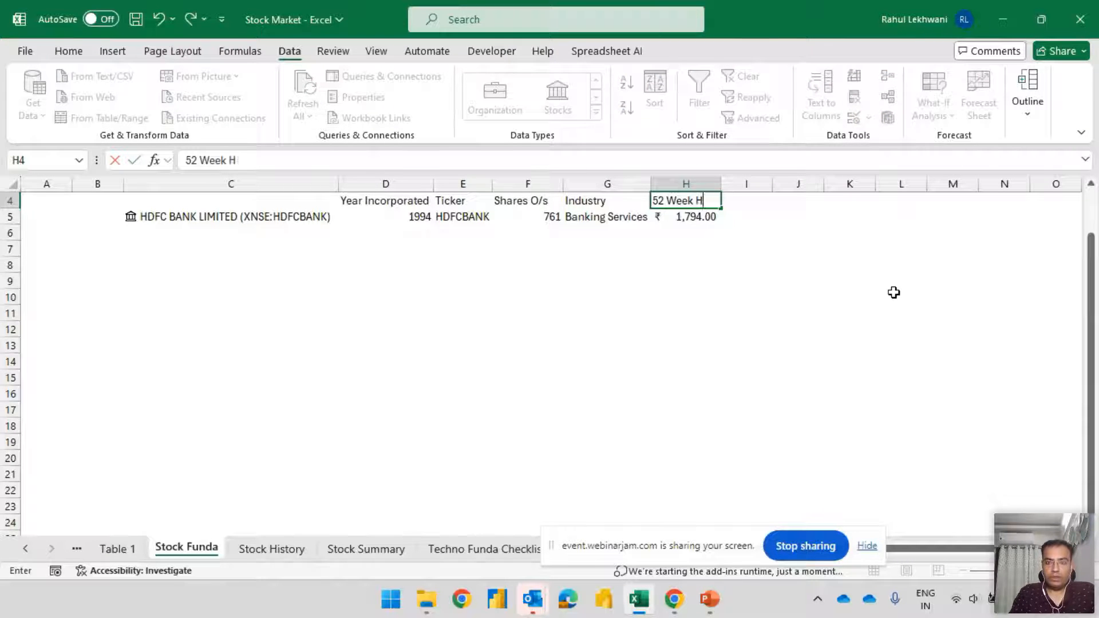
{"action": "key", "text": "Tab"}
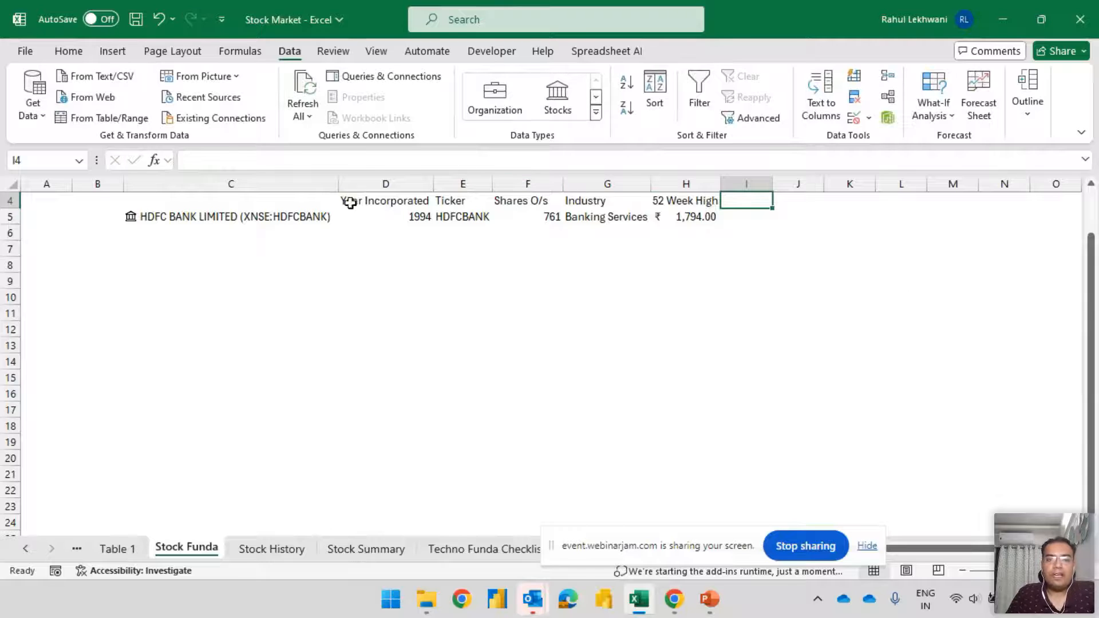
Extract the 52 week low field of the HDFC Bank stock into I5 and widen column I to fit
{"action": "left_click", "coordinate": [322, 218]}
{"action": "left_click", "coordinate": [351, 203]}
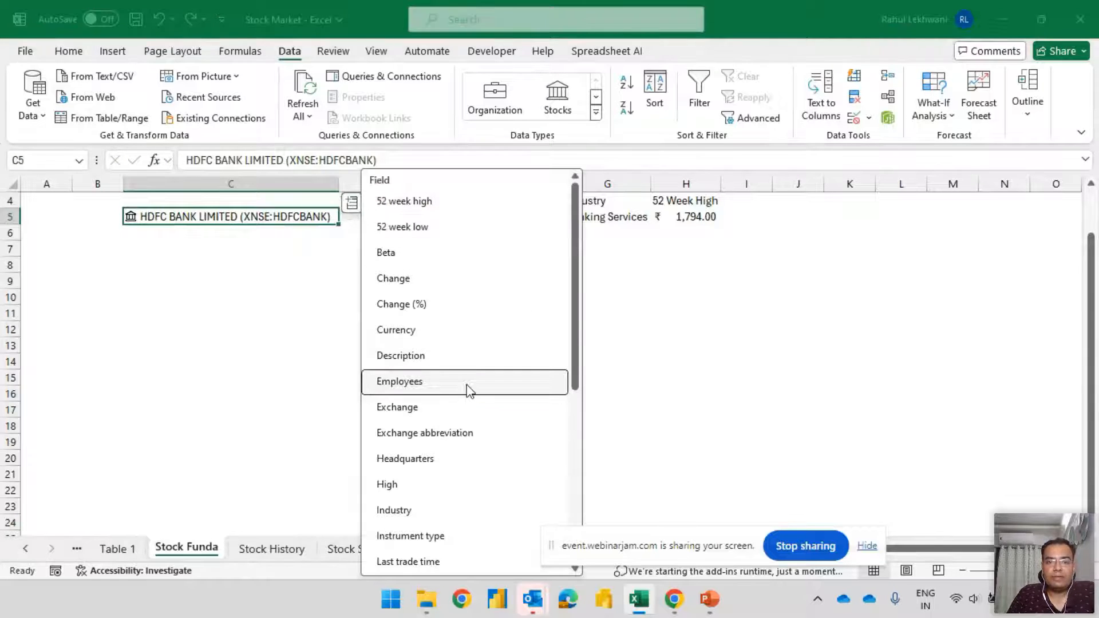
{"action": "left_click", "coordinate": [435, 226]}
{"action": "left_click_drag", "start_coordinate": [772, 184], "coordinate": [780, 184]}
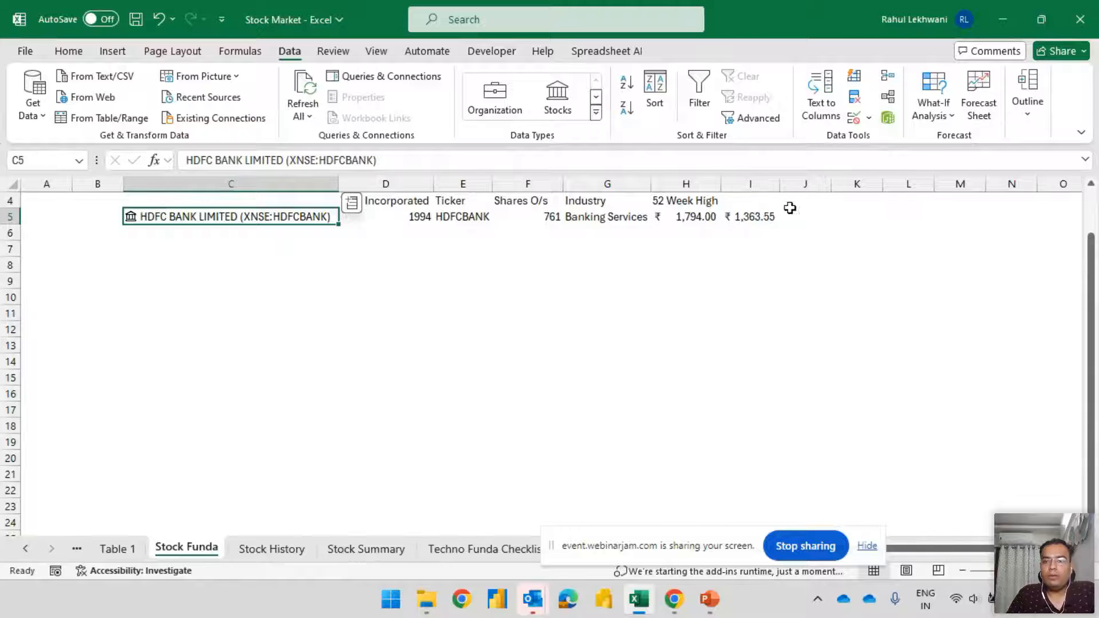
Copy the 52 Week High header from H4 into I4 and change the copy to 52 Week Low
{"action": "left_click", "coordinate": [696, 200]}
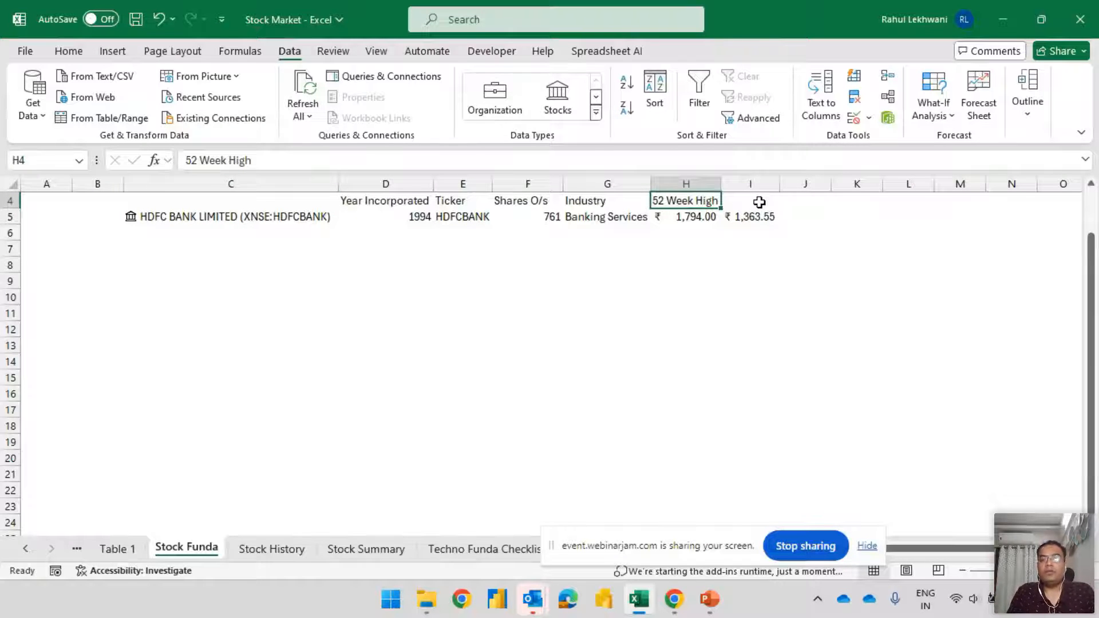
{"action": "left_click", "coordinate": [759, 202]}
{"action": "key", "text": "Left"}
{"action": "key", "text": "ctrl+c"}
{"action": "key", "text": "Right"}
{"action": "key", "text": "ctrl+v"}
{"action": "key", "text": "F2"}
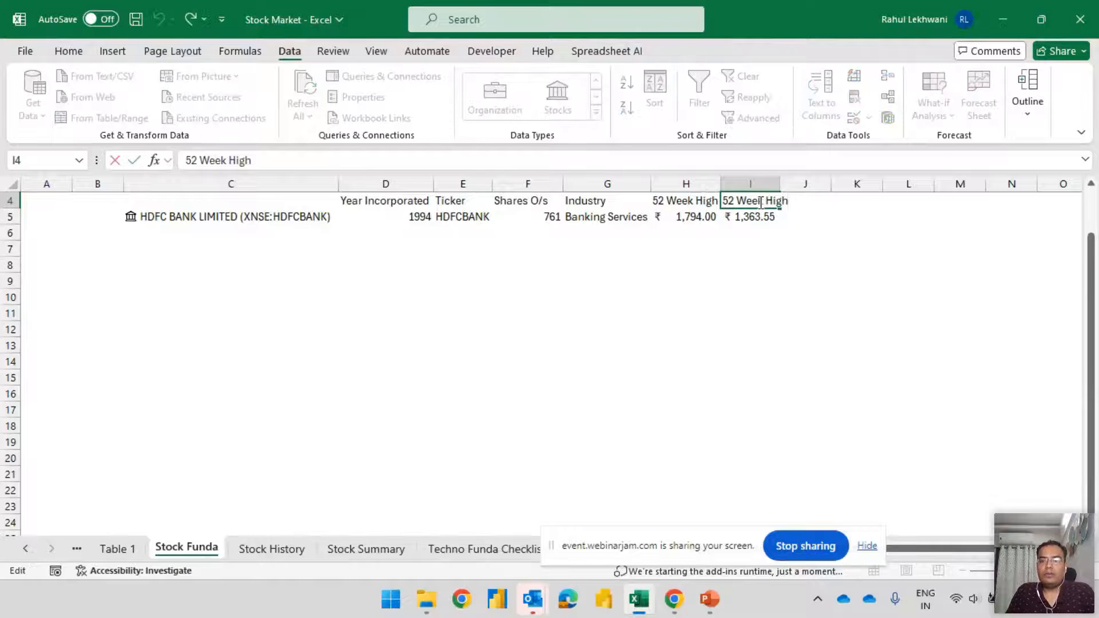
{"action": "type", "text": "Low"}
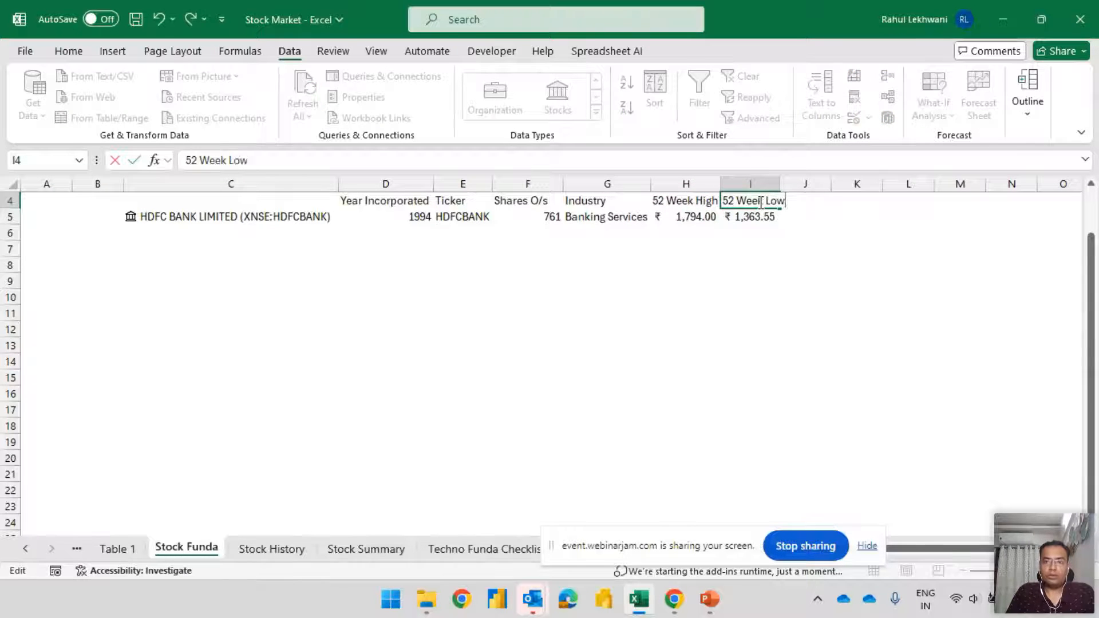
{"action": "key", "text": "Tab"}
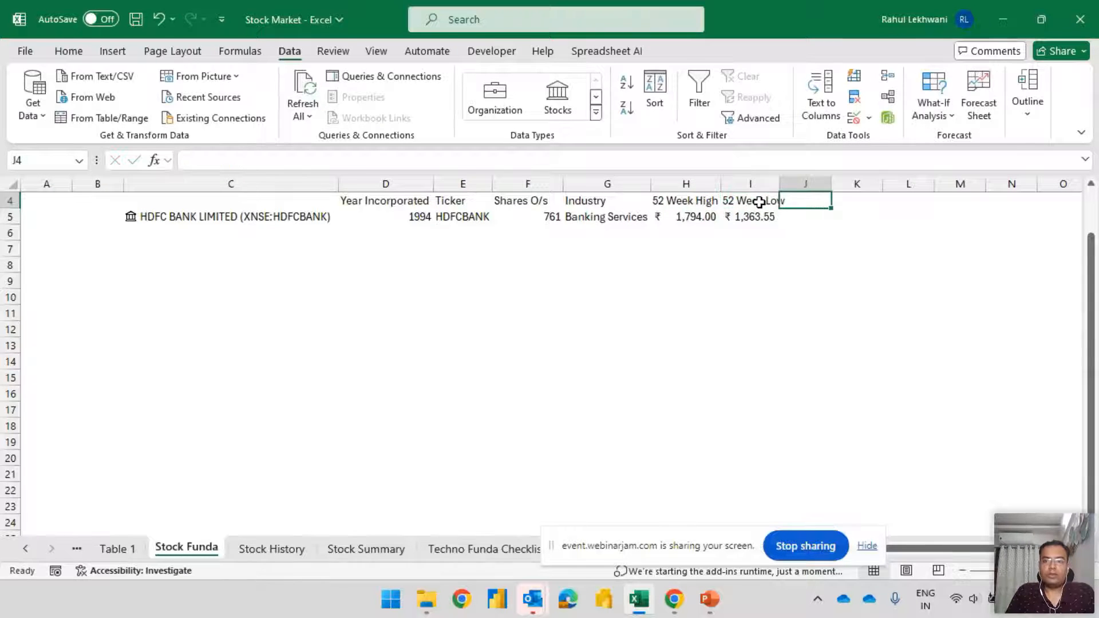
Extract the stock's Employees field into J5 and enter the header Employees in J4
{"action": "left_click", "coordinate": [290, 226]}
{"action": "left_click", "coordinate": [351, 203]}
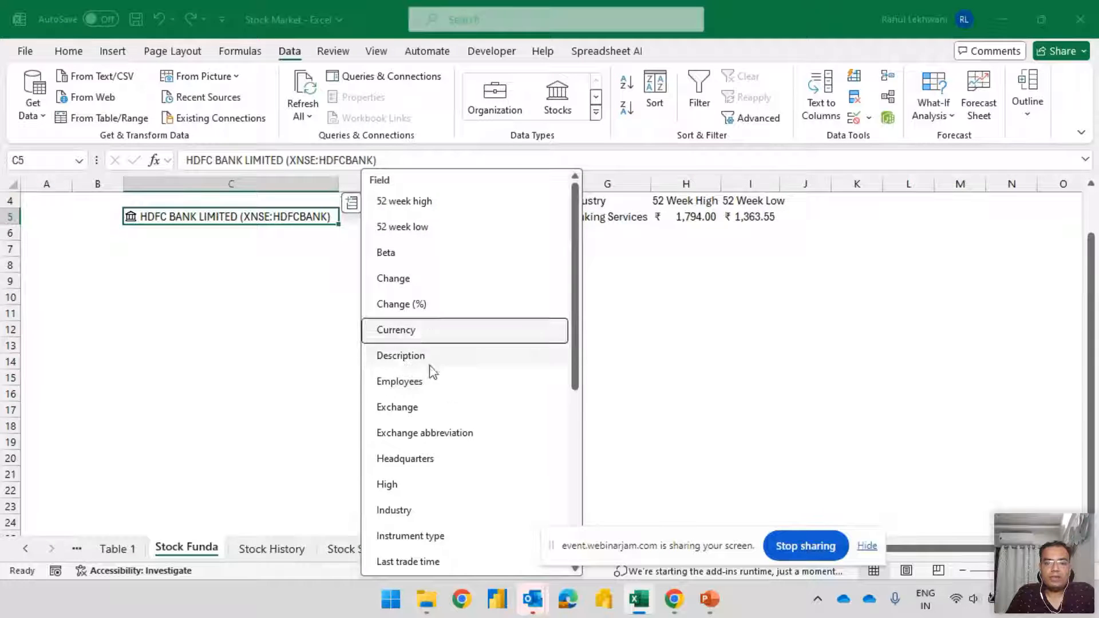
{"action": "left_click", "coordinate": [417, 382]}
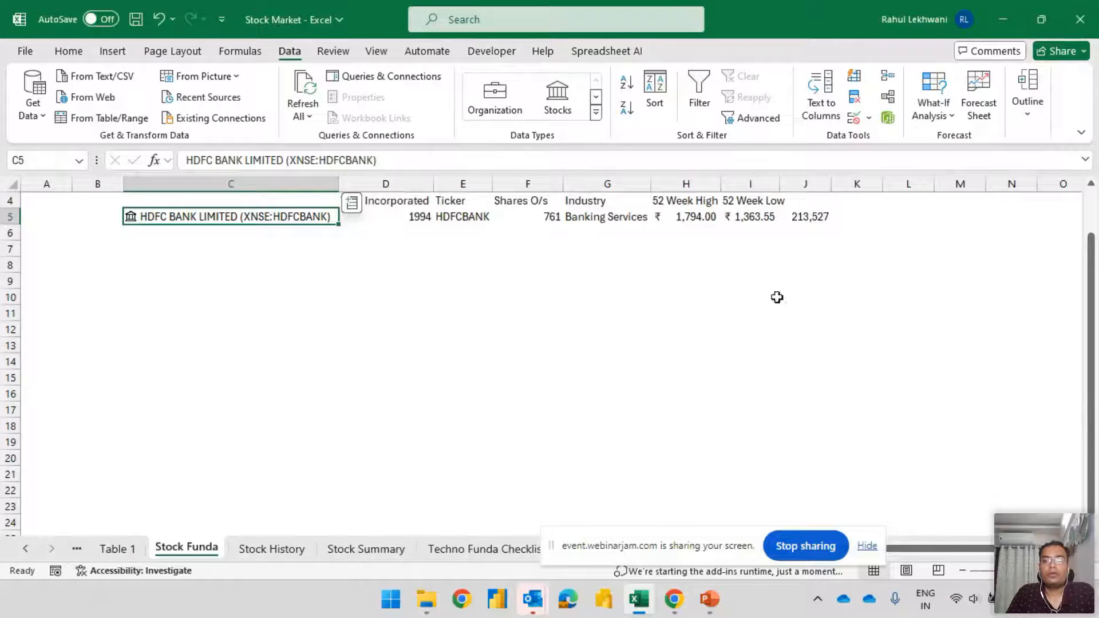
{"action": "left_click", "coordinate": [819, 200]}
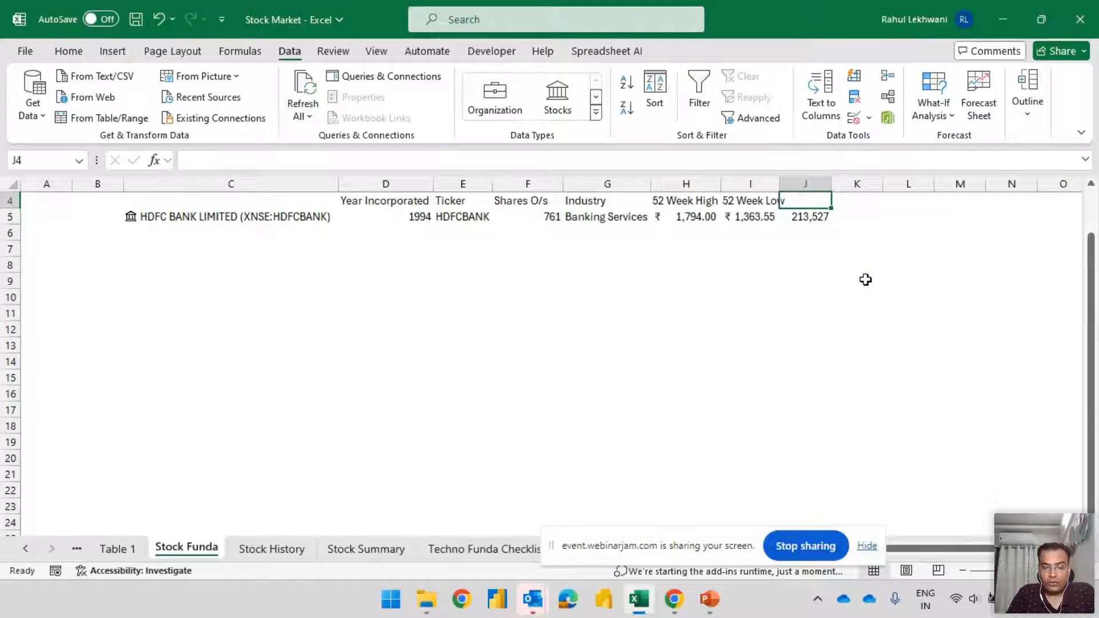
{"action": "type", "text": "Employees"}
{"action": "key", "text": "Tab"}
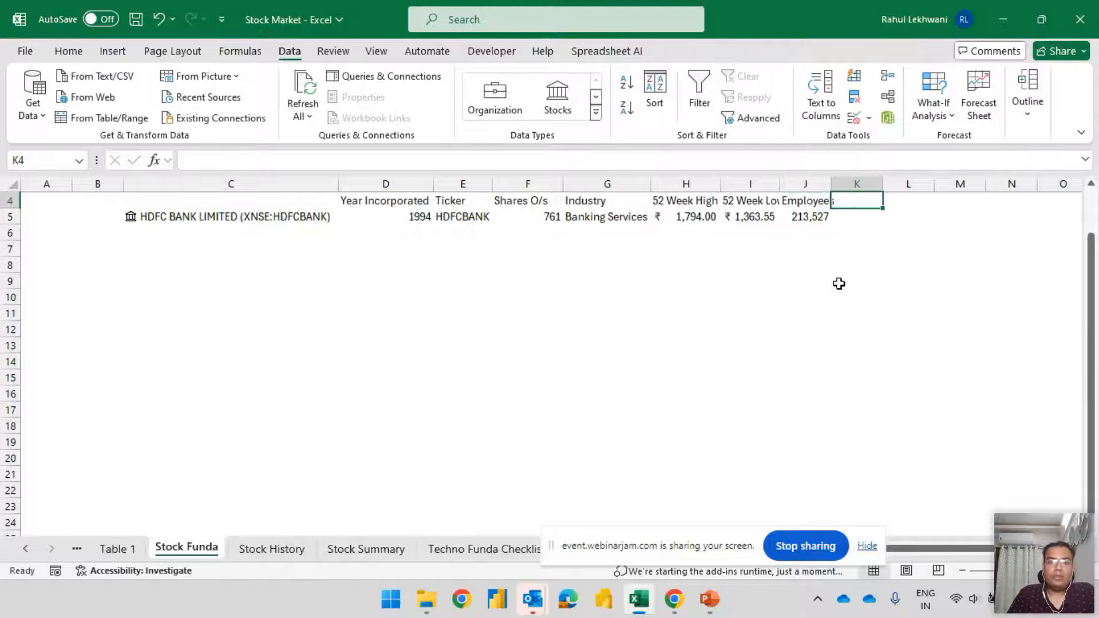
Extract the stock's Exchange field into K5, widen column K, and enter the header Exchange in K4
{"action": "left_click", "coordinate": [200, 215]}
{"action": "left_click", "coordinate": [351, 203]}
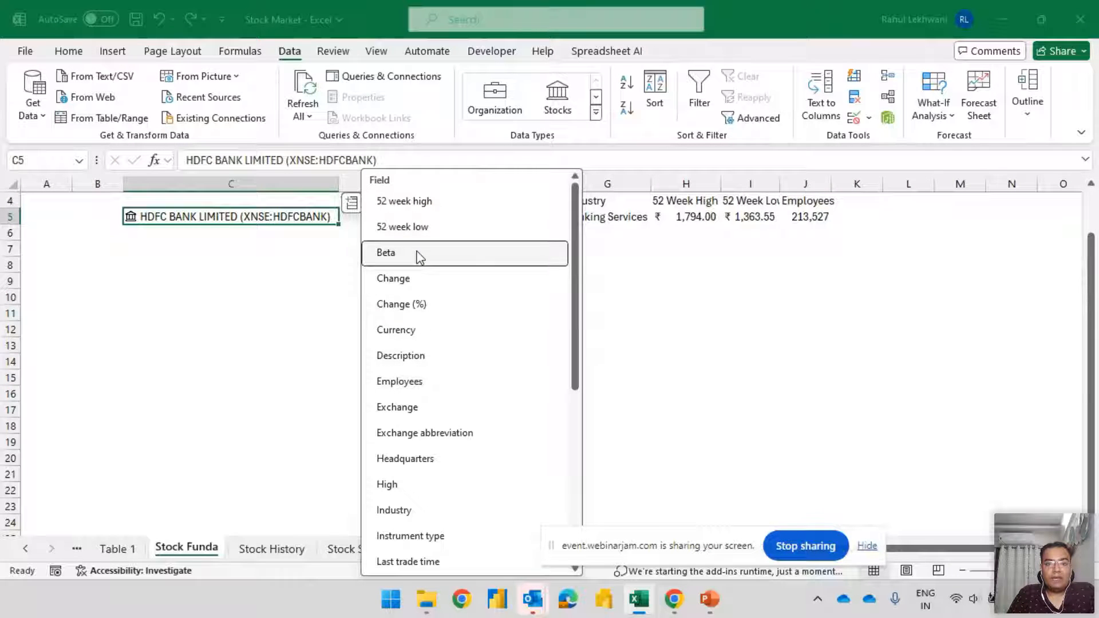
{"action": "left_click", "coordinate": [416, 421]}
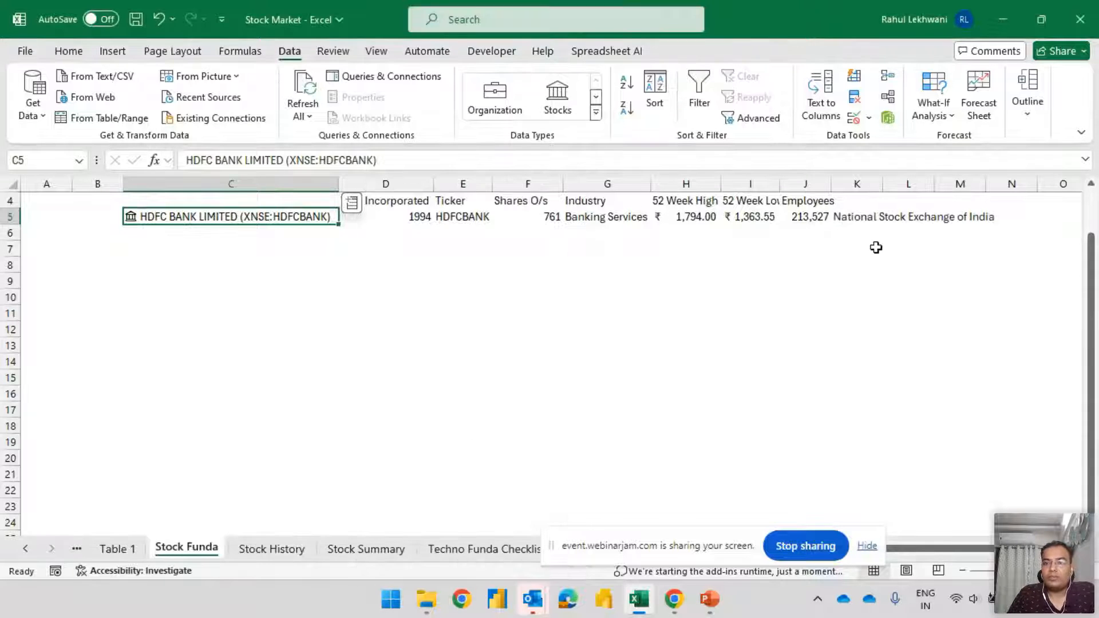
{"action": "left_click_drag", "start_coordinate": [884, 184], "coordinate": [1011, 182]}
{"action": "left_click", "coordinate": [912, 196]}
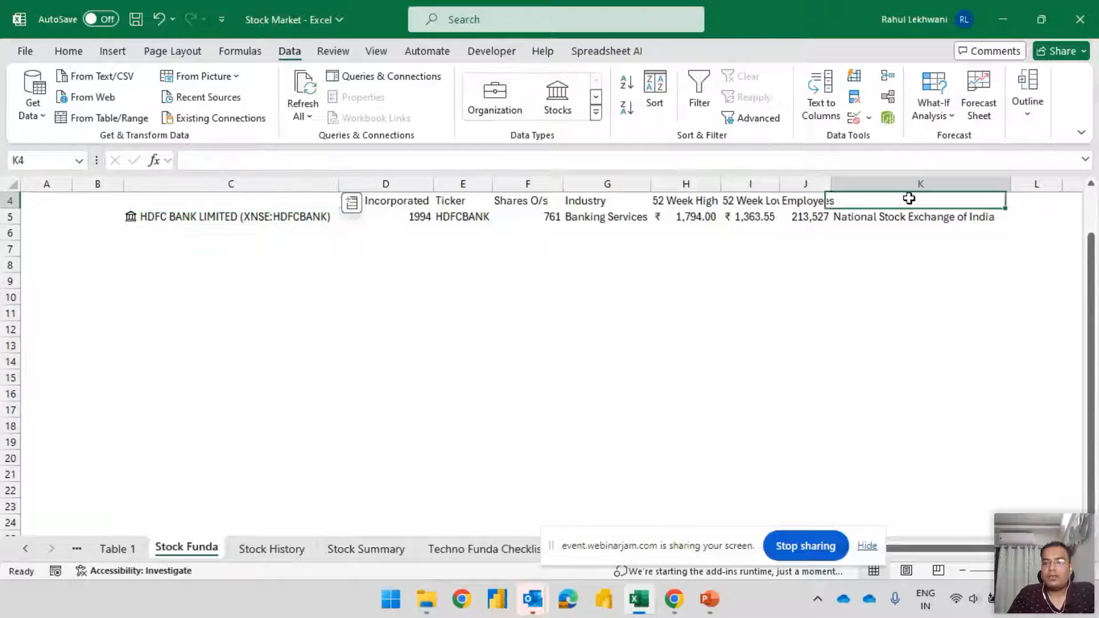
{"action": "type", "text": "Exchan"}
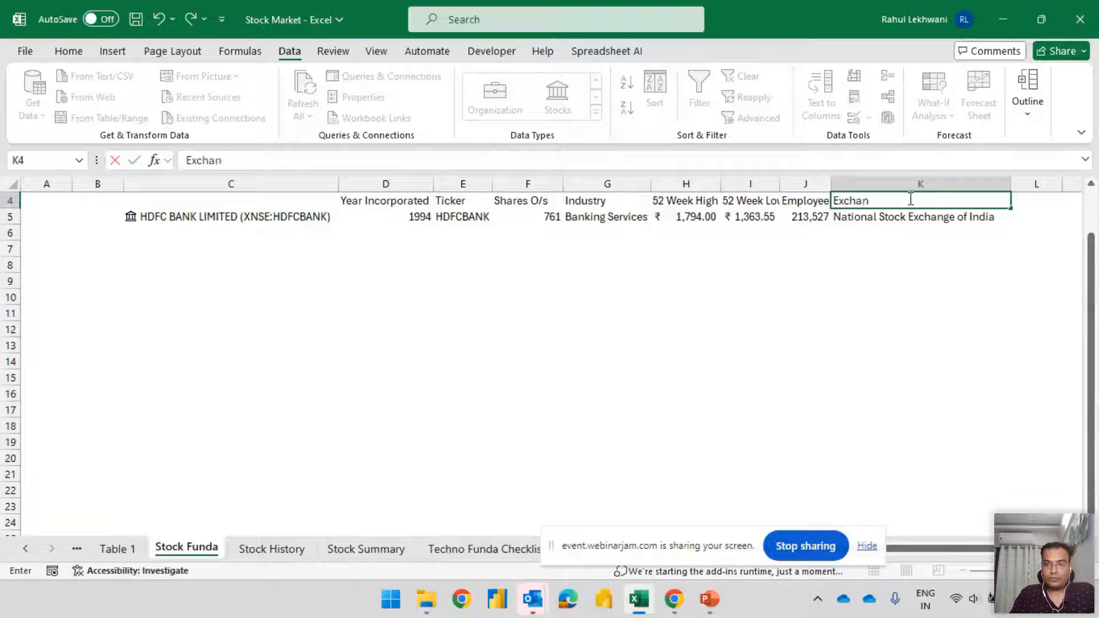
{"action": "type", "text": "ge"}
{"action": "key", "text": "Tab"}
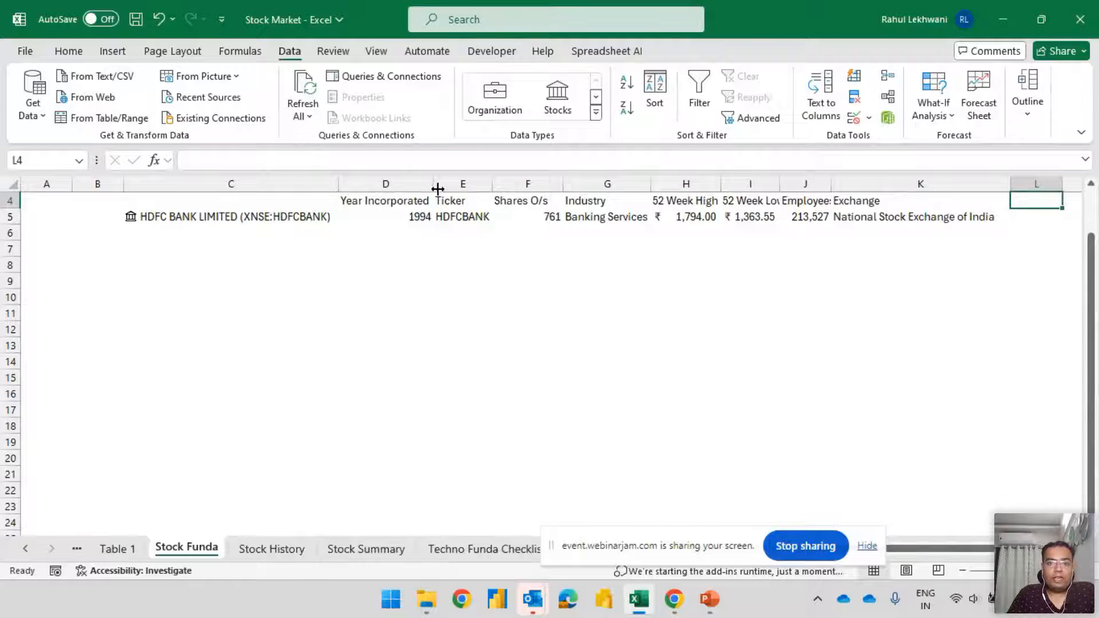
Narrow the Year Incorporated column and delete the empty columns A and B
{"action": "left_click_drag", "start_coordinate": [438, 189], "coordinate": [414, 187]}
{"action": "left_click_drag", "start_coordinate": [95, 183], "coordinate": [52, 179]}
{"action": "key", "text": "ctrl+minus"}
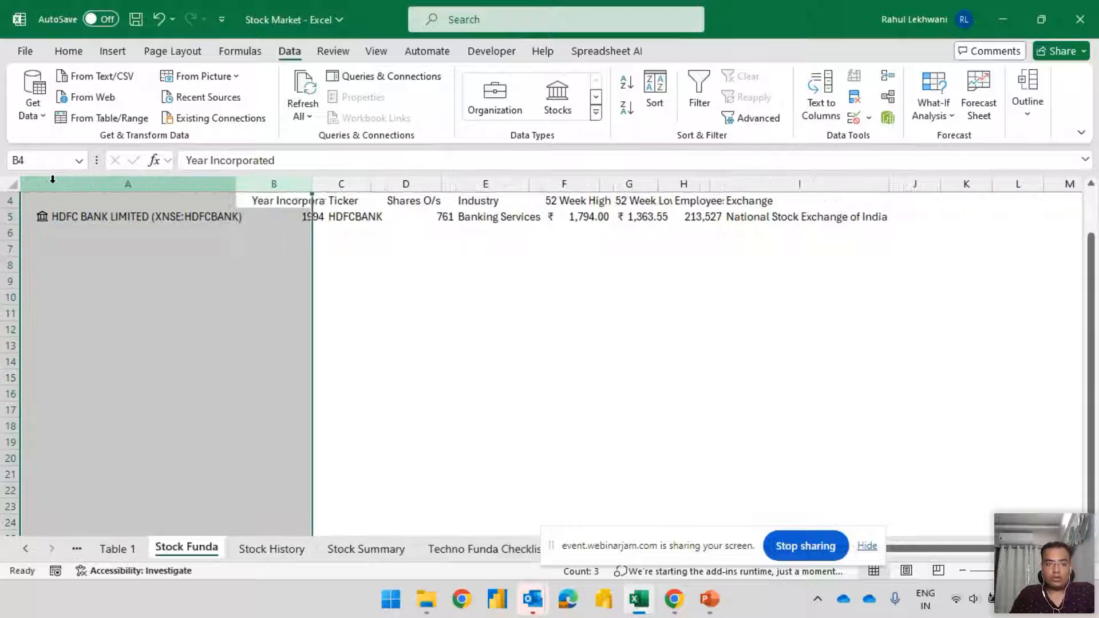
{"action": "left_click", "coordinate": [138, 312]}
Center-align the headers and values in B4:I5 and autofit their column widths
{"action": "left_click_drag", "start_coordinate": [274, 201], "coordinate": [755, 210]}
{"action": "key", "text": "alt+h"}
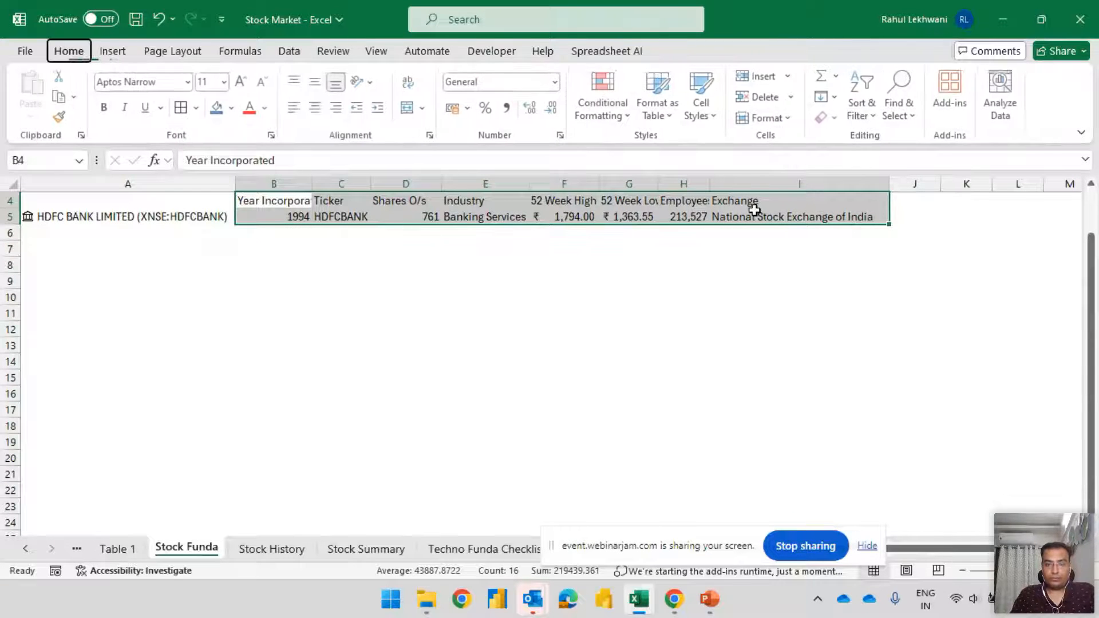
{"action": "key", "text": "a"}
{"action": "key", "text": "c"}
{"action": "key", "text": "alt+h"}
{"action": "key", "text": "o"}
{"action": "key", "text": "i"}
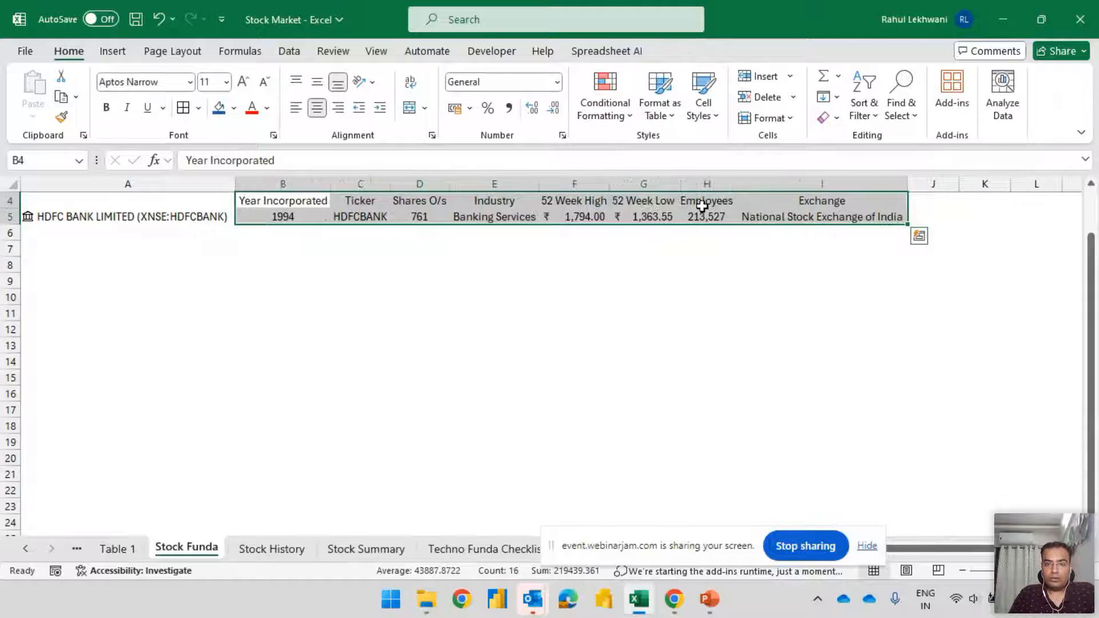
Extract the Price field of the HDFC Bank stock into J5 and autofit column J
{"action": "left_click", "coordinate": [224, 212]}
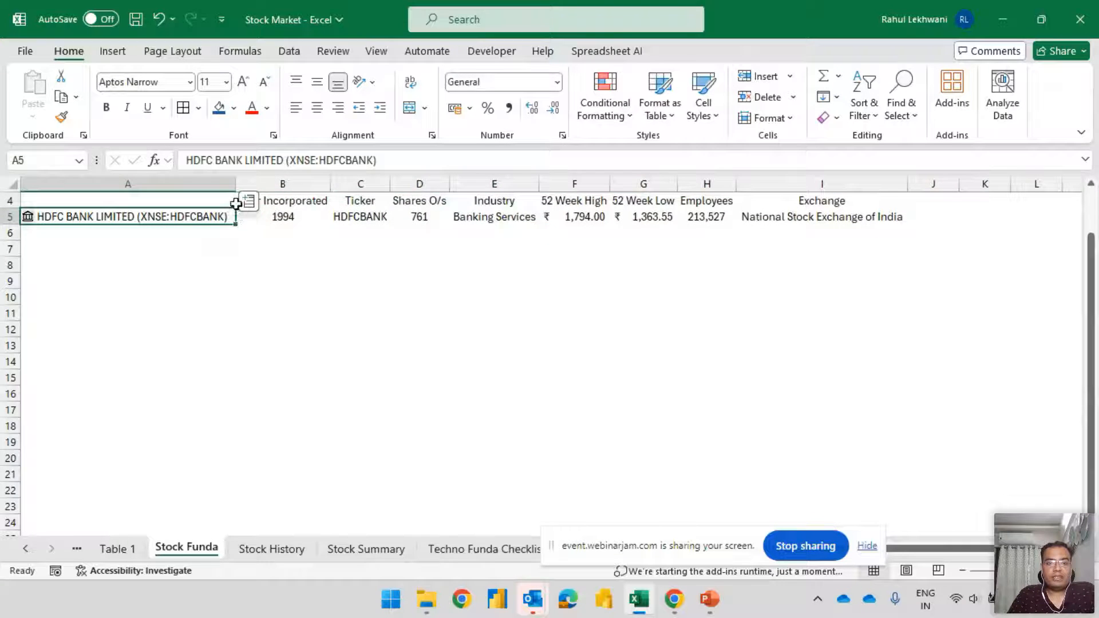
{"action": "left_click", "coordinate": [248, 203]}
{"action": "scroll", "coordinate": [378, 465], "scroll_direction": "down", "scroll_amount": 5}
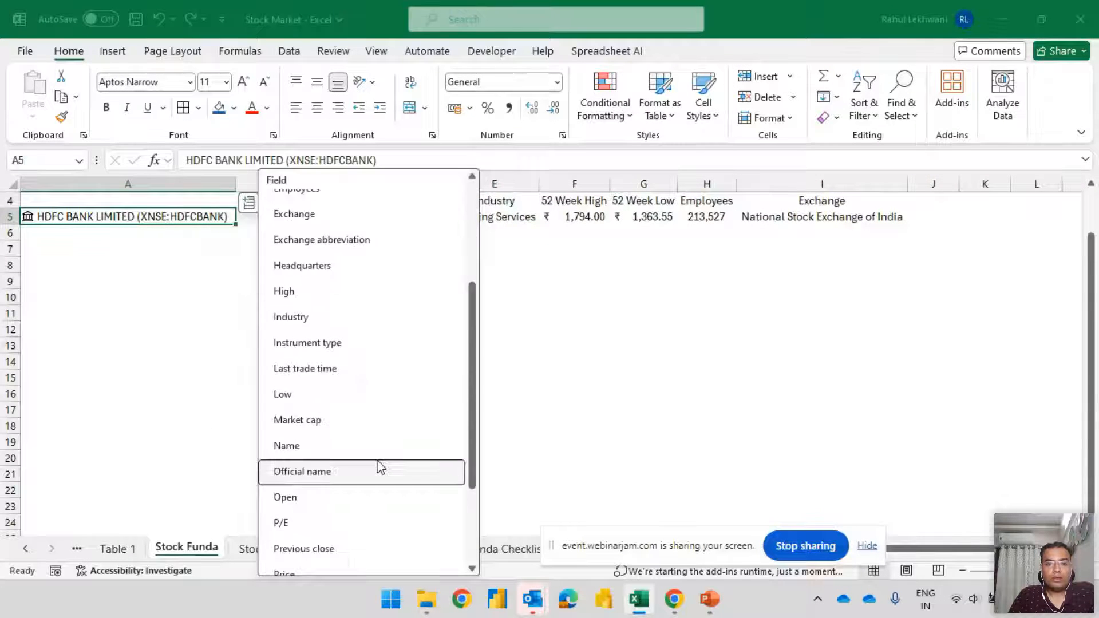
{"action": "scroll", "coordinate": [378, 465], "scroll_direction": "up", "scroll_amount": 3}
{"action": "scroll", "coordinate": [351, 449], "scroll_direction": "down", "scroll_amount": 4}
{"action": "scroll", "coordinate": [354, 458], "scroll_direction": "down", "scroll_amount": 1}
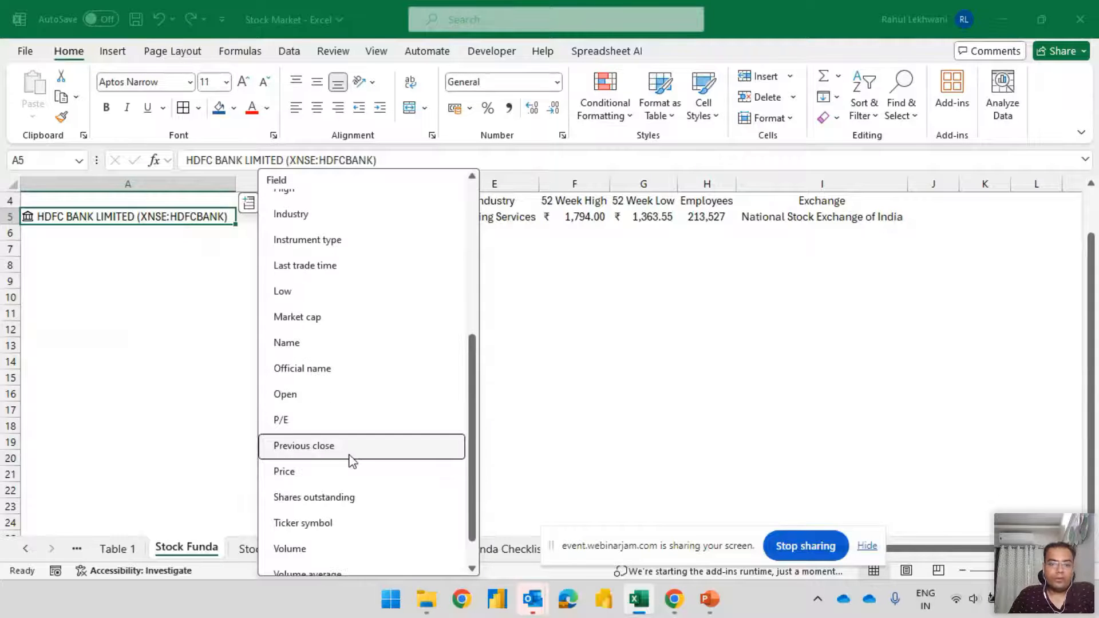
{"action": "scroll", "coordinate": [351, 461], "scroll_direction": "down", "scroll_amount": 1}
{"action": "left_click", "coordinate": [295, 434]}
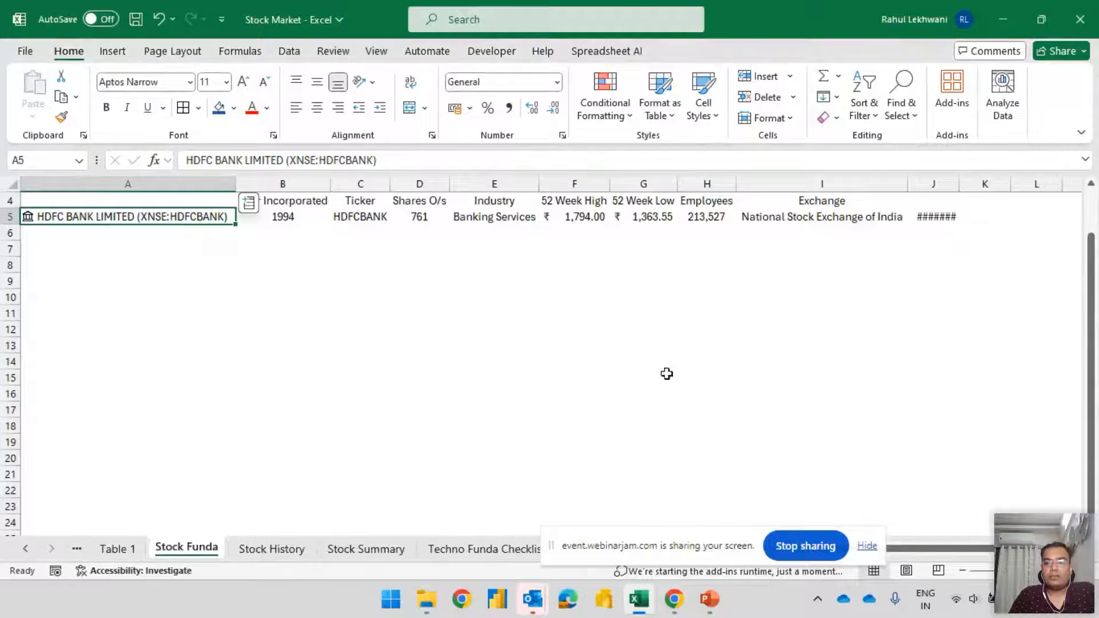
{"action": "double_click", "coordinate": [960, 183]}
{"action": "left_click", "coordinate": [948, 217]}
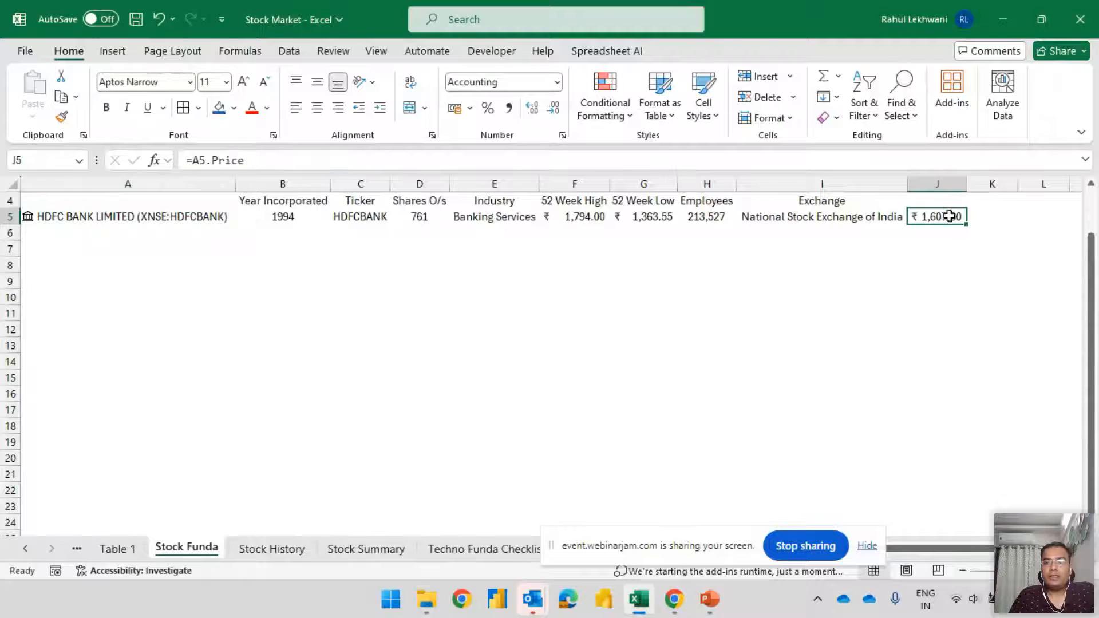
Enter the header Current Price in J4 and autofit column J to it
{"action": "left_click", "coordinate": [945, 202]}
{"action": "type", "text": "Current Price"}
{"action": "key", "text": "Tab"}
{"action": "double_click", "coordinate": [966, 184]}
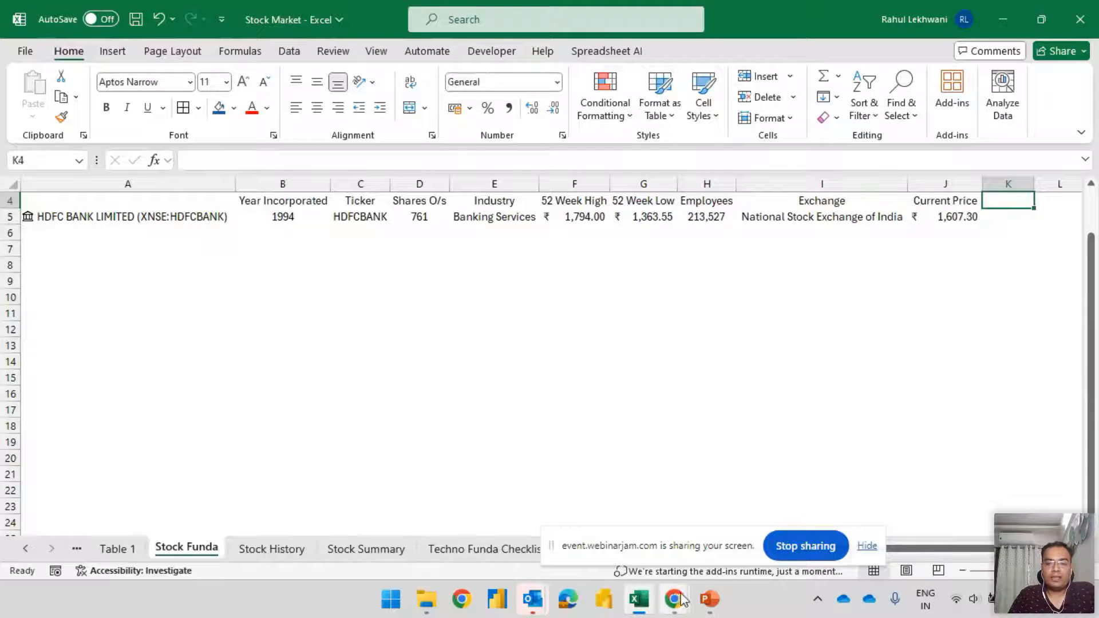
Switch to Chrome, search Google for "hdfc bank share price" in a new tab, and highlight the quoted price
{"action": "mouse_move", "coordinate": [674, 599]}
{"action": "left_click", "coordinate": [574, 527]}
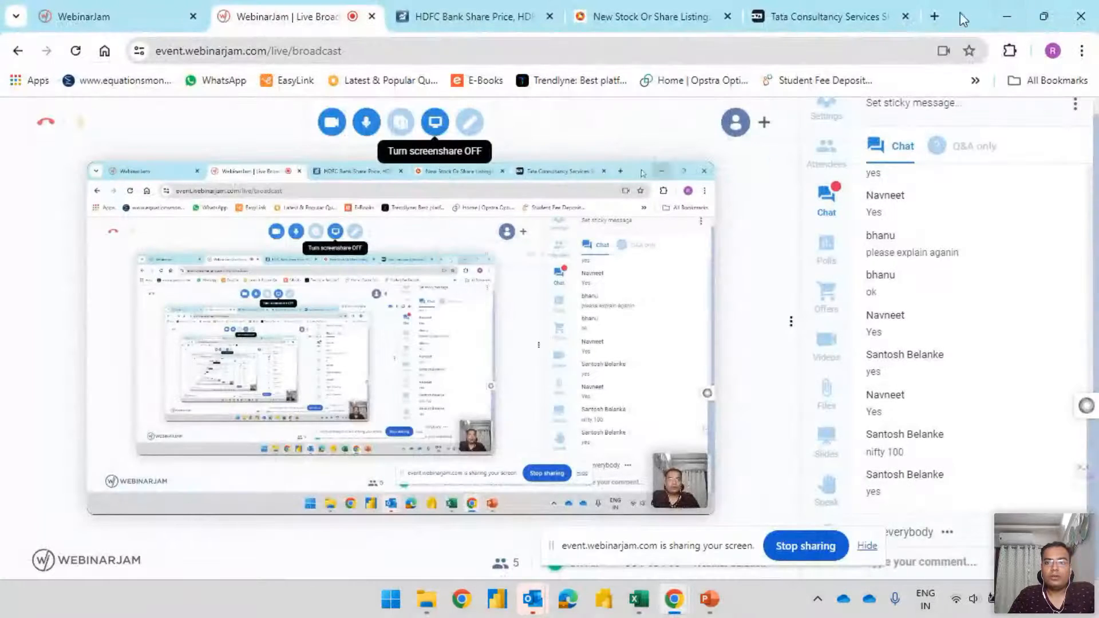
{"action": "left_click", "coordinate": [935, 17]}
{"action": "type", "text": "hdfc"}
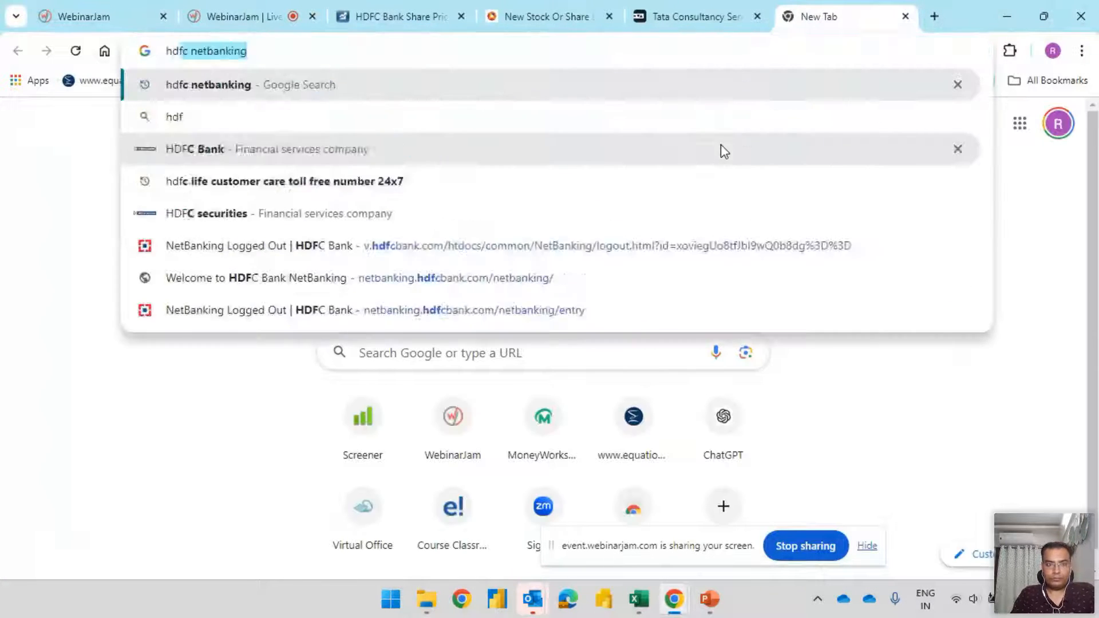
{"action": "type", "text": " bank share proce"}
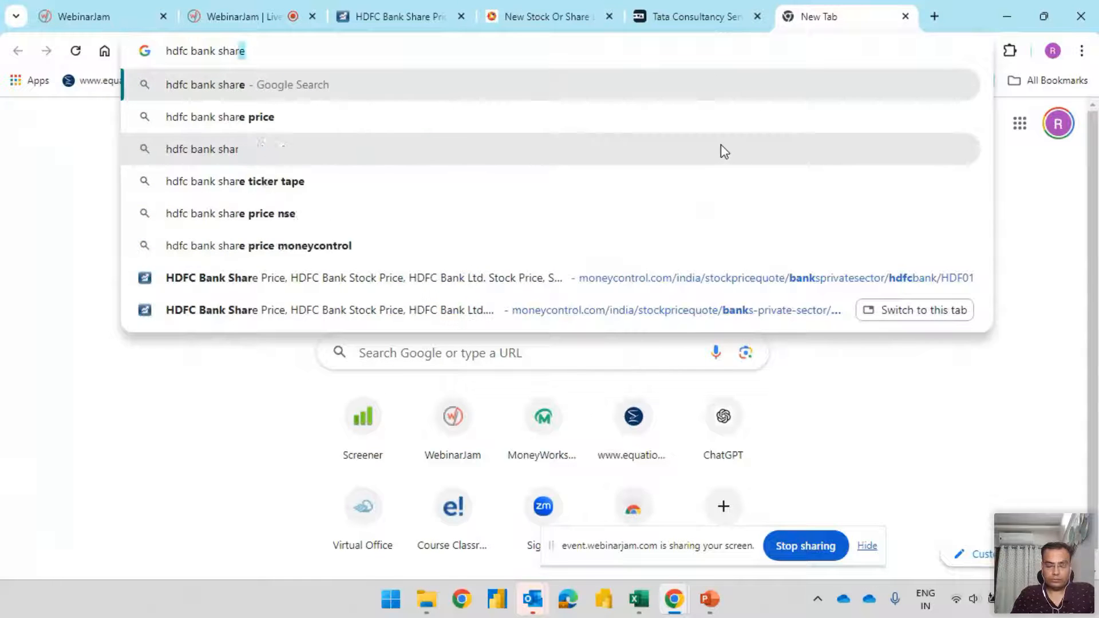
{"action": "key", "text": "BackSpace"}
{"action": "key", "text": "BackSpace"}
{"action": "key", "text": "BackSpace"}
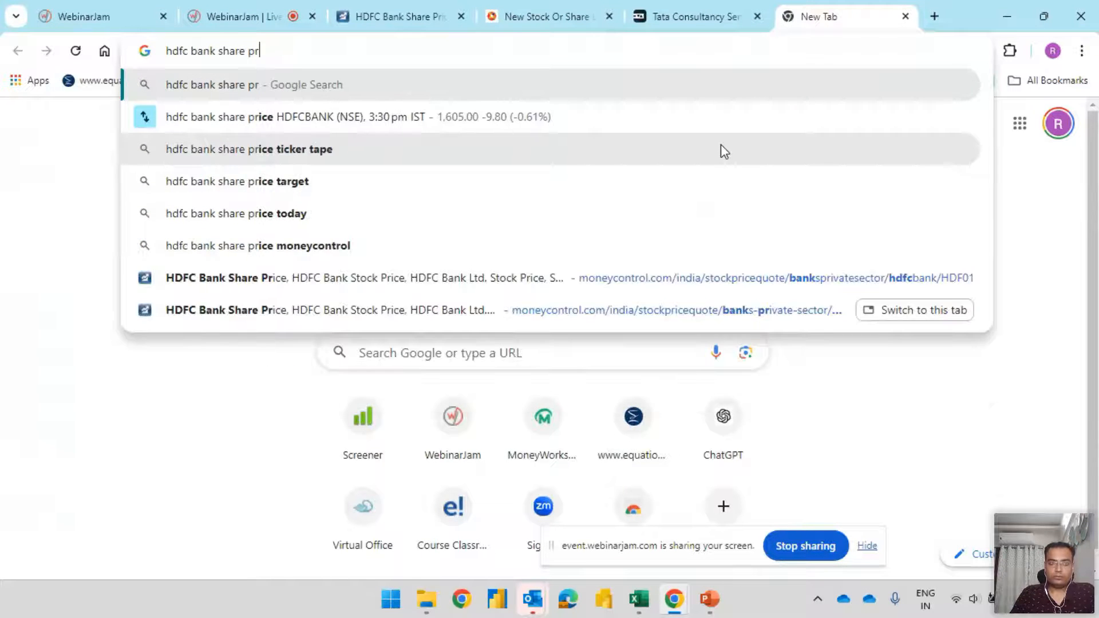
{"action": "type", "text": "ice"}
{"action": "key", "text": "Return"}
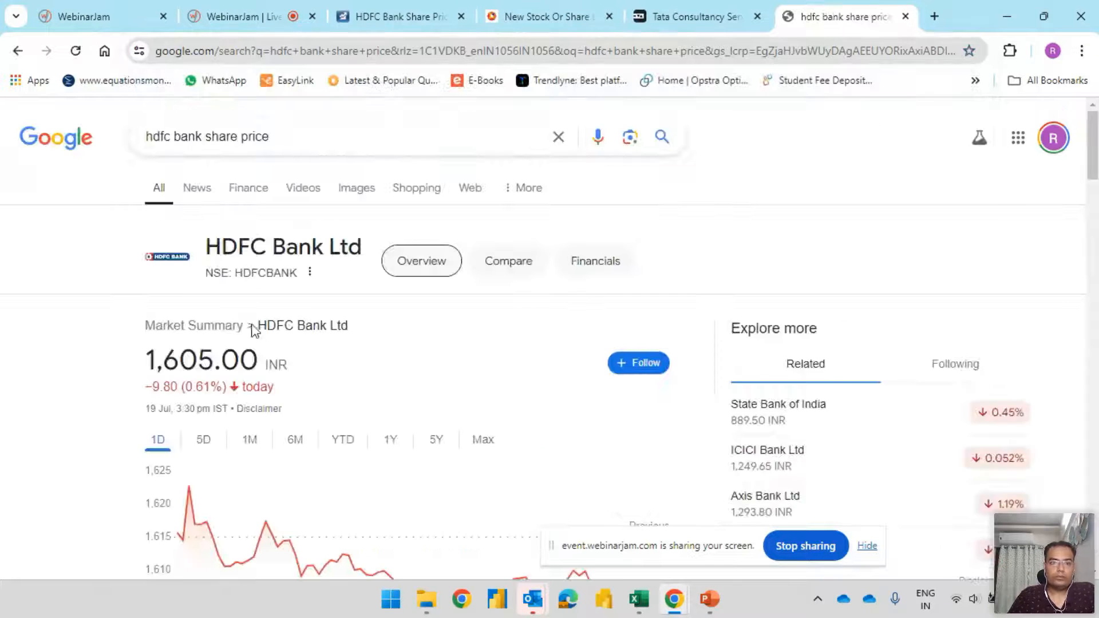
{"action": "left_click_drag", "start_coordinate": [156, 360], "coordinate": [310, 366]}
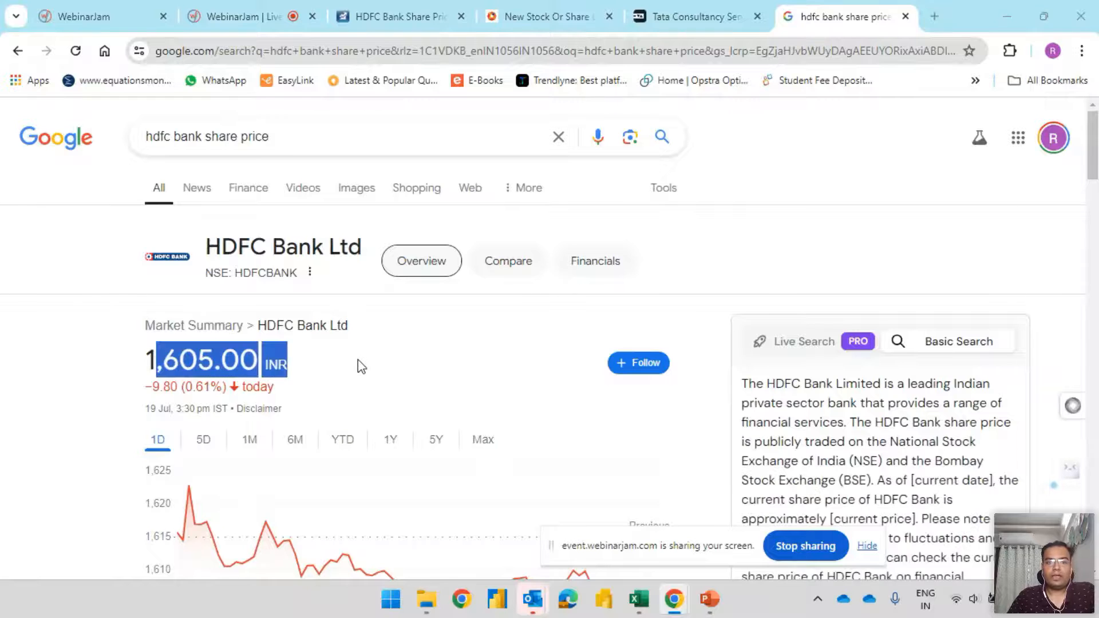
Compare the HDFC Bank price in J5 with the share price quoted on Google
{"action": "key", "text": "alt+Tab"}
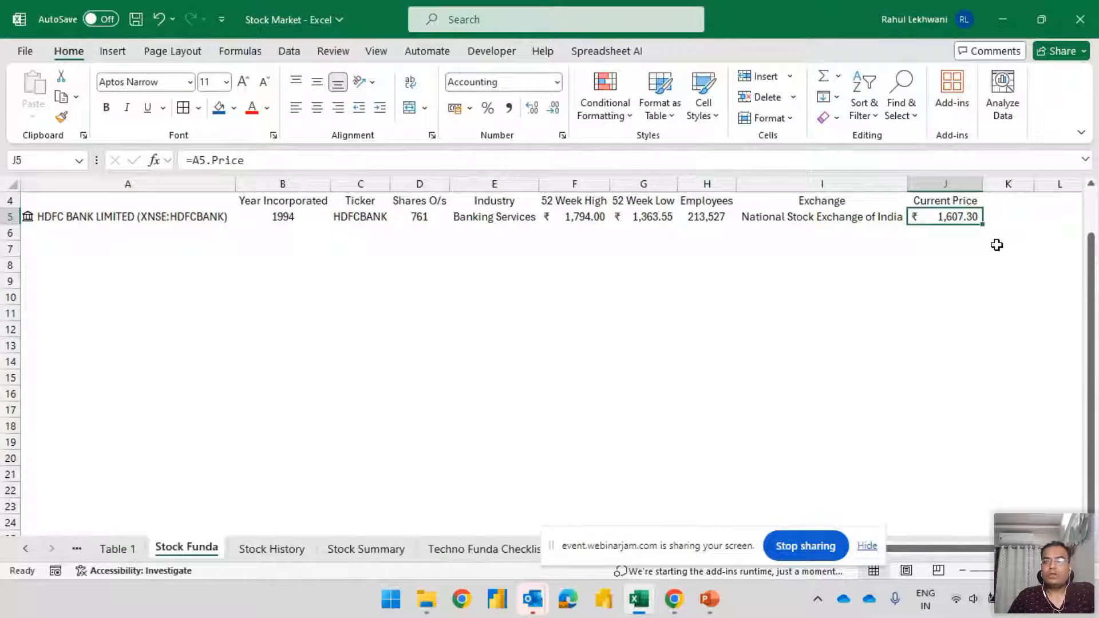
{"action": "key", "text": "alt+Tab"}
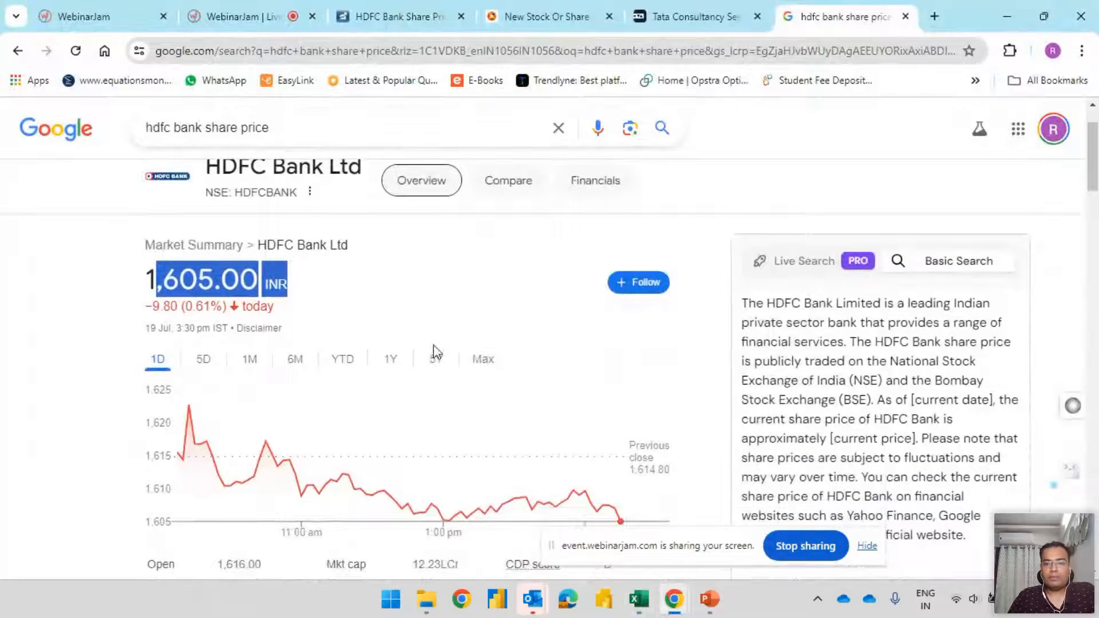
{"action": "scroll", "coordinate": [436, 356], "scroll_direction": "down", "scroll_amount": 5}
{"action": "scroll", "coordinate": [481, 360], "scroll_direction": "up", "scroll_amount": 7}
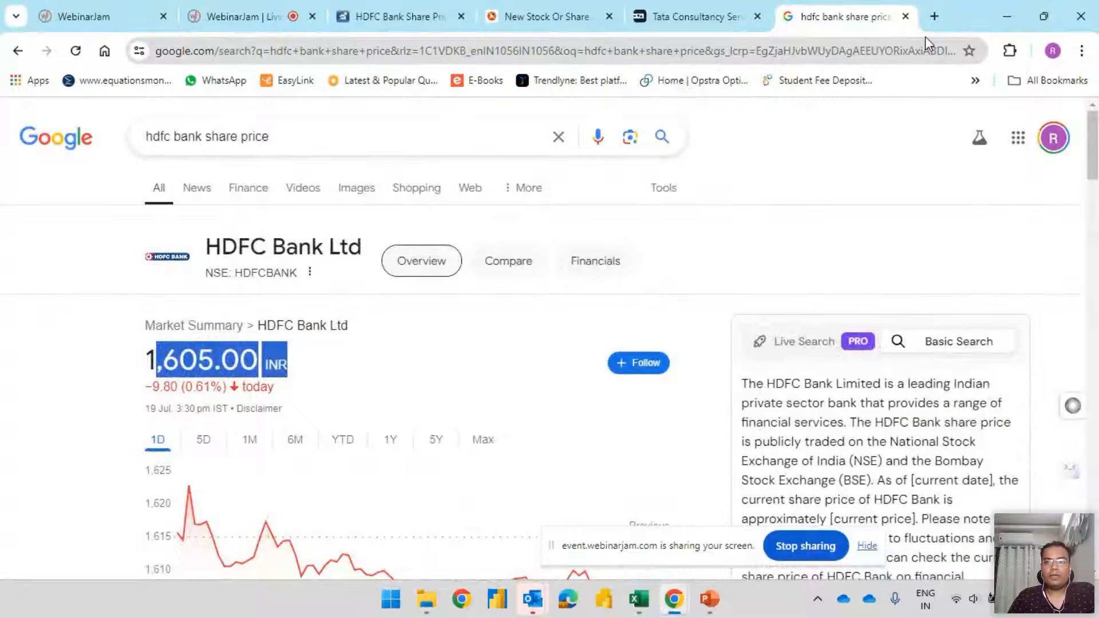
Search Tickertape for "hdfc bank" and compare the listed HDFC Bank Ltd price with J5 in the workbook
{"action": "left_click", "coordinate": [692, 16]}
{"action": "scroll", "coordinate": [618, 247], "scroll_direction": "up", "scroll_amount": 5}
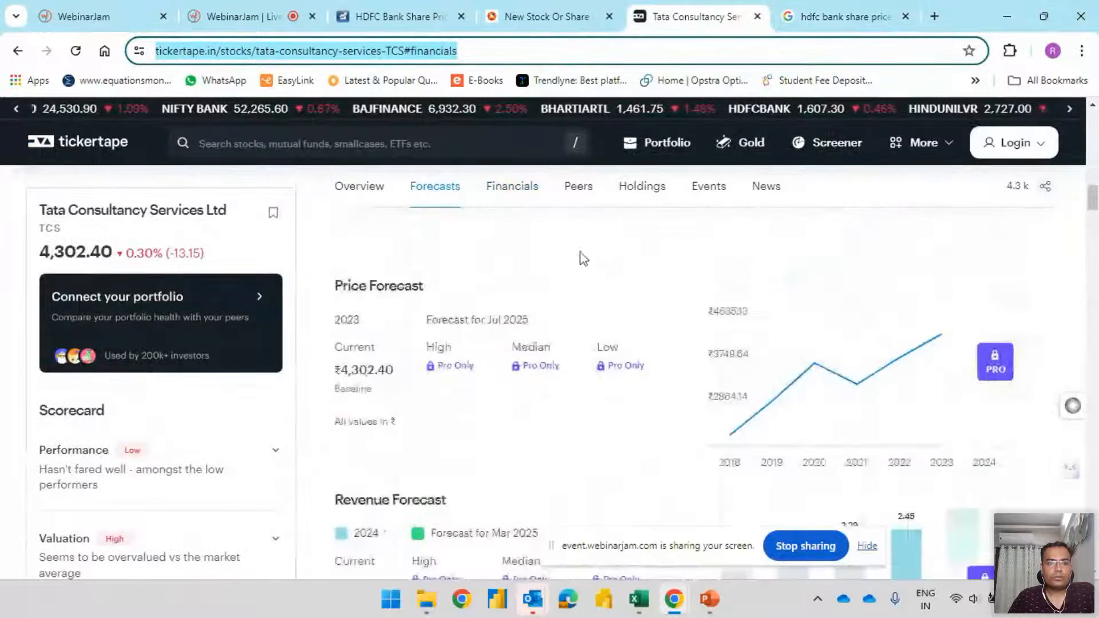
{"action": "scroll", "coordinate": [534, 250], "scroll_direction": "up", "scroll_amount": 5}
{"action": "left_click", "coordinate": [270, 140]}
{"action": "type", "text": "hdfc bank"}
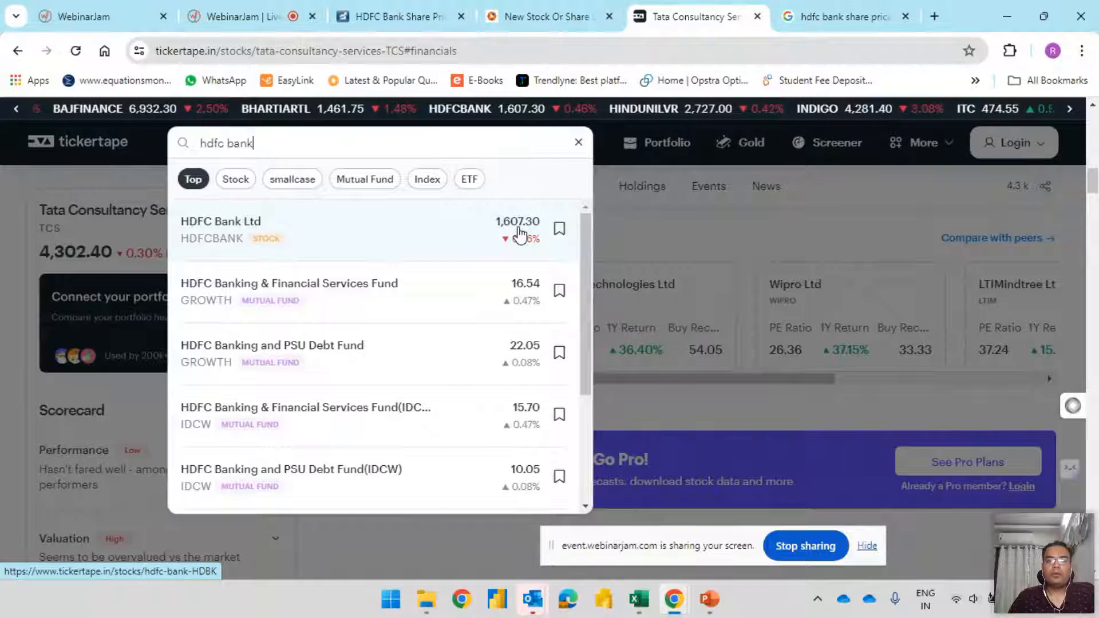
{"action": "key", "text": "alt+Tab"}
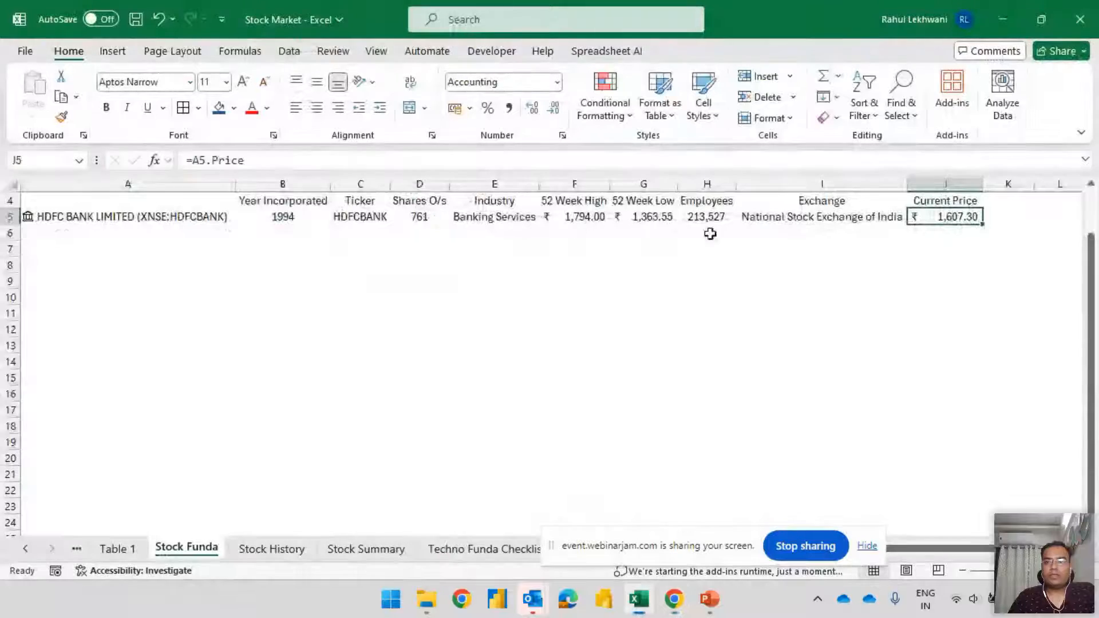
{"action": "key", "text": "alt+Tab"}
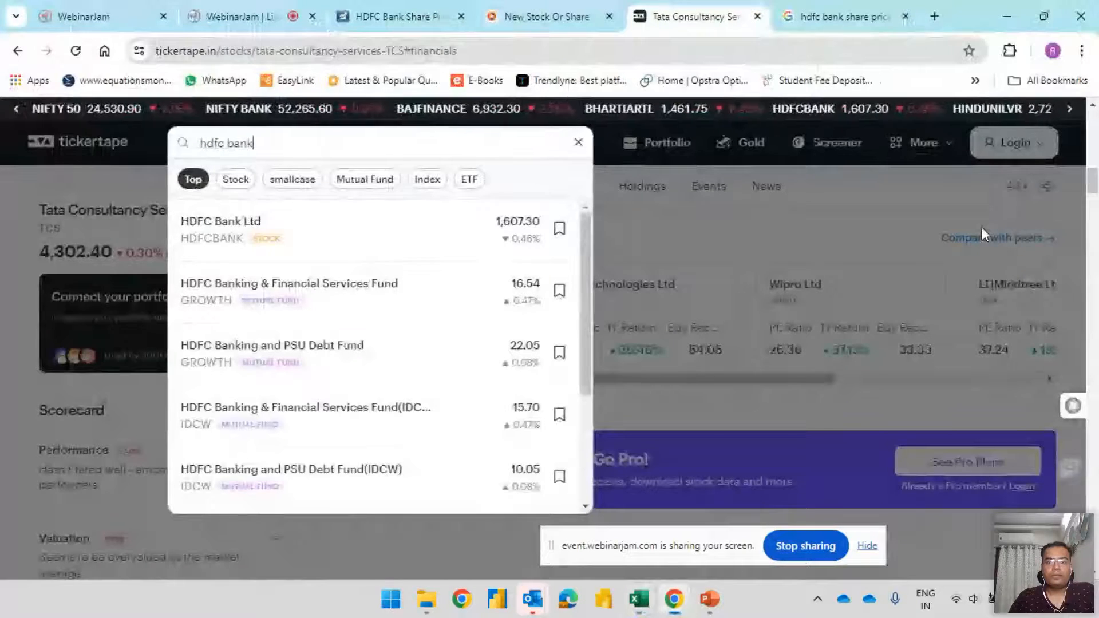
Open the HDFC Bank Ltd stock page on Tickertape, highlight its current price, and return to Excel
{"action": "left_click", "coordinate": [286, 236]}
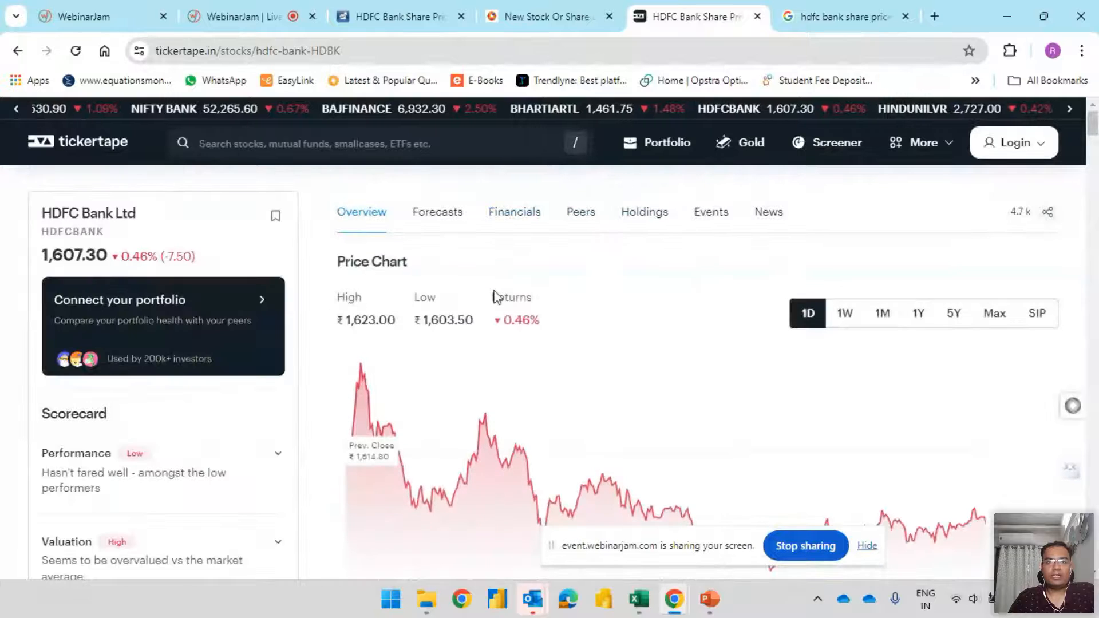
{"action": "double_click", "coordinate": [74, 255]}
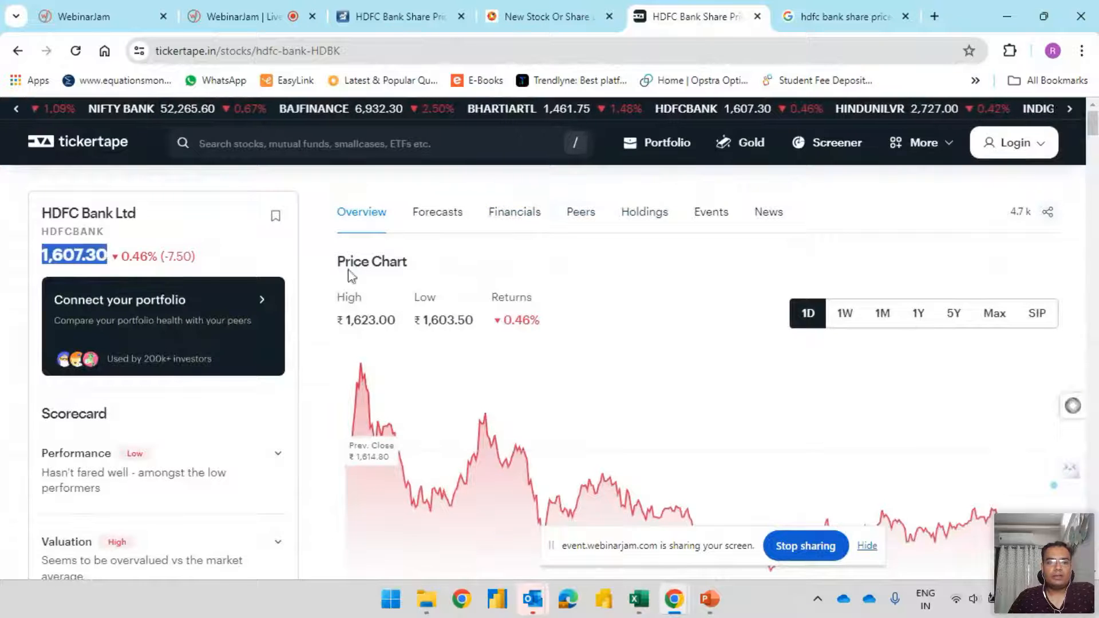
{"action": "key", "text": "alt+Tab"}
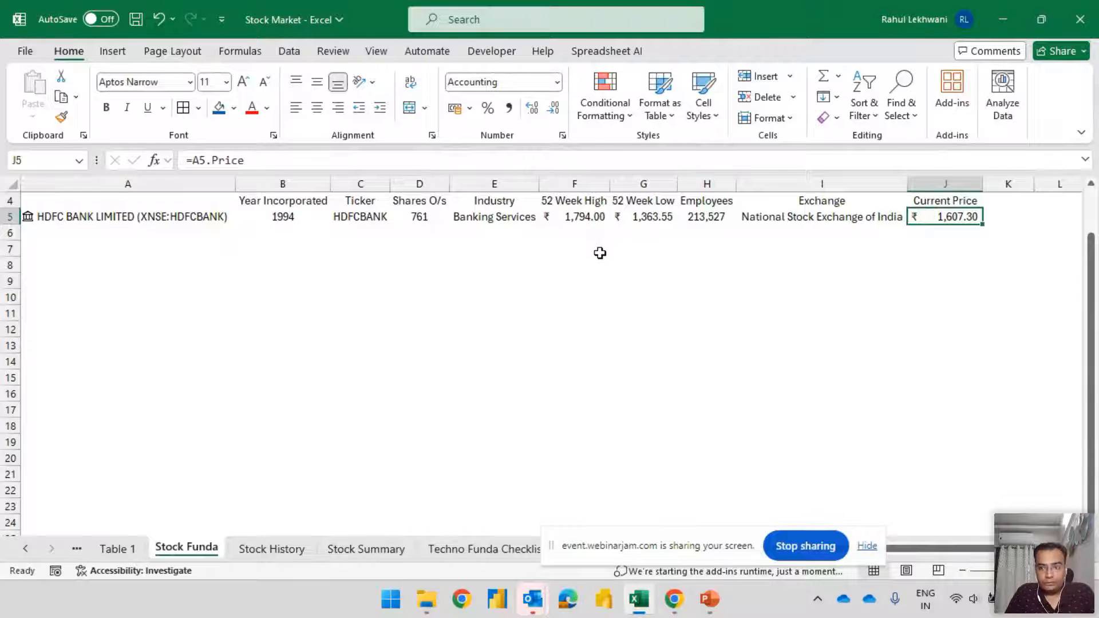
Extract the P/E field of the HDFC Bank stock into K5 and enter the header PE in K4
{"action": "left_click", "coordinate": [154, 225]}
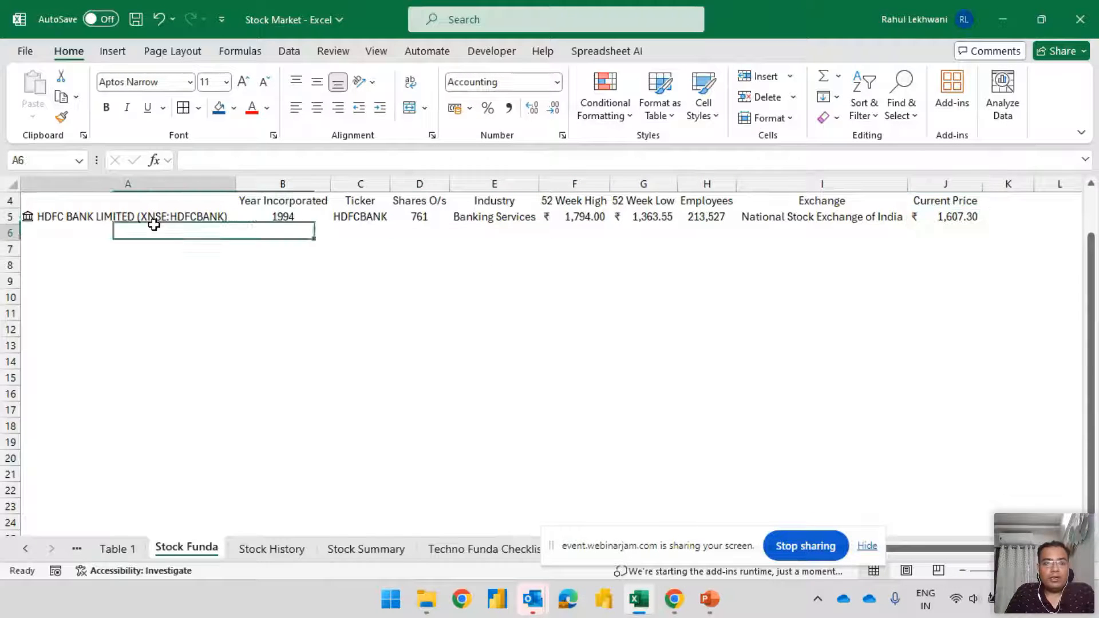
{"action": "left_click", "coordinate": [221, 217]}
{"action": "left_click", "coordinate": [248, 203]}
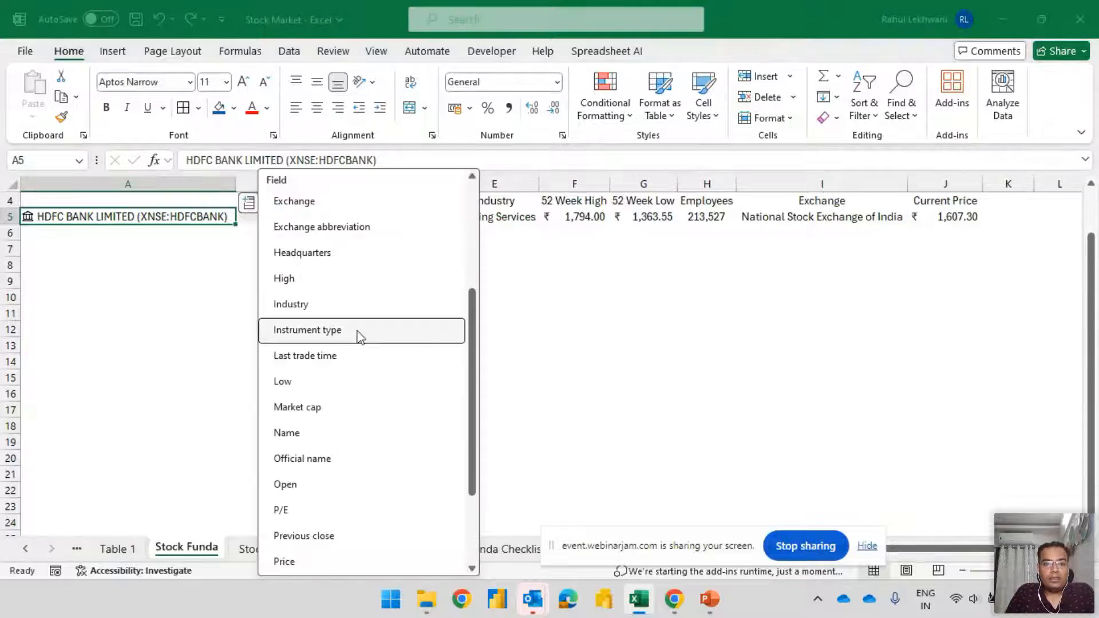
{"action": "scroll", "coordinate": [358, 337], "scroll_direction": "up", "scroll_amount": 5}
{"action": "scroll", "coordinate": [338, 239], "scroll_direction": "down", "scroll_amount": 5}
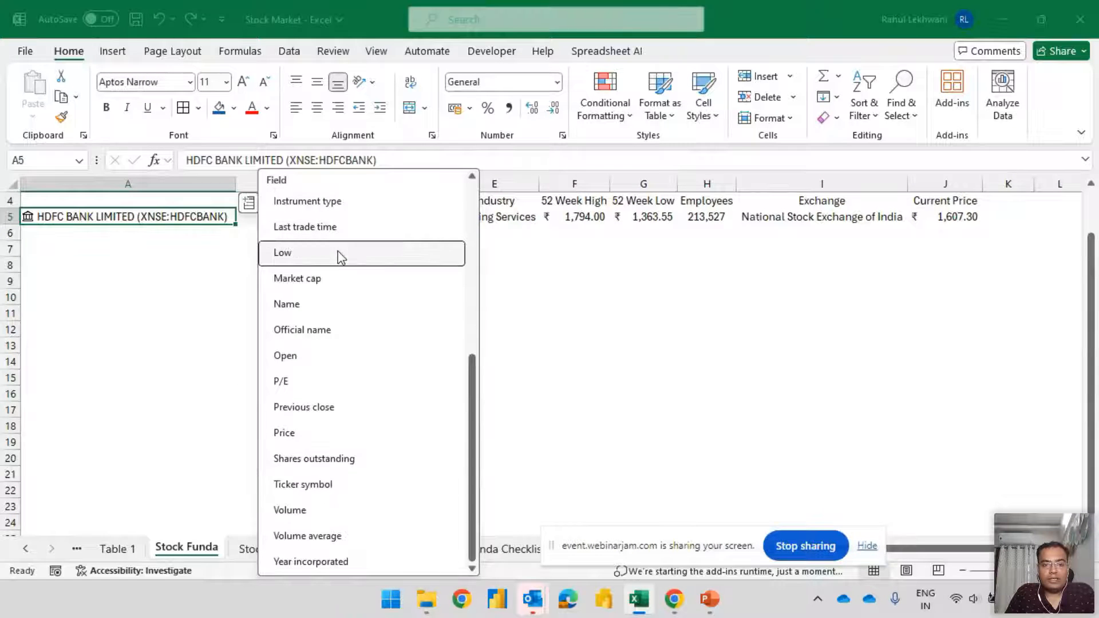
{"action": "left_click", "coordinate": [309, 381]}
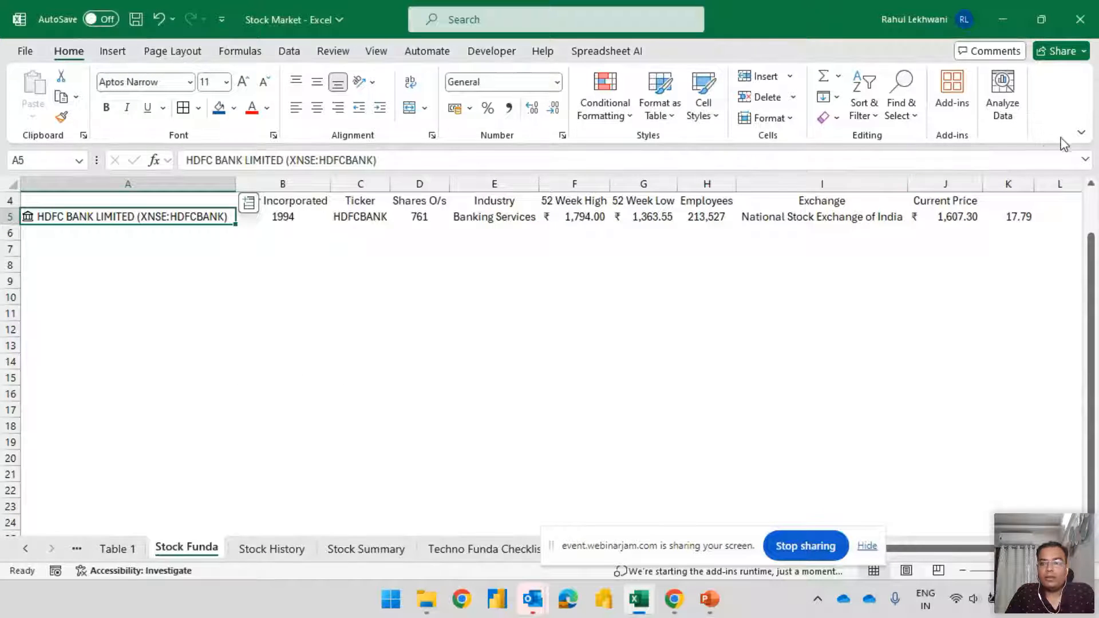
{"action": "left_click", "coordinate": [1020, 197]}
{"action": "type", "text": "PE"}
{"action": "key", "text": "Return"}
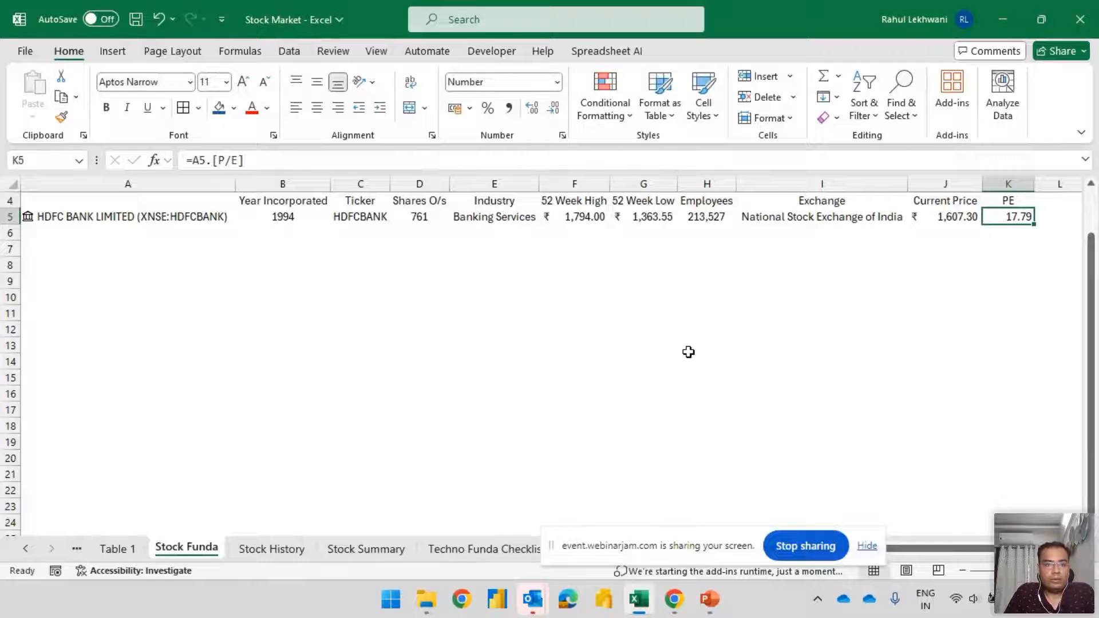
Review the extracted HDFC Bank fields along row 5 of the Stock Funda sheet
{"action": "key", "text": "Home"}
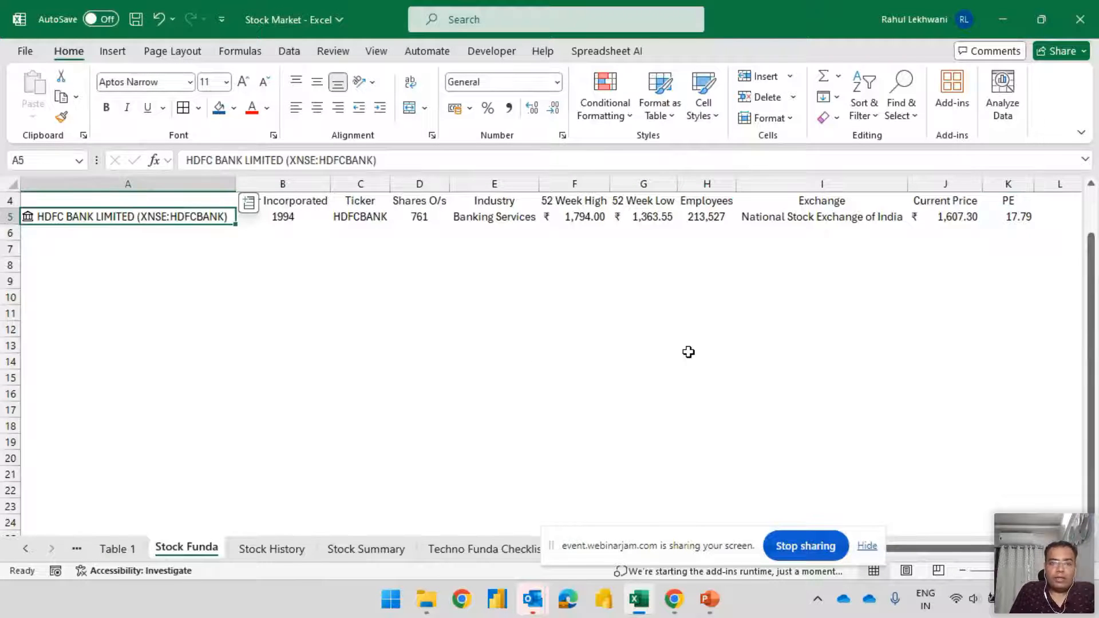
{"action": "key", "text": "Right"}
{"action": "key", "text": "Right"}
{"action": "key", "text": "Right"}
{"action": "key", "text": "Right"}
{"action": "key", "text": "Right"}
{"action": "key", "text": "Right"}
{"action": "key", "text": "Left"}
{"action": "key", "text": "Left"}
{"action": "key", "text": "Left"}
{"action": "key", "text": "Left"}
{"action": "key", "text": "Left"}
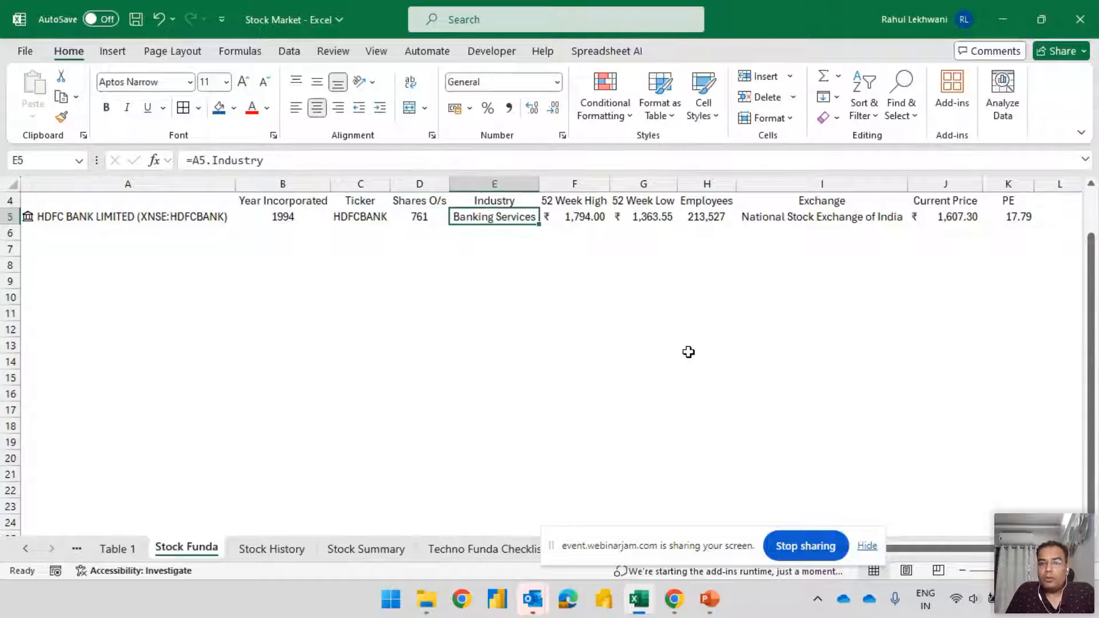
{"action": "key", "text": "Left"}
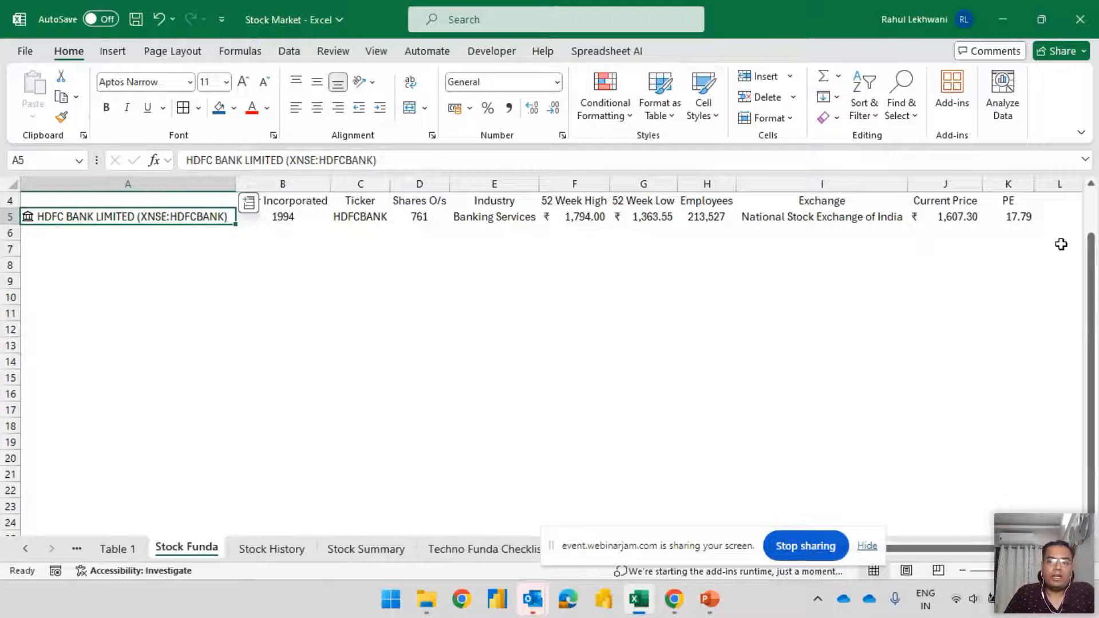
{"action": "key", "text": "Down"}
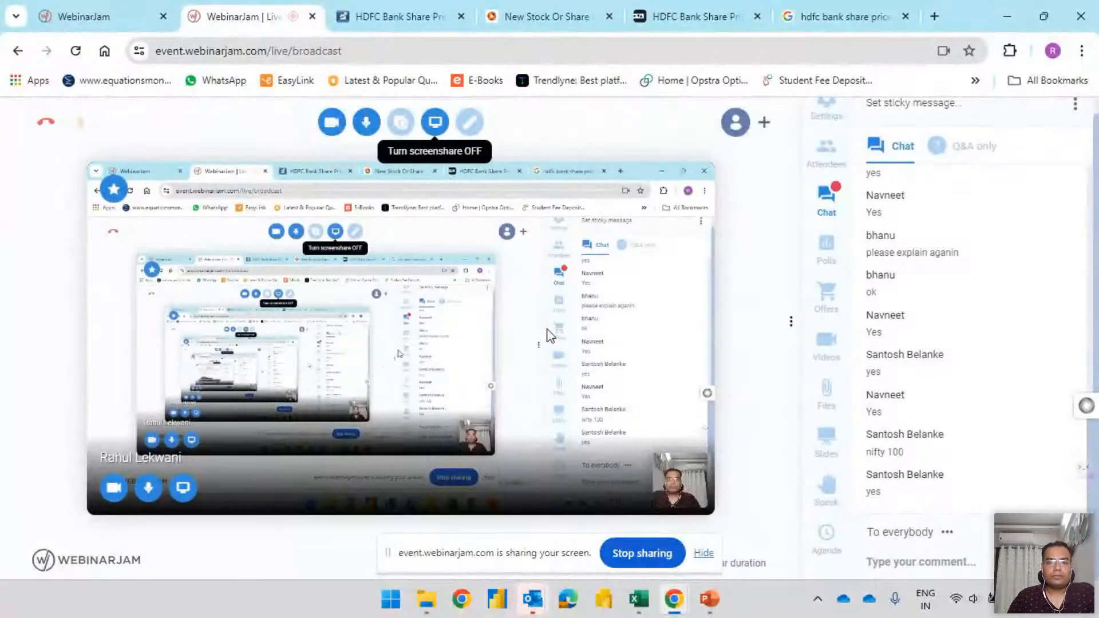
{"action": "key", "text": "alt+Tab"}
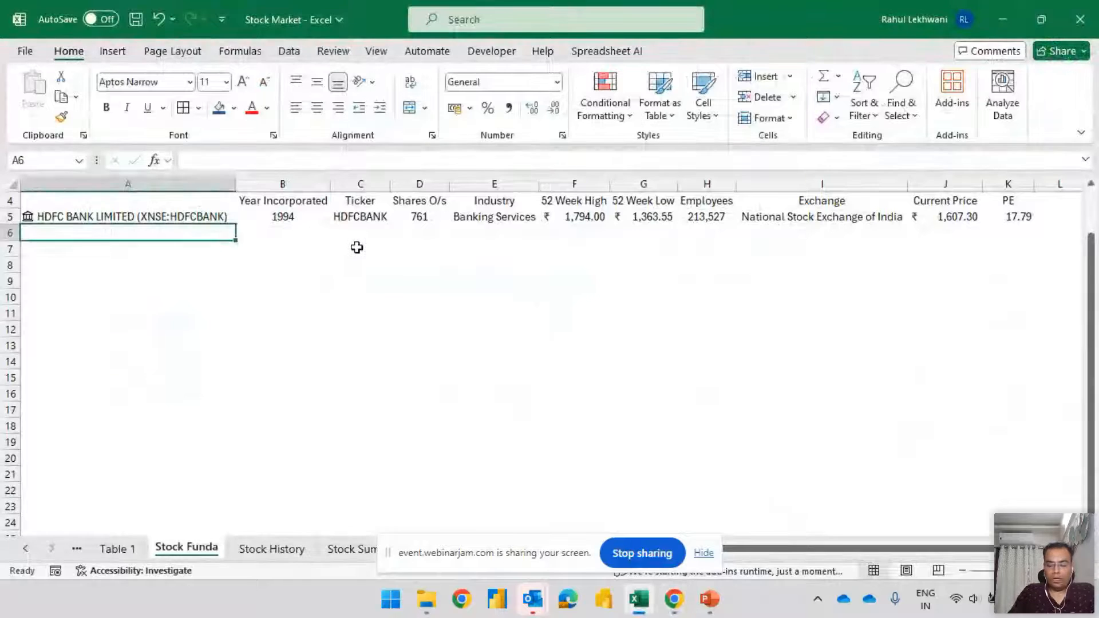
{"action": "key", "text": "Up"}
{"action": "key", "text": "ctrl+c"}
{"action": "key", "text": "Down"}
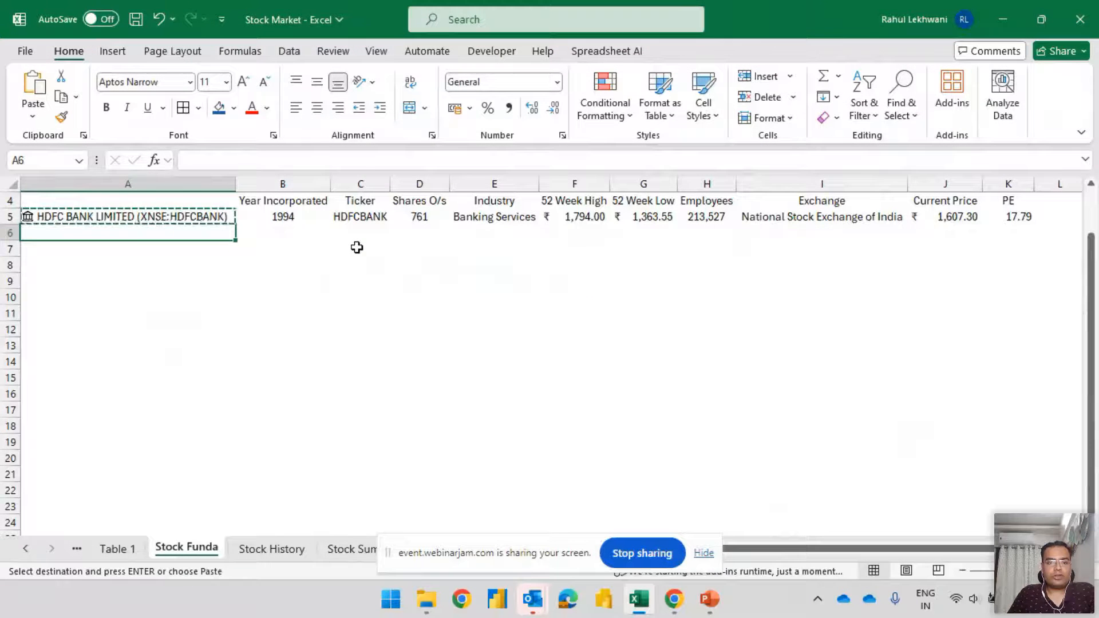
{"action": "key", "text": "Return"}
{"action": "key", "text": "Delete"}
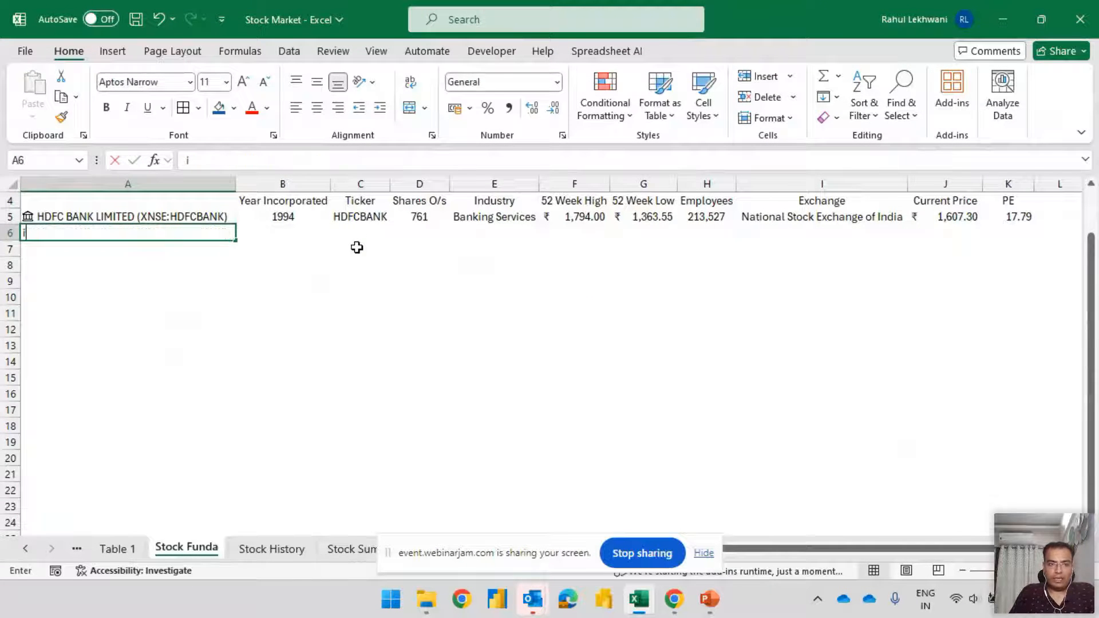
Enter icici bank in A6 and match it to the ICICI BANK LIMITED stock on the National Stock Exchange
{"action": "type", "text": "icici ban"}
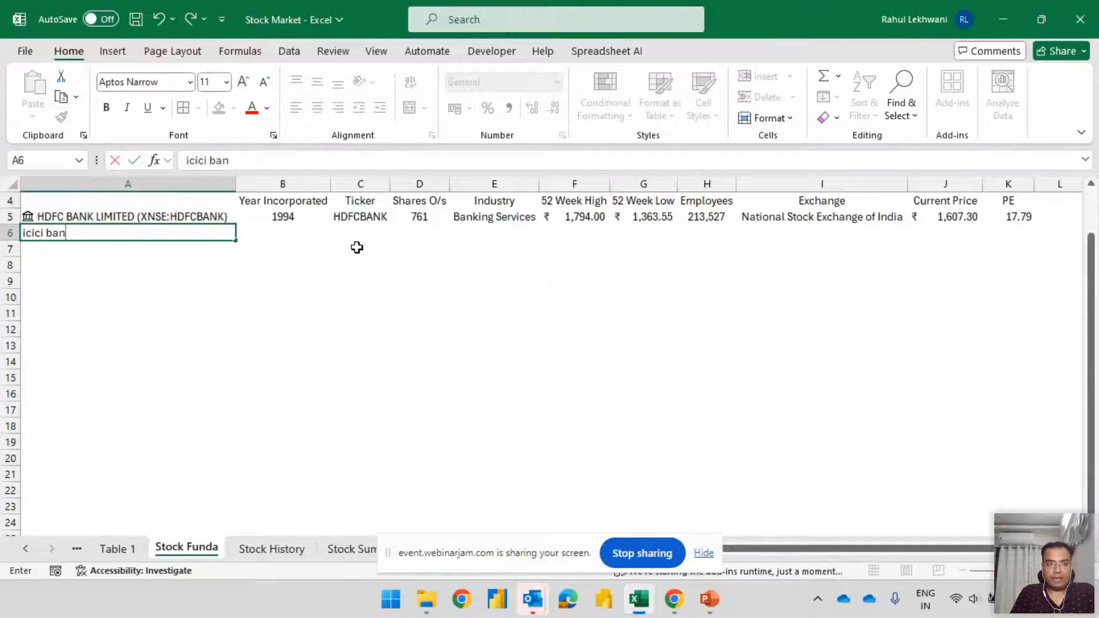
{"action": "type", "text": "k"}
{"action": "key", "text": "Tab"}
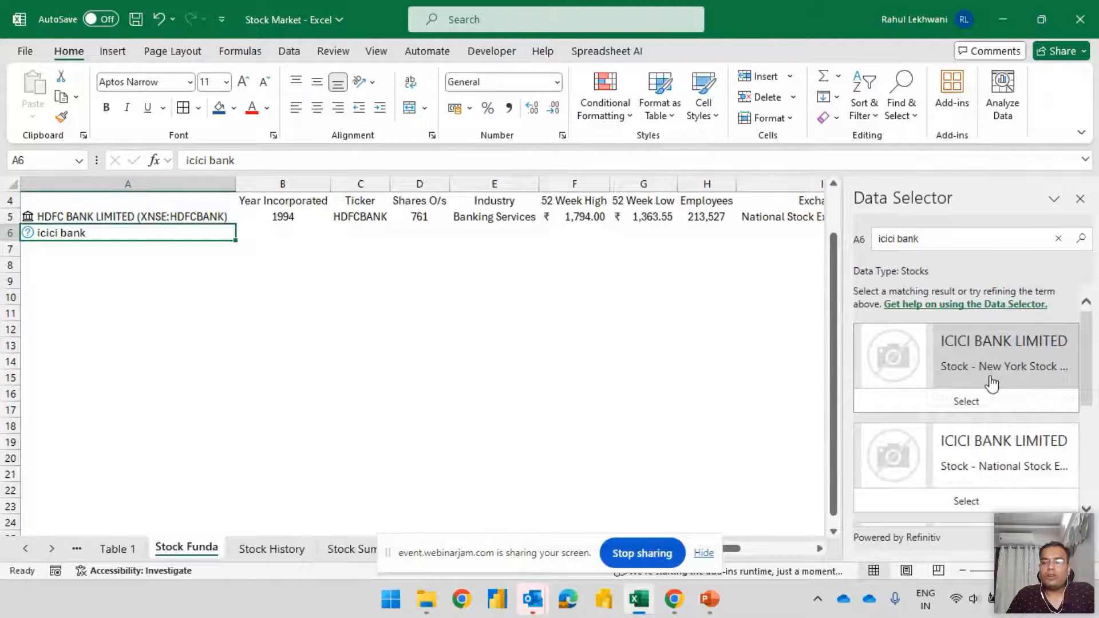
{"action": "left_click", "coordinate": [985, 502]}
Fill the HDFC Bank field formulas from B5:K5 down into B6:K6 for ICICI Bank
{"action": "left_click", "coordinate": [286, 233]}
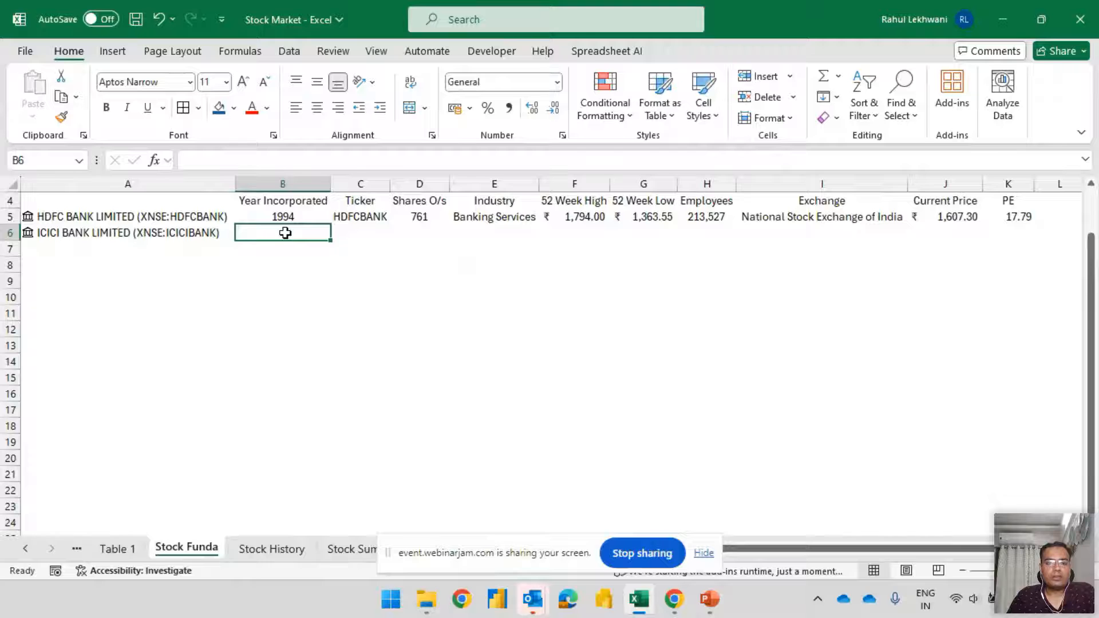
{"action": "key", "text": "shift+Right"}
{"action": "key", "text": "shift+Right"}
{"action": "key", "text": "shift+Right"}
{"action": "key", "text": "shift+Right"}
{"action": "key", "text": "shift+Right"}
{"action": "key", "text": "shift+Right"}
{"action": "key", "text": "shift+Right"}
{"action": "key", "text": "shift+Right"}
{"action": "key", "text": "shift+Right"}
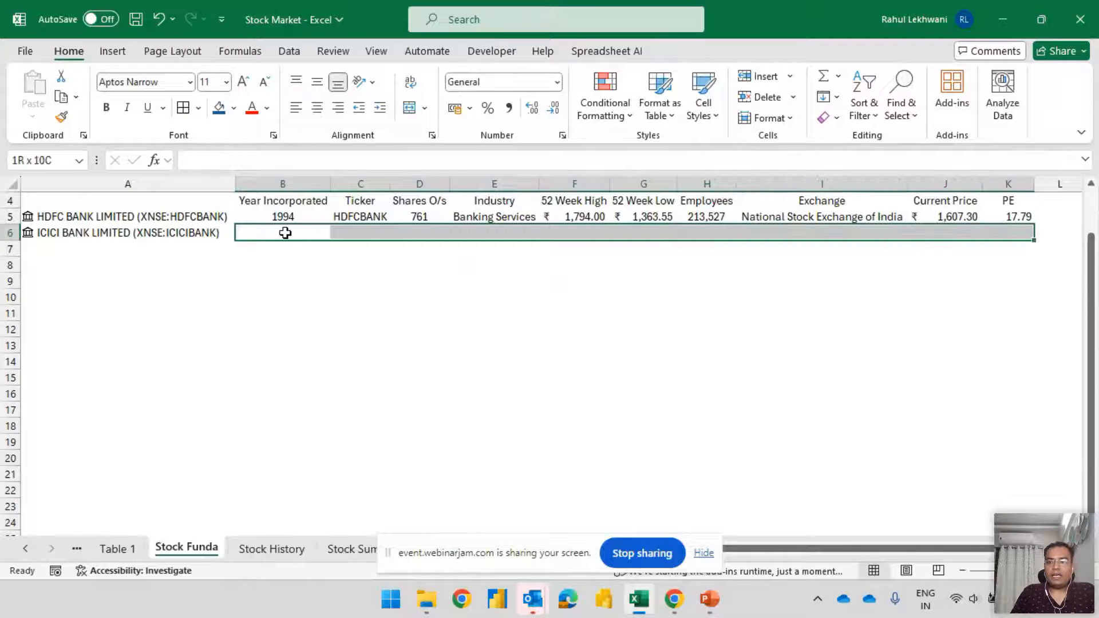
{"action": "key", "text": "ctrl+d"}
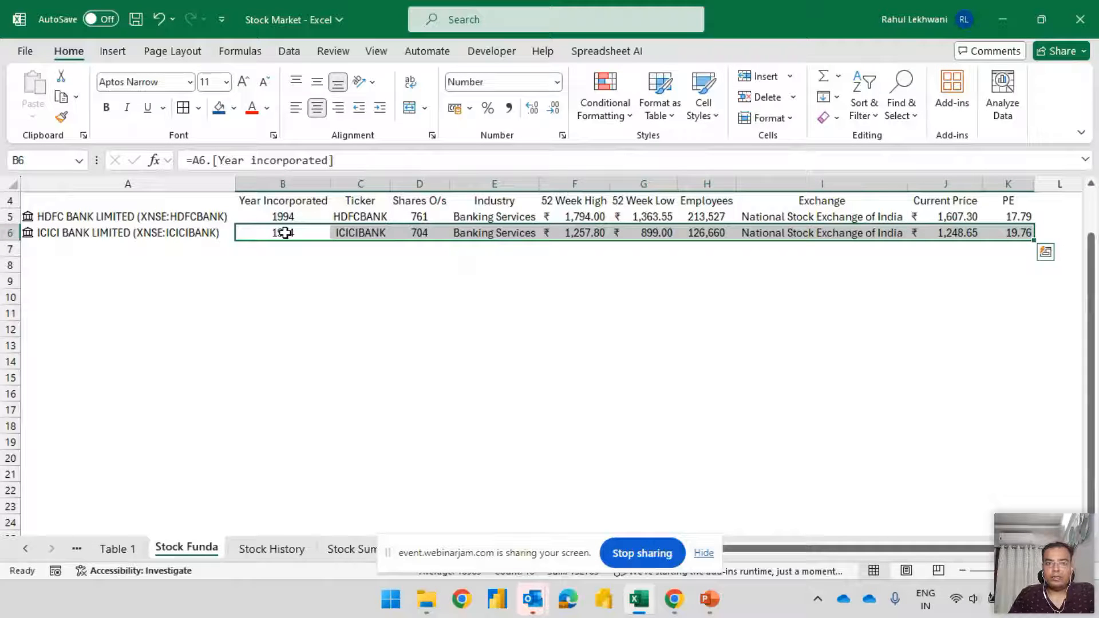
Examine the filled ICICI Bank fields along row 6 and inspect the Year Incorporated formula in B6
{"action": "key", "text": "Left"}
{"action": "key", "text": "Right"}
{"action": "key", "text": "Right"}
{"action": "key", "text": "Right"}
{"action": "key", "text": "Right"}
{"action": "key", "text": "Left"}
{"action": "key", "text": "Left"}
{"action": "key", "text": "Left"}
{"action": "key", "text": "Left"}
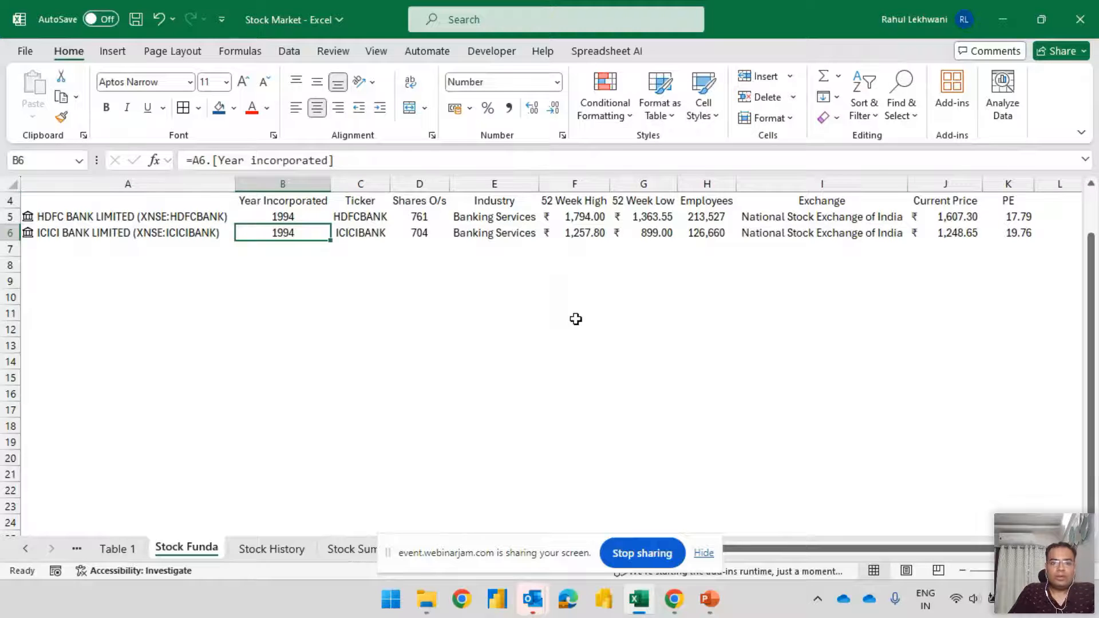
{"action": "key", "text": "F2"}
{"action": "key", "text": "Escape"}
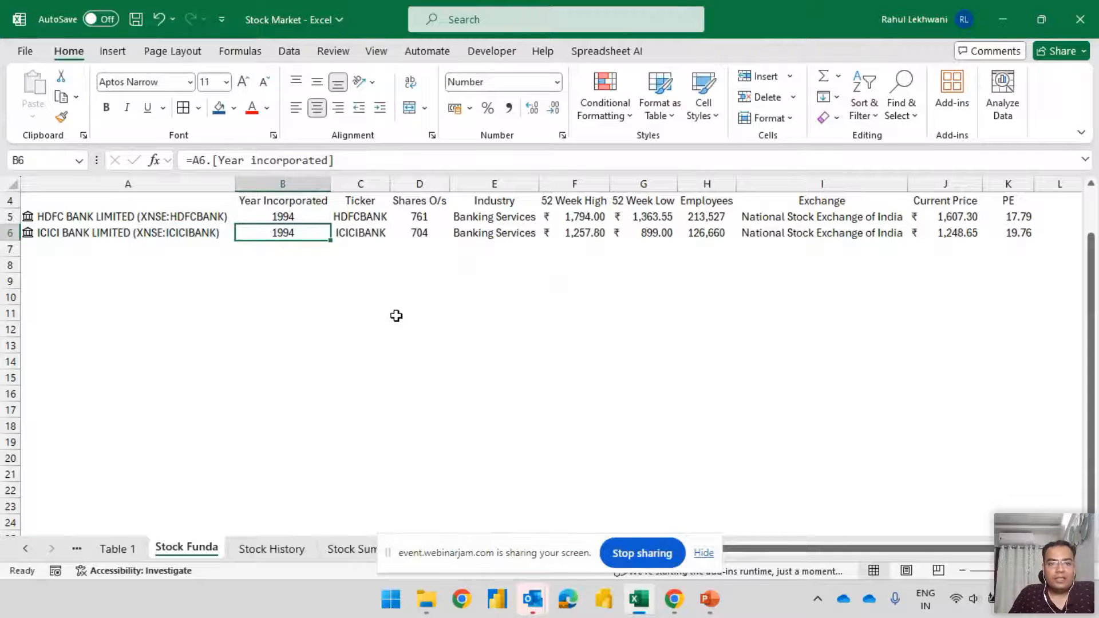
Compare the HDFC and ICICI entries for Year Incorporated, Shares O/s and 52 Week High, and check ICICI's Employees field
{"action": "left_click", "coordinate": [135, 217]}
{"action": "left_click", "coordinate": [273, 217]}
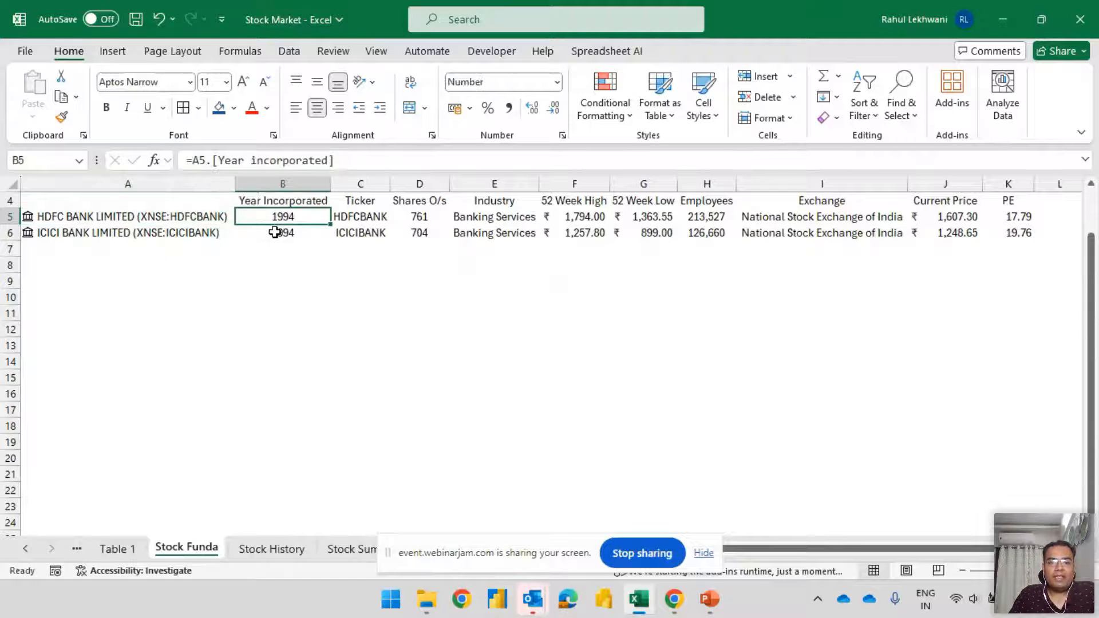
{"action": "left_click", "coordinate": [302, 235]}
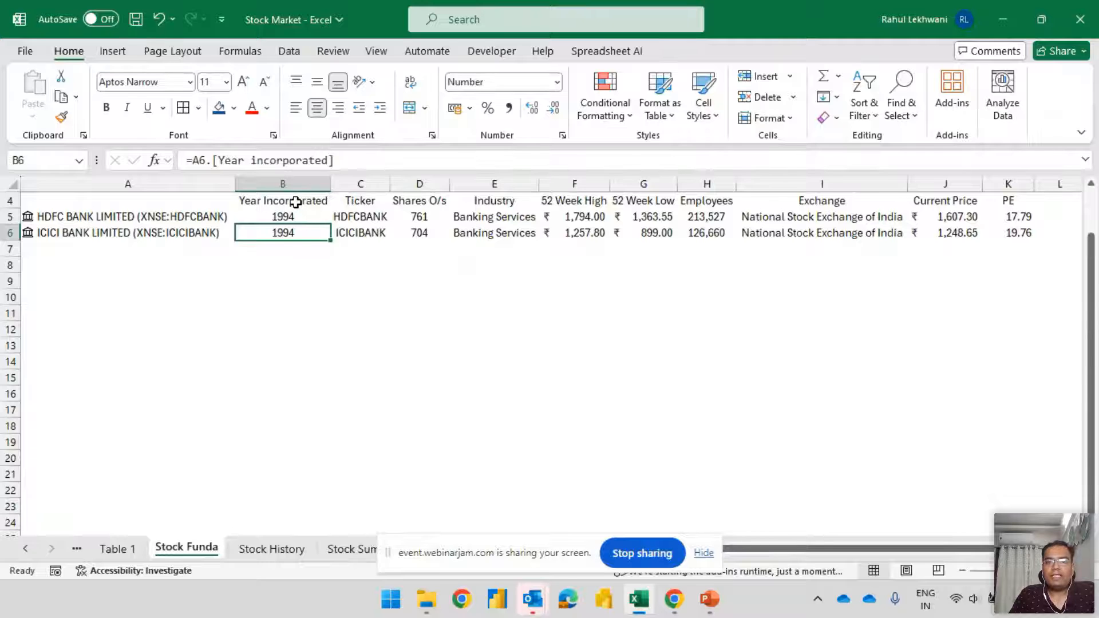
{"action": "left_click", "coordinate": [417, 216]}
{"action": "left_click", "coordinate": [419, 235]}
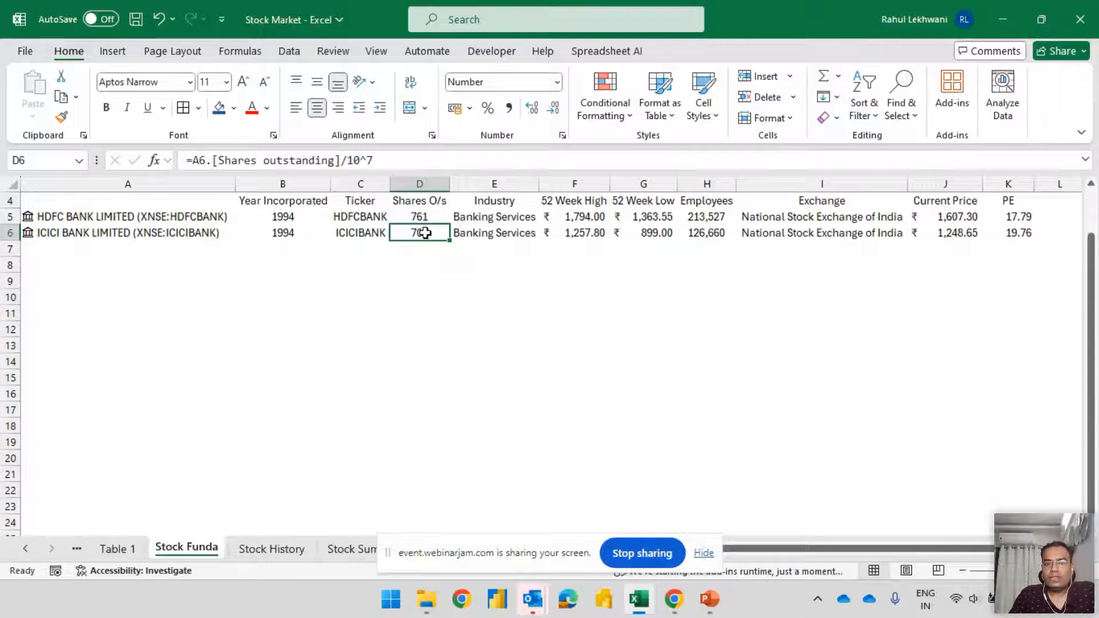
{"action": "left_click", "coordinate": [589, 218]}
{"action": "left_click", "coordinate": [591, 235]}
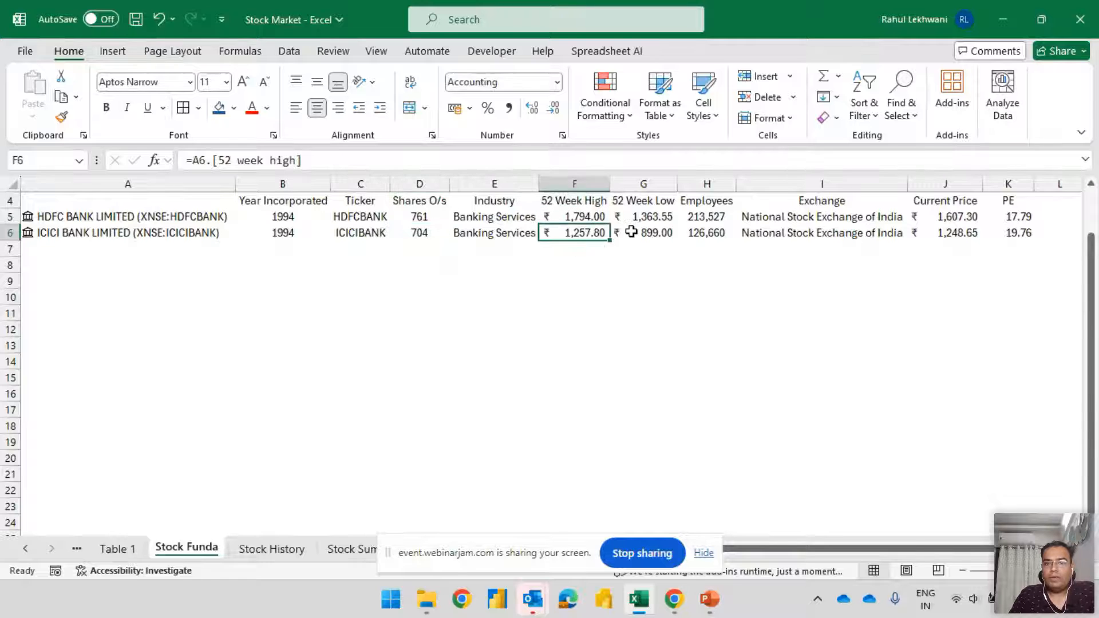
{"action": "left_click", "coordinate": [585, 217]}
{"action": "left_click", "coordinate": [595, 235]}
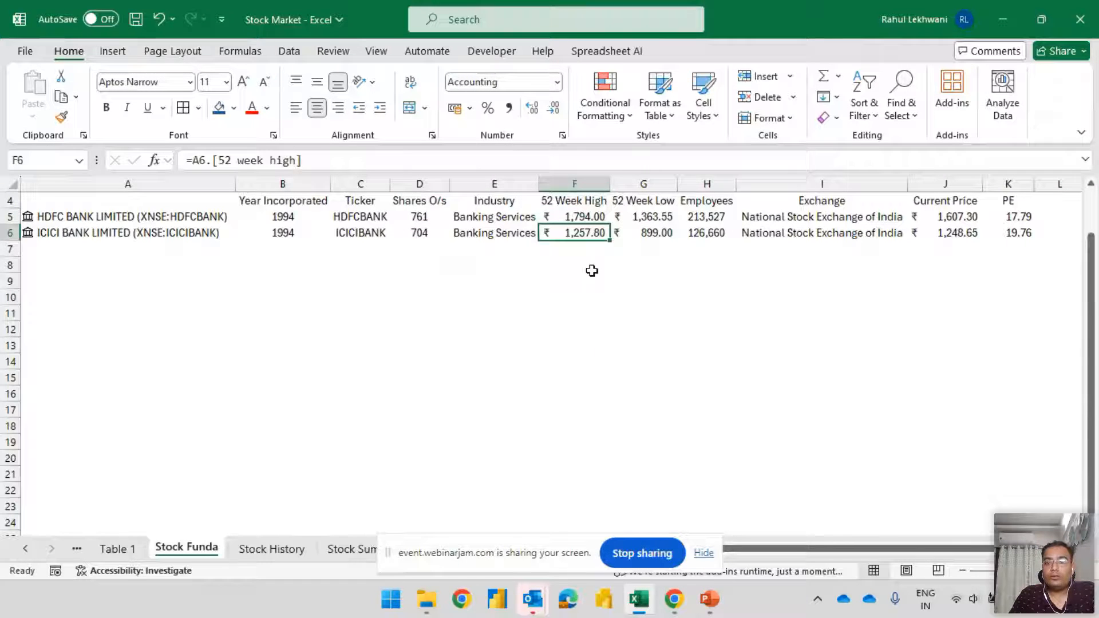
{"action": "left_click", "coordinate": [730, 235]}
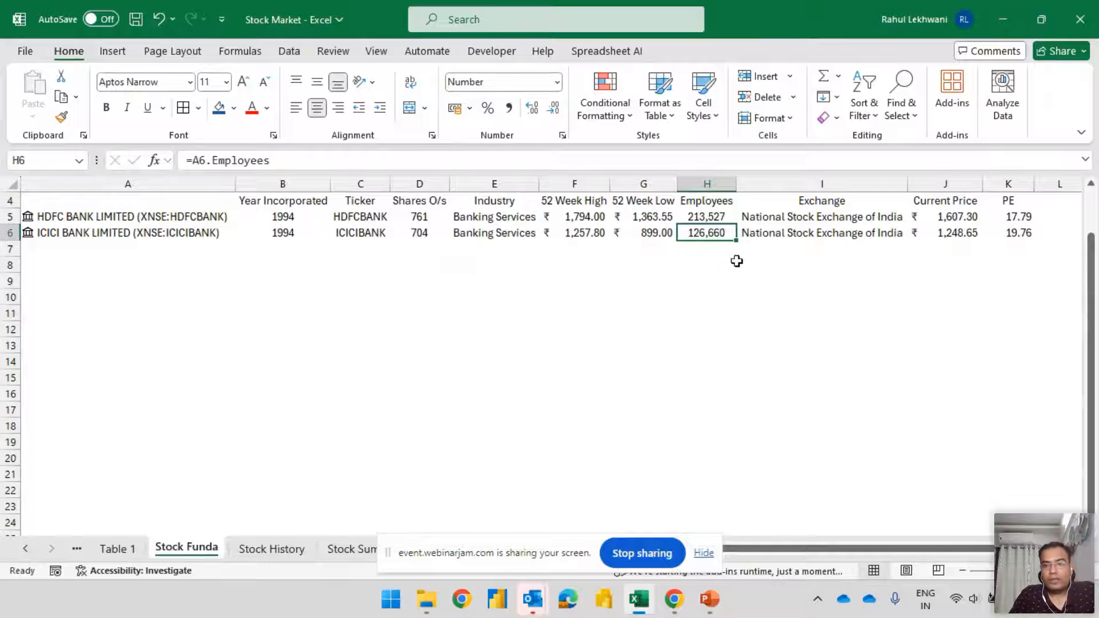
Compare the Current Price and PE entries of ICICI Bank with those of HDFC Bank
{"action": "left_click", "coordinate": [942, 235]}
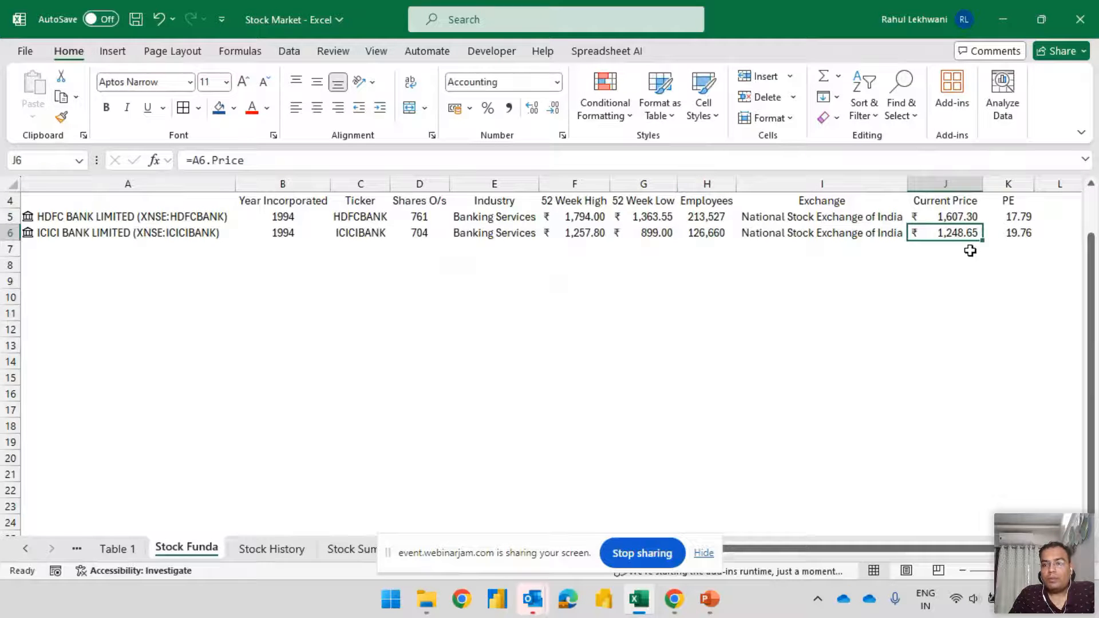
{"action": "left_click", "coordinate": [1027, 234]}
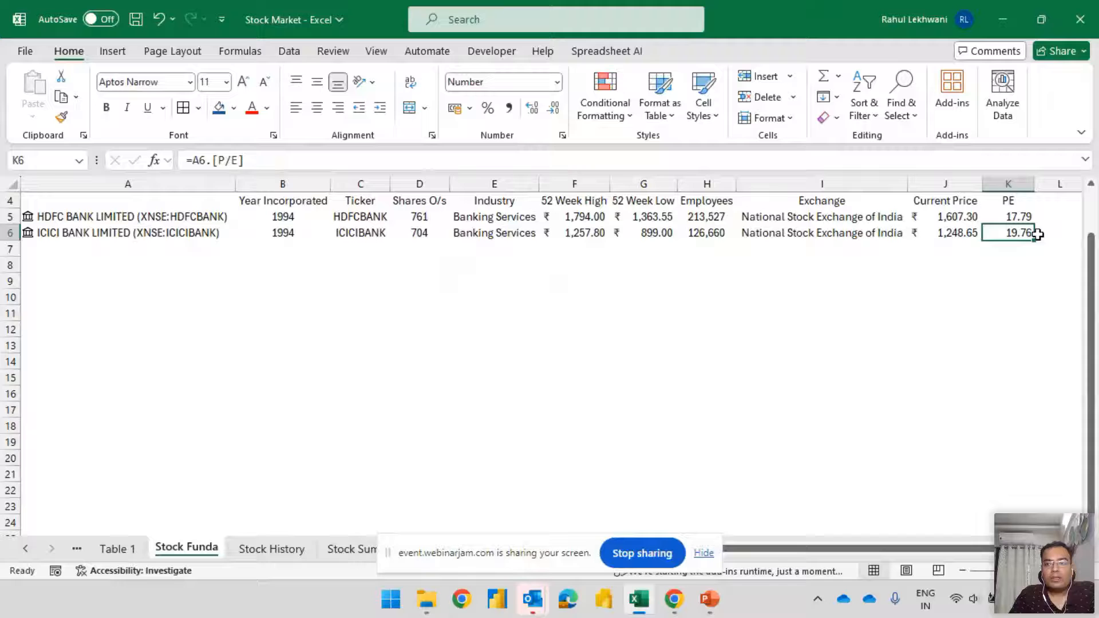
{"action": "left_click_drag", "start_coordinate": [1019, 216], "coordinate": [1020, 232]}
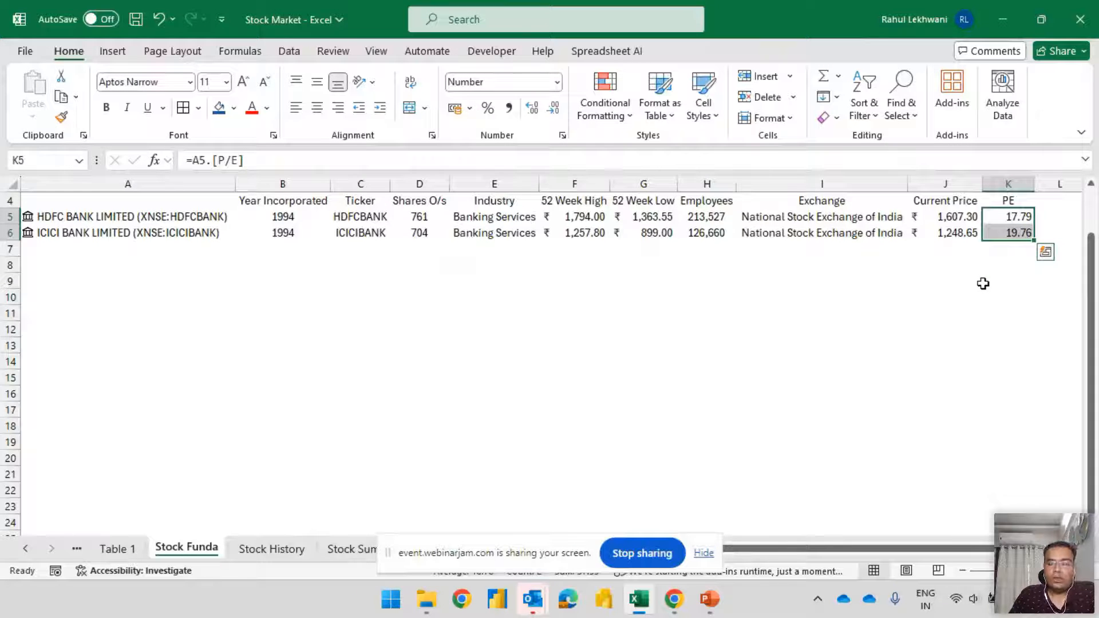
{"action": "left_click", "coordinate": [12, 216]}
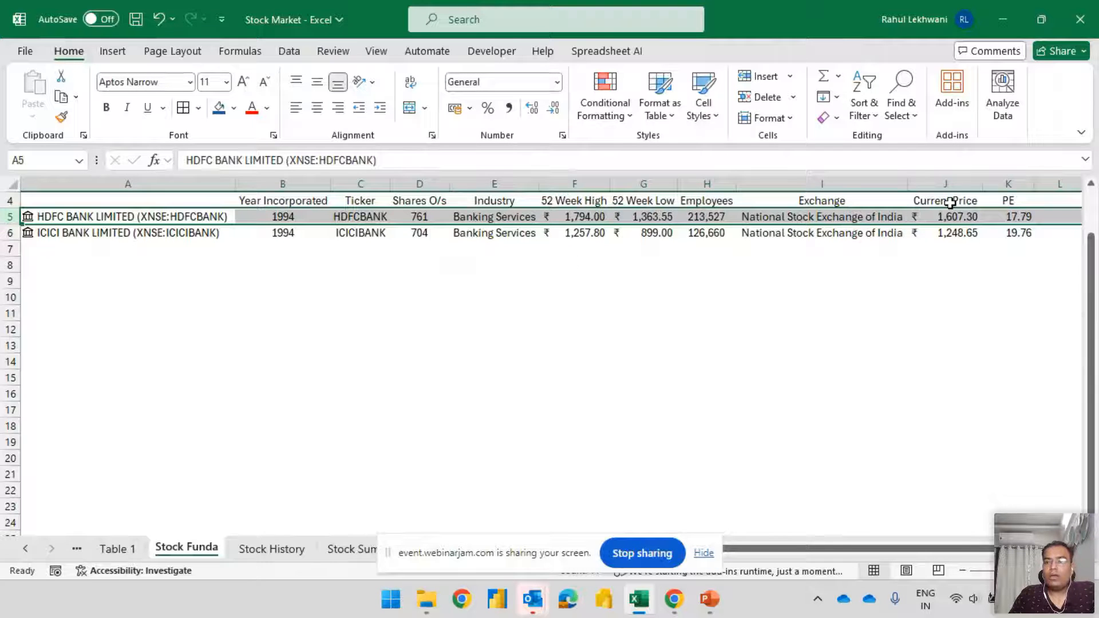
Extract the Market cap field of the HDFC Bank stock in A5 into L5
{"action": "left_click", "coordinate": [218, 217]}
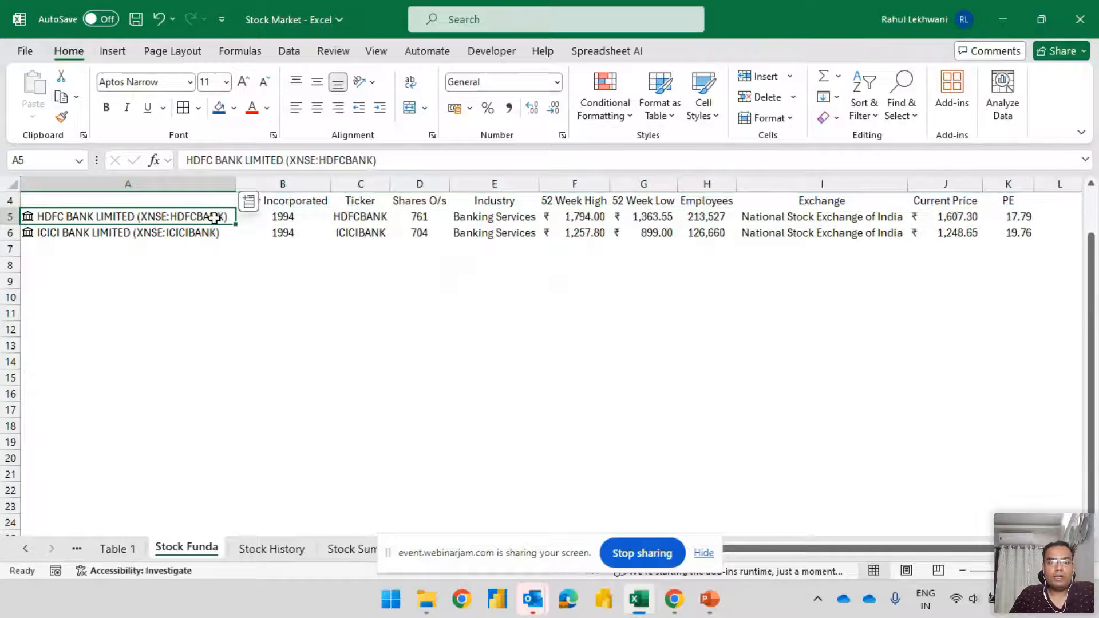
{"action": "left_click", "coordinate": [248, 203]}
{"action": "scroll", "coordinate": [372, 385], "scroll_direction": "down", "scroll_amount": 3}
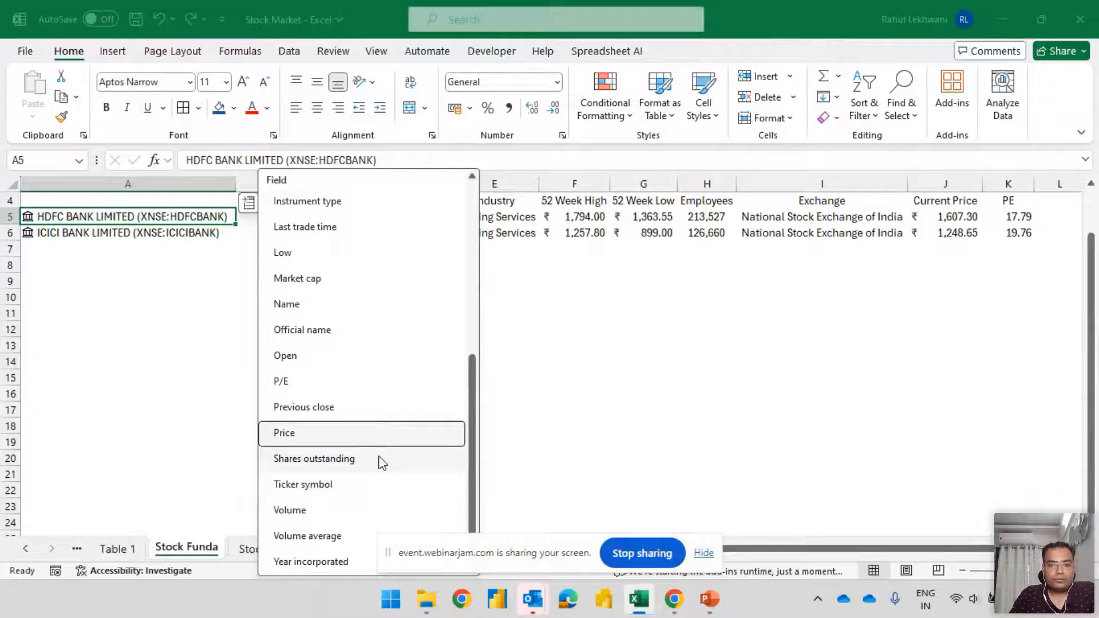
{"action": "scroll", "coordinate": [382, 457], "scroll_direction": "up", "scroll_amount": 1}
{"action": "left_click", "coordinate": [351, 343]}
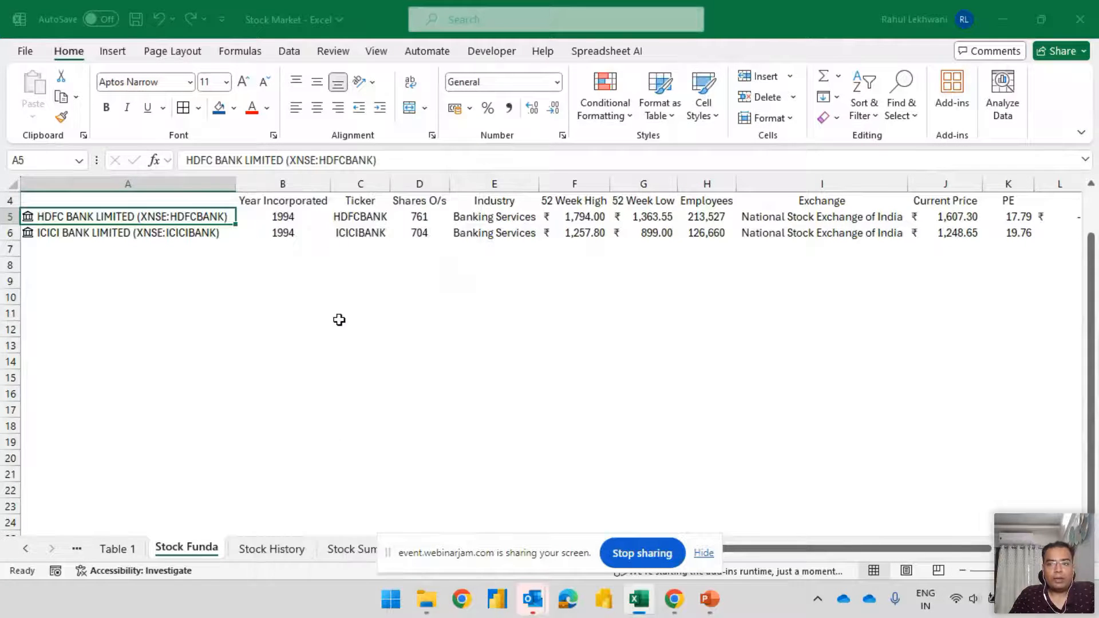
Extend the HDFC Bank market cap formula in L5 to =A5.[Market cap]/10^7
{"action": "left_click", "coordinate": [852, 218]}
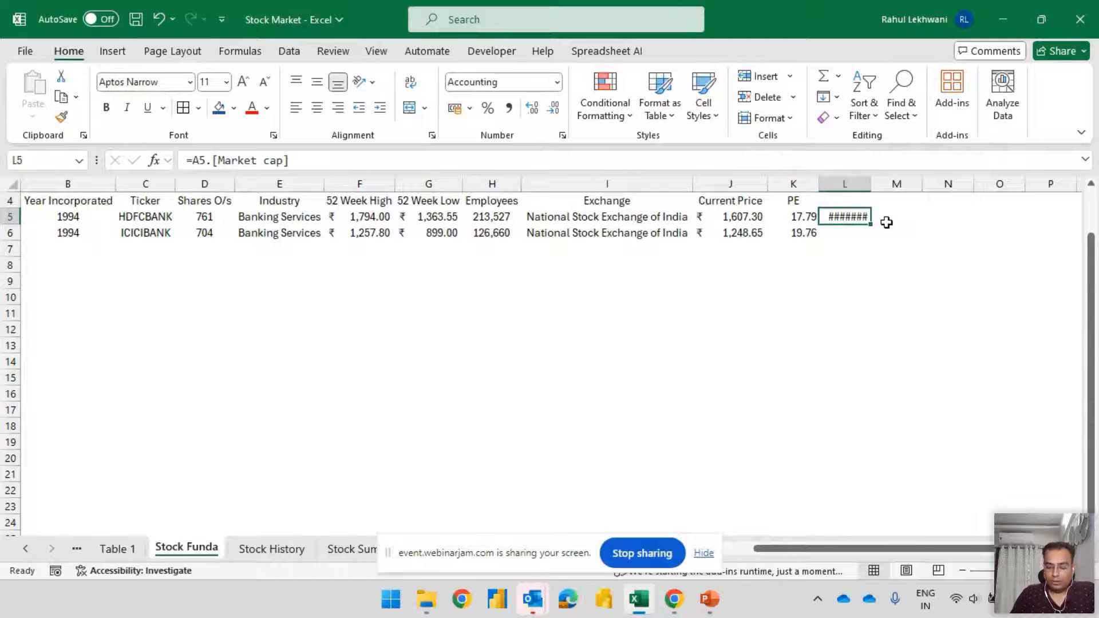
{"action": "double_click", "coordinate": [887, 222]}
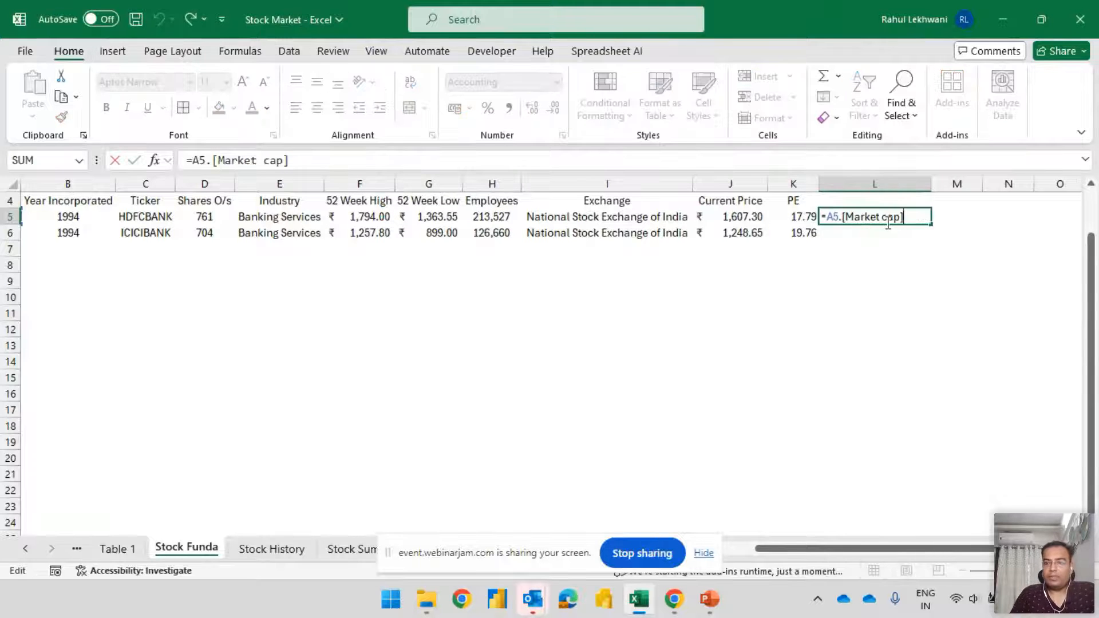
{"action": "type", "text": "/"}
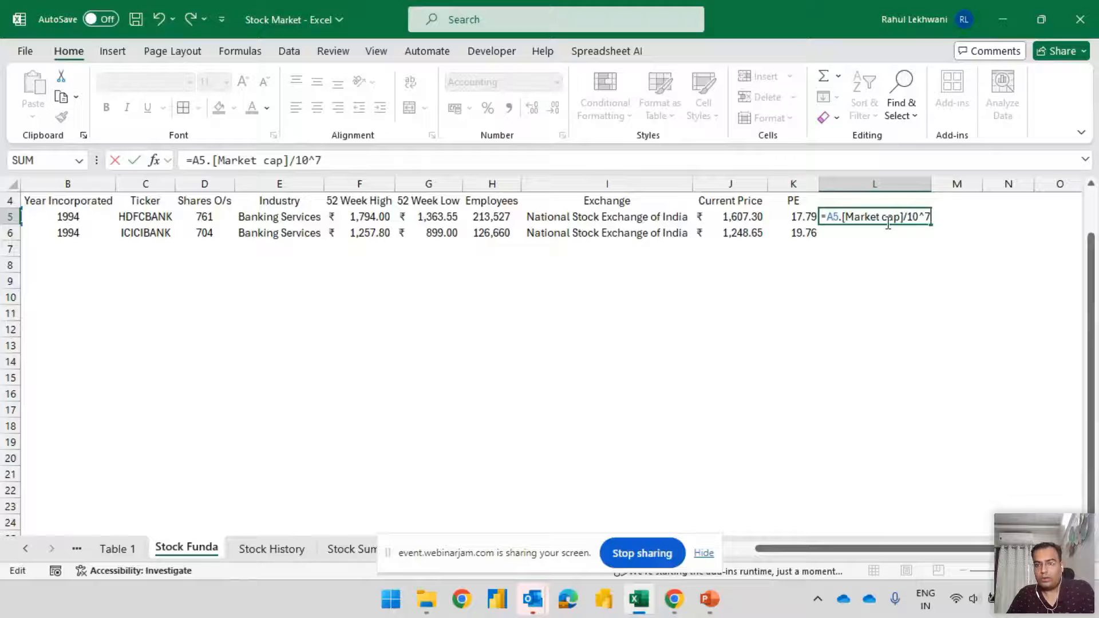
{"action": "type", "text": "10^7"}
{"action": "key", "text": "Return"}
{"action": "left_click", "coordinate": [888, 226]}
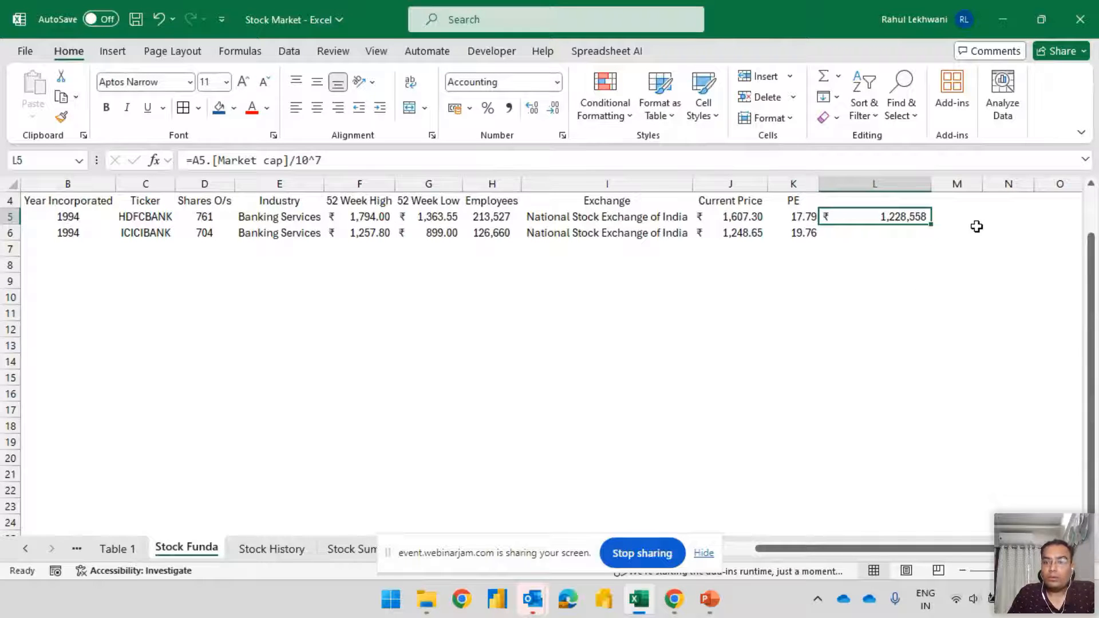
{"action": "key", "text": "F2"}
{"action": "key", "text": "Escape"}
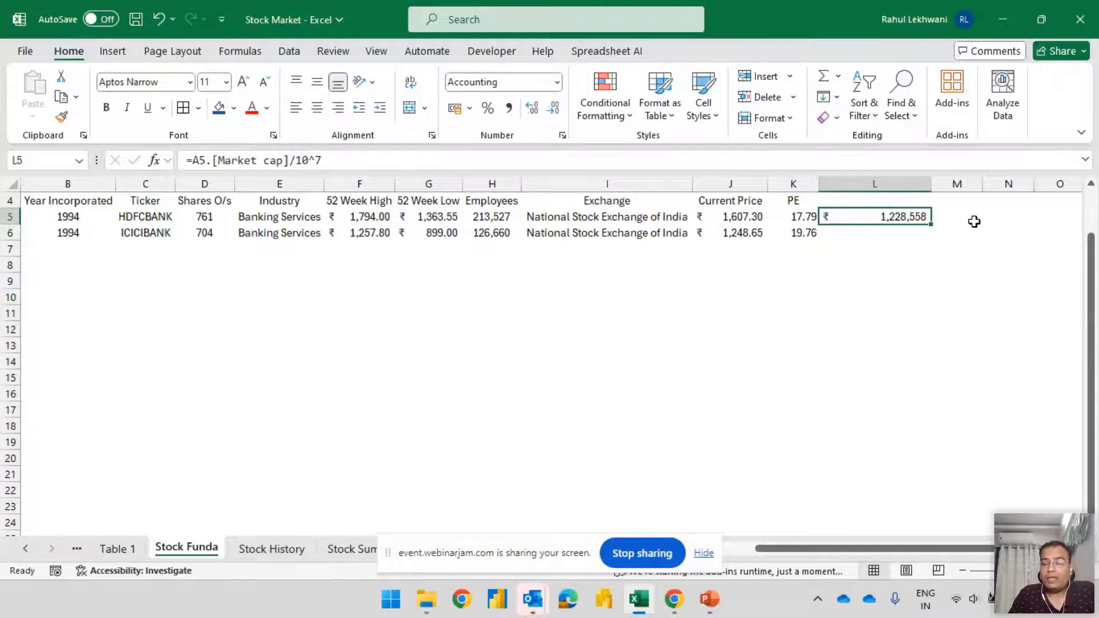
Label the new column in L4 as Market Cap
{"action": "key", "text": "Up"}
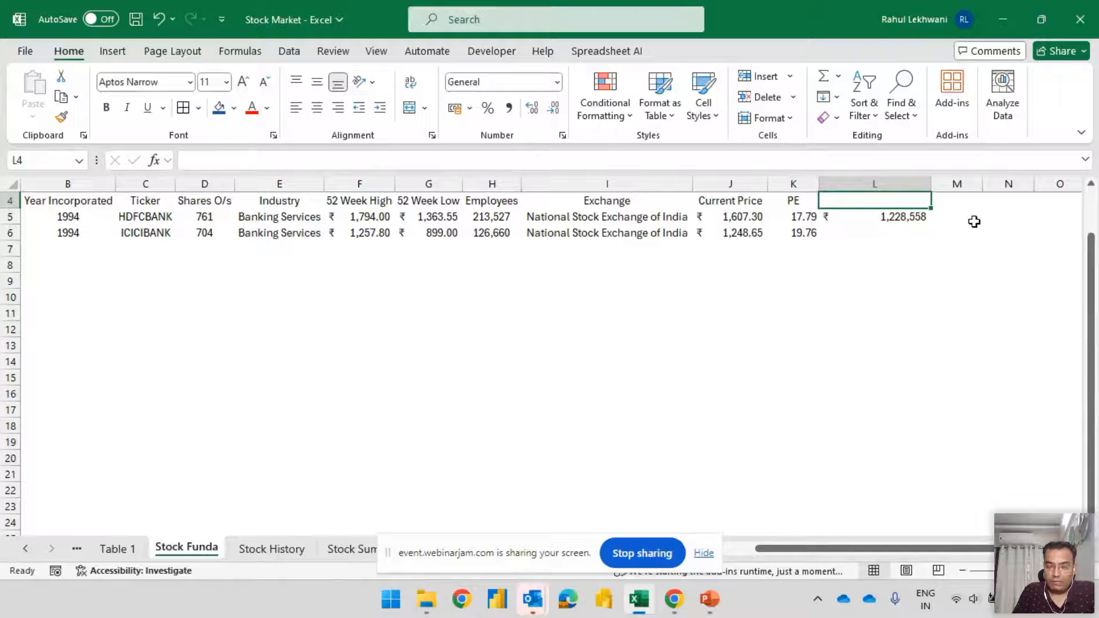
{"action": "type", "text": "Market Ca"}
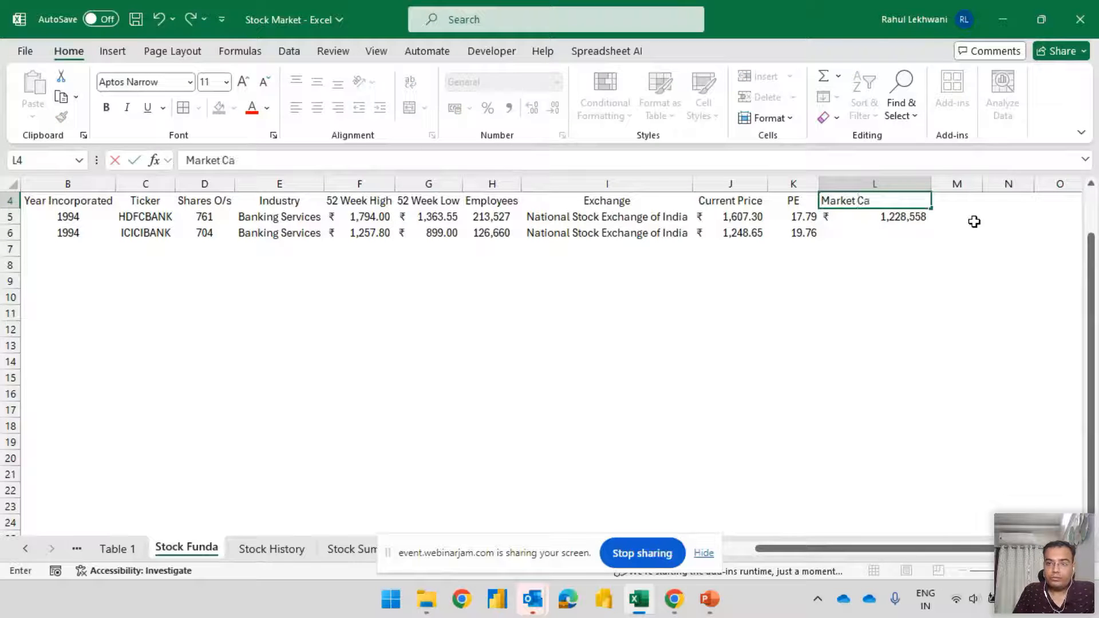
{"action": "type", "text": "p"}
{"action": "key", "text": "Tab"}
{"action": "key", "text": "Return"}
Fill the Market Cap formula from L5 down into L6 for ICICI Bank
{"action": "key", "text": "Down"}
{"action": "key", "text": "ctrl+c"}
{"action": "key", "text": "Escape"}
{"action": "key", "text": "Up"}
{"action": "key", "text": "Down"}
{"action": "key", "text": "ctrl+d"}
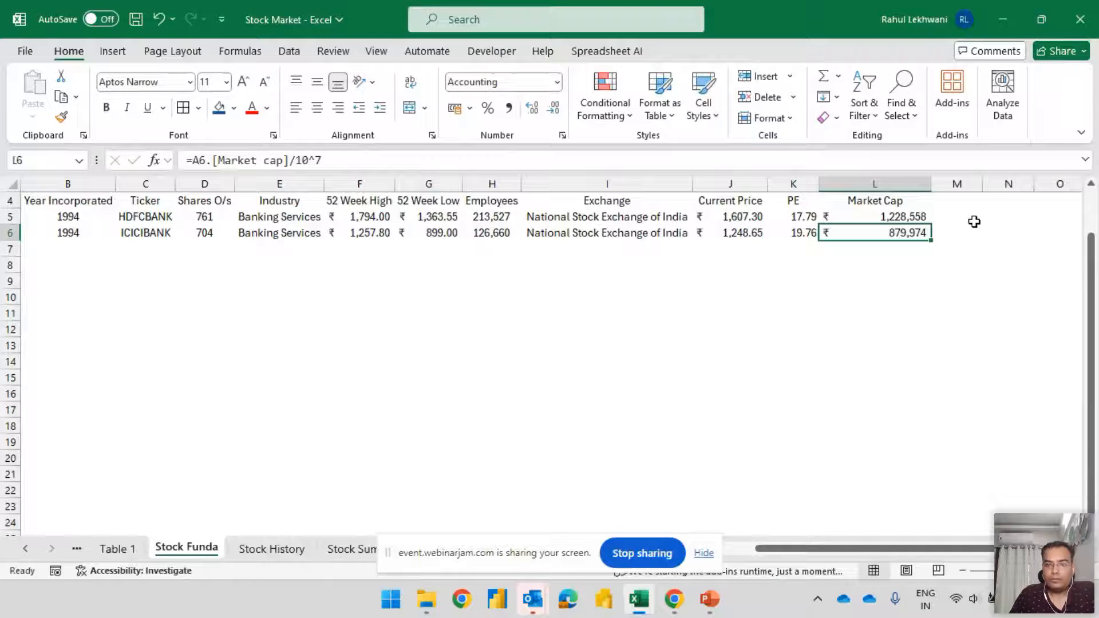
Resize the field columns from B through O to one uniform width
{"action": "key", "text": "Home"}
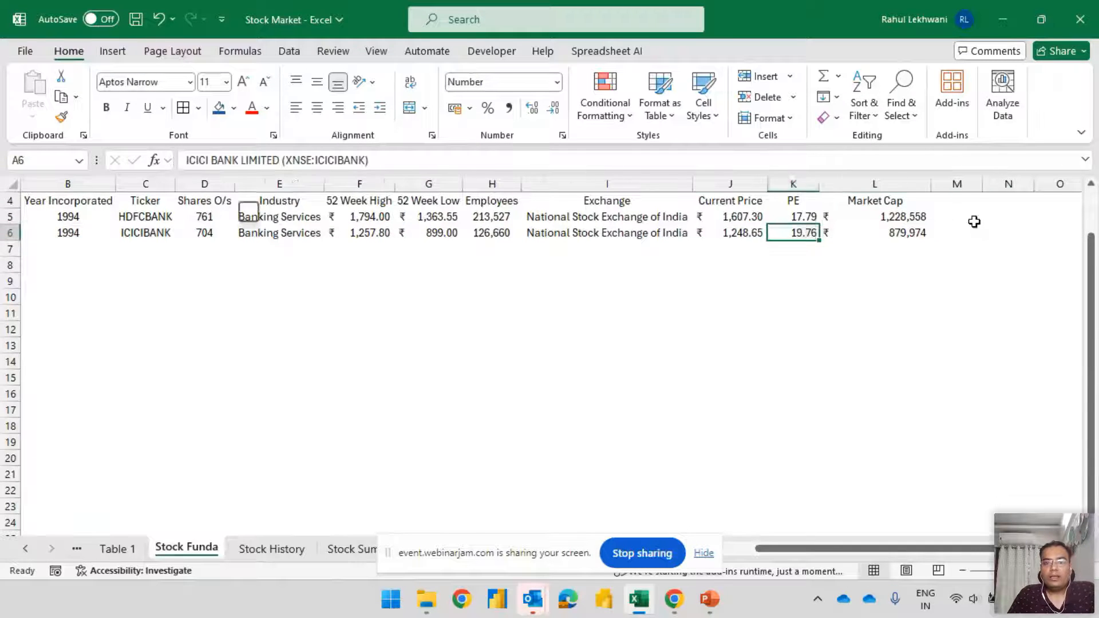
{"action": "key", "text": "Right"}
{"action": "key", "text": "Right"}
{"action": "key", "text": "Right"}
{"action": "key", "text": "Left"}
{"action": "key", "text": "Left"}
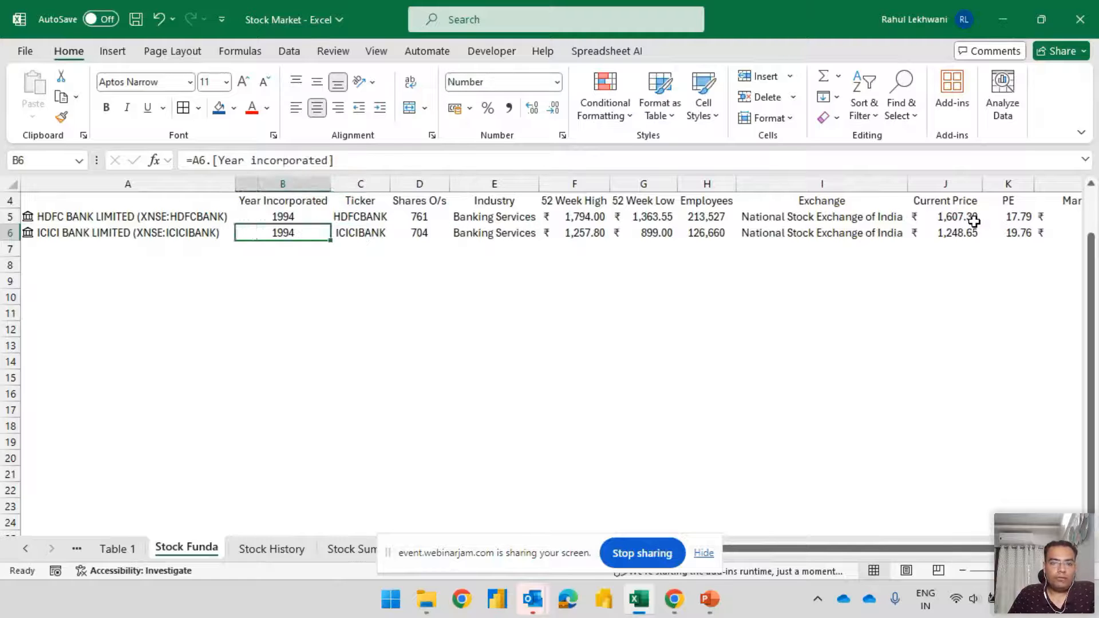
{"action": "key", "text": "ctrl+space"}
{"action": "key", "text": "shift+Right"}
{"action": "key", "text": "shift+Right"}
{"action": "key", "text": "shift+Right"}
{"action": "key", "text": "shift+Right"}
{"action": "key", "text": "shift+Right"}
{"action": "key", "text": "shift+Right"}
{"action": "key", "text": "shift+Right"}
{"action": "key", "text": "shift+Right"}
{"action": "key", "text": "shift+Right"}
{"action": "key", "text": "shift+Right"}
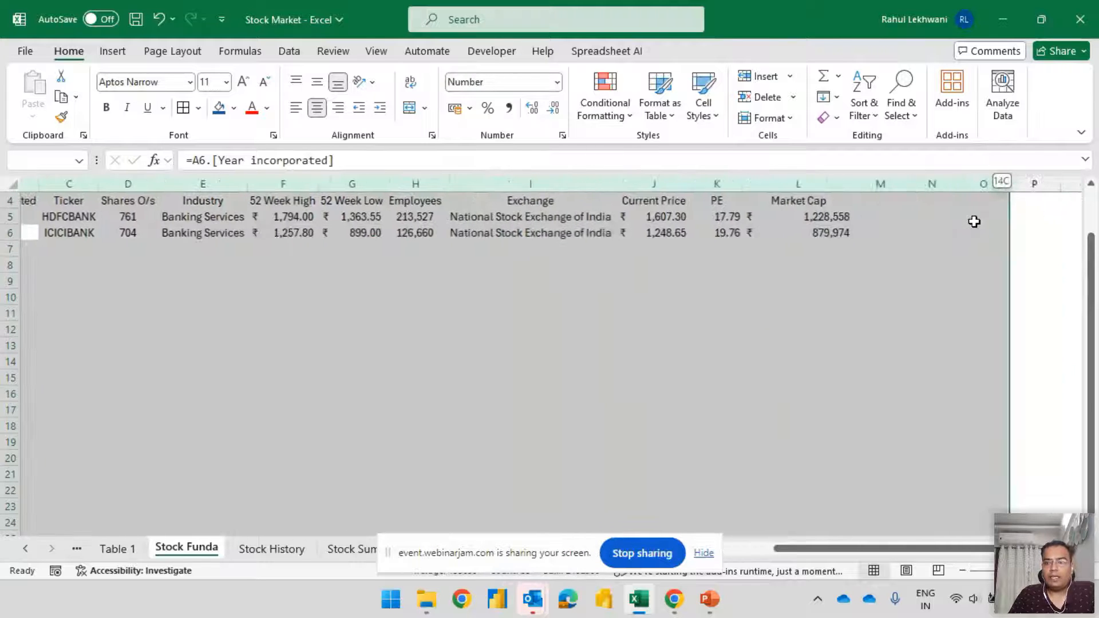
{"action": "left_click_drag", "start_coordinate": [836, 183], "coordinate": [813, 183]}
Review the ICICI Bank fields along row 6 between Employees and PE in the resized columns
{"action": "left_click", "coordinate": [763, 232]}
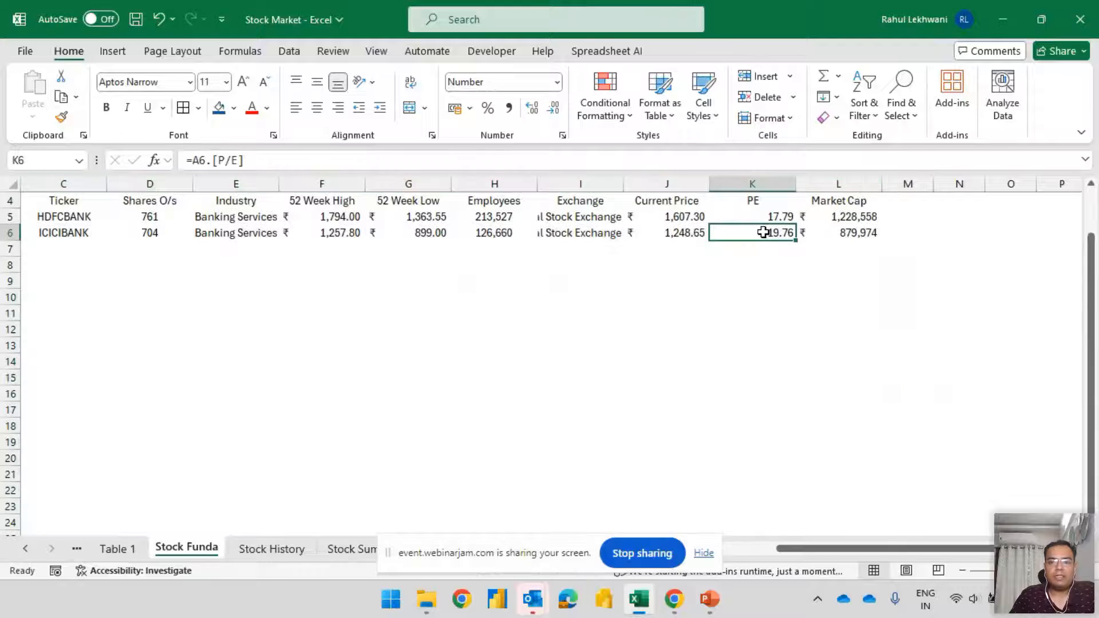
{"action": "key", "text": "Left"}
{"action": "key", "text": "Left"}
{"action": "key", "text": "Left"}
{"action": "key", "text": "Left"}
{"action": "key", "text": "Left"}
{"action": "key", "text": "Left"}
{"action": "key", "text": "Left"}
{"action": "key", "text": "Left"}
{"action": "key", "text": "Left"}
{"action": "key", "text": "Right"}
{"action": "key", "text": "Right"}
{"action": "key", "text": "Right"}
{"action": "key", "text": "Right"}
{"action": "key", "text": "Right"}
{"action": "key", "text": "Right"}
{"action": "key", "text": "Right"}
{"action": "key", "text": "Right"}
{"action": "key", "text": "Right"}
{"action": "key", "text": "Right"}
{"action": "key", "text": "Right"}
{"action": "key", "text": "Right"}
{"action": "key", "text": "Right"}
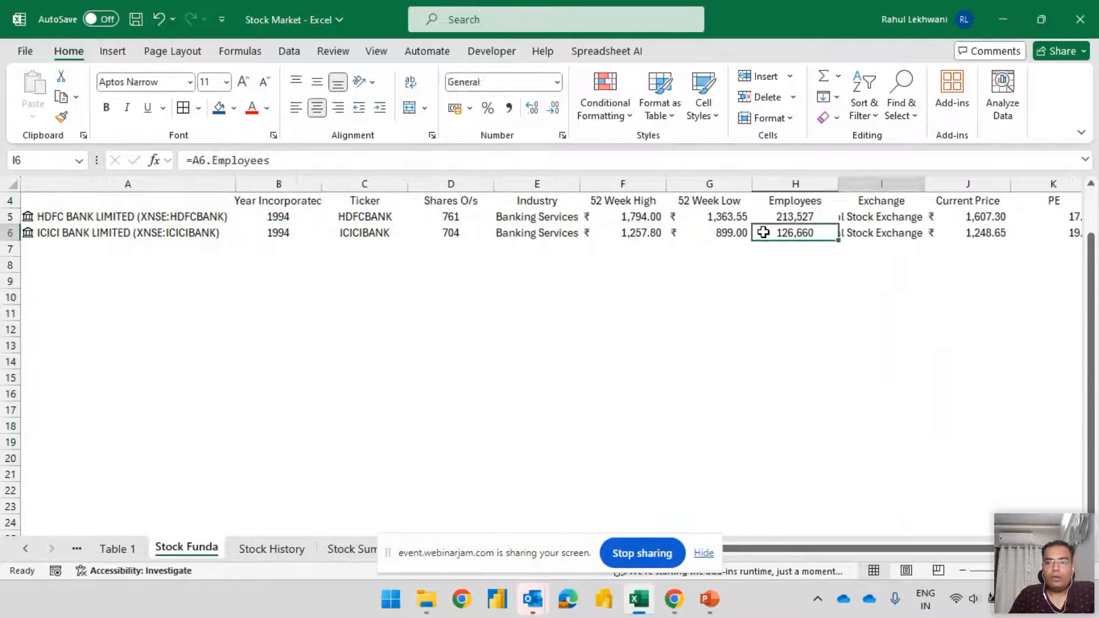
{"action": "key", "text": "Left"}
{"action": "key", "text": "Left"}
{"action": "key", "text": "Left"}
{"action": "key", "text": "Left"}
{"action": "key", "text": "Up"}
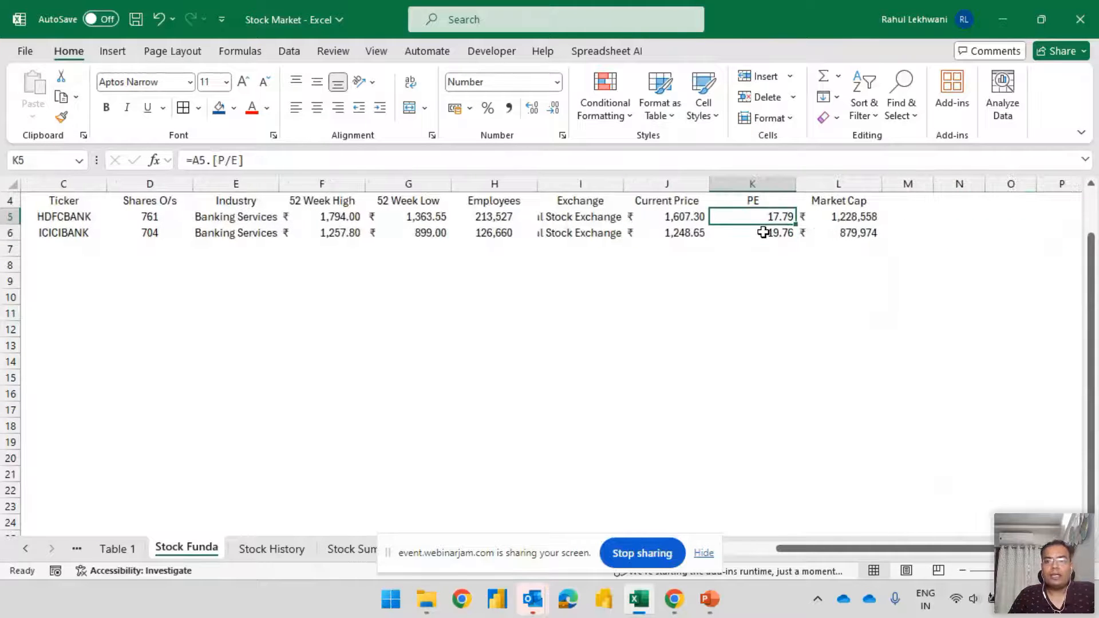
Compare the PE entries of HDFC Bank and ICICI Bank in K5 and K6
{"action": "key", "text": "shift+space"}
{"action": "key", "text": "Down"}
{"action": "key", "text": "Up"}
{"action": "key", "text": "Up"}
{"action": "key", "text": "Down"}
{"action": "key", "text": "Down"}
{"action": "key", "text": "Up"}
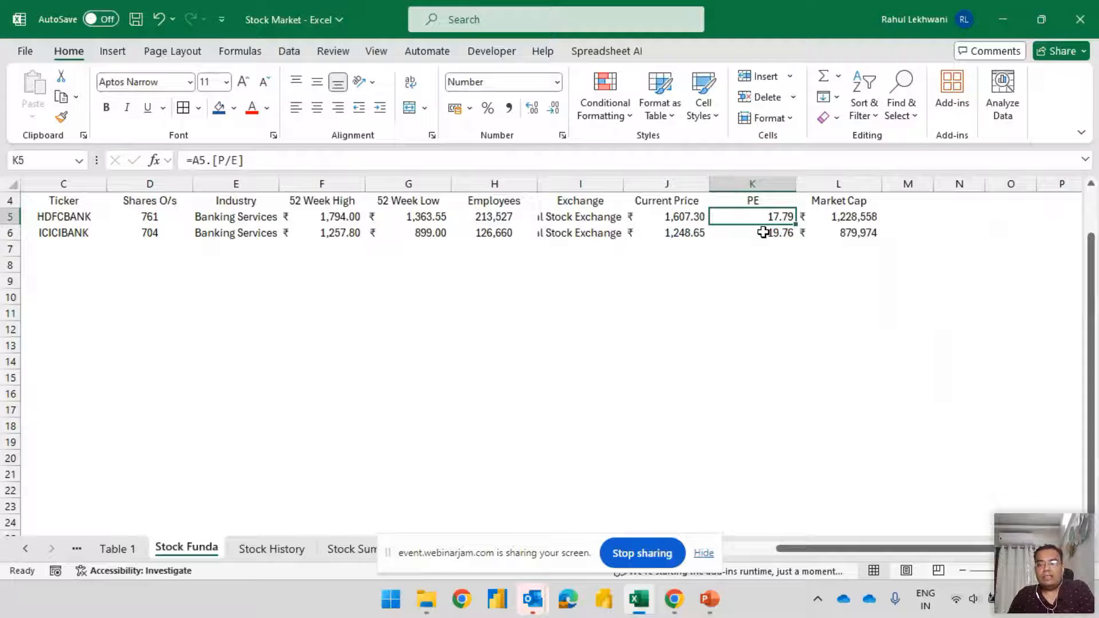
{"action": "key", "text": "Down"}
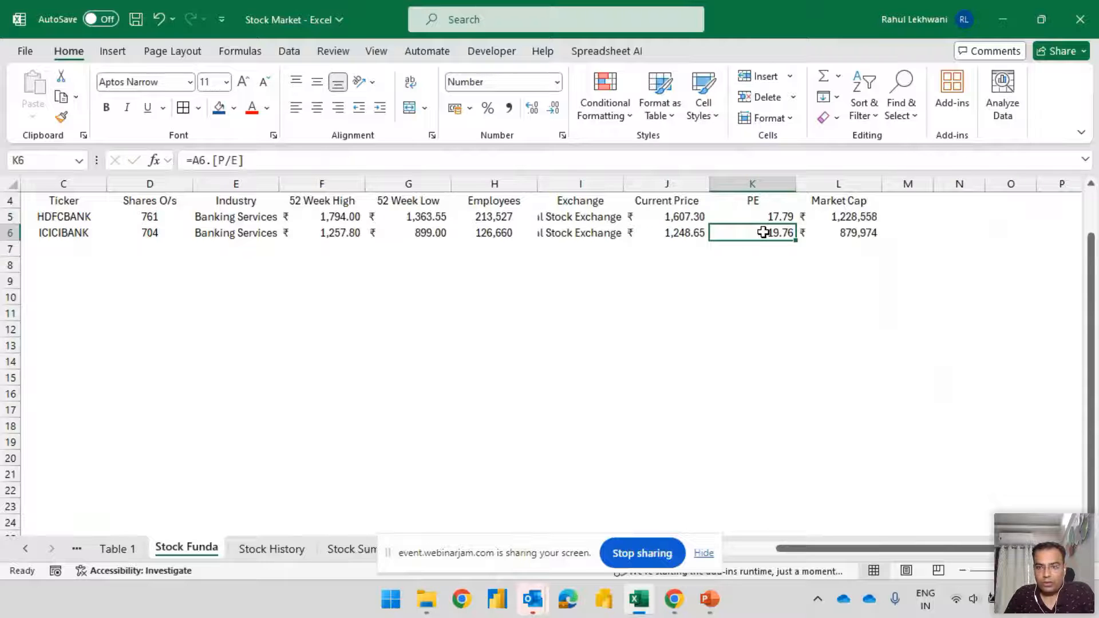
Check the Market Cap entries of both banks and the neighbouring ICICI Bank fields in row 6
{"action": "key", "text": "Up"}
{"action": "key", "text": "Right"}
{"action": "key", "text": "Down"}
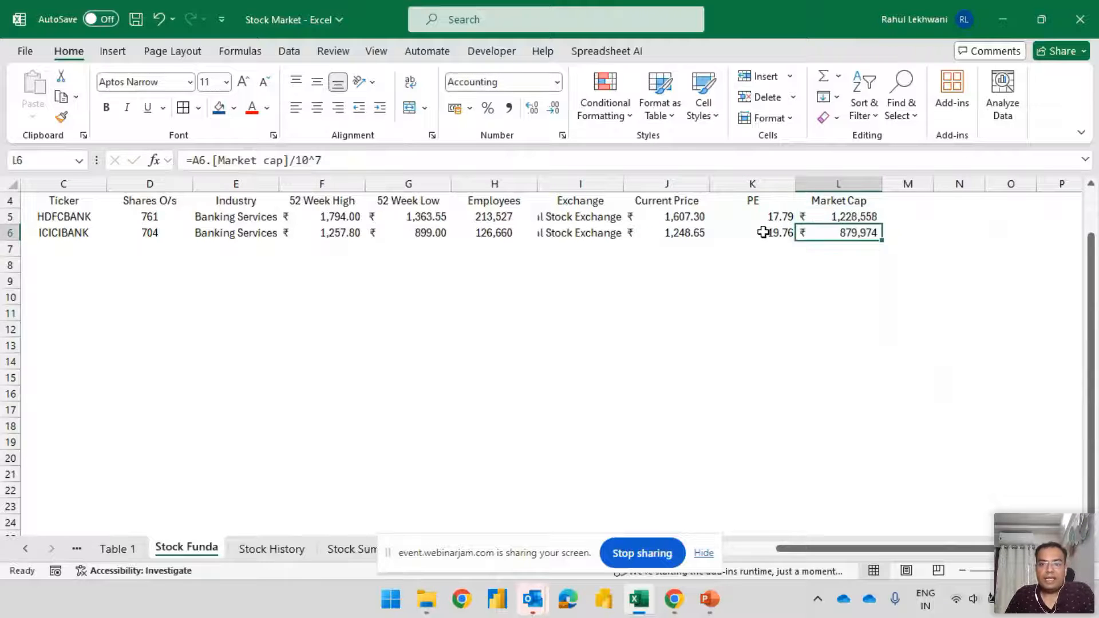
{"action": "key", "text": "Left"}
{"action": "key", "text": "Left"}
{"action": "key", "text": "Left"}
{"action": "key", "text": "Left"}
{"action": "key", "text": "Left"}
{"action": "key", "text": "Left"}
{"action": "key", "text": "Left"}
{"action": "key", "text": "Left"}
{"action": "key", "text": "Left"}
{"action": "key", "text": "Left"}
{"action": "key", "text": "Left"}
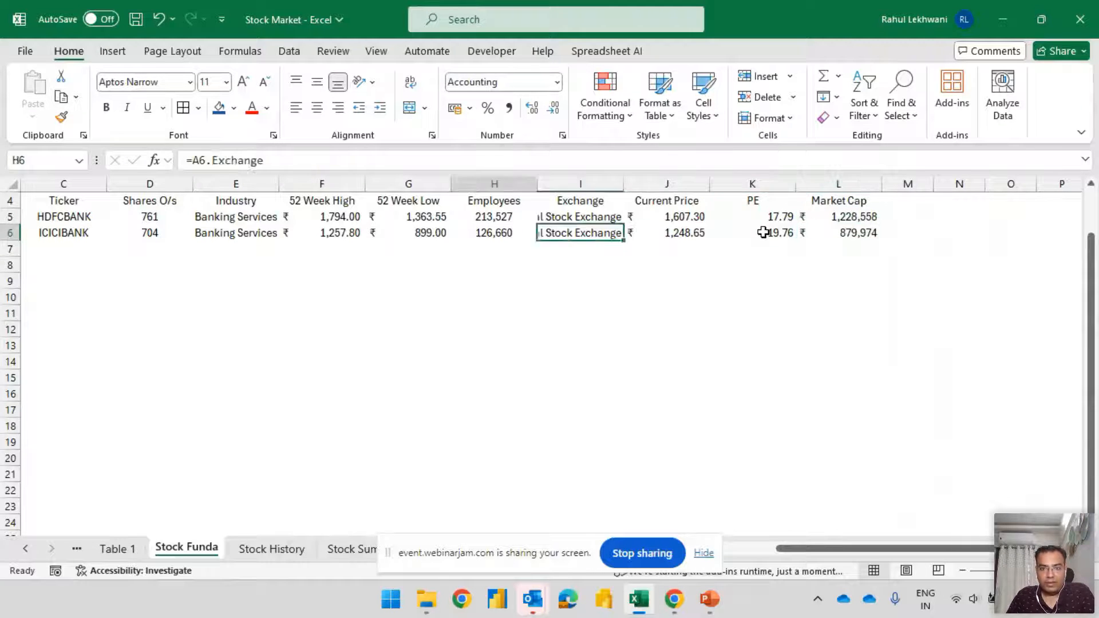
{"action": "key", "text": "Right"}
{"action": "key", "text": "Right"}
{"action": "key", "text": "Right"}
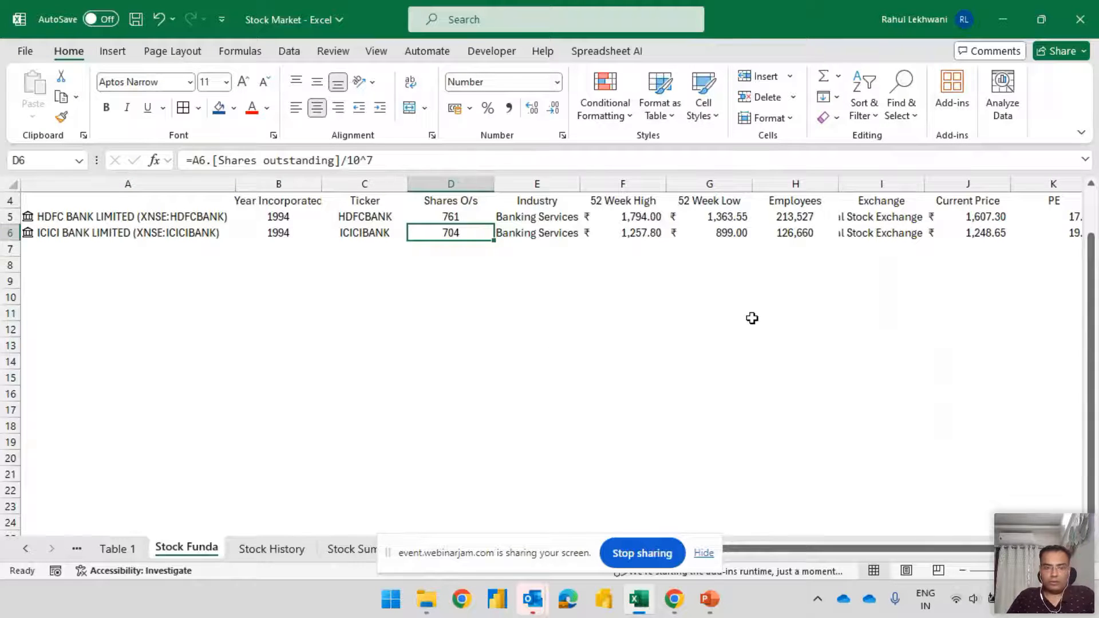
Look over the HDFC Bank row from the stock name to its last field, ending at the empty cell A7
{"action": "key", "text": "Home"}
{"action": "key", "text": "Down"}
{"action": "key", "text": "Up"}
{"action": "key", "text": "Up"}
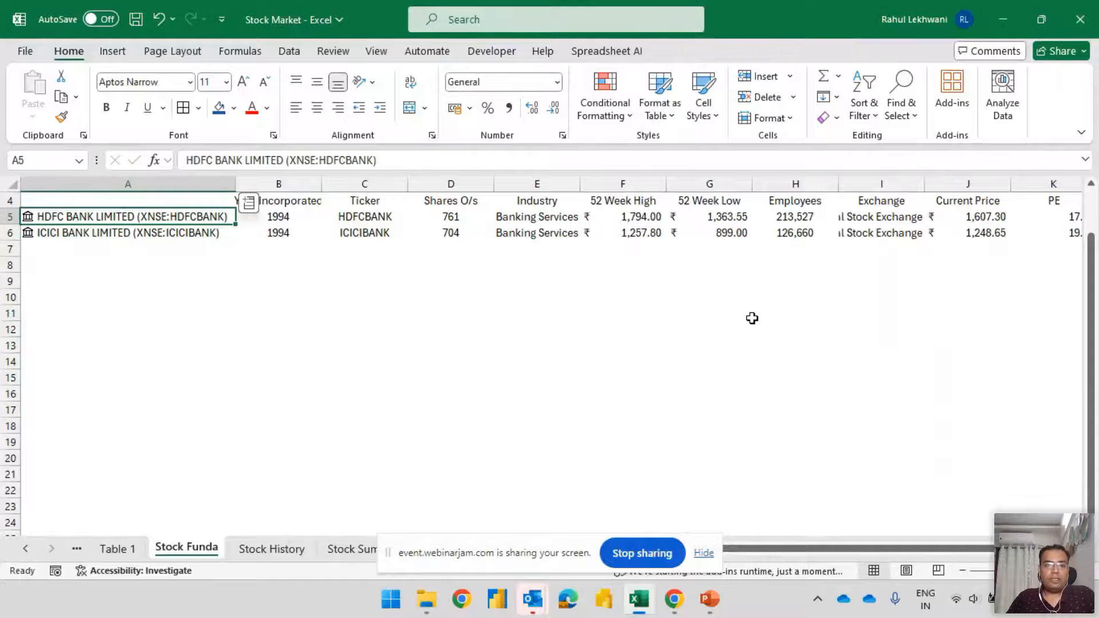
{"action": "key", "text": "ctrl+Right"}
{"action": "key", "text": "Home"}
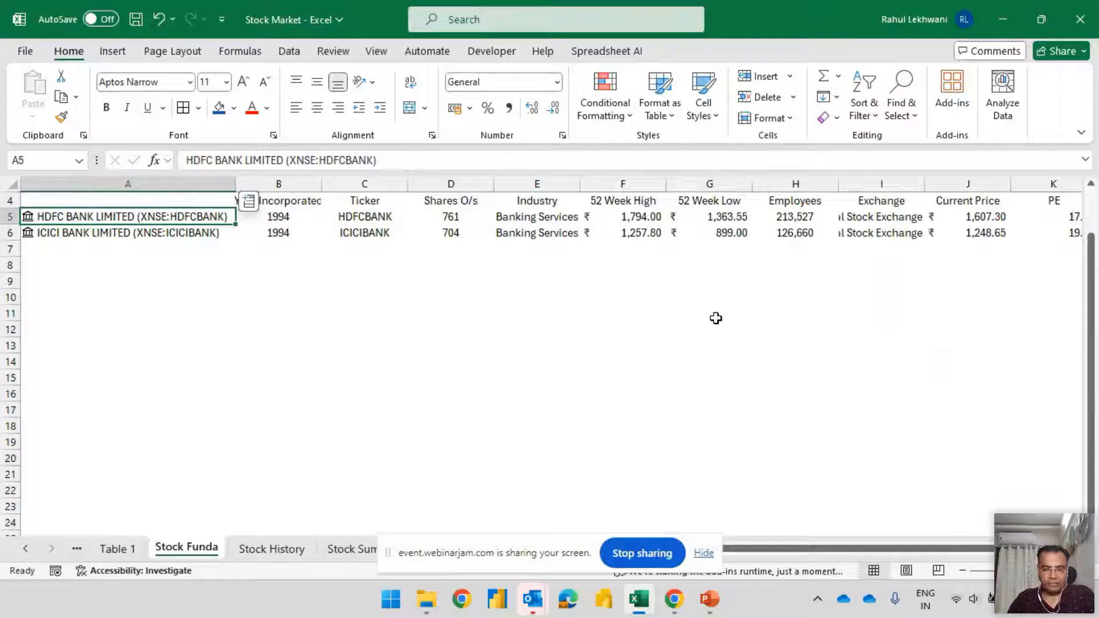
{"action": "left_click", "coordinate": [103, 253]}
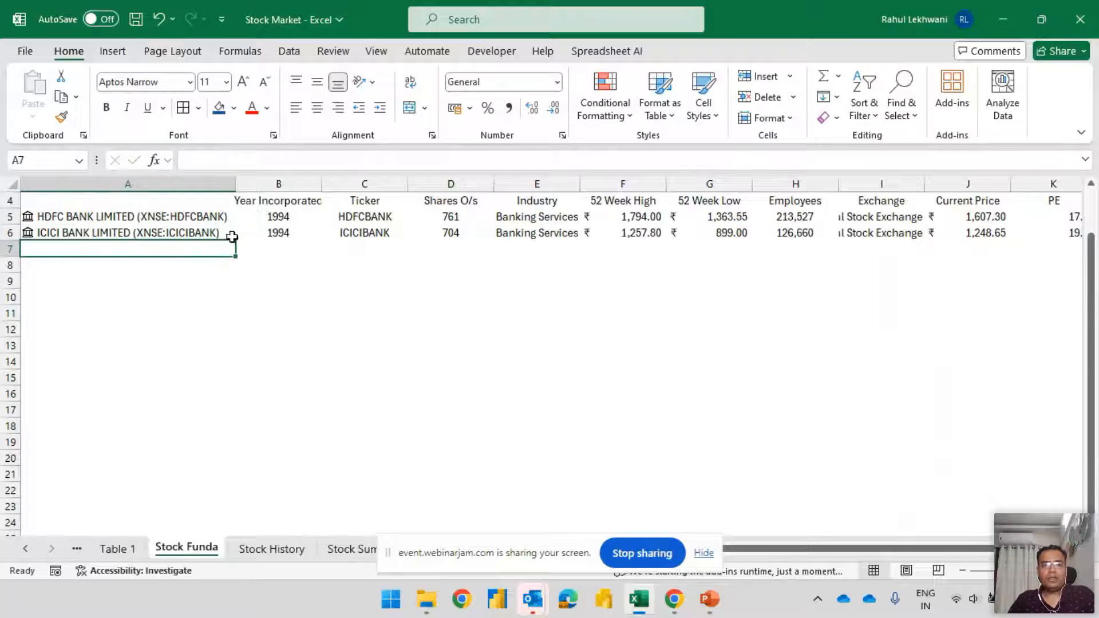
{"action": "key", "text": "Up"}
{"action": "key", "text": "Up"}
{"action": "key", "text": "Right"}
{"action": "key", "text": "ctrl+Right"}
{"action": "key", "text": "Home"}
{"action": "left_click", "coordinate": [235, 233]}
{"action": "key", "text": "Down"}
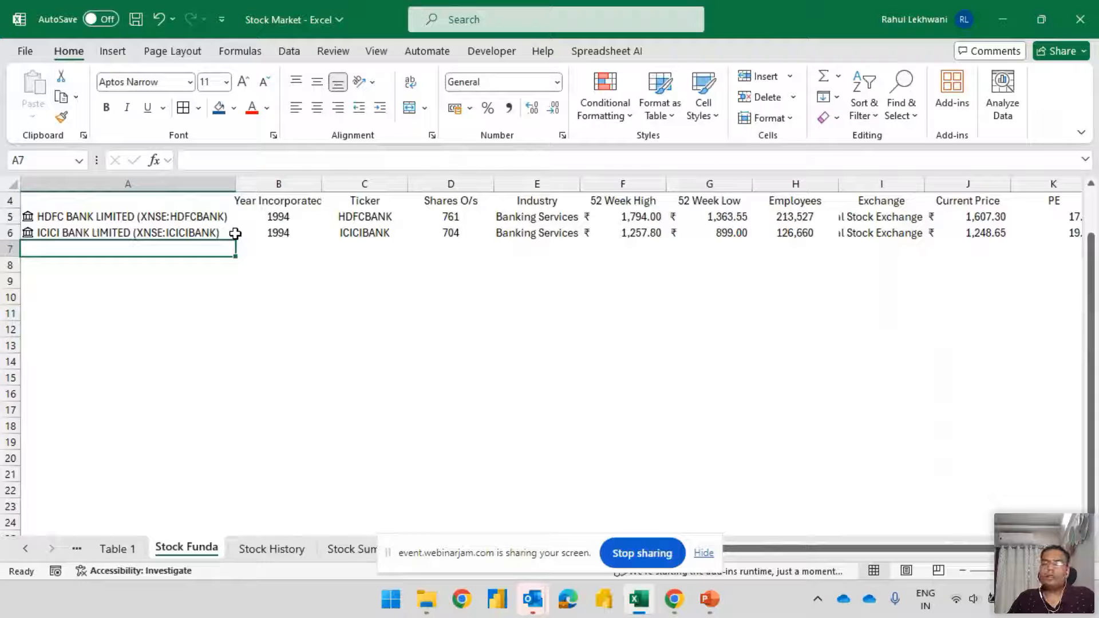
{"action": "type", "text": "Fede"}
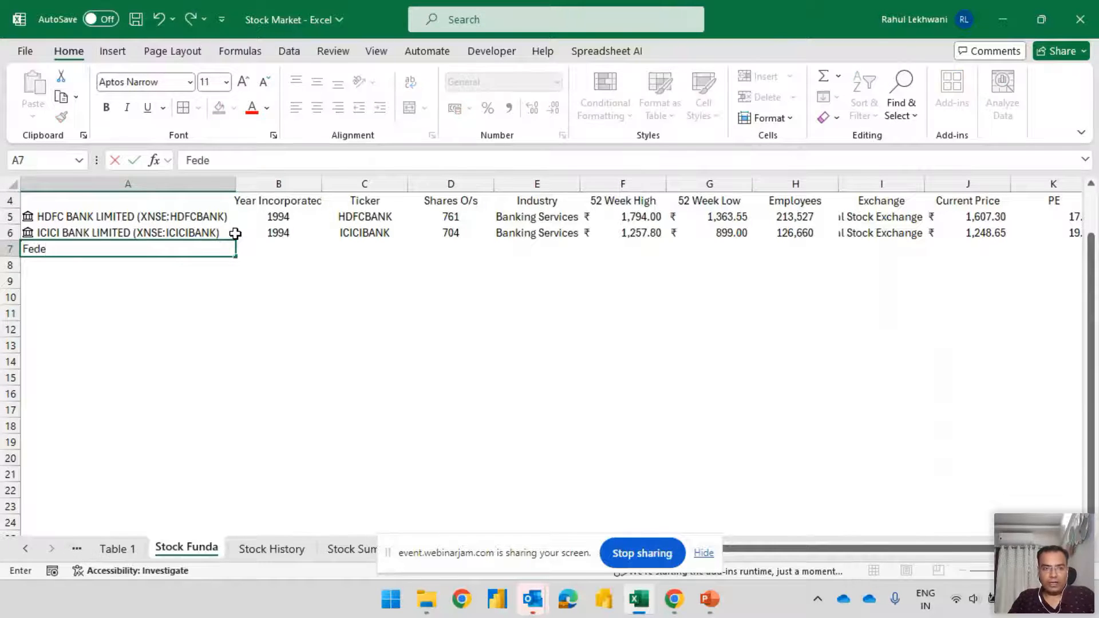
{"action": "type", "text": "ral Bank"}
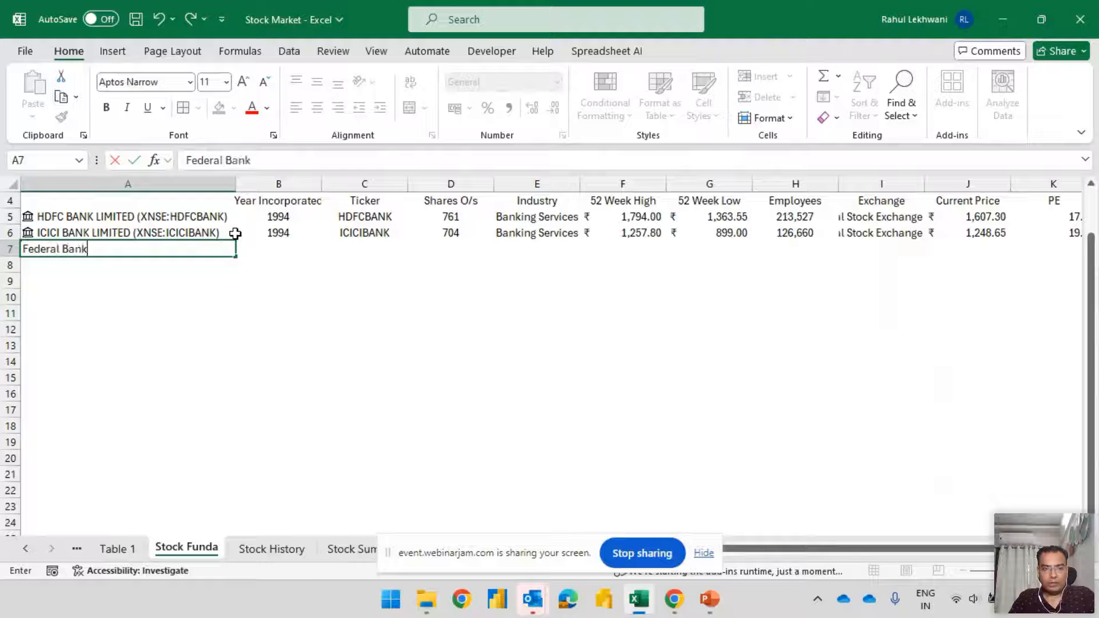
{"action": "key", "text": "Escape"}
Enter PNB in A7 as the stock Punjab National Bank (XNSE:PNB)
{"action": "type", "text": "PNB"}
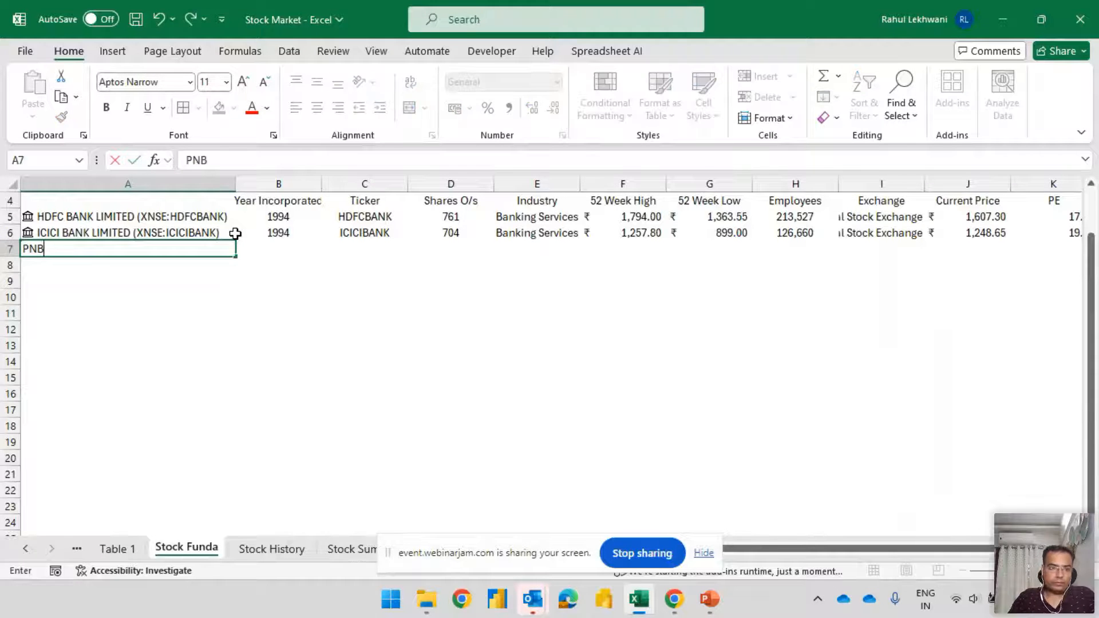
{"action": "key", "text": "Tab"}
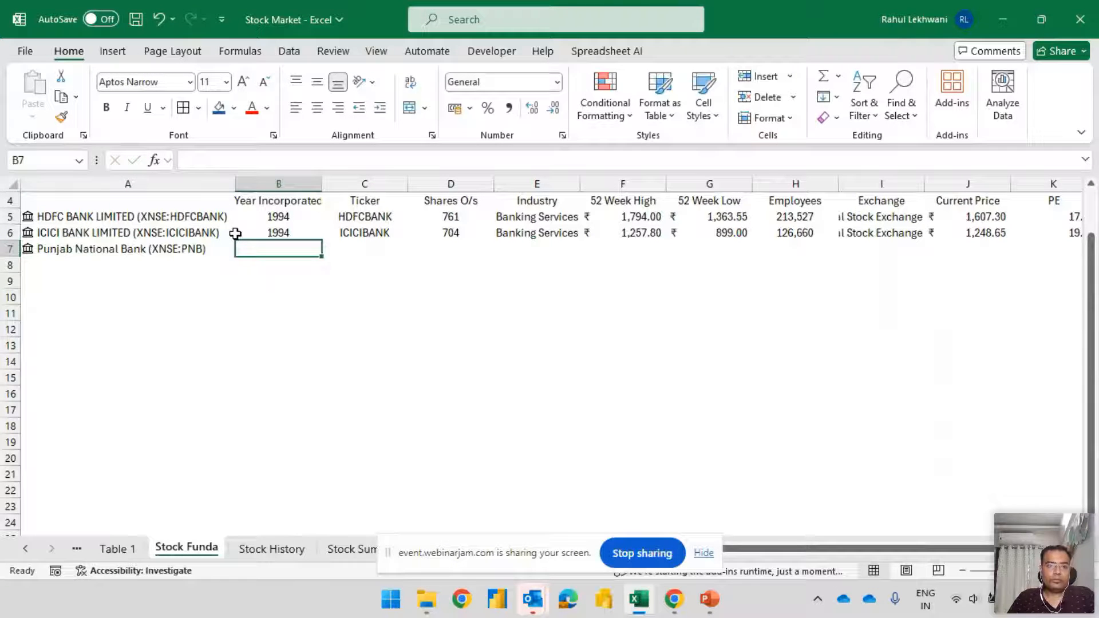
{"action": "key", "text": "Left"}
{"action": "key", "text": "Right"}
{"action": "key", "text": "Right"}
{"action": "key", "text": "Left"}
{"action": "key", "text": "ctrl+shift+Right"}
{"action": "key", "text": "Left"}
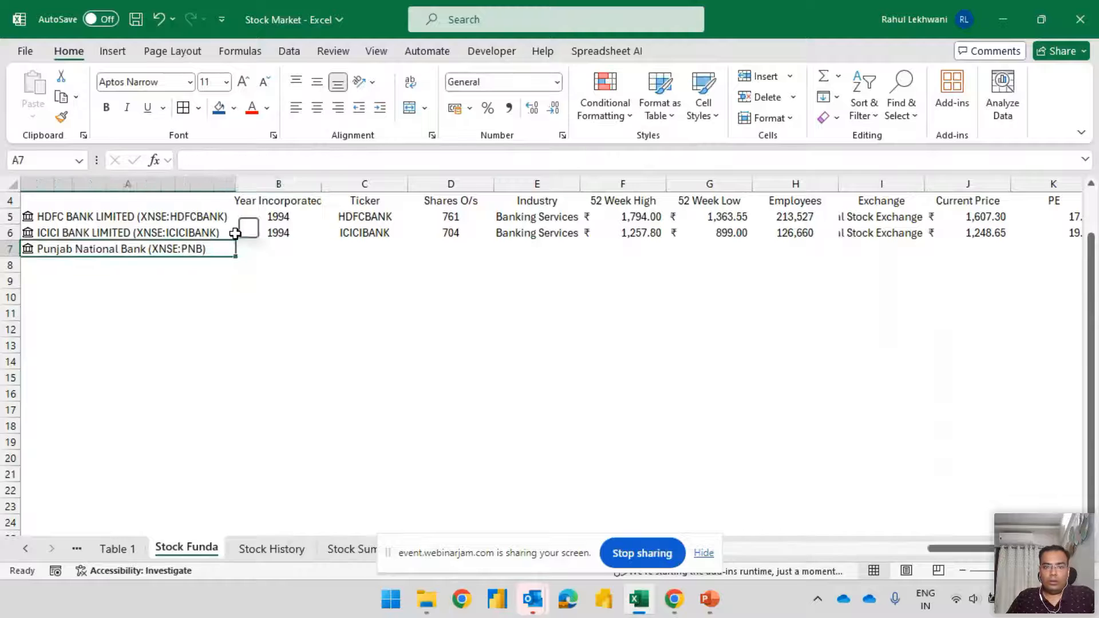
Fill the stock field formulas from row 6 down into B7:L7 for Punjab National Bank
{"action": "key", "text": "Right"}
{"action": "key", "text": "shift+Right"}
{"action": "key", "text": "shift+Right"}
{"action": "key", "text": "shift+Left"}
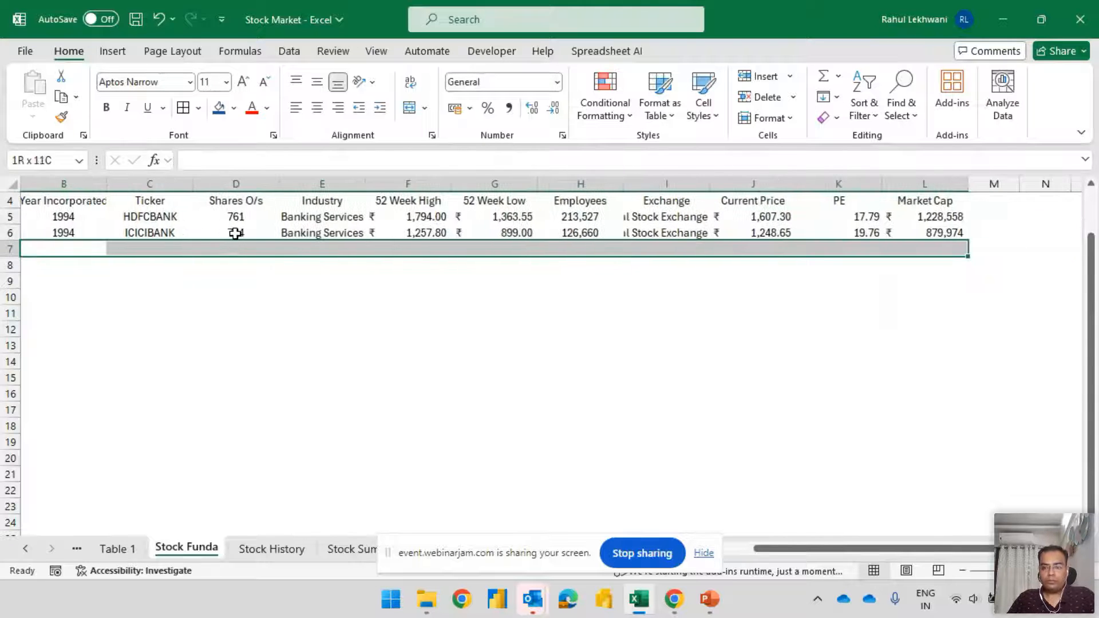
{"action": "key", "text": "ctrl+d"}
Look over the Punjab National Bank fields in row 7, from Year Incorporated and Ticker through 52 Week High to Market Cap
{"action": "key", "text": "Left"}
{"action": "key", "text": "Right"}
{"action": "key", "text": "Right"}
{"action": "key", "text": "Right"}
{"action": "key", "text": "Right"}
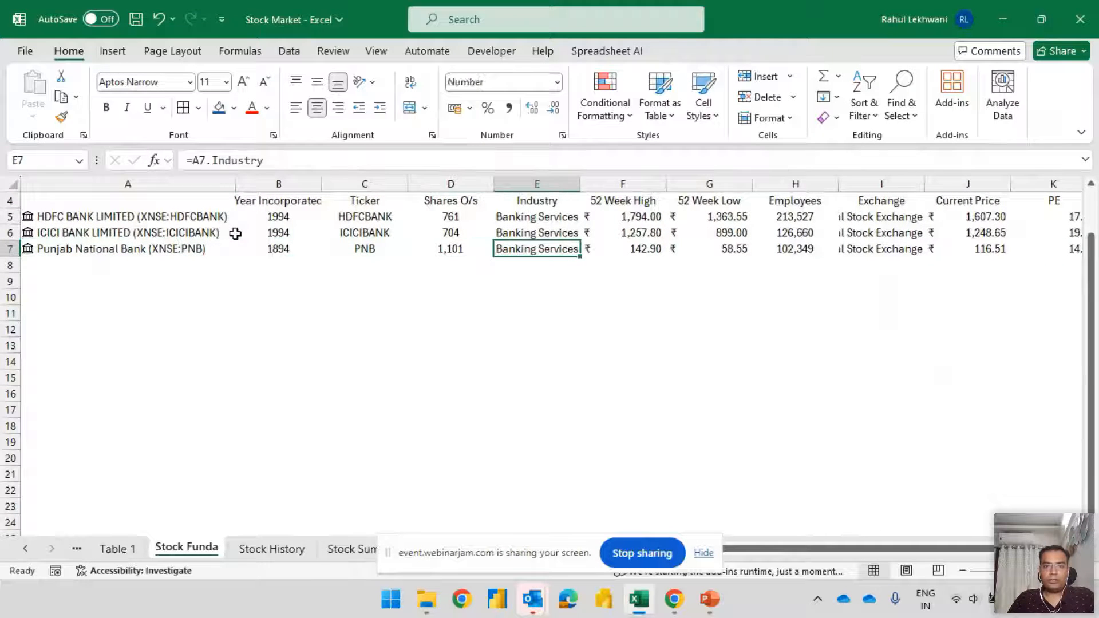
{"action": "key", "text": "Left"}
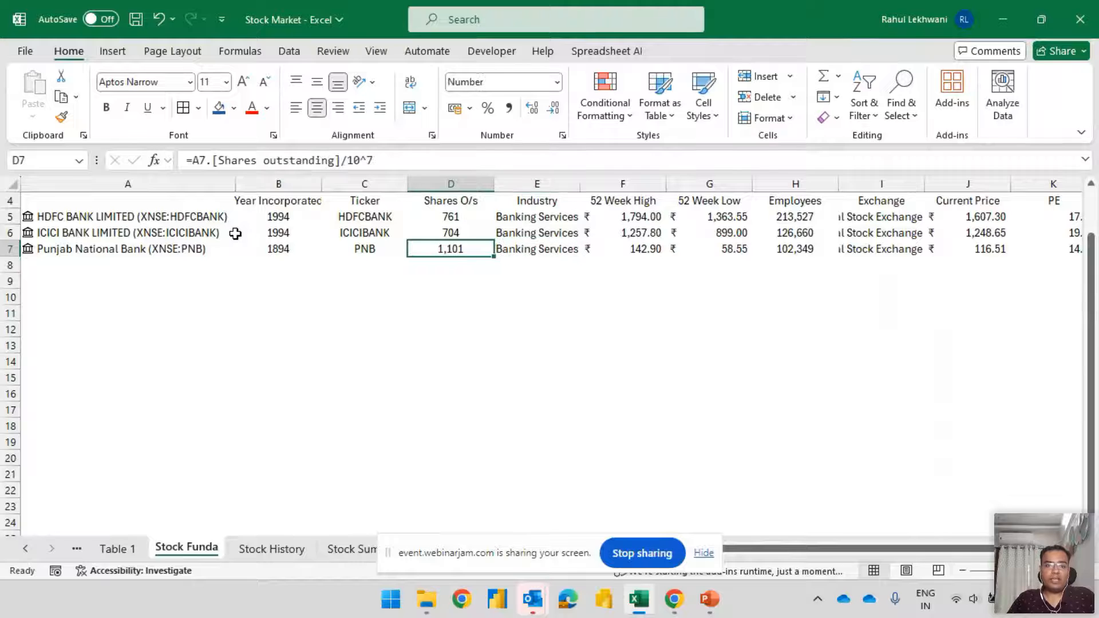
{"action": "key", "text": "Left"}
{"action": "key", "text": "Left"}
{"action": "key", "text": "Right"}
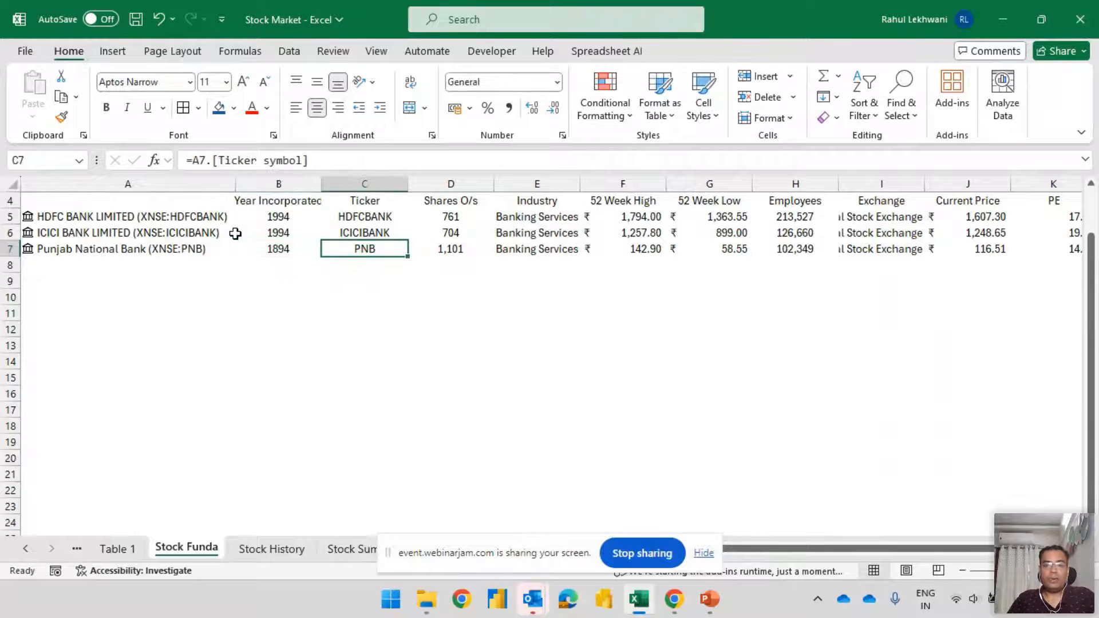
{"action": "key", "text": "Right"}
{"action": "key", "text": "Right"}
{"action": "key", "text": "Right"}
{"action": "key", "text": "Right"}
{"action": "key", "text": "Left"}
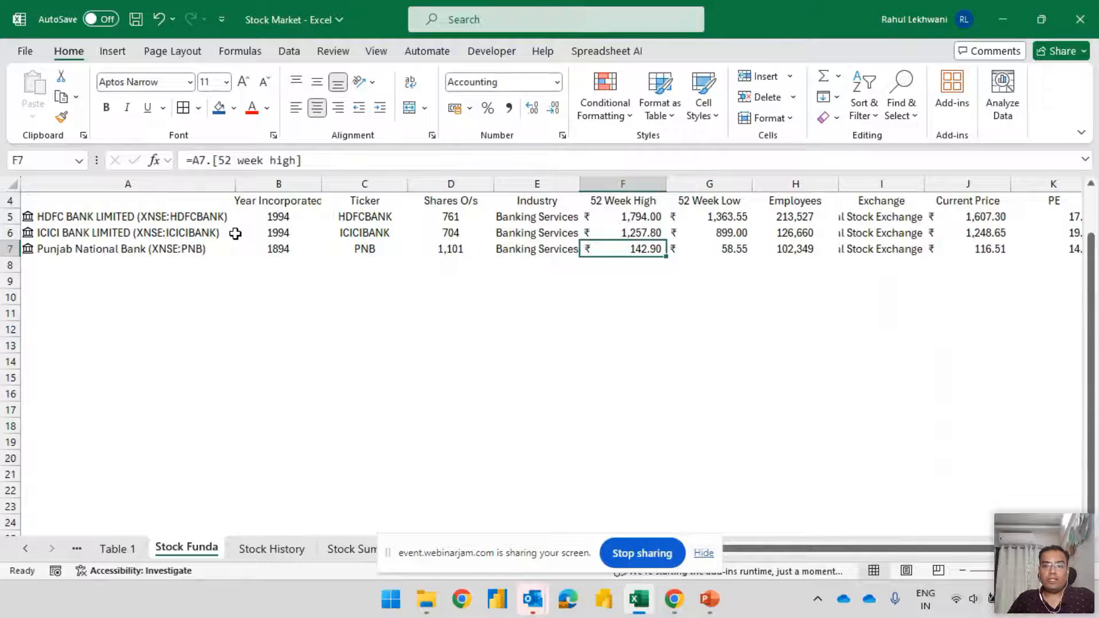
{"action": "key", "text": "Right"}
{"action": "key", "text": "Right"}
{"action": "key", "text": "Right"}
{"action": "key", "text": "Right"}
{"action": "key", "text": "Right"}
{"action": "key", "text": "Right"}
{"action": "key", "text": "Right"}
{"action": "key", "text": "Right"}
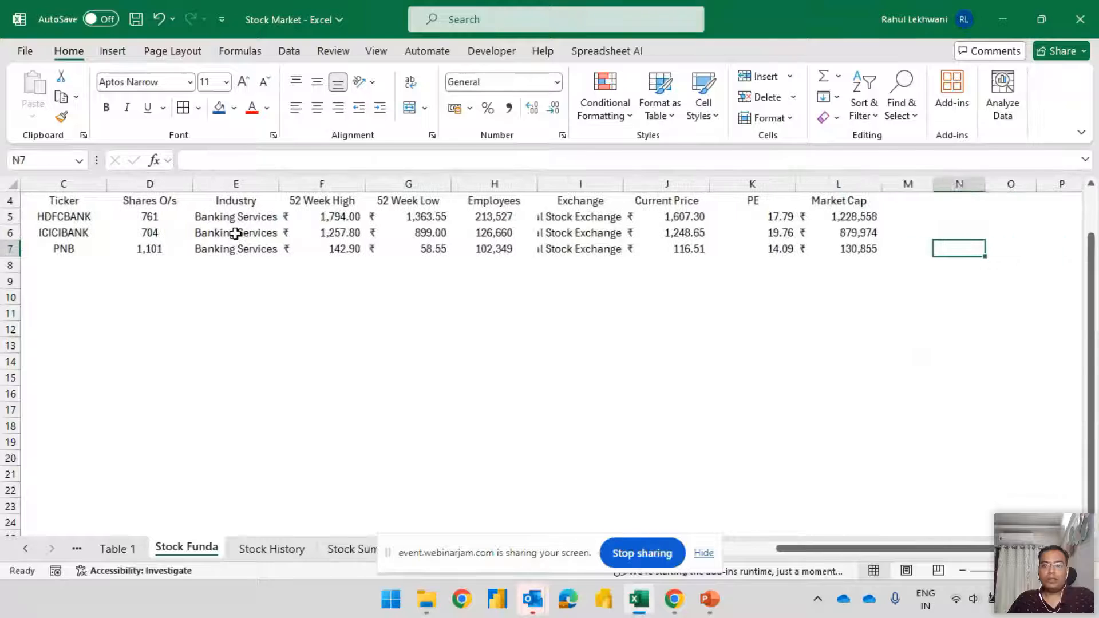
Compare the Market Cap entries of the three banks in L5:L7
{"action": "key", "text": "Left"}
{"action": "key", "text": "Left"}
{"action": "key", "text": "Up"}
{"action": "key", "text": "Up"}
{"action": "key", "text": "shift+Down"}
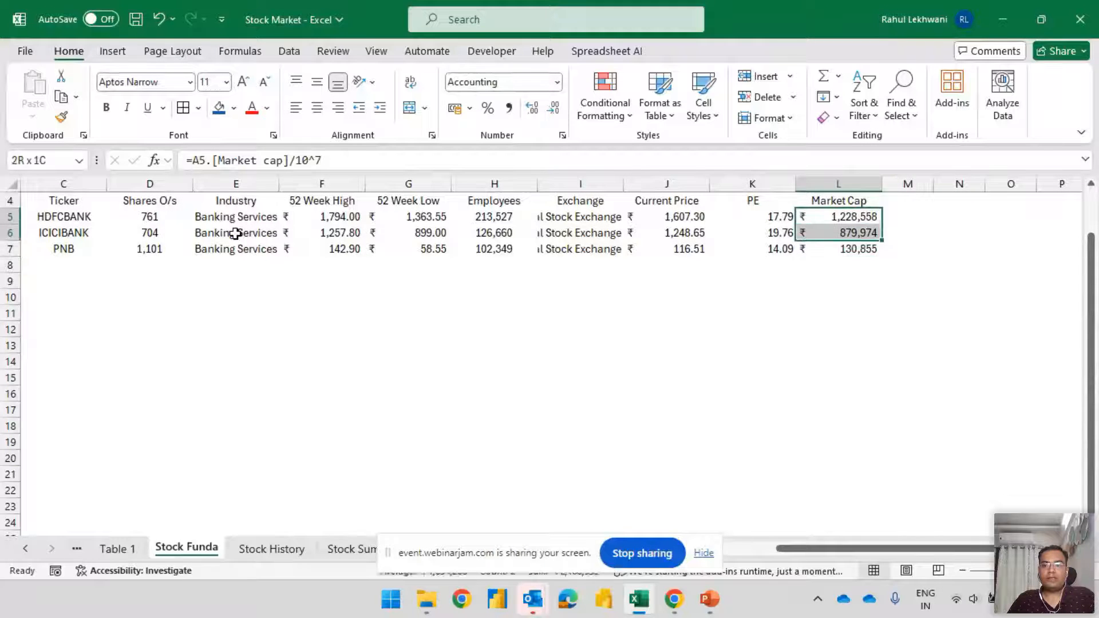
{"action": "key", "text": "shift+Down"}
{"action": "key", "text": "Down"}
{"action": "key", "text": "Down"}
{"action": "key", "text": "Down"}
{"action": "key", "text": "Up"}
Read across the Punjab National Bank row from its name to the PE and Market Cap fields
{"action": "key", "text": "Home"}
{"action": "key", "text": "Right"}
{"action": "key", "text": "Right"}
{"action": "key", "text": "Right"}
{"action": "key", "text": "Right"}
{"action": "key", "text": "Right"}
{"action": "key", "text": "Right"}
{"action": "key", "text": "Right"}
{"action": "key", "text": "Right"}
{"action": "key", "text": "Right"}
{"action": "key", "text": "Right"}
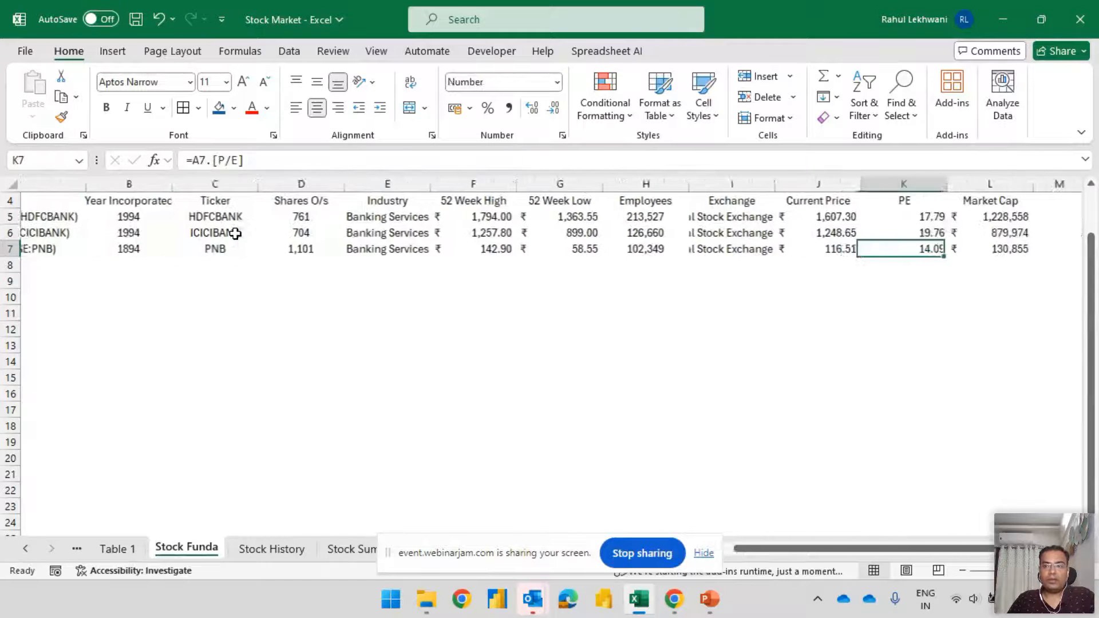
{"action": "key", "text": "Right"}
{"action": "key", "text": "Left"}
Compare the PE entry of Punjab National Bank in K7 with those of the other two banks
{"action": "key", "text": "shift+Home"}
{"action": "key", "text": "Down"}
{"action": "key", "text": "Up"}
{"action": "key", "text": "Up"}
{"action": "key", "text": "Up"}
{"action": "key", "text": "Down"}
{"action": "key", "text": "Down"}
{"action": "key", "text": "Down"}
{"action": "key", "text": "Up"}
{"action": "key", "text": "shift+Home"}
{"action": "key", "text": "Down"}
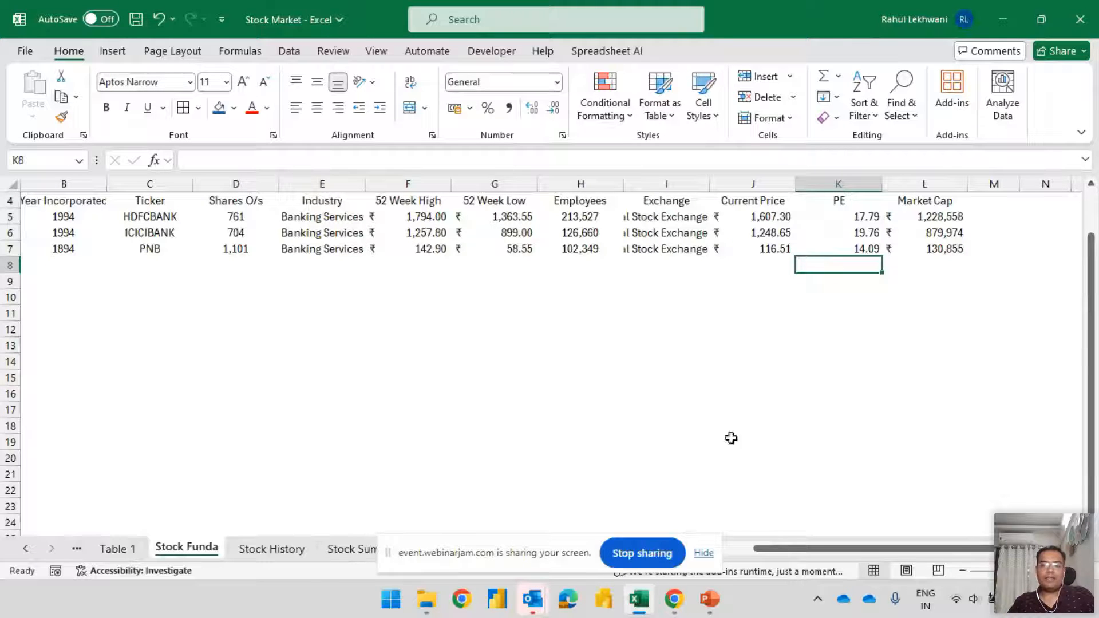
{"action": "left_click", "coordinate": [643, 553]}
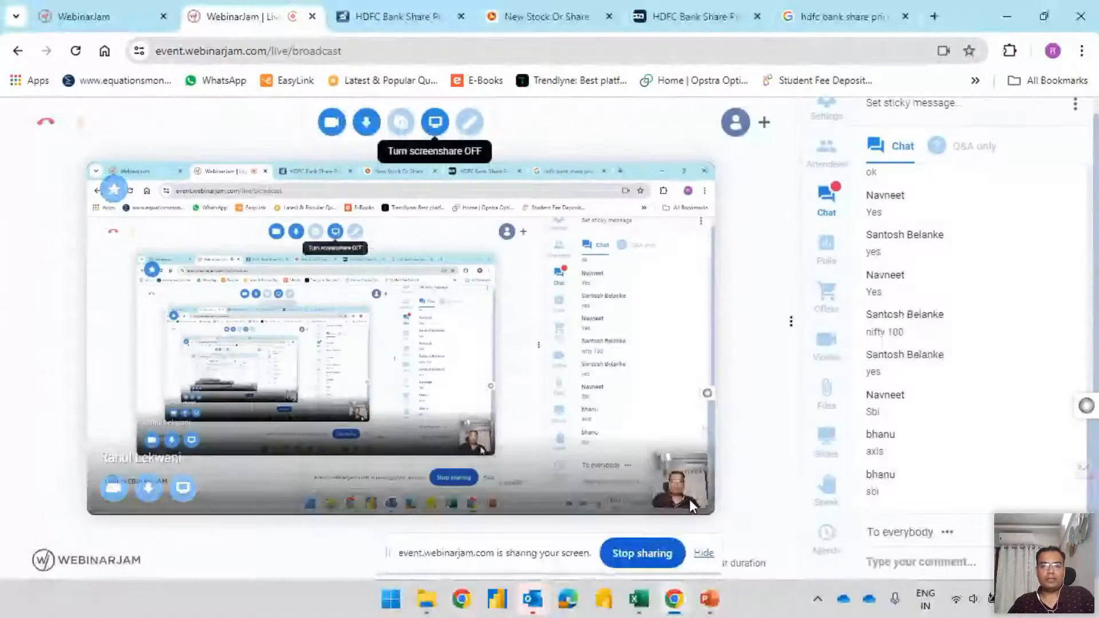
{"action": "key", "text": "alt+Tab"}
{"action": "key", "text": "alt+Tab"}
Replace the stock in A7 with Sbi and pick the match Western Asset Int Muni on the New York Stock Exchange
{"action": "key", "text": "Home"}
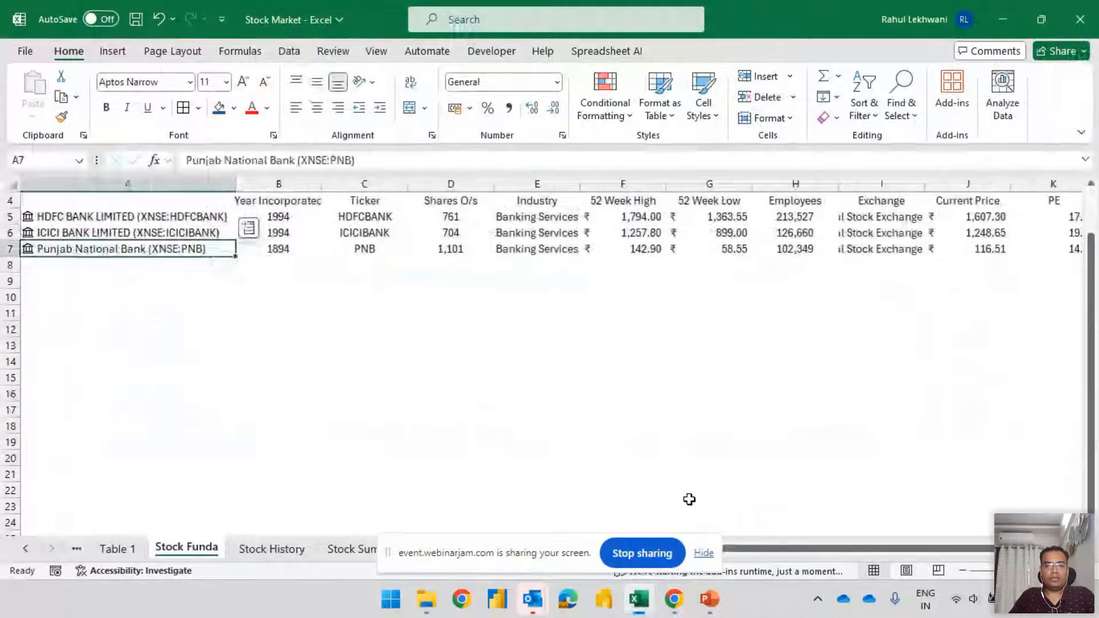
{"action": "key", "text": "Delete"}
{"action": "type", "text": "Sbi"}
{"action": "key", "text": "Tab"}
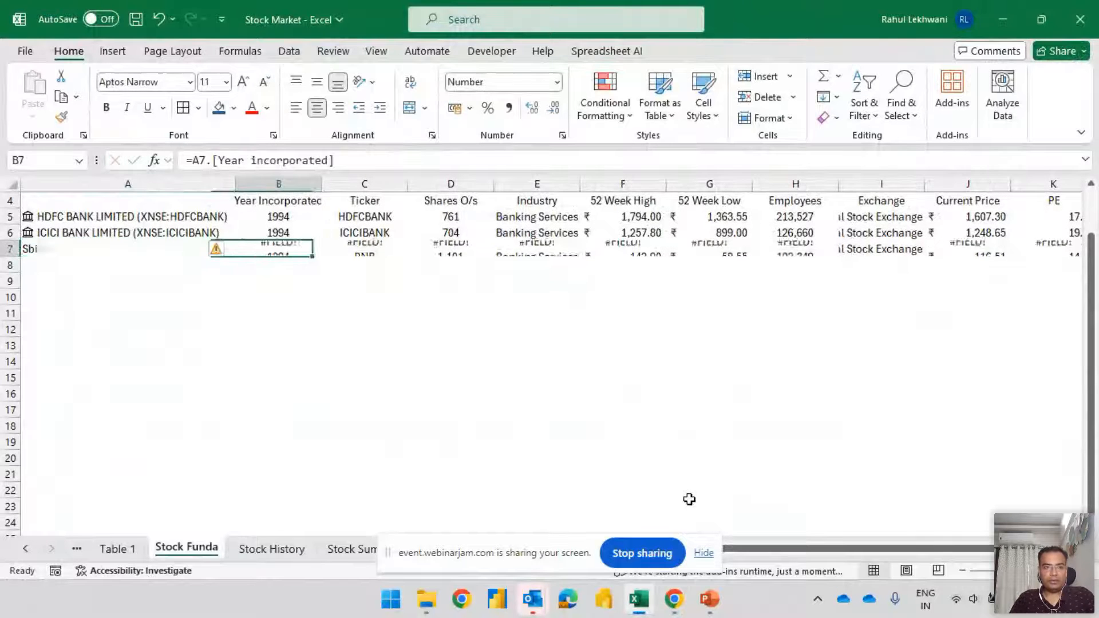
{"action": "key", "text": "Left"}
{"action": "key", "text": "Right"}
{"action": "key", "text": "Right"}
{"action": "key", "text": "Left"}
{"action": "key", "text": "Left"}
{"action": "key", "text": "F2"}
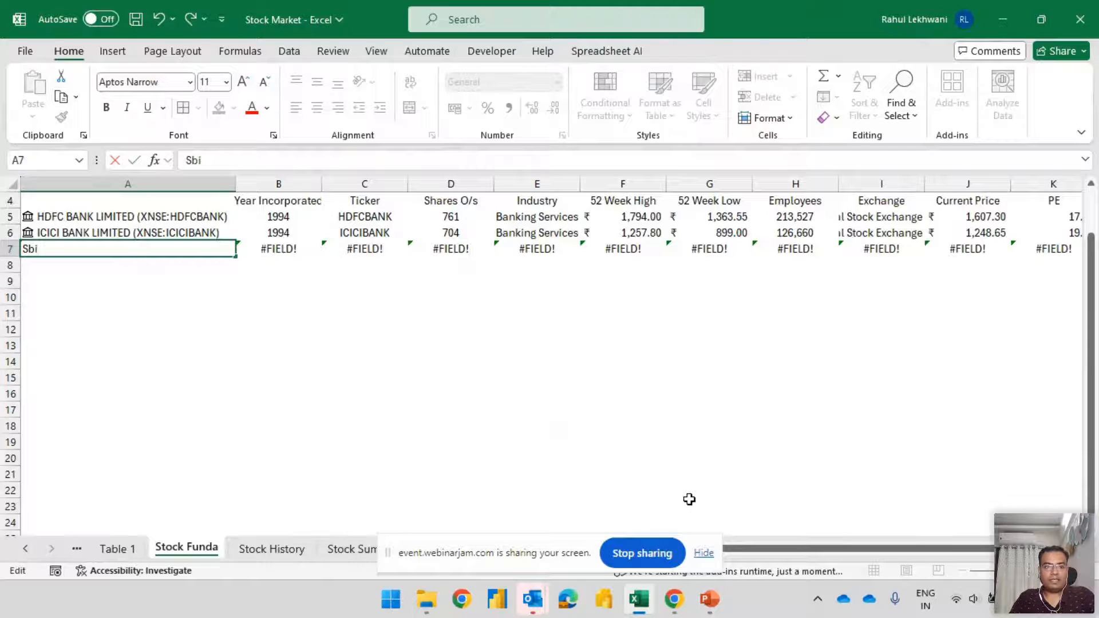
{"action": "key", "text": "Escape"}
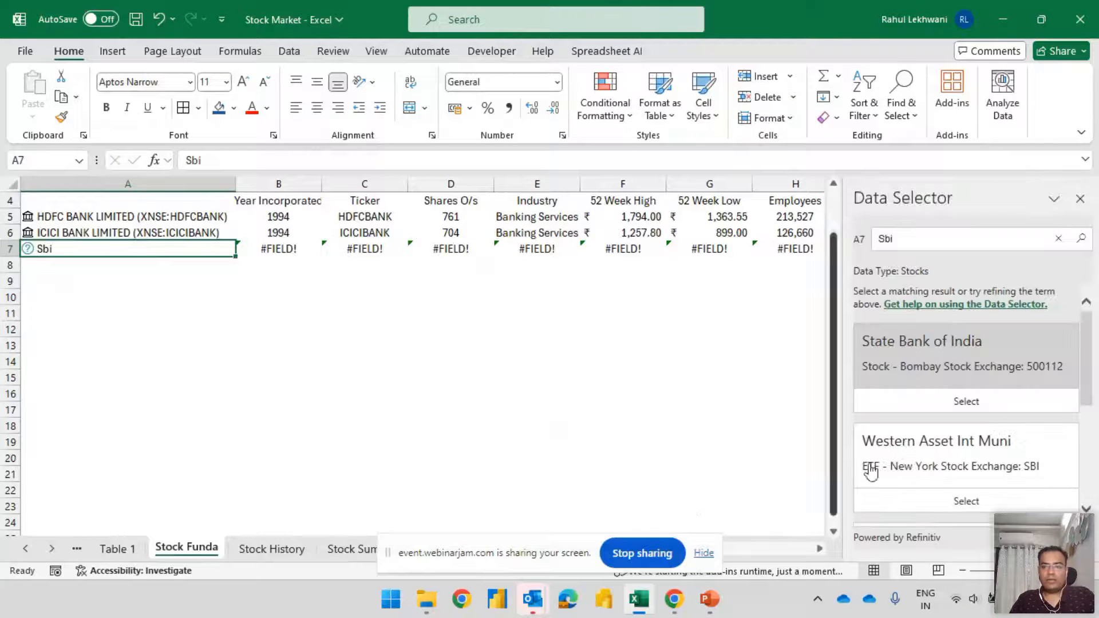
{"action": "left_click", "coordinate": [953, 500]}
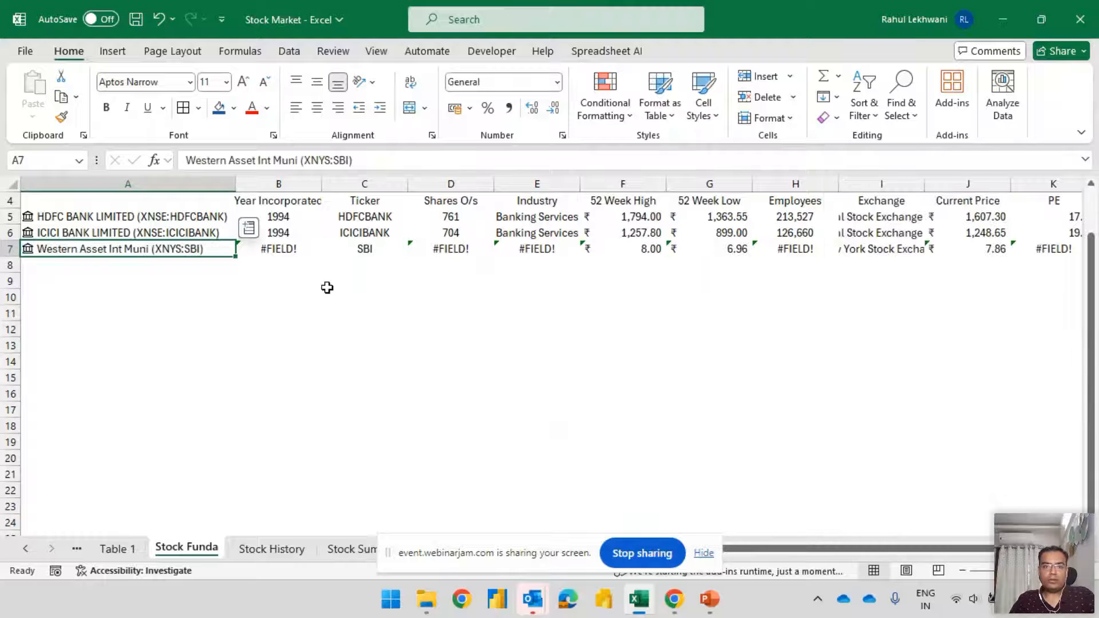
Inspect the row 7 field formulas for Western Asset Int Muni in the Year Incorporated and Shares O/s columns
{"action": "left_click", "coordinate": [277, 248]}
{"action": "key", "text": "F2"}
{"action": "key", "text": "Return"}
{"action": "key", "text": "Up"}
{"action": "key", "text": "Up"}
{"action": "key", "text": "Down"}
{"action": "key", "text": "Right"}
{"action": "key", "text": "Right"}
{"action": "key", "text": "F2"}
{"action": "key", "text": "Return"}
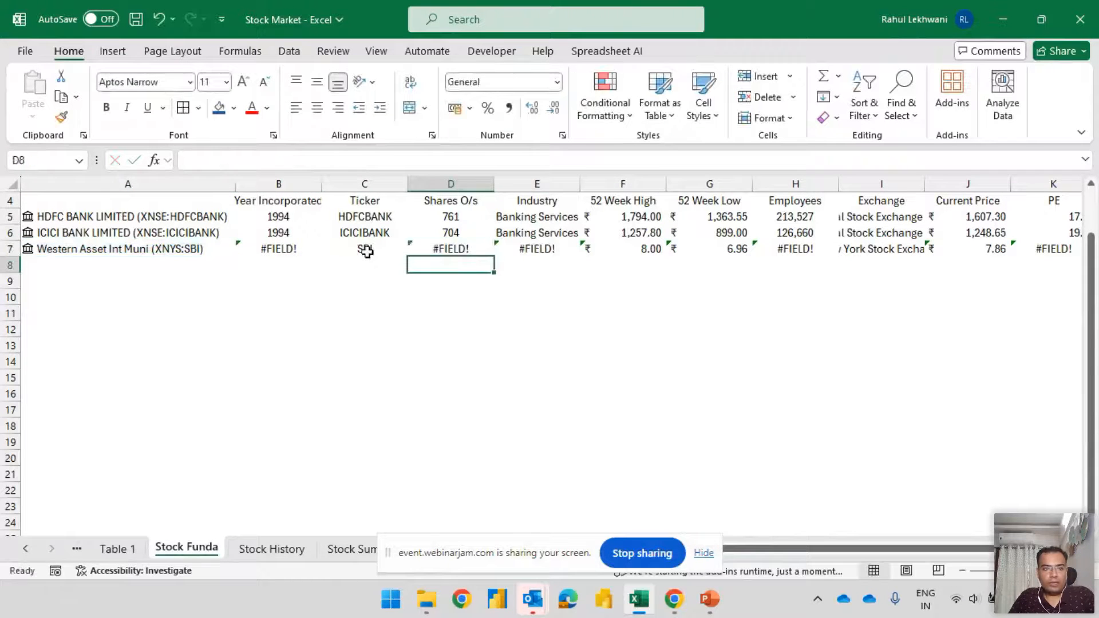
Replace the stock in A7 with State Bank of India (XBOM:500112)
{"action": "key", "text": "Up"}
{"action": "key", "text": "Left"}
{"action": "key", "text": "Left"}
{"action": "key", "text": "Left"}
{"action": "type", "text": "sbi"}
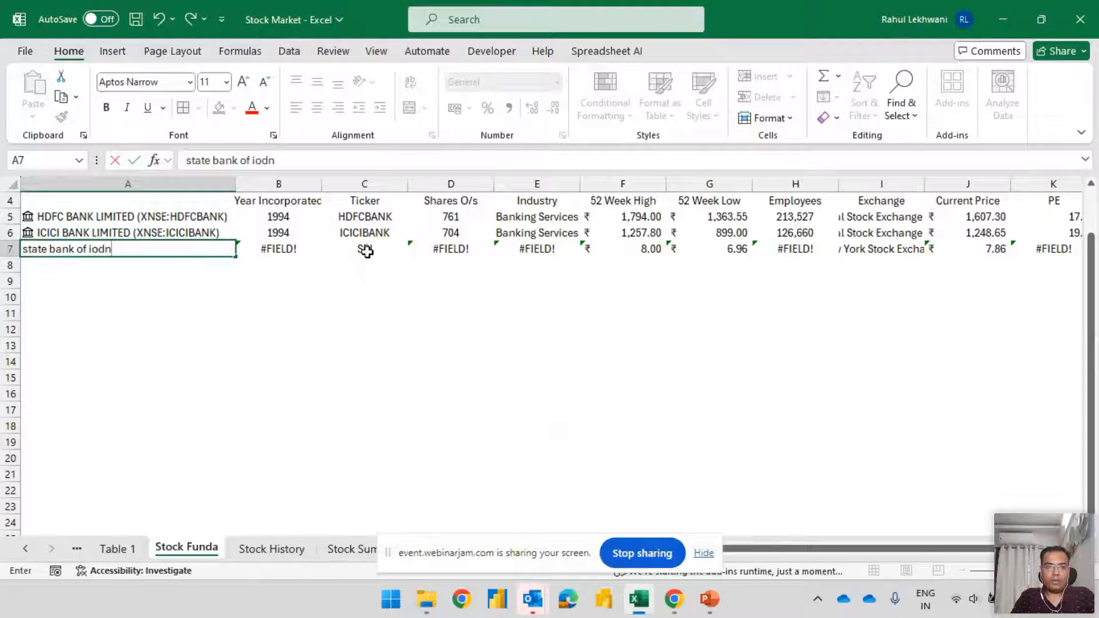
{"action": "key", "text": "ctrl+Return"}
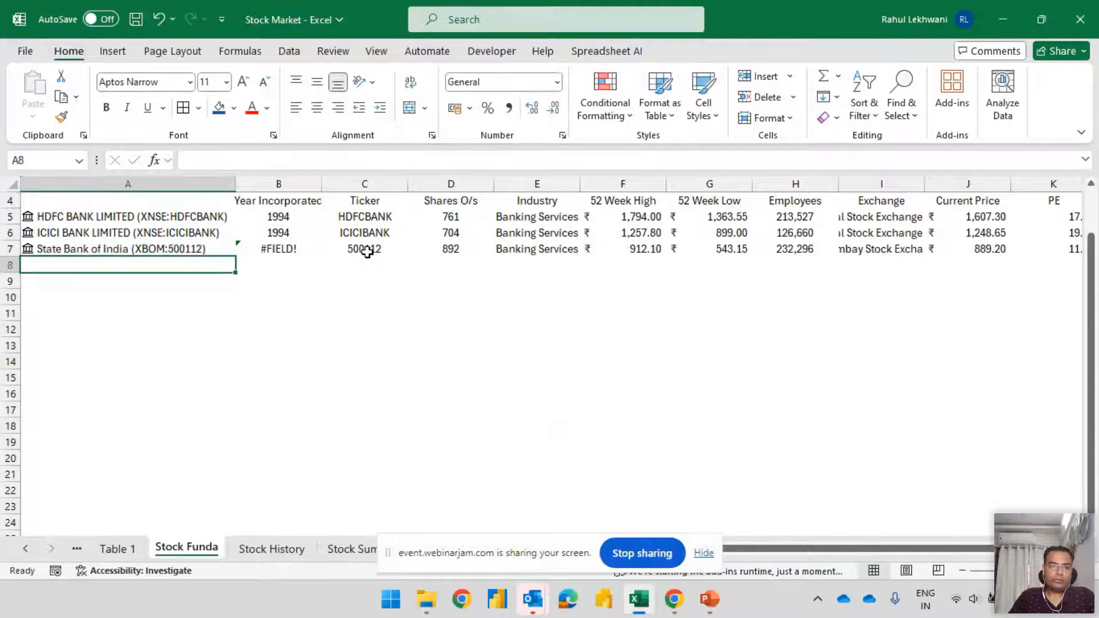
Check the Year Incorporated, Ticker and Shares O/s fields of State Bank of India in row 7
{"action": "key", "text": "Right"}
{"action": "key", "text": "F2"}
{"action": "key", "text": "Return"}
{"action": "key", "text": "Up"}
{"action": "key", "text": "Left"}
{"action": "key", "text": "Right"}
{"action": "key", "text": "Right"}
{"action": "key", "text": "Right"}
{"action": "key", "text": "Left"}
{"action": "key", "text": "Left"}
{"action": "key", "text": "Right"}
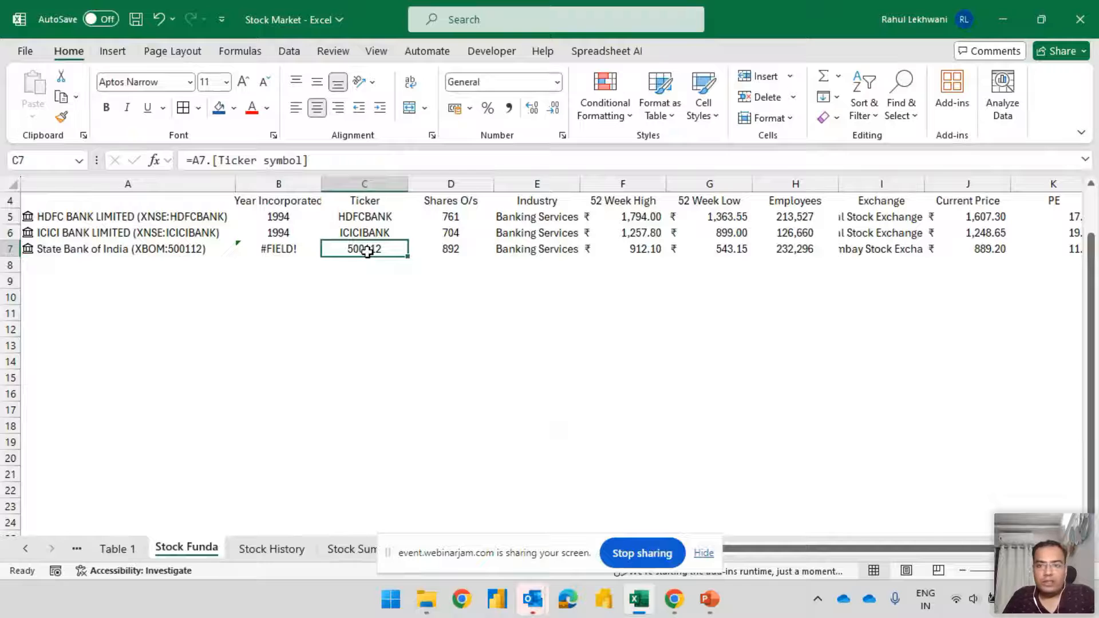
{"action": "key", "text": "Right"}
{"action": "key", "text": "Left"}
{"action": "key", "text": "Left"}
Look over the remaining State Bank of India fields in row 7 up to PE and Market Cap
{"action": "key", "text": "Right"}
{"action": "key", "text": "Right"}
{"action": "key", "text": "Right"}
{"action": "key", "text": "Right"}
{"action": "key", "text": "Right"}
{"action": "key", "text": "Right"}
{"action": "key", "text": "Right"}
{"action": "key", "text": "Right"}
{"action": "key", "text": "Right"}
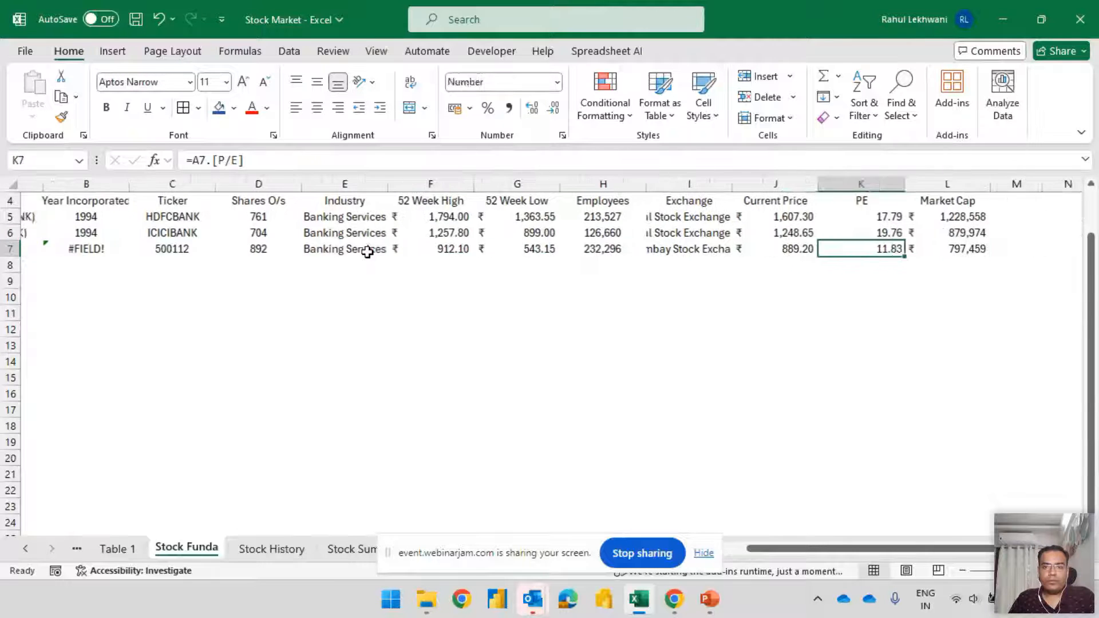
{"action": "key", "text": "Right"}
{"action": "key", "text": "Right"}
{"action": "key", "text": "Left"}
{"action": "key", "text": "Left"}
{"action": "key", "text": "Left"}
{"action": "key", "text": "Right"}
{"action": "key", "text": "shift+space"}
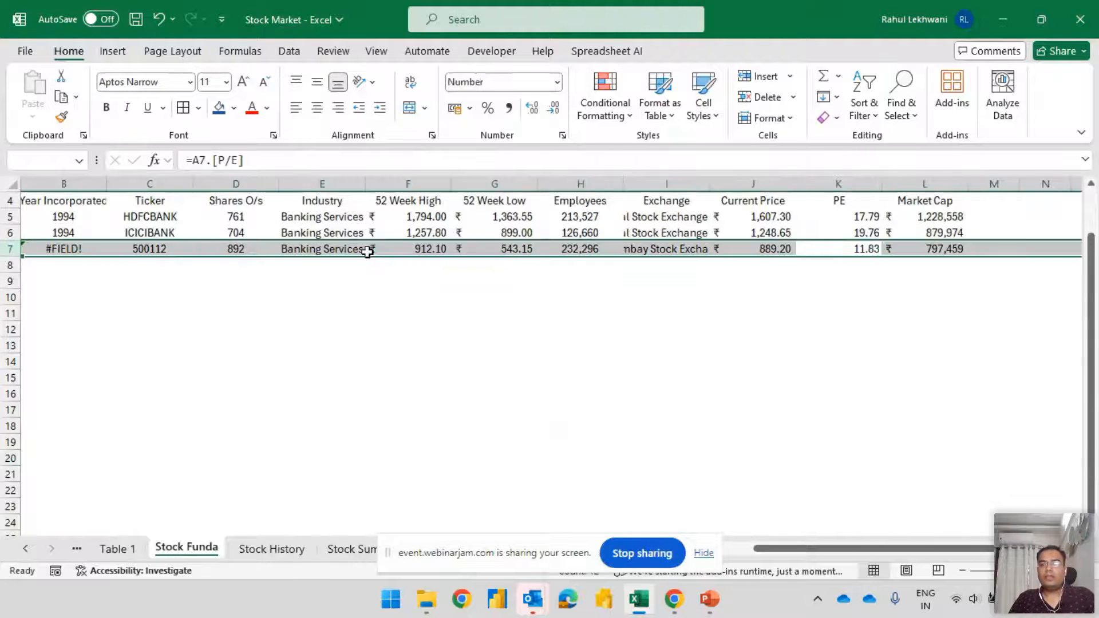
Compare the PE entries of HDFC Bank, ICICI Bank and State Bank of India in K5:K7
{"action": "key", "text": "Up"}
{"action": "key", "text": "Up"}
{"action": "key", "text": "Down"}
{"action": "key", "text": "Down"}
{"action": "key", "text": "Down"}
{"action": "key", "text": "Up"}
{"action": "key", "text": "Up"}
{"action": "key", "text": "Up"}
{"action": "key", "text": "Down"}
{"action": "key", "text": "Down"}
{"action": "key", "text": "Up"}
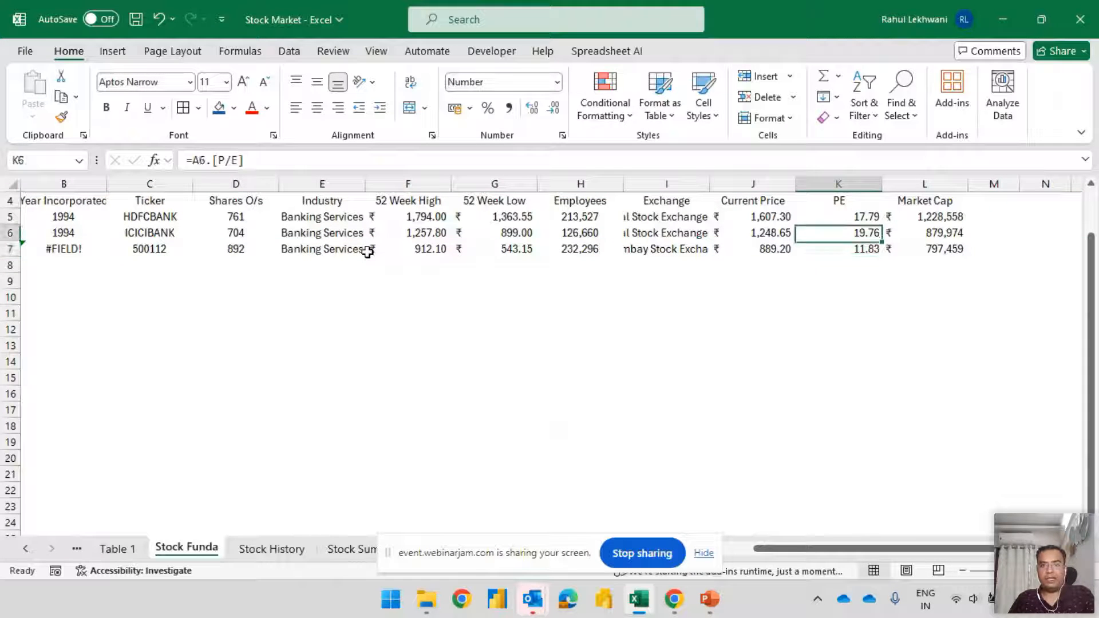
{"action": "key", "text": "Down"}
{"action": "key", "text": "Up"}
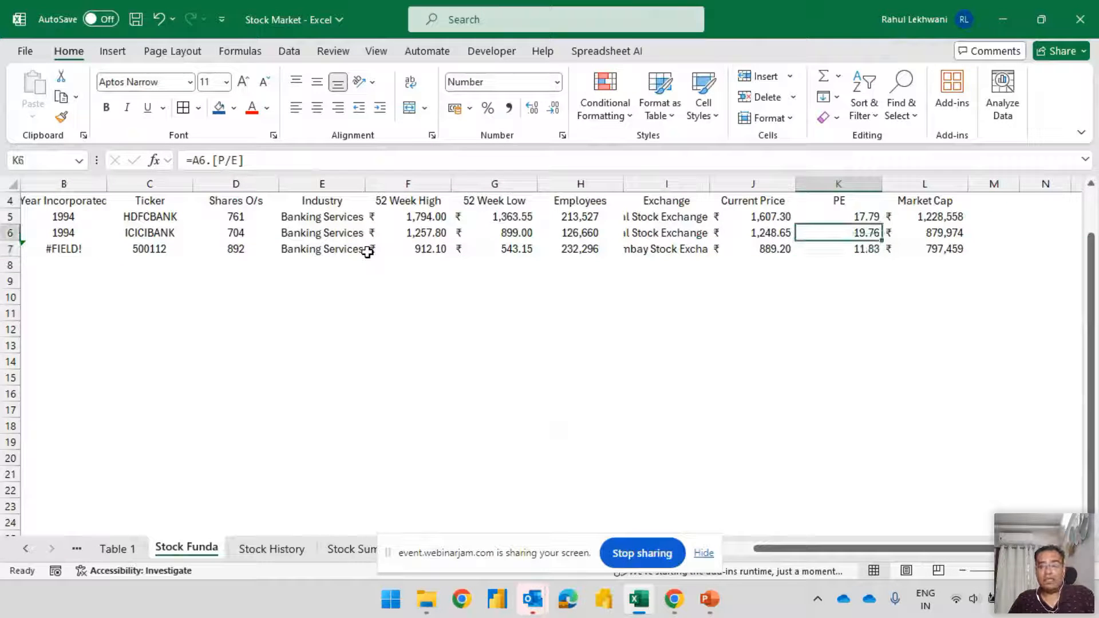
Check the Market Cap of ICICI Bank in L6 and review the State Bank of India row around its PE entry
{"action": "key", "text": "ctrl+Left"}
{"action": "key", "text": "ctrl+Right"}
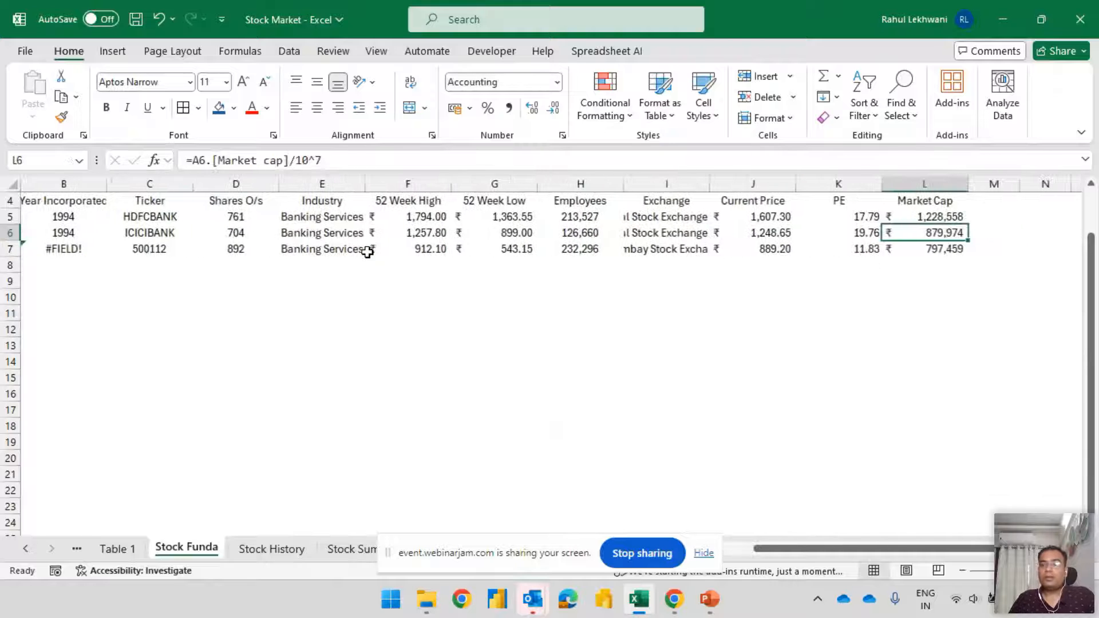
{"action": "key", "text": "Left"}
{"action": "key", "text": "Down"}
{"action": "key", "text": "shift+space"}
{"action": "key", "text": "Down"}
{"action": "key", "text": "Up"}
{"action": "key", "text": "Up"}
{"action": "key", "text": "Down"}
{"action": "key", "text": "Down"}
{"action": "key", "text": "Up"}
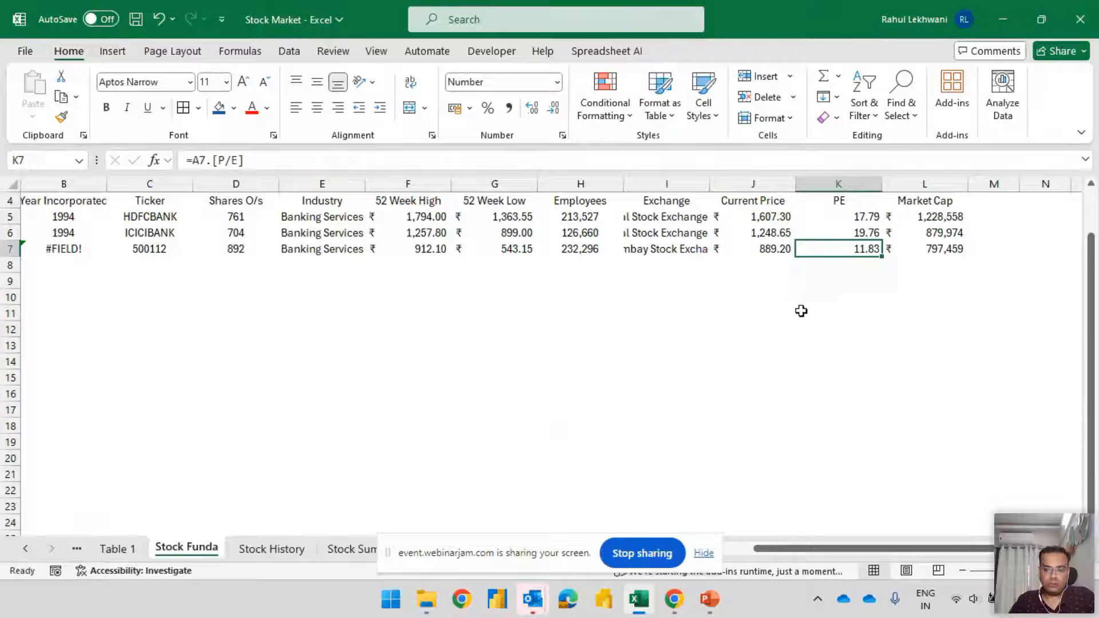
Examine the Current Price, PE and Market Cap of State Bank of India against the other banks
{"action": "left_click", "coordinate": [767, 250]}
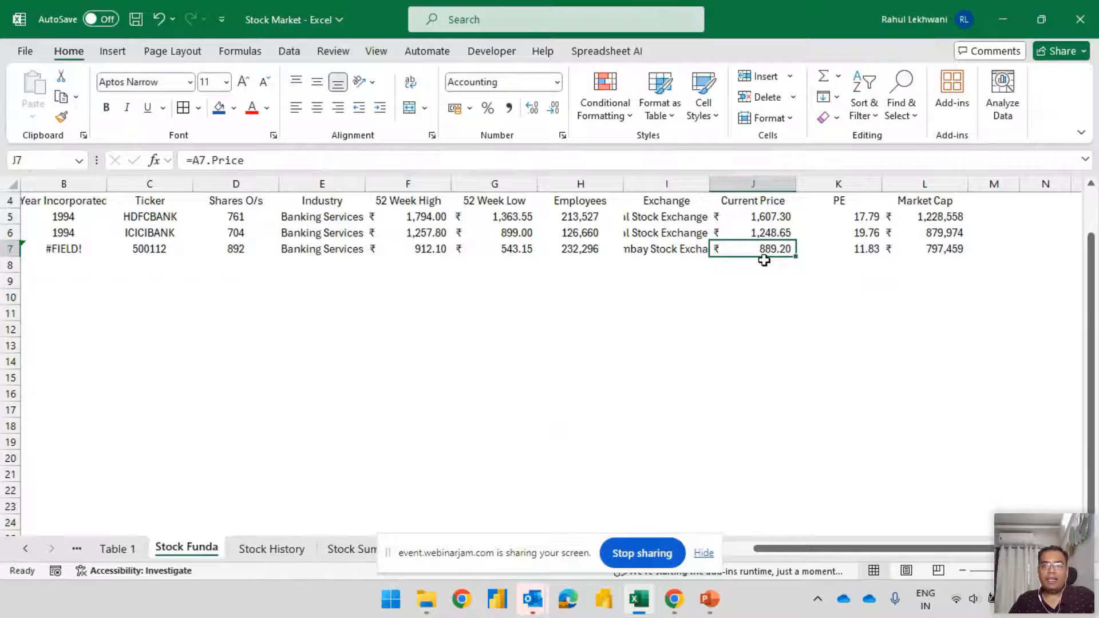
{"action": "left_click", "coordinate": [857, 249]}
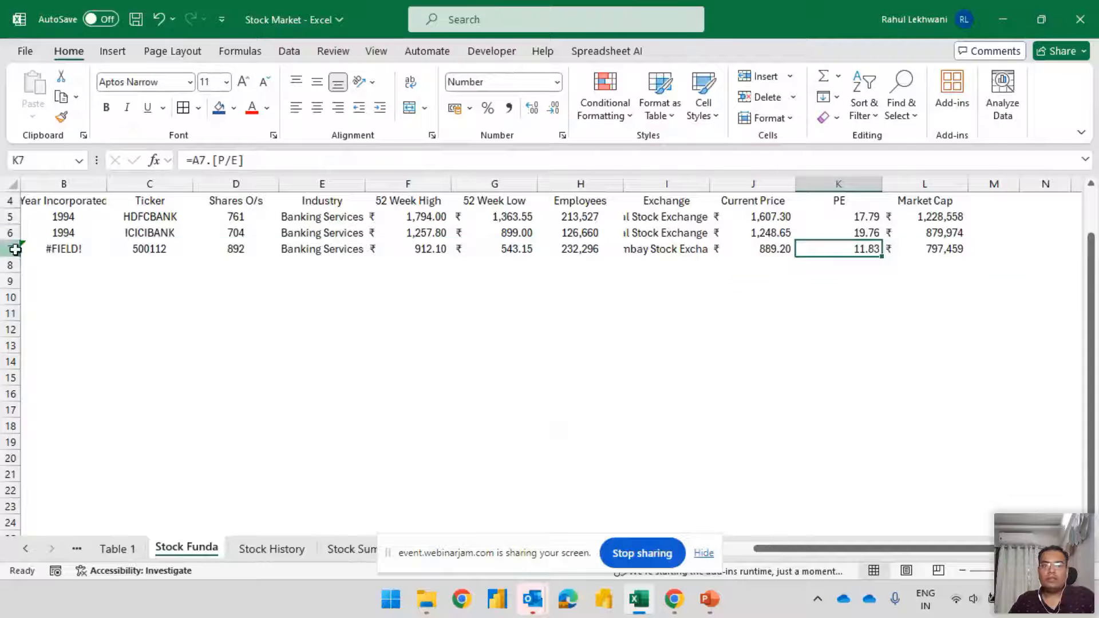
{"action": "left_click", "coordinate": [10, 249]}
{"action": "left_click_drag", "start_coordinate": [866, 215], "coordinate": [869, 247]}
{"action": "left_click", "coordinate": [870, 249]}
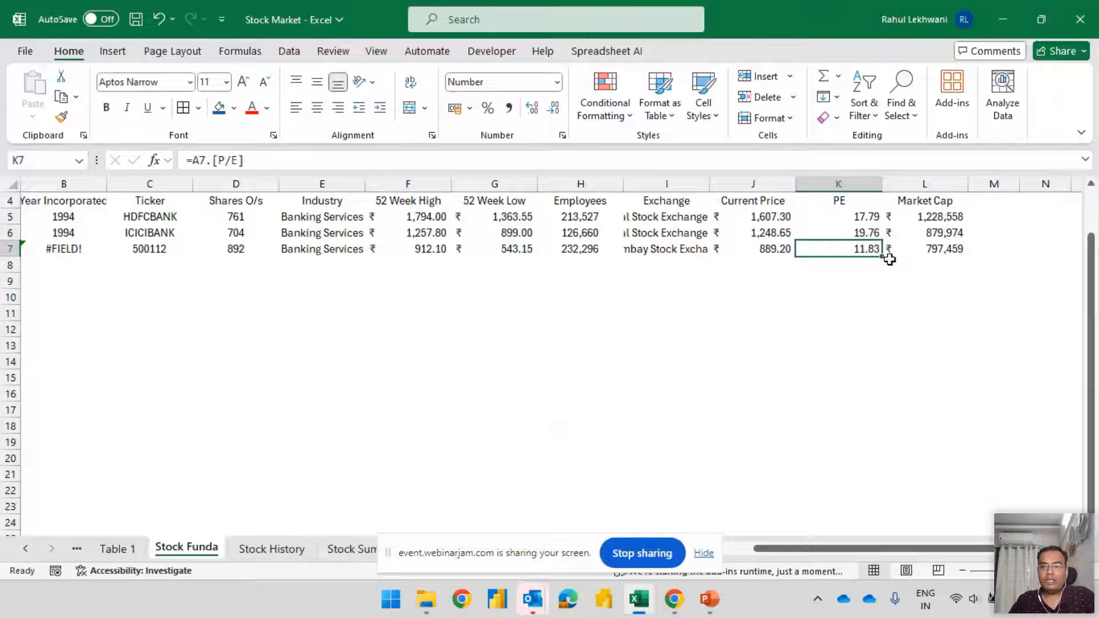
{"action": "left_click_drag", "start_coordinate": [955, 251], "coordinate": [956, 236]}
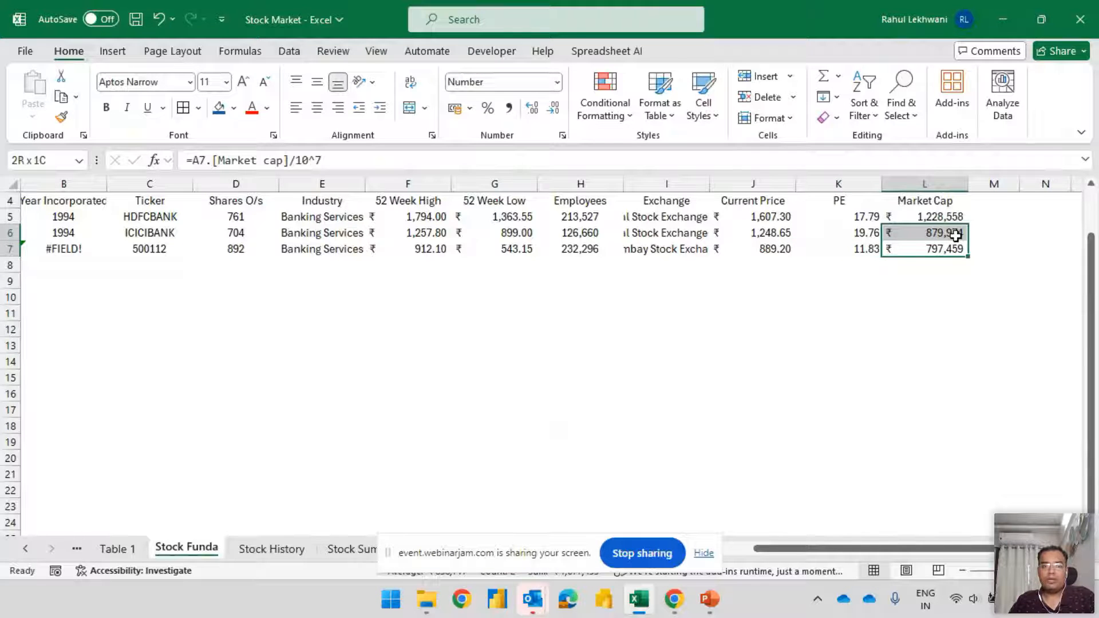
{"action": "left_click_drag", "start_coordinate": [956, 236], "coordinate": [956, 236]}
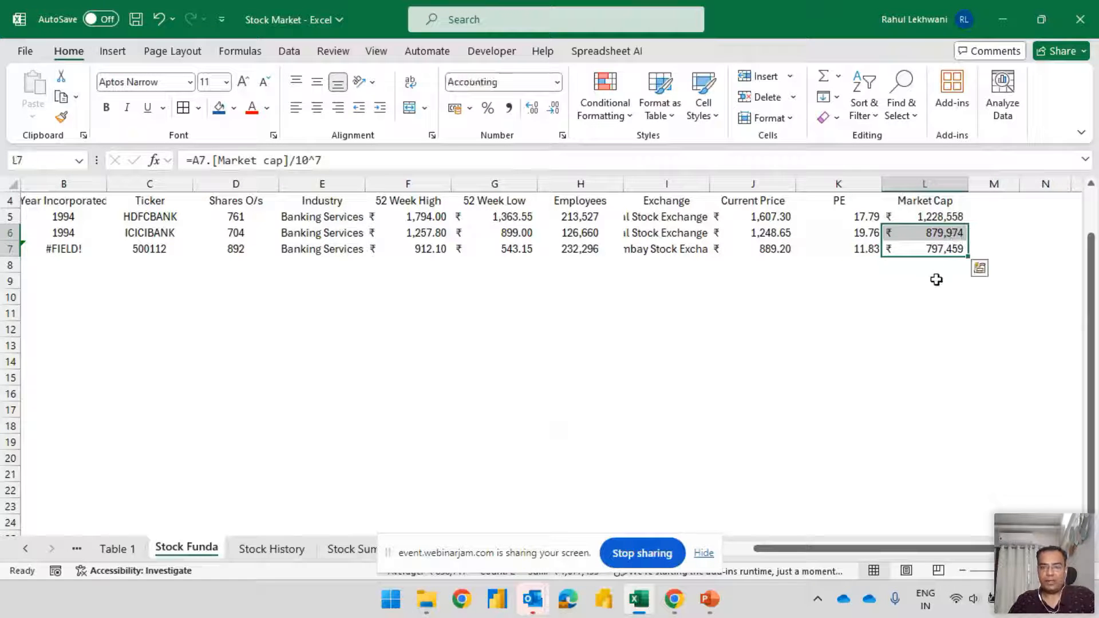
{"action": "left_click", "coordinate": [847, 251]}
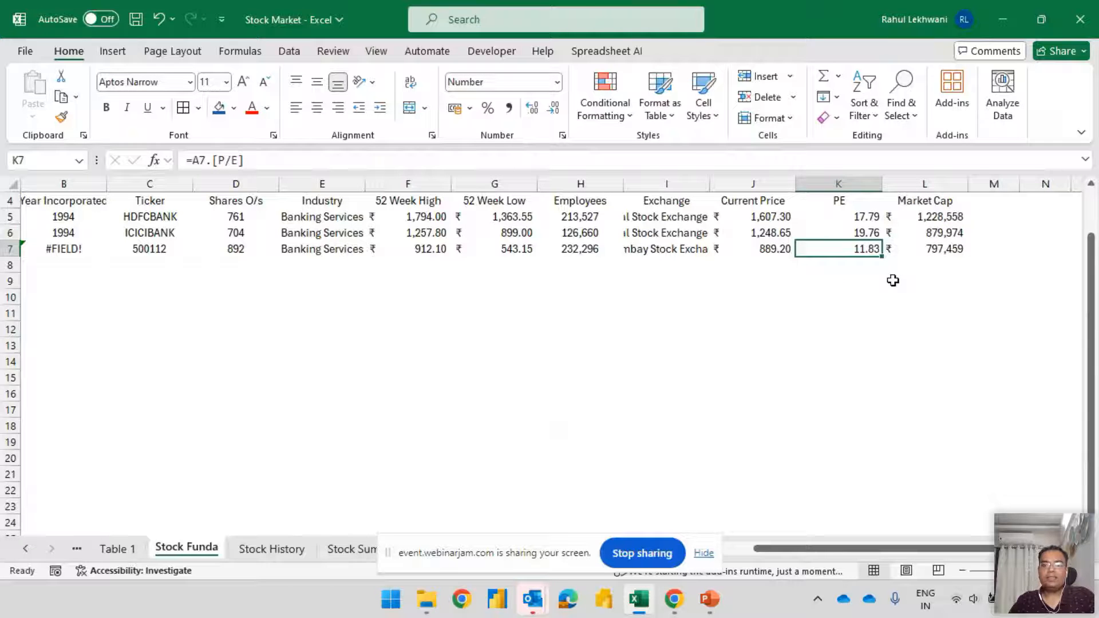
Widen the Exchange column slightly and check the exchange of State Bank of India in I7
{"action": "left_click_drag", "start_coordinate": [710, 183], "coordinate": [733, 183]}
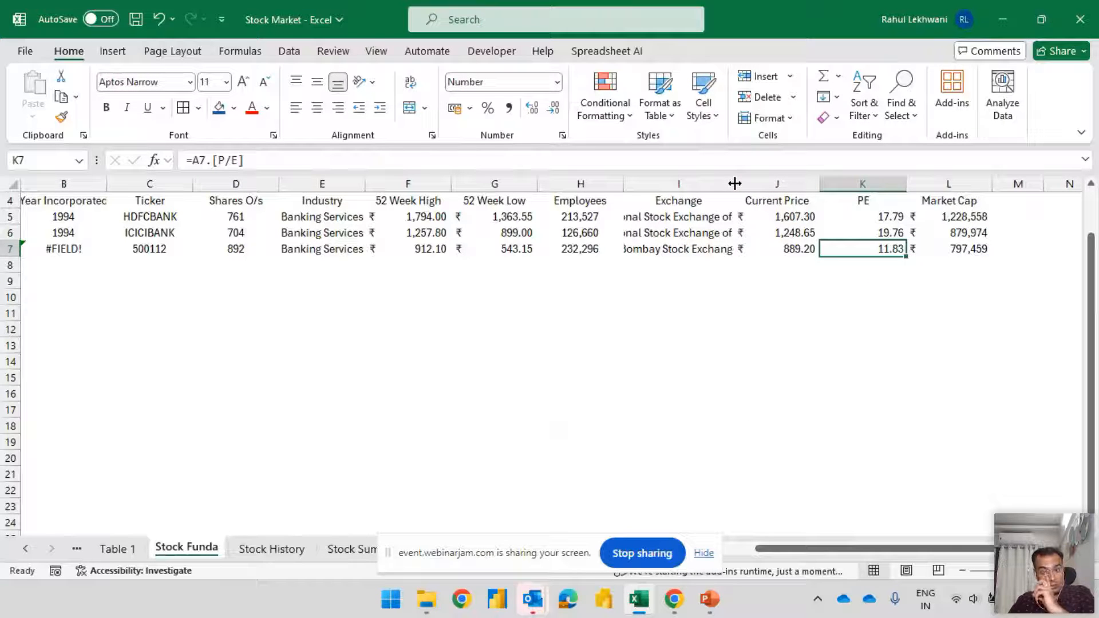
{"action": "left_click", "coordinate": [694, 249]}
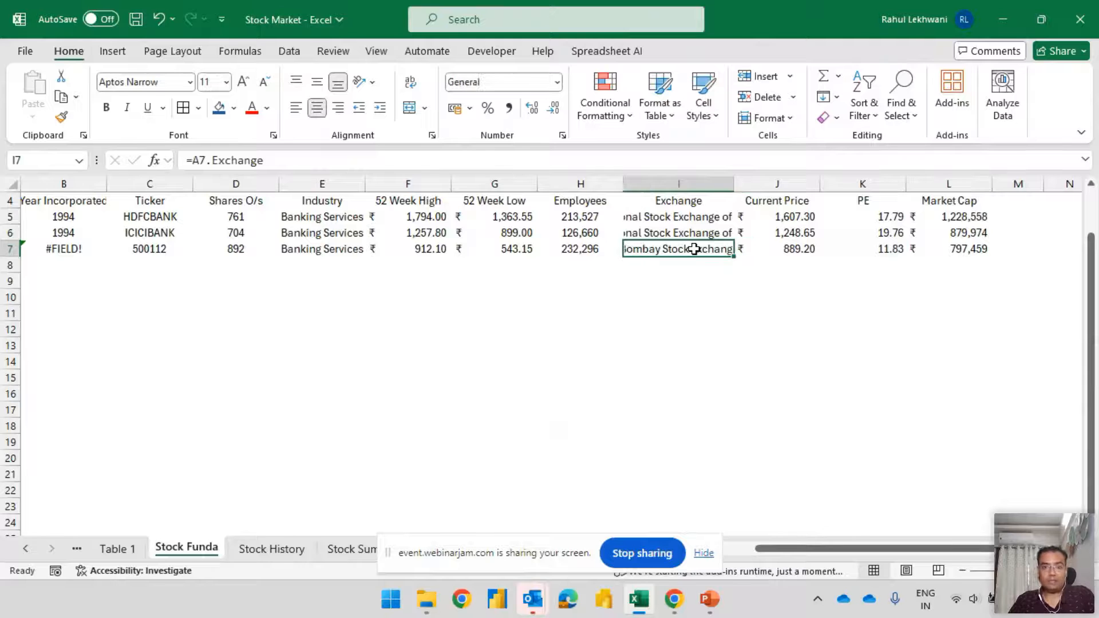
Try to look up State Bank of India's National Stock Exchange listing by entering "sbi nse" in A7
{"action": "key", "text": "Home"}
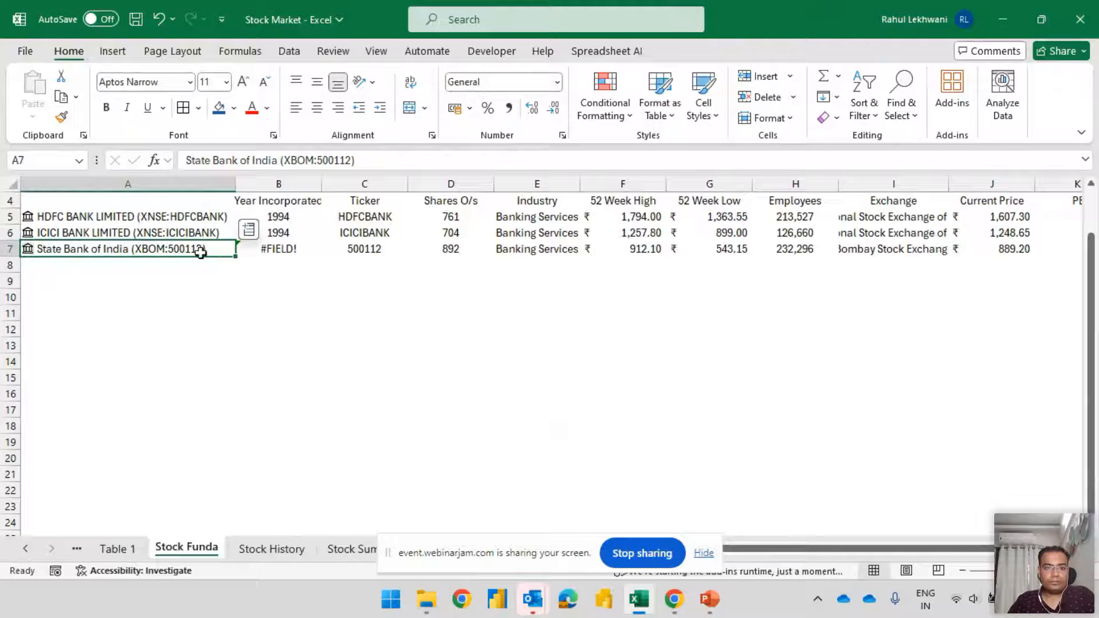
{"action": "type", "text": "sbi"}
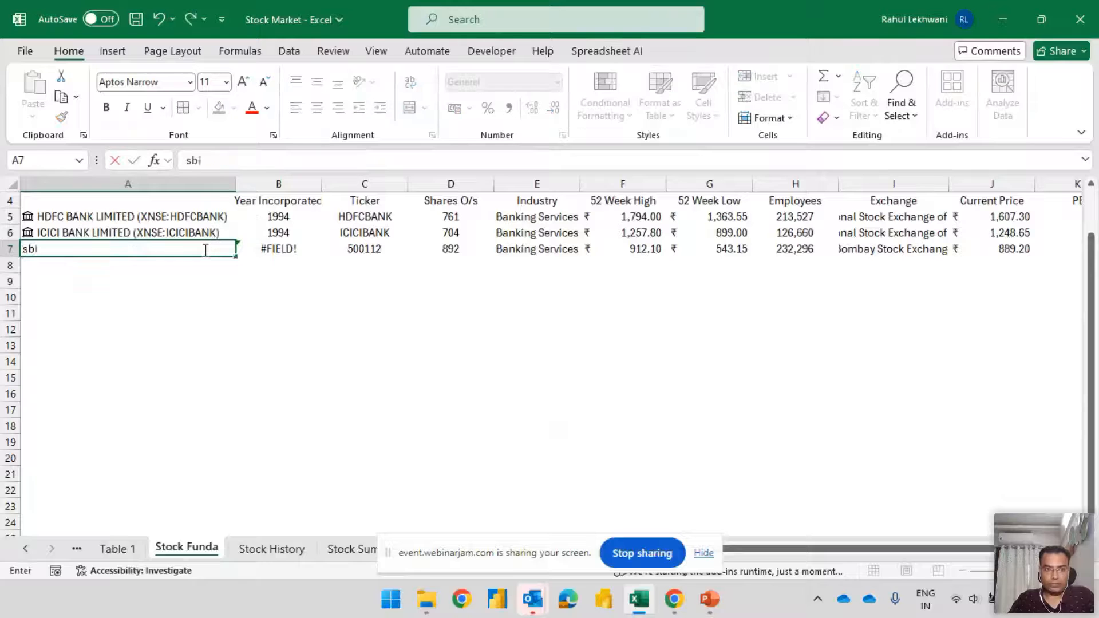
{"action": "type", "text": " nse"}
{"action": "key", "text": "Return"}
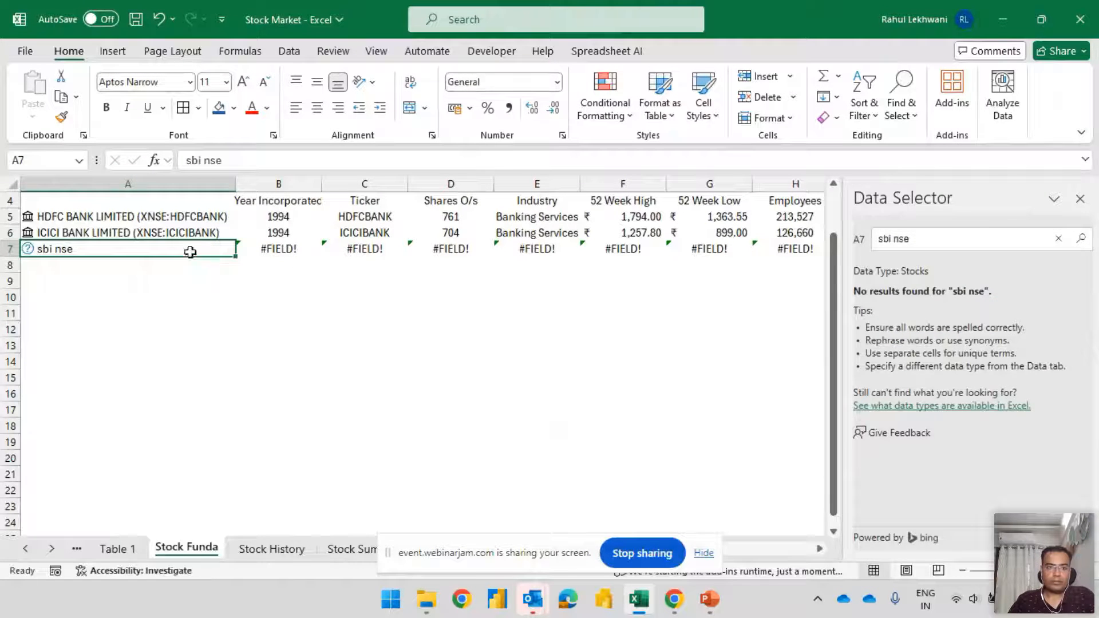
Change the entry in A7 to "sbi" and match it to State Bank of India on the Bombay Stock Exchange
{"action": "double_click", "coordinate": [166, 247]}
{"action": "key", "text": "Return"}
{"action": "left_click", "coordinate": [109, 247]}
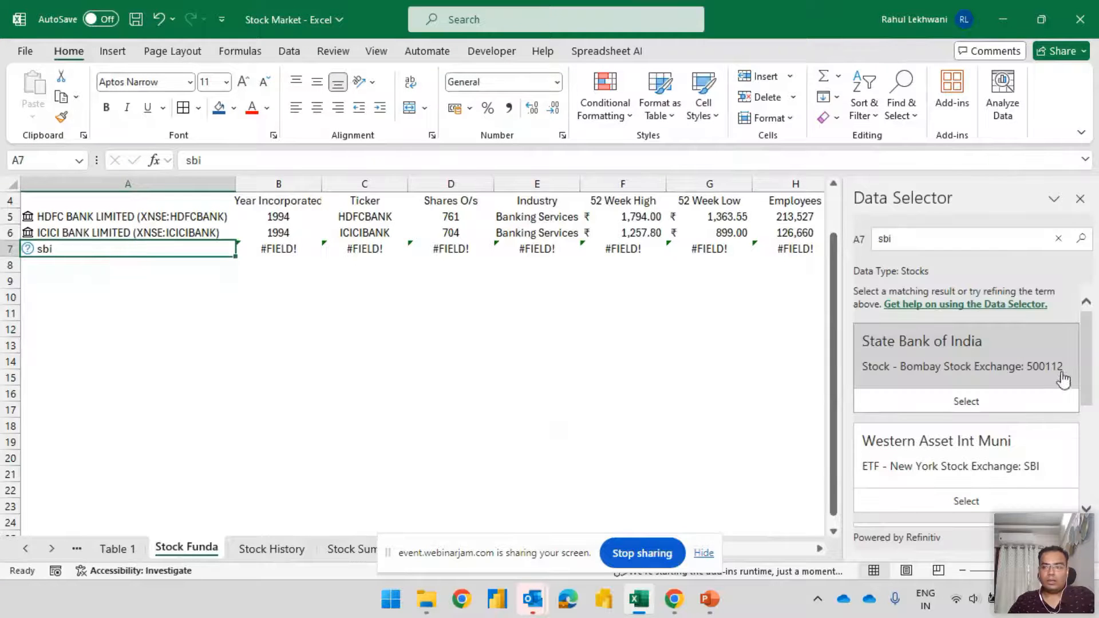
{"action": "left_click_drag", "start_coordinate": [1083, 354], "coordinate": [1049, 297]}
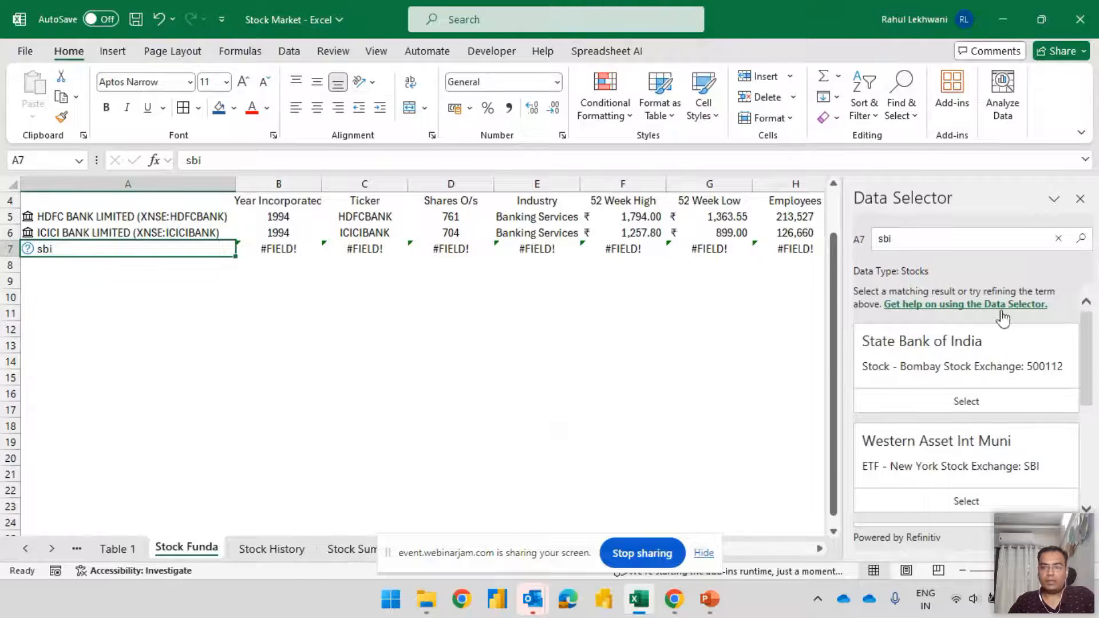
{"action": "left_click", "coordinate": [924, 332]}
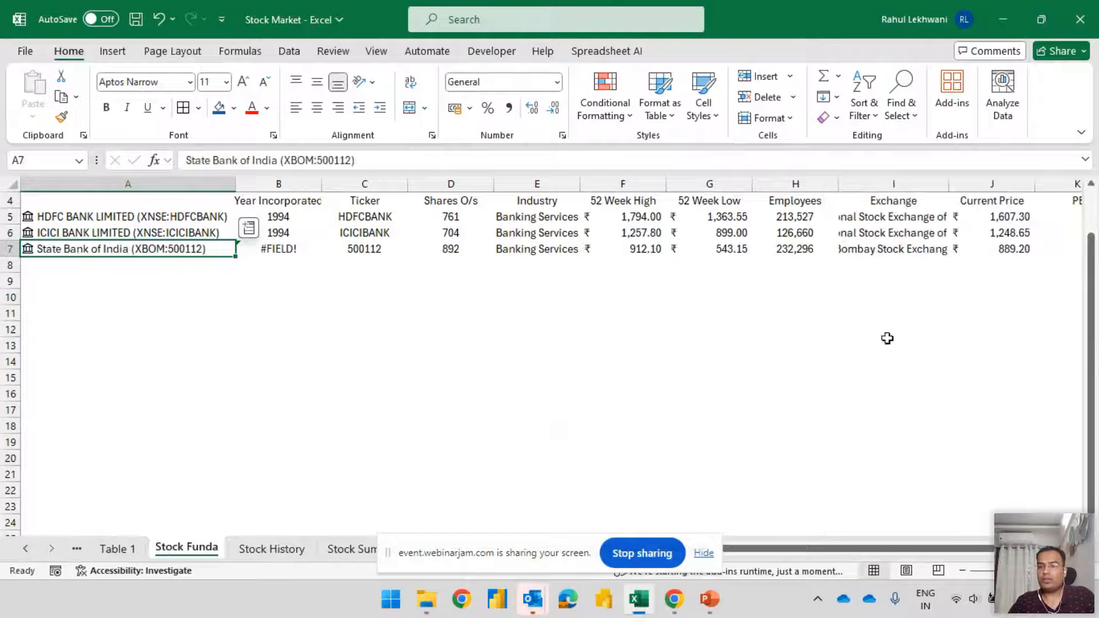
Check the ticker of State Bank of India in C7 and review the fields along its row
{"action": "left_click", "coordinate": [357, 253]}
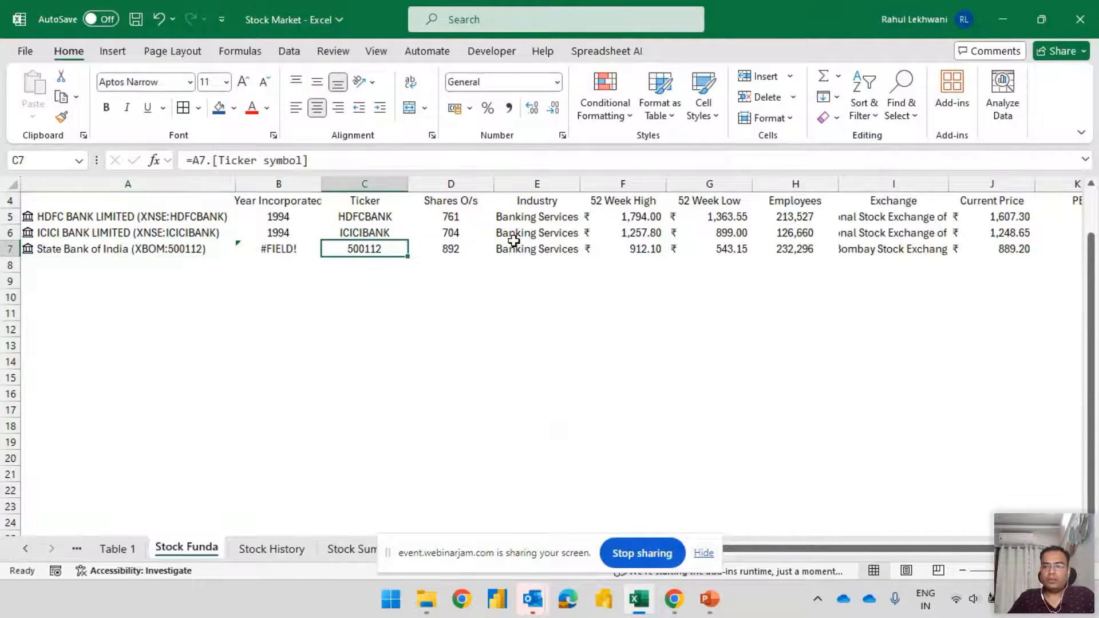
{"action": "key", "text": "Right"}
{"action": "key", "text": "Right"}
{"action": "key", "text": "Right"}
{"action": "key", "text": "Right"}
{"action": "key", "text": "Right"}
{"action": "key", "text": "Right"}
{"action": "key", "text": "Right"}
{"action": "key", "text": "Right"}
{"action": "key", "text": "Right"}
{"action": "key", "text": "Right"}
{"action": "key", "text": "Right"}
{"action": "key", "text": "Left"}
{"action": "key", "text": "Left"}
{"action": "key", "text": "Left"}
{"action": "key", "text": "Left"}
{"action": "key", "text": "Up"}
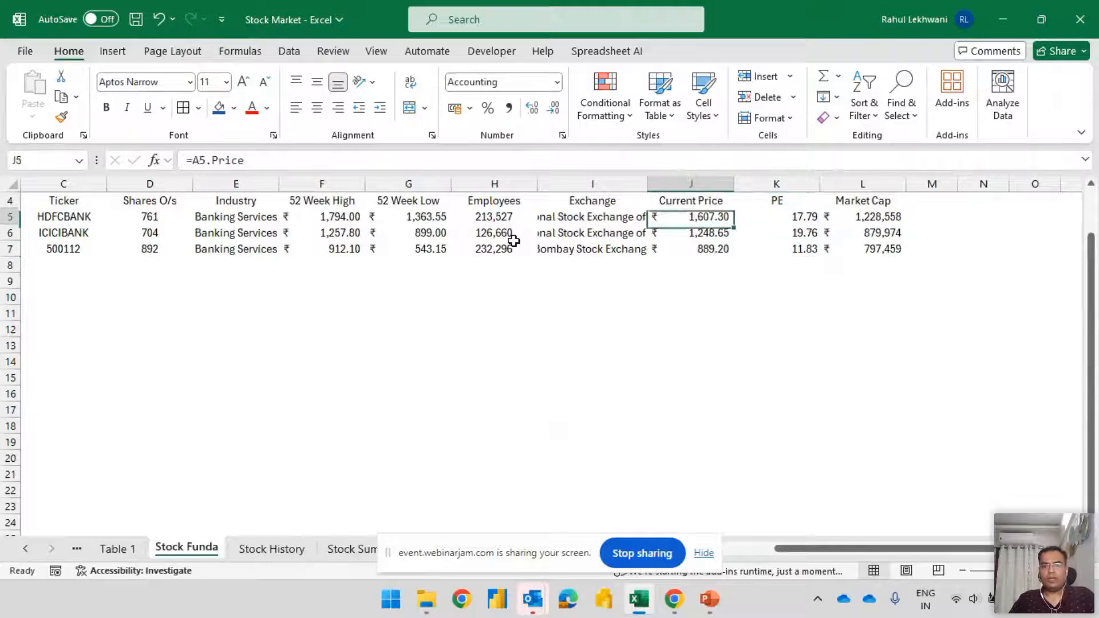
Compare the Exchange entries of the three banks in I5:I7
{"action": "key", "text": "Up"}
{"action": "key", "text": "Left"}
{"action": "key", "text": "Down"}
{"action": "key", "text": "Down"}
{"action": "key", "text": "Down"}
{"action": "key", "text": "Up"}
{"action": "key", "text": "Up"}
{"action": "key", "text": "Up"}
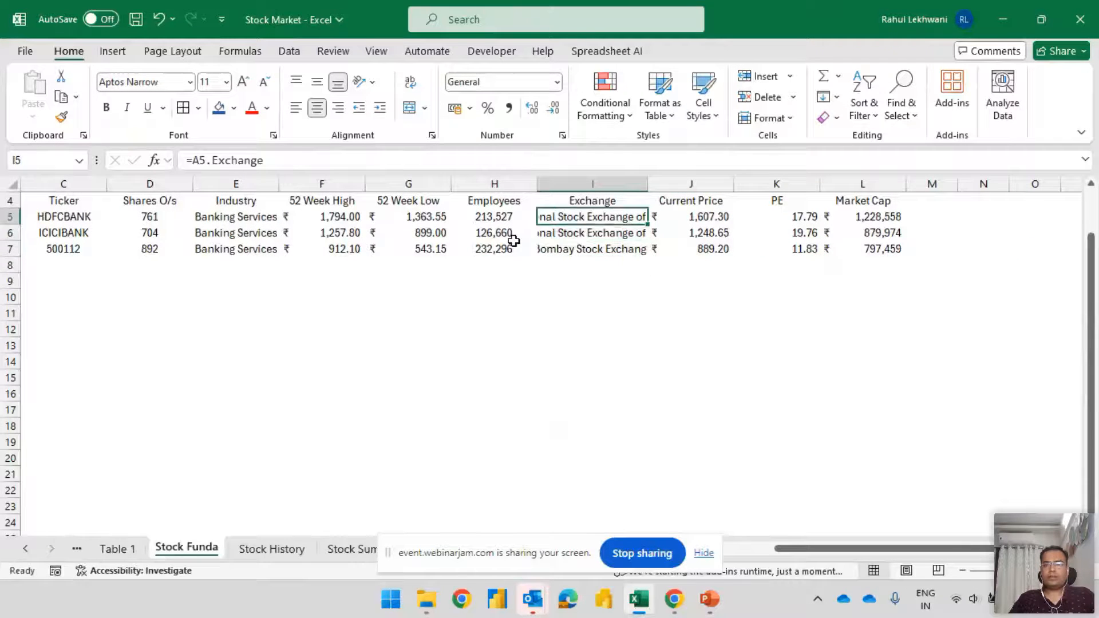
Review the HDFC Bank row from Year Incorporated to Market Cap, and select the whole State Bank of India row
{"action": "key", "text": "Right"}
{"action": "key", "text": "Right"}
{"action": "key", "text": "Right"}
{"action": "key", "text": "ctrl+Left"}
{"action": "key", "text": "Right"}
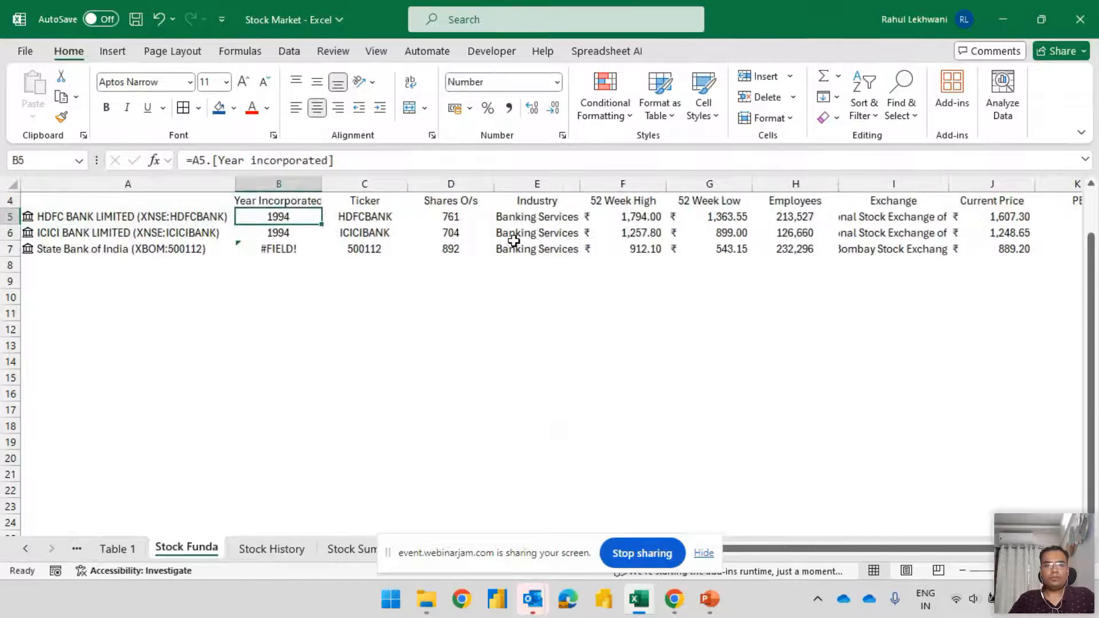
{"action": "key", "text": "ctrl+Right"}
{"action": "key", "text": "Down"}
{"action": "key", "text": "Down"}
{"action": "key", "text": "Down"}
{"action": "key", "text": "Up"}
{"action": "key", "text": "shift+space"}
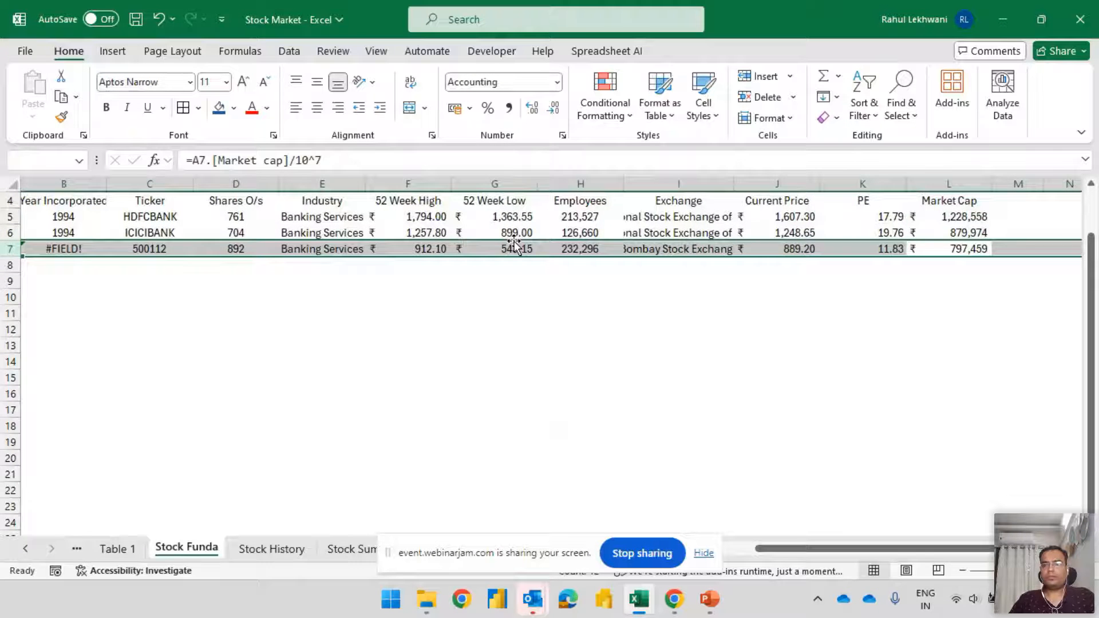
Select the PE entries of the three banks in K5:K7 to compare them
{"action": "key", "text": "Up"}
{"action": "key", "text": "Up"}
{"action": "key", "text": "Up"}
{"action": "key", "text": "Left"}
{"action": "key", "text": "Down"}
{"action": "key", "text": "shift+Down"}
{"action": "key", "text": "shift+Down"}
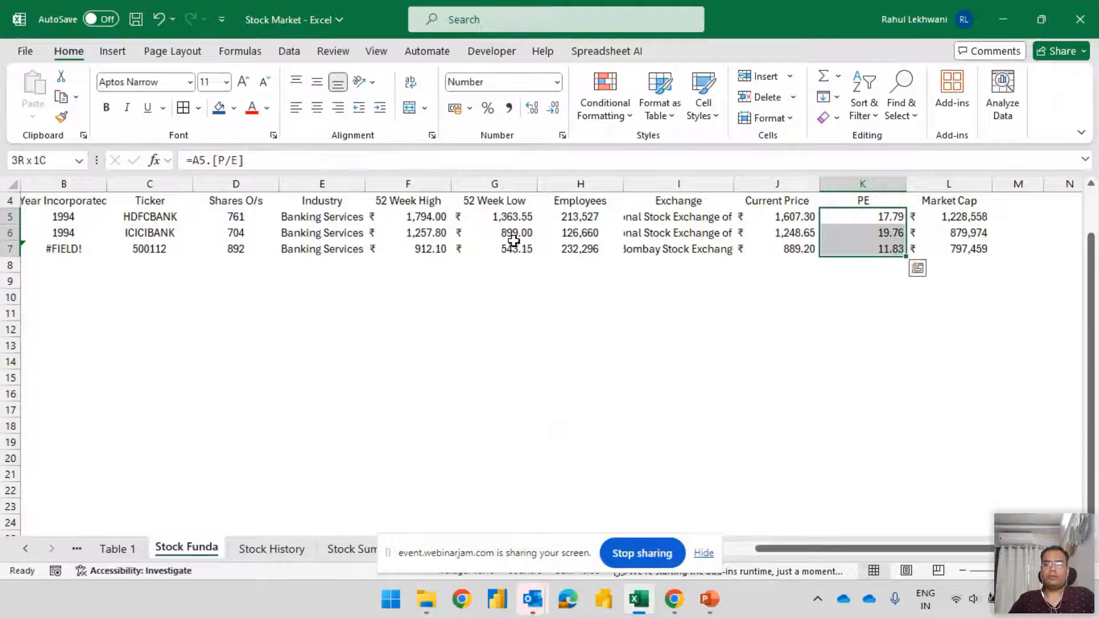
Stop sharing the screen with the webinar
{"action": "left_click", "coordinate": [661, 561]}
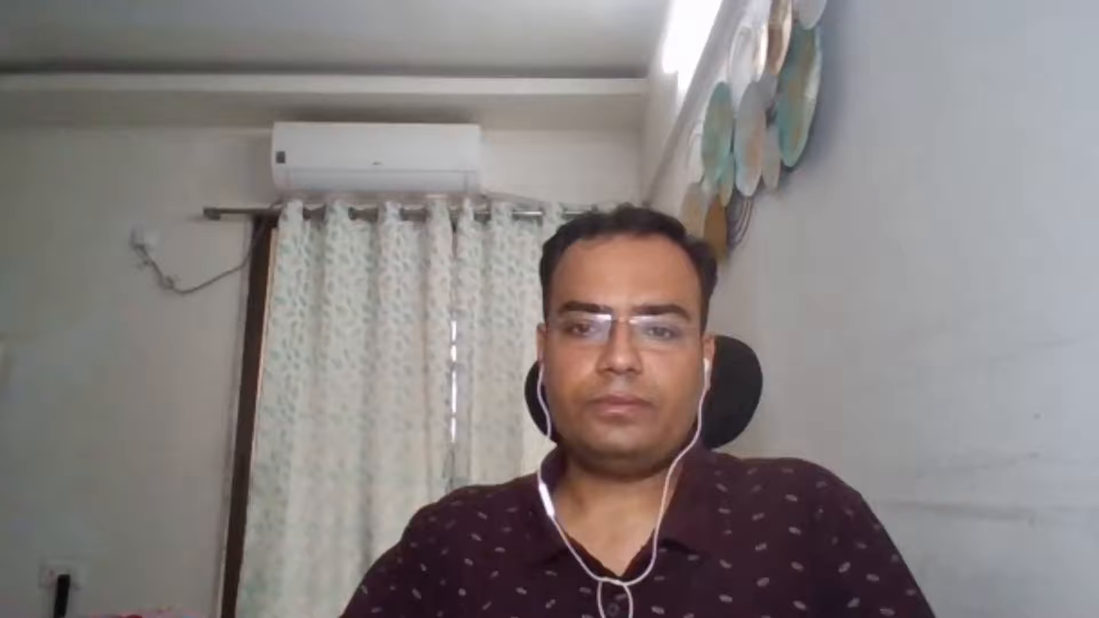
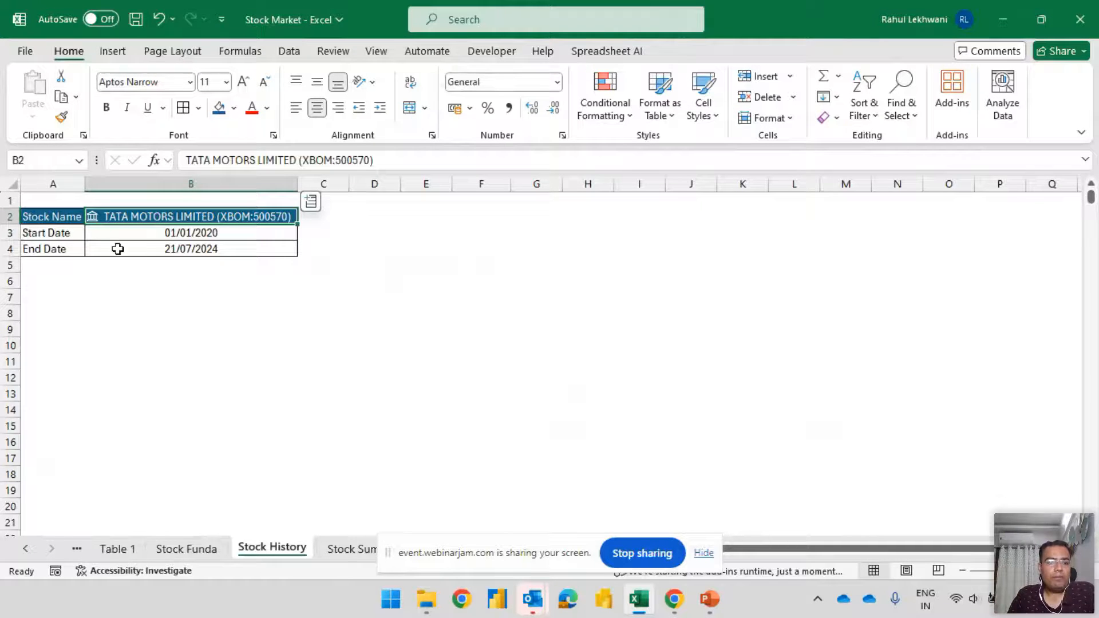
Set the Start Date in B3 to 01/07/2023
{"action": "left_click", "coordinate": [54, 236]}
{"action": "double_click", "coordinate": [205, 233]}
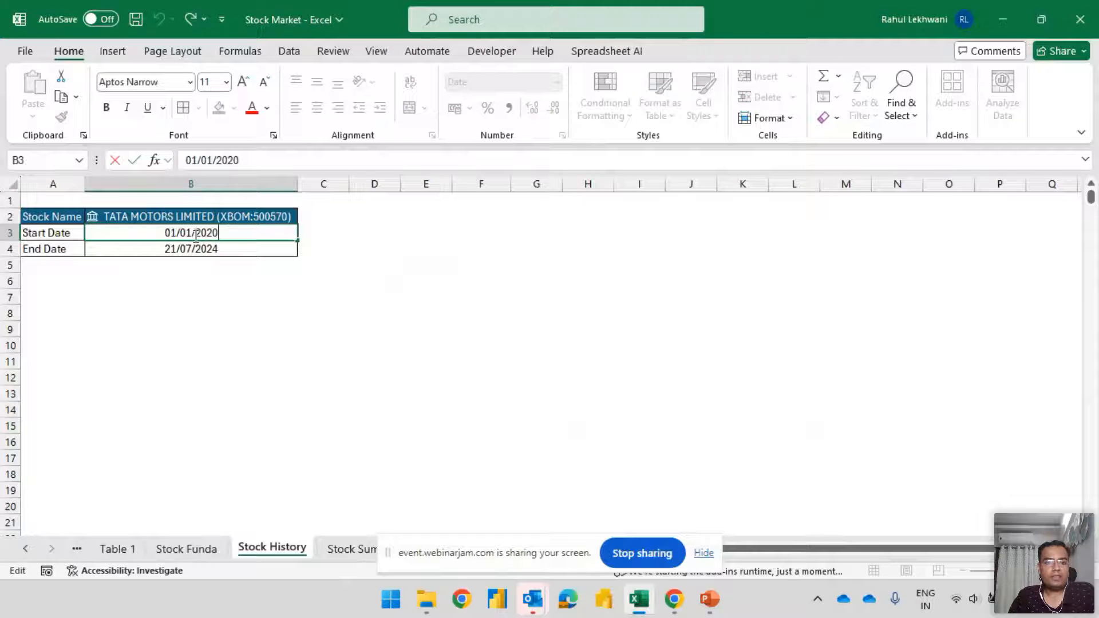
{"action": "key", "text": "BackSpace"}
{"action": "type", "text": "7"}
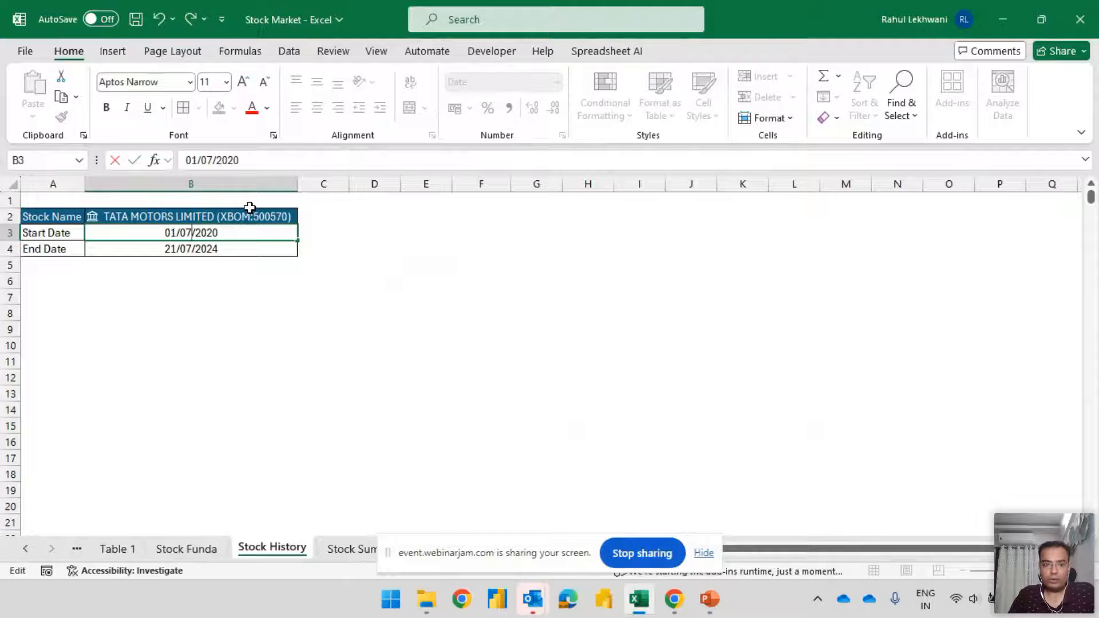
{"action": "key", "text": "BackSpace"}
{"action": "type", "text": "32"}
{"action": "key", "text": "BackSpace"}
{"action": "key", "text": "Return"}
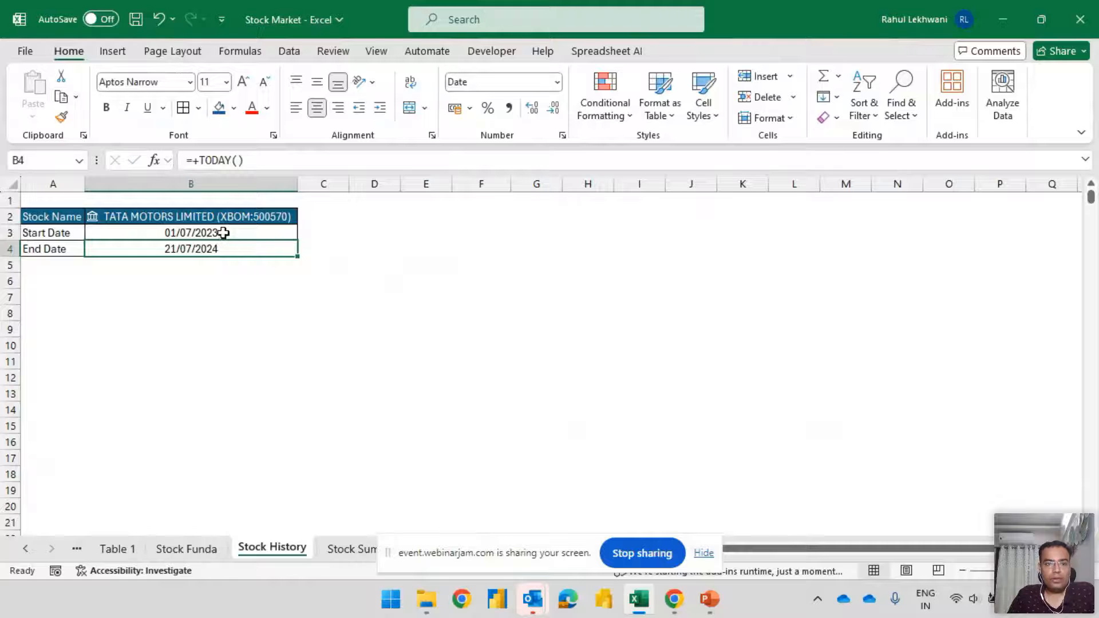
Review the Start Date and End Date entries in B3:B4, including the formula behind the end date
{"action": "left_click_drag", "start_coordinate": [222, 237], "coordinate": [222, 241]}
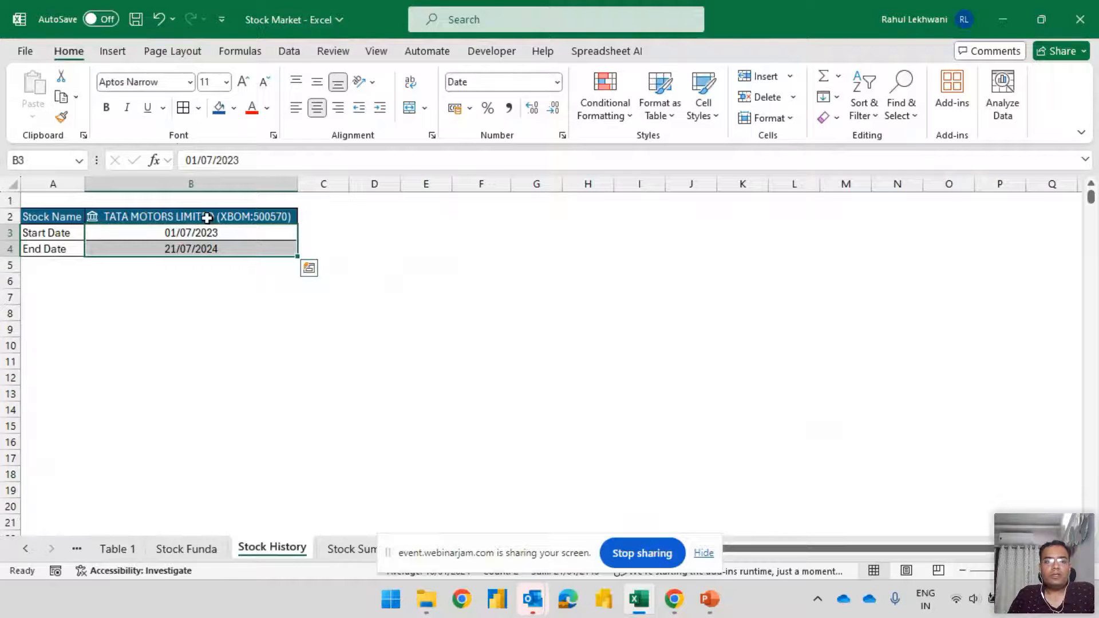
{"action": "left_click", "coordinate": [193, 234]}
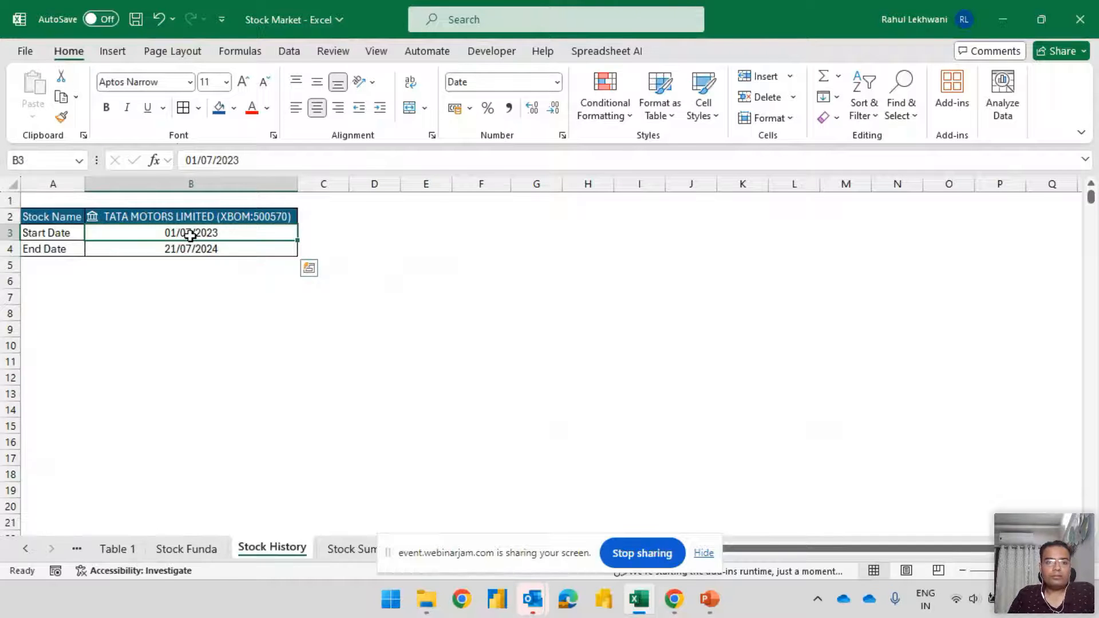
{"action": "left_click", "coordinate": [219, 247]}
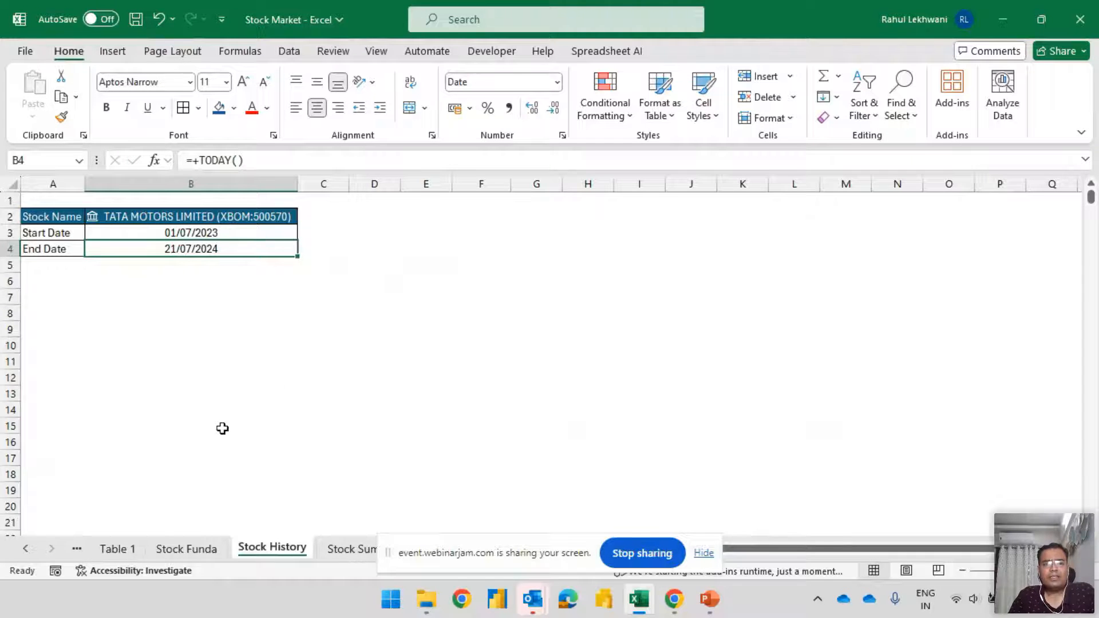
Begin a STOCKHISTORY formula in F4 with the stock name in B2 as its stock argument
{"action": "left_click", "coordinate": [506, 250]}
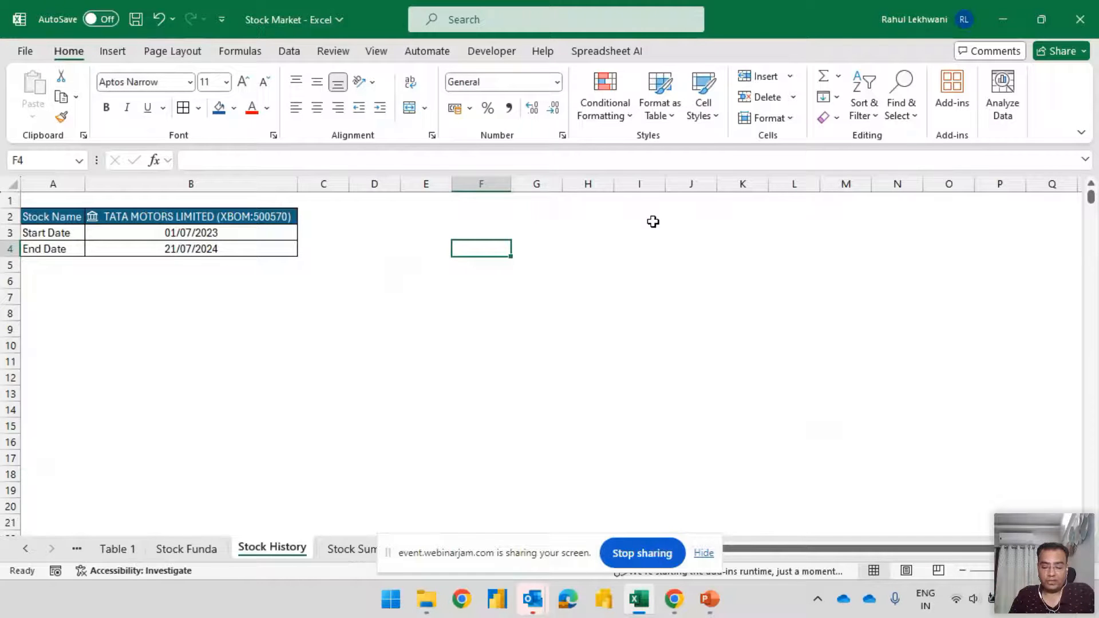
{"action": "type", "text": "="}
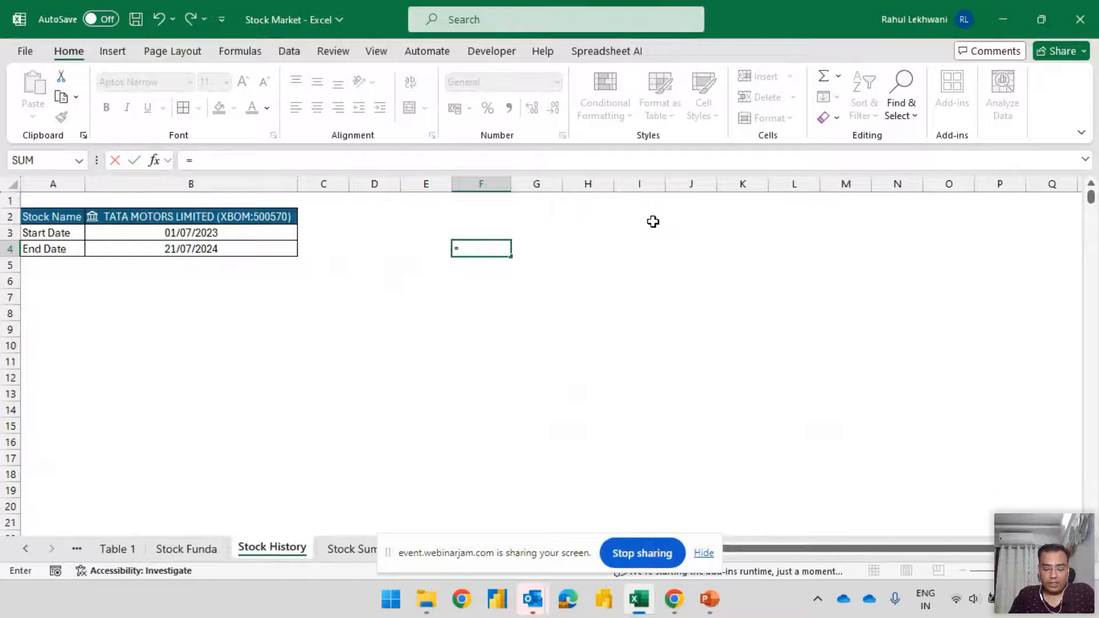
{"action": "type", "text": "stock"}
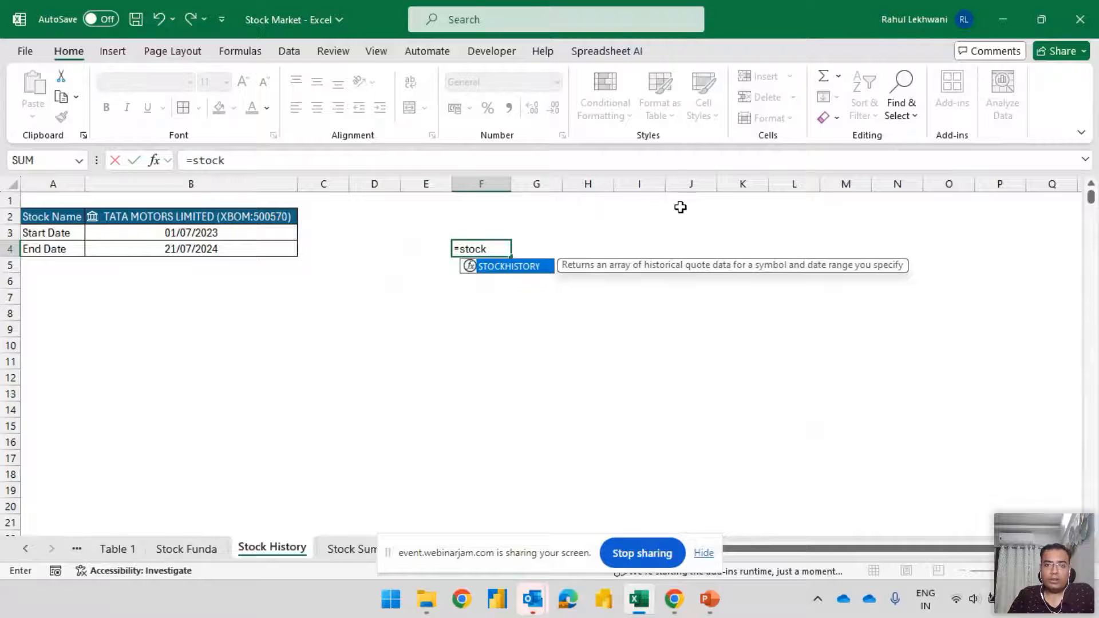
{"action": "double_click", "coordinate": [532, 276]}
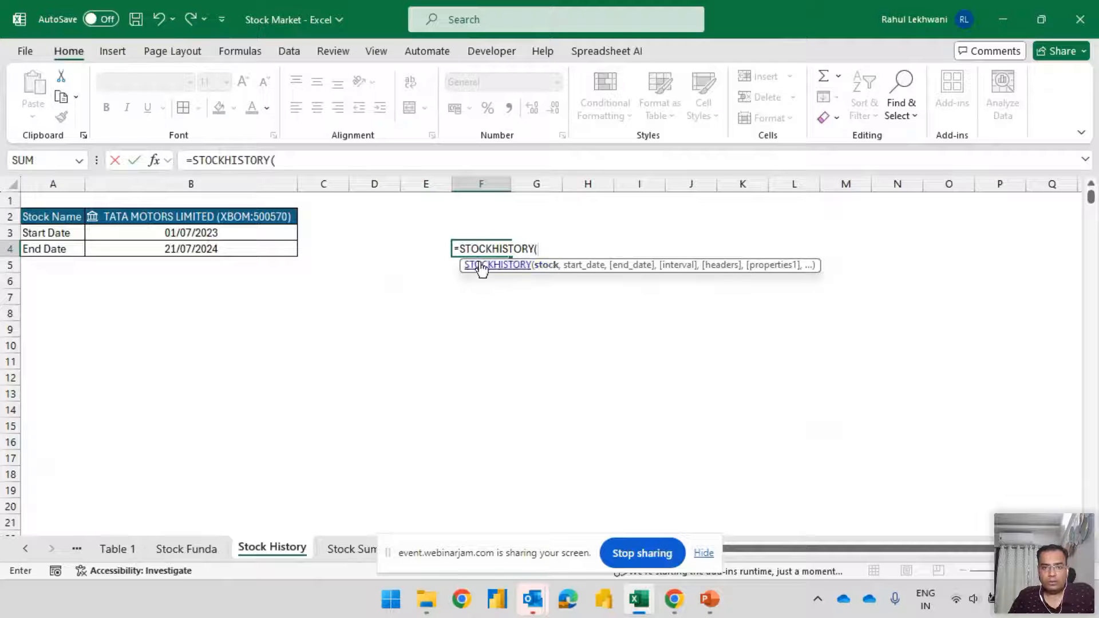
{"action": "left_click", "coordinate": [201, 217]}
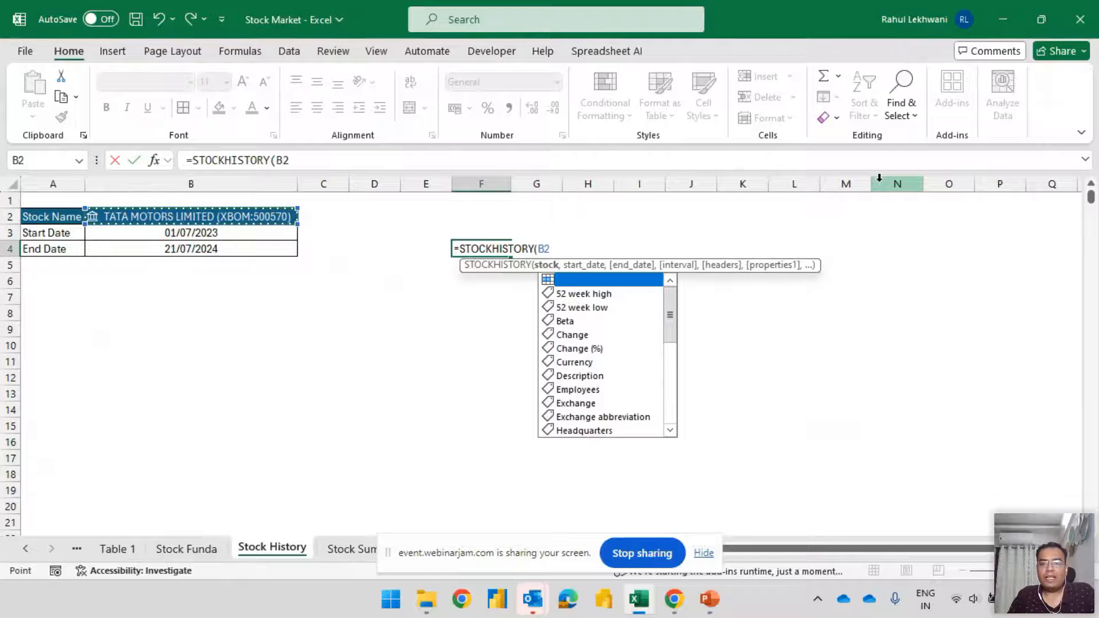
{"action": "scroll", "coordinate": [641, 352], "scroll_direction": "down", "scroll_amount": 5}
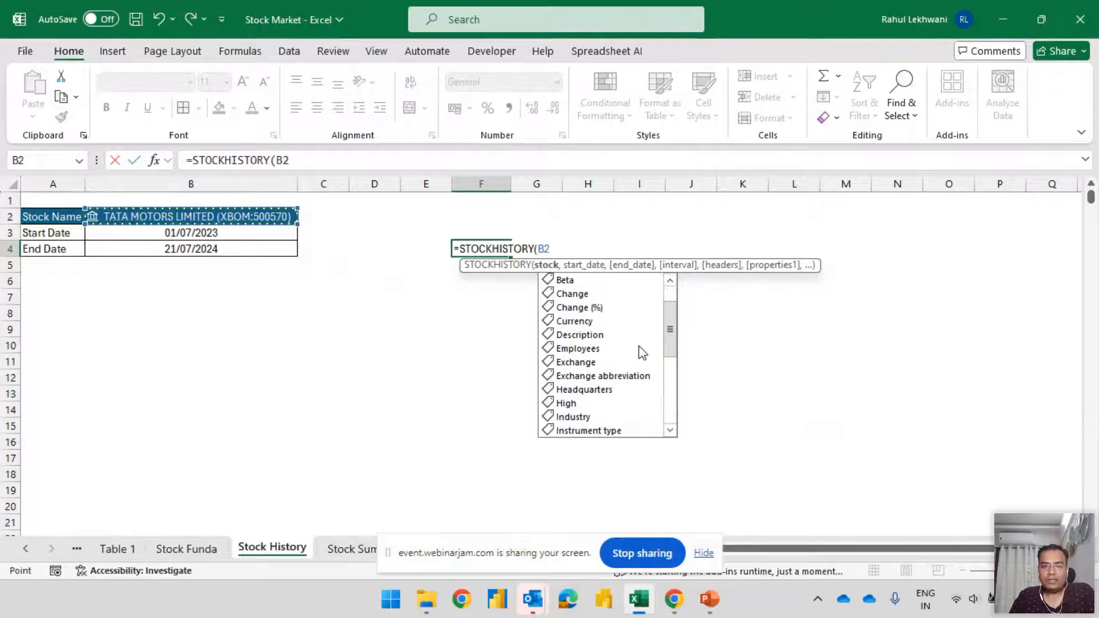
{"action": "scroll", "coordinate": [637, 356], "scroll_direction": "down", "scroll_amount": 1}
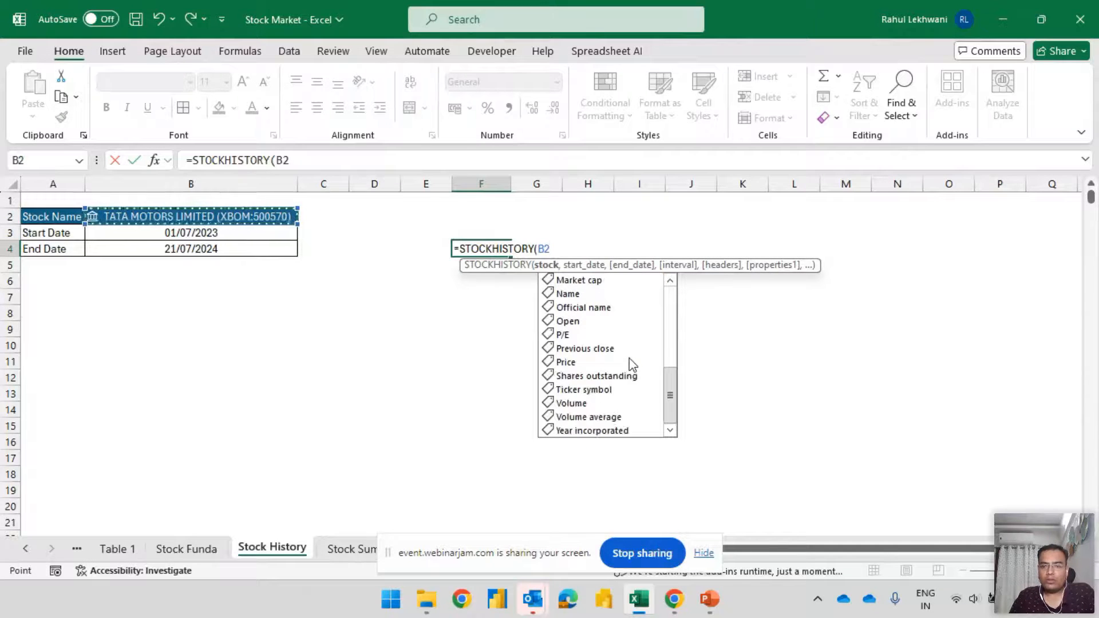
{"action": "scroll", "coordinate": [632, 365], "scroll_direction": "up", "scroll_amount": 6}
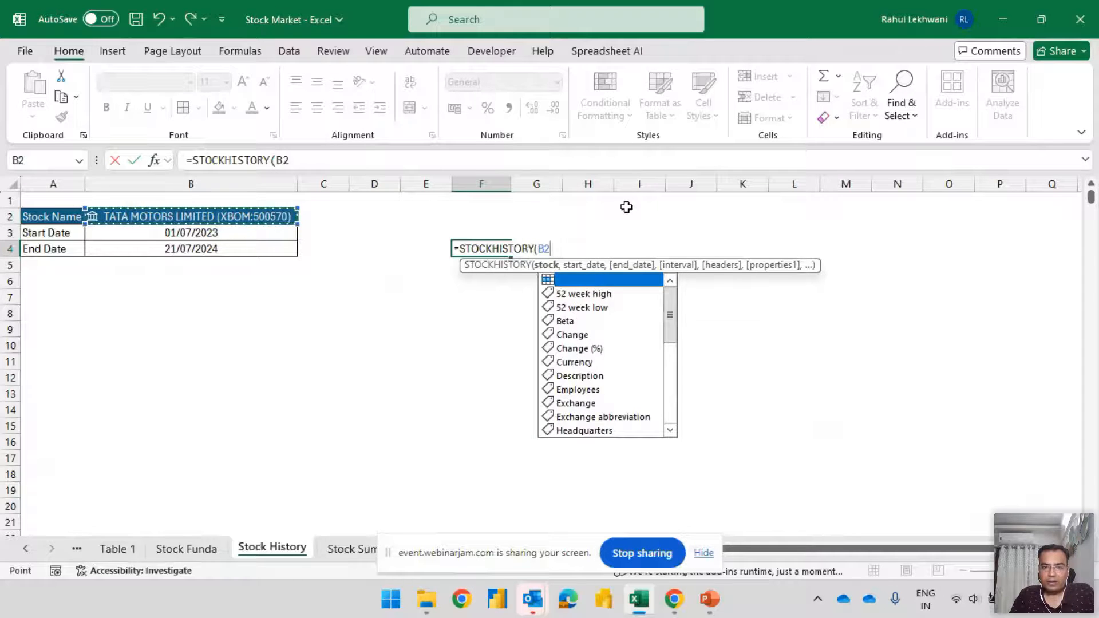
Add B3 as start date, B4 as end date and 2 - Monthly as interval to the STOCKHISTORY formula
{"action": "type", "text": ","}
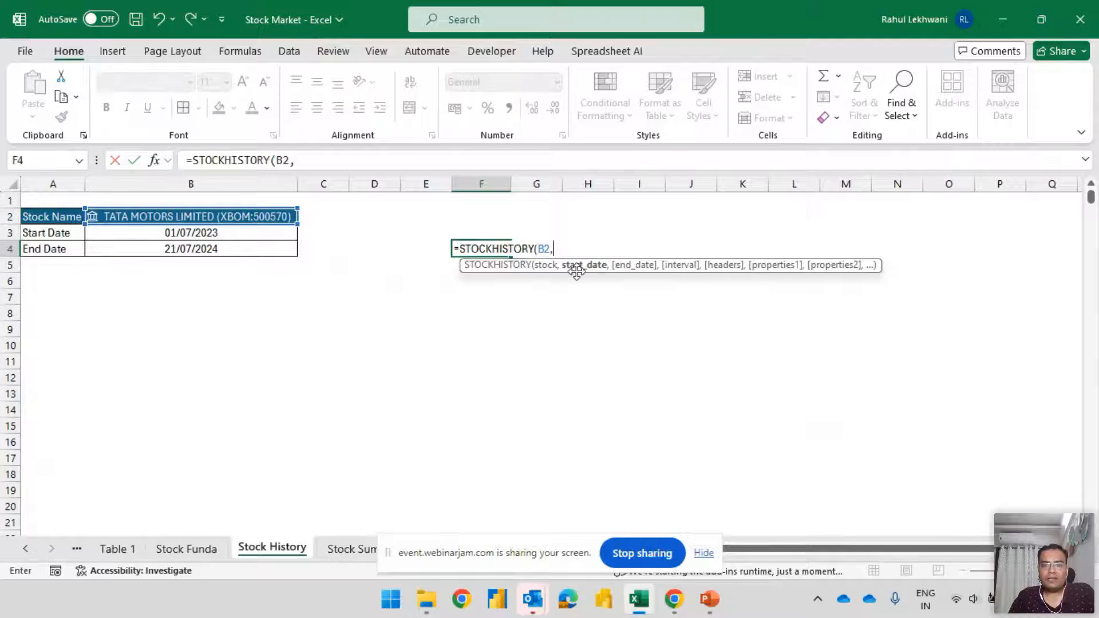
{"action": "left_click", "coordinate": [159, 235]}
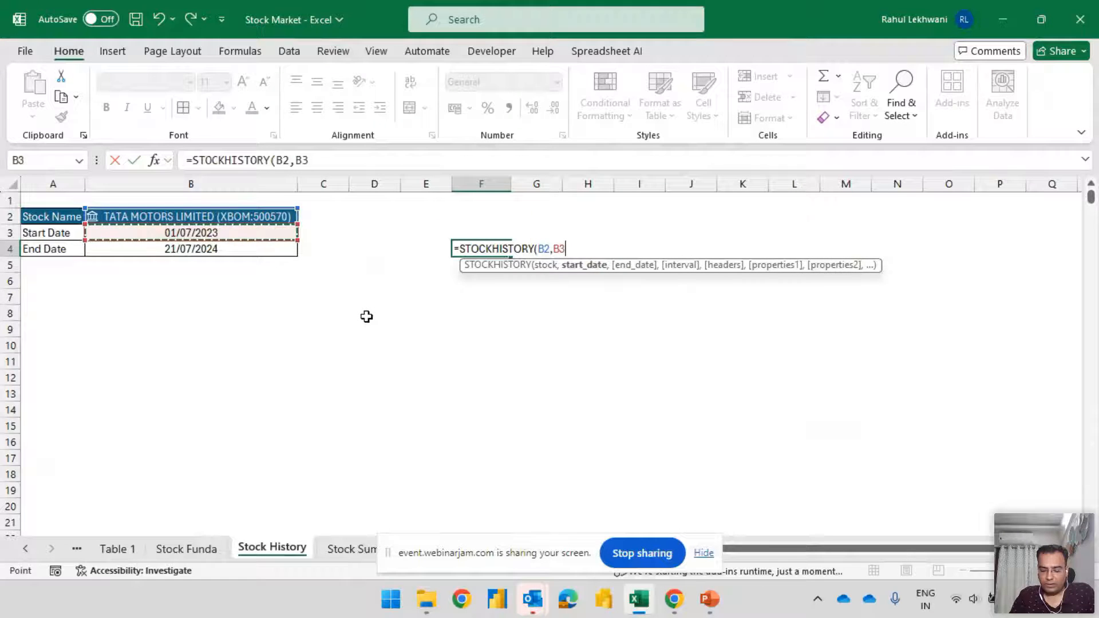
{"action": "type", "text": ","}
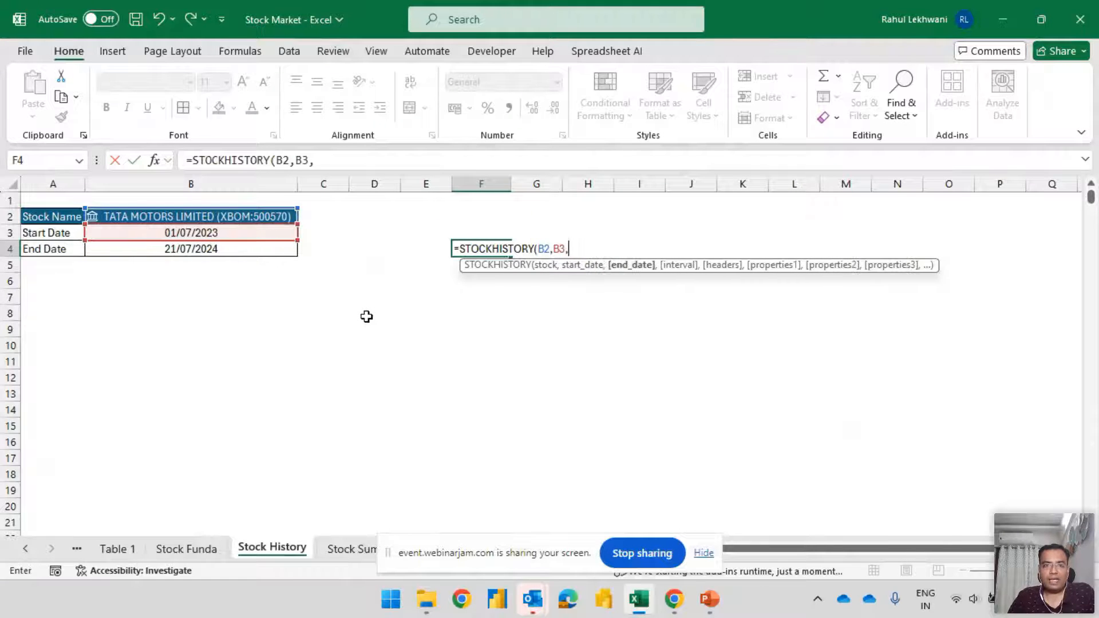
{"action": "left_click", "coordinate": [193, 252]}
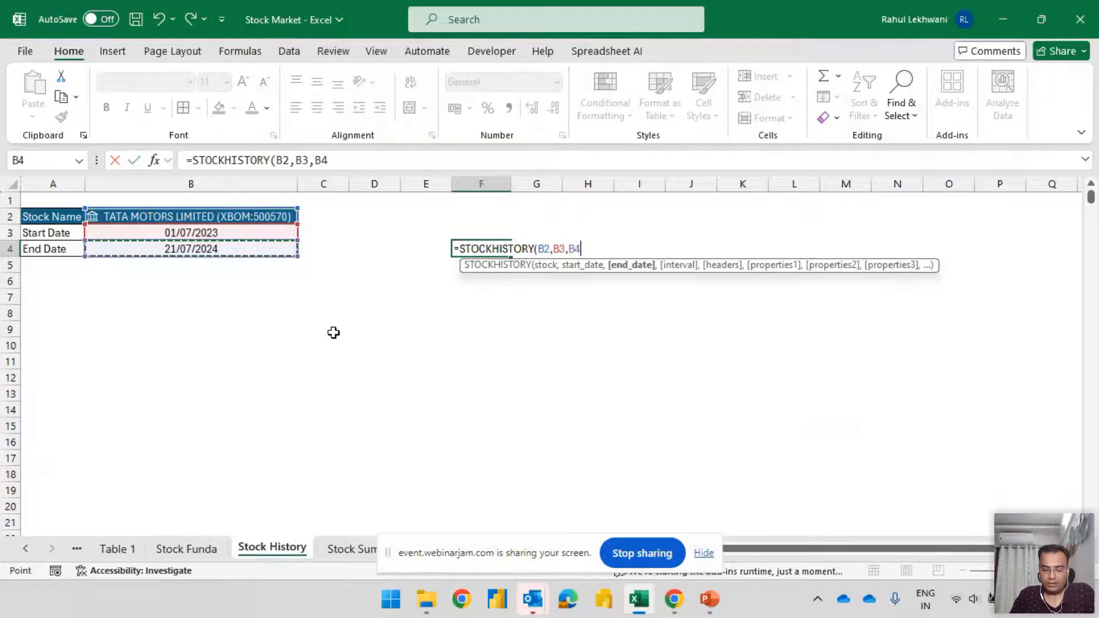
{"action": "type", "text": ","}
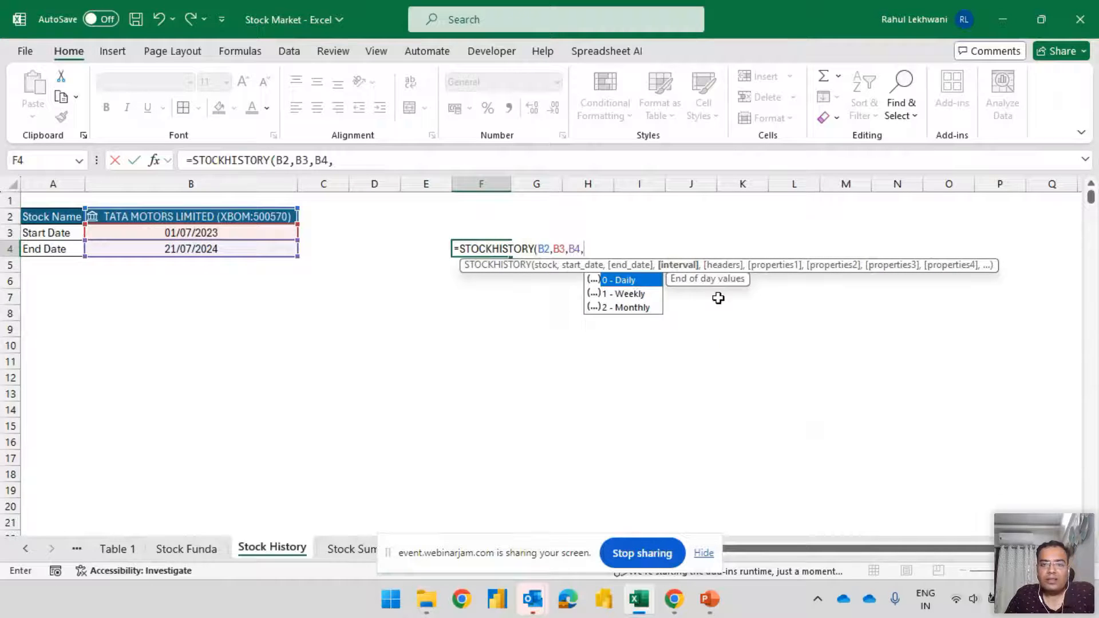
{"action": "double_click", "coordinate": [645, 312]}
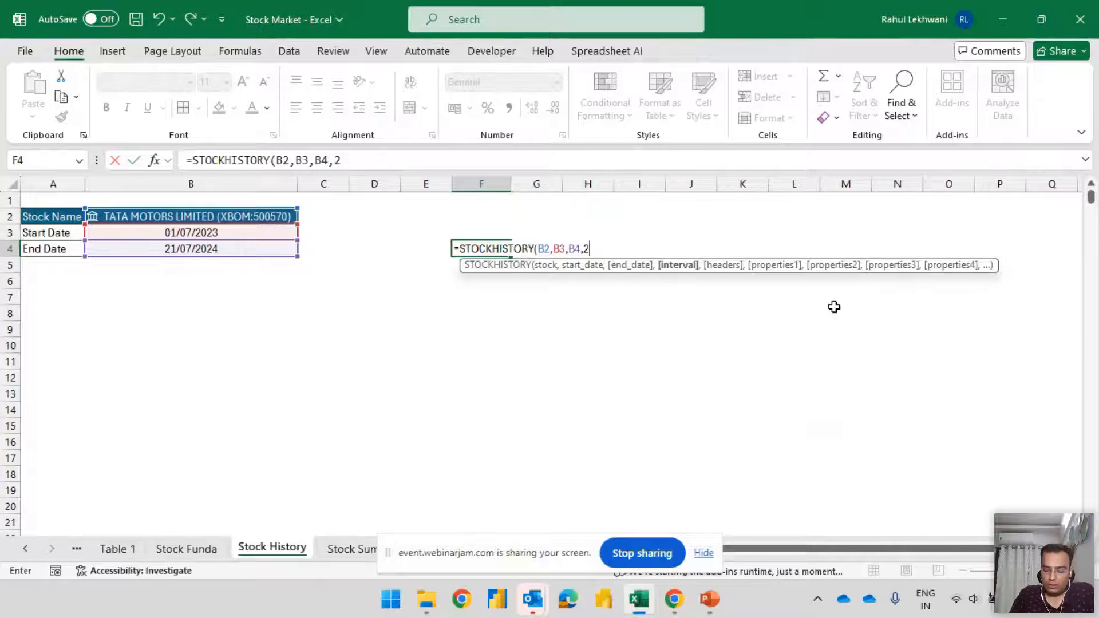
Complete the formula with 1 - Show header and the properties 1 - Close and 2 - Open, and widen column G to fit the prices
{"action": "type", "text": ","}
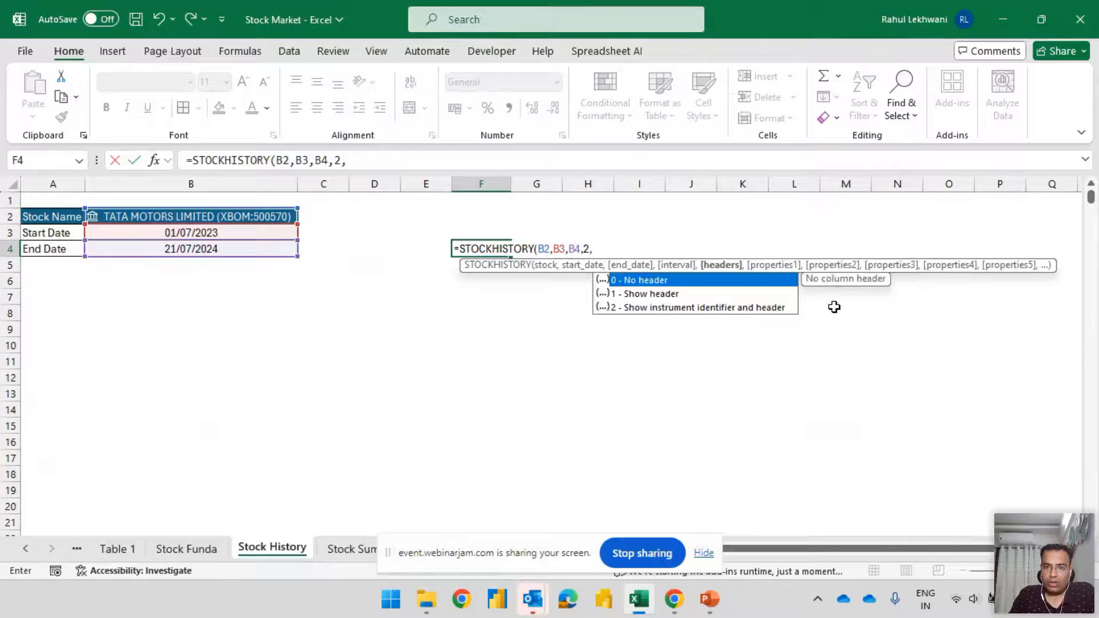
{"action": "double_click", "coordinate": [654, 294]}
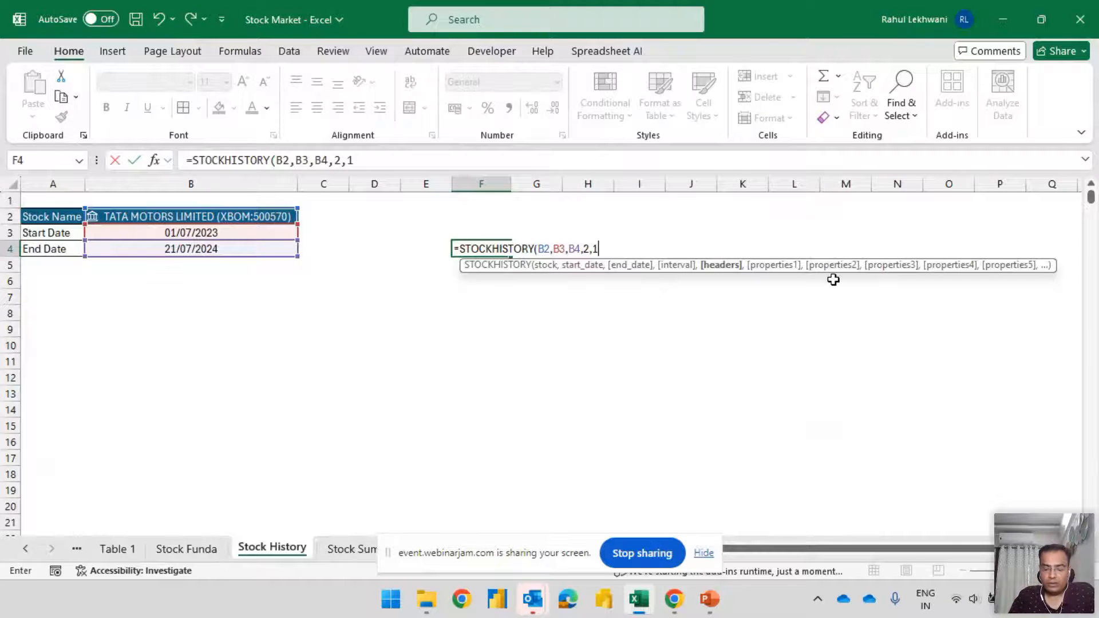
{"action": "type", "text": ","}
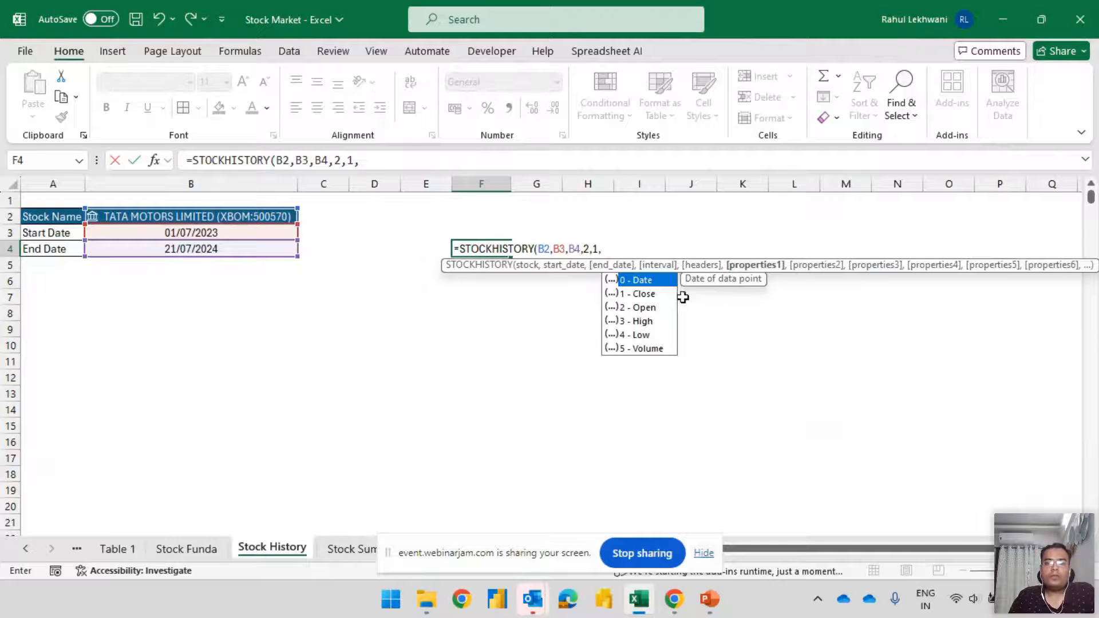
{"action": "double_click", "coordinate": [641, 294]}
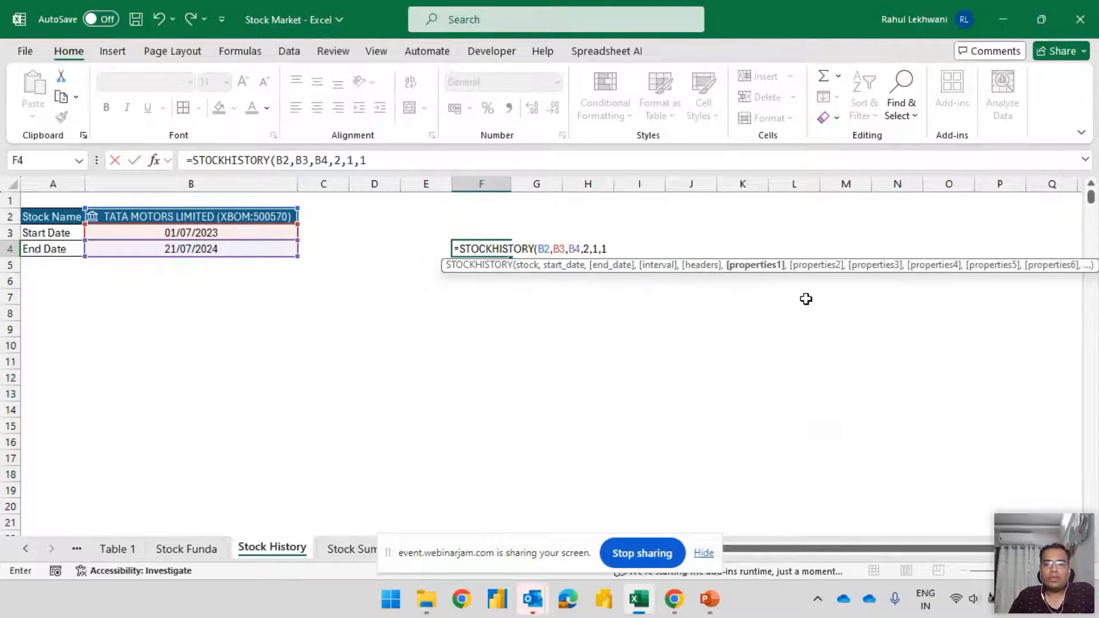
{"action": "type", "text": ","}
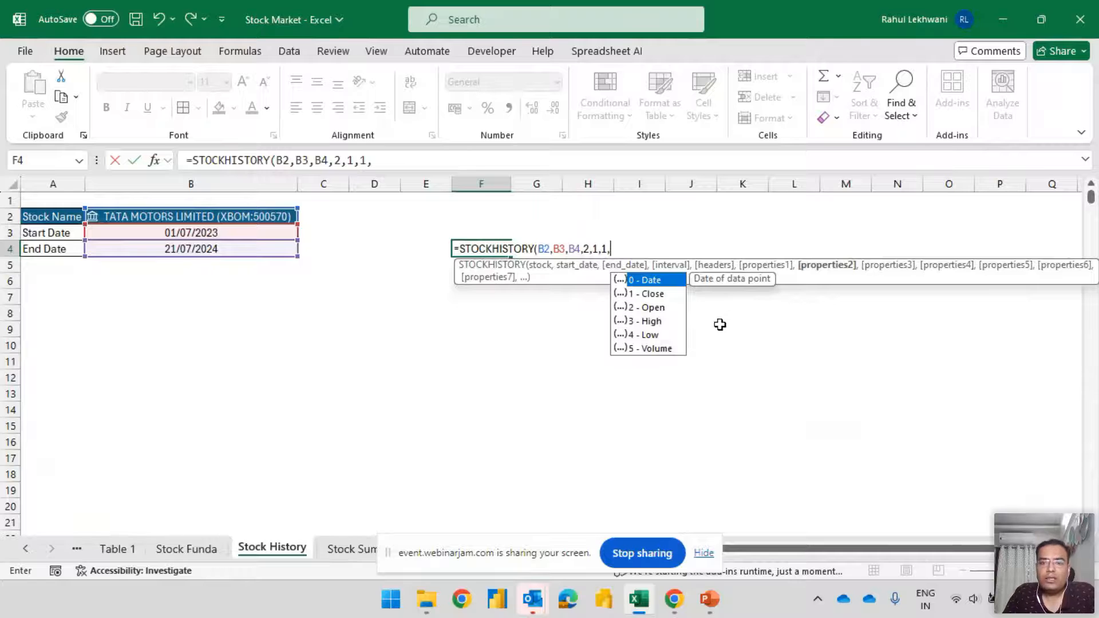
{"action": "double_click", "coordinate": [656, 308]}
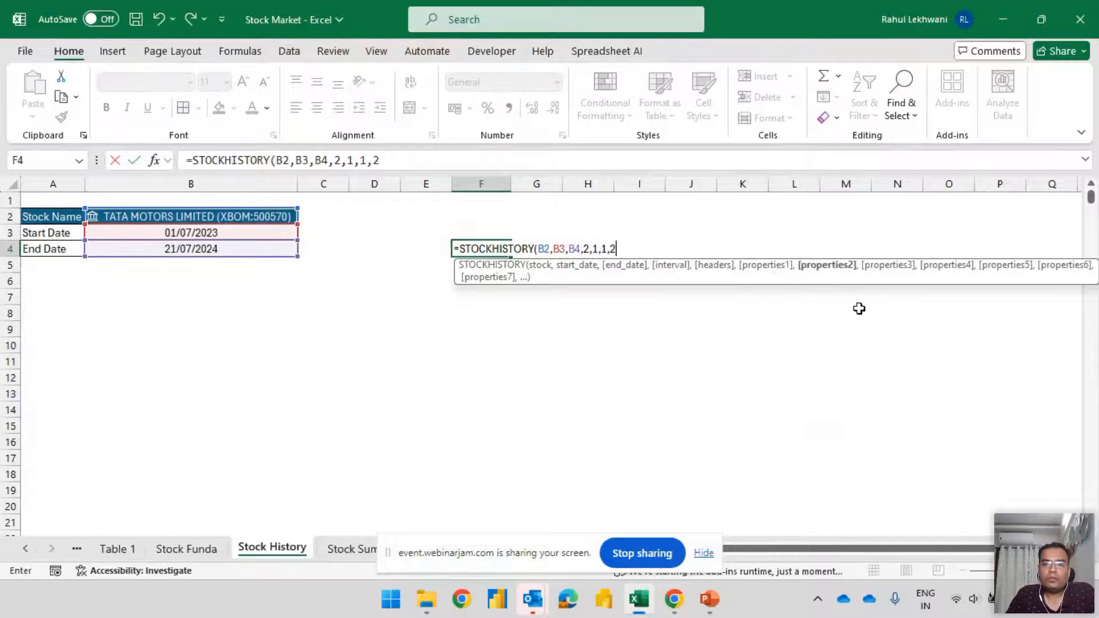
{"action": "type", "text": ")"}
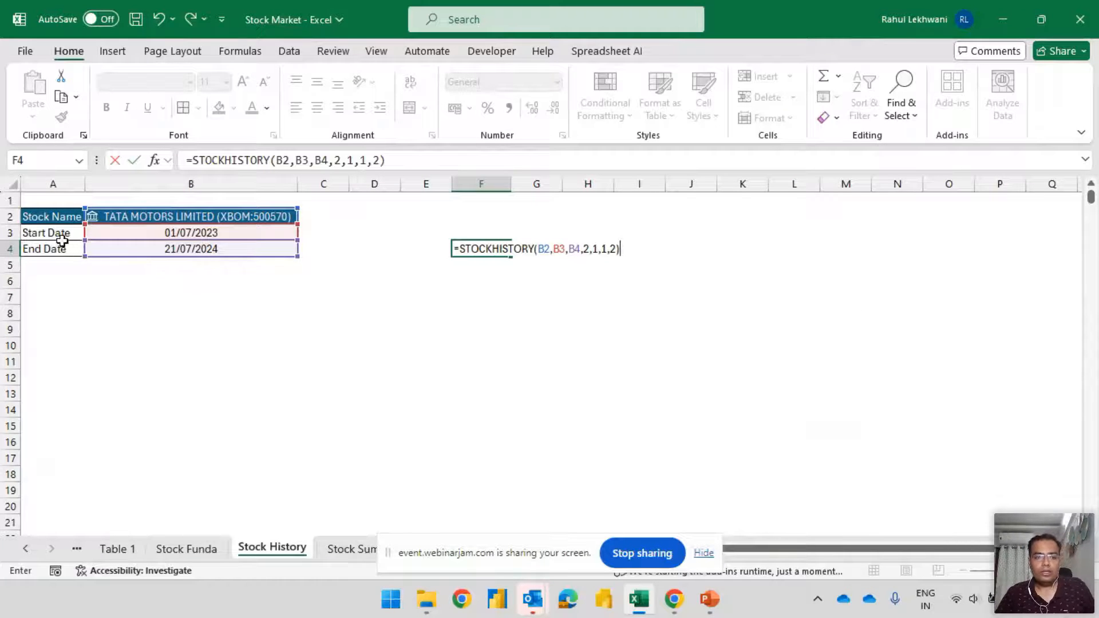
{"action": "left_click", "coordinate": [590, 254]}
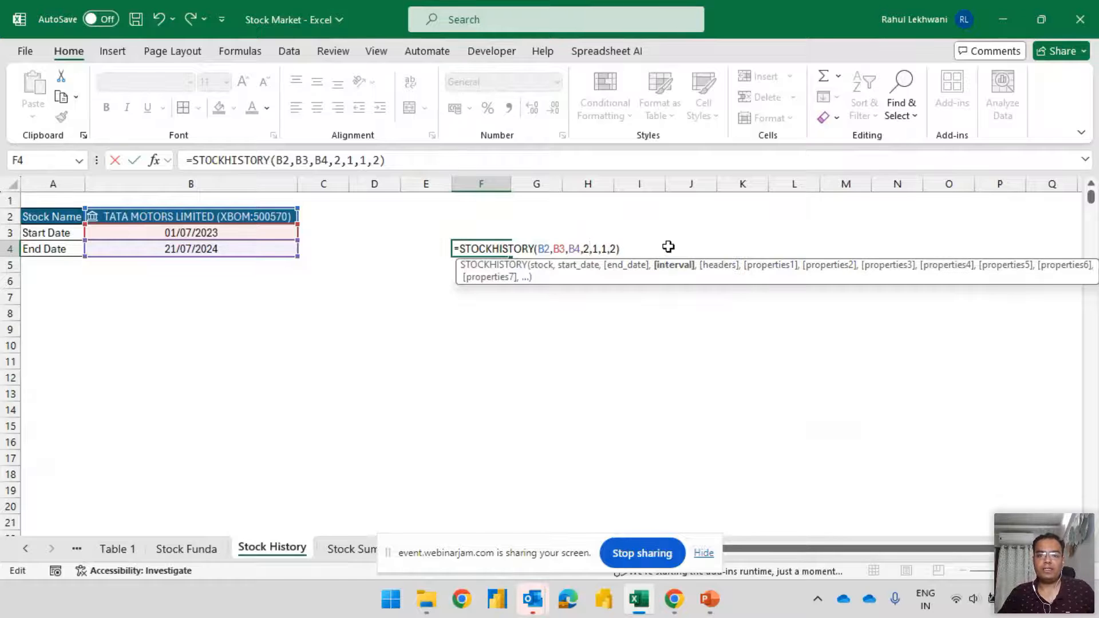
{"action": "key", "text": "Return"}
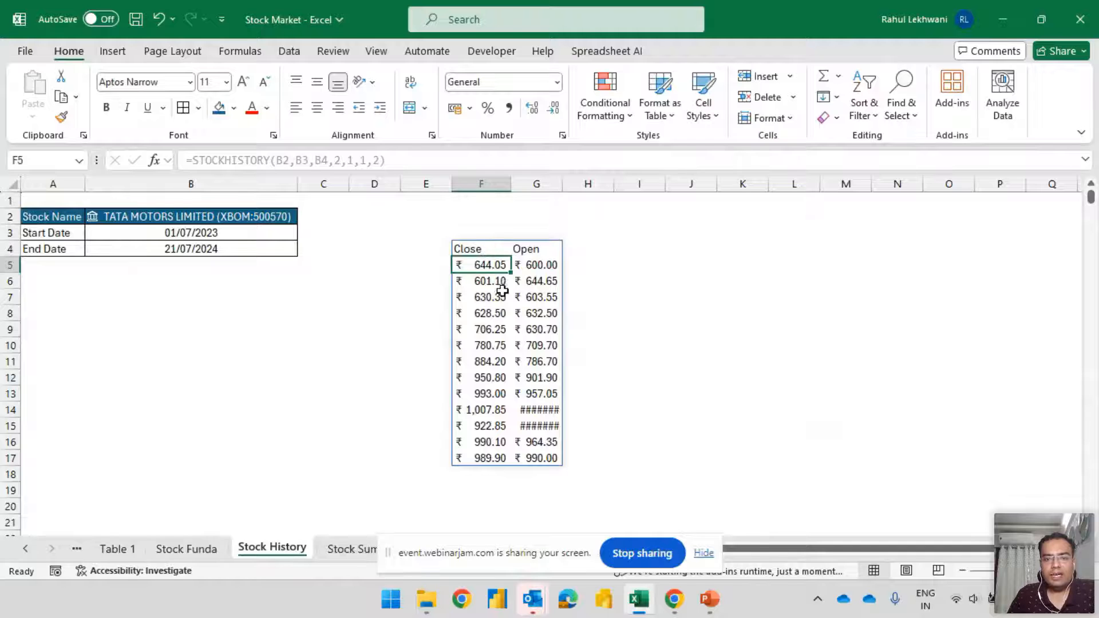
{"action": "left_click_drag", "start_coordinate": [564, 187], "coordinate": [571, 188]}
Add 0 - Date as the third property of the STOCKHISTORY formula in F4, and widen column H to fit the dates
{"action": "left_click", "coordinate": [482, 247]}
{"action": "double_click", "coordinate": [483, 247]}
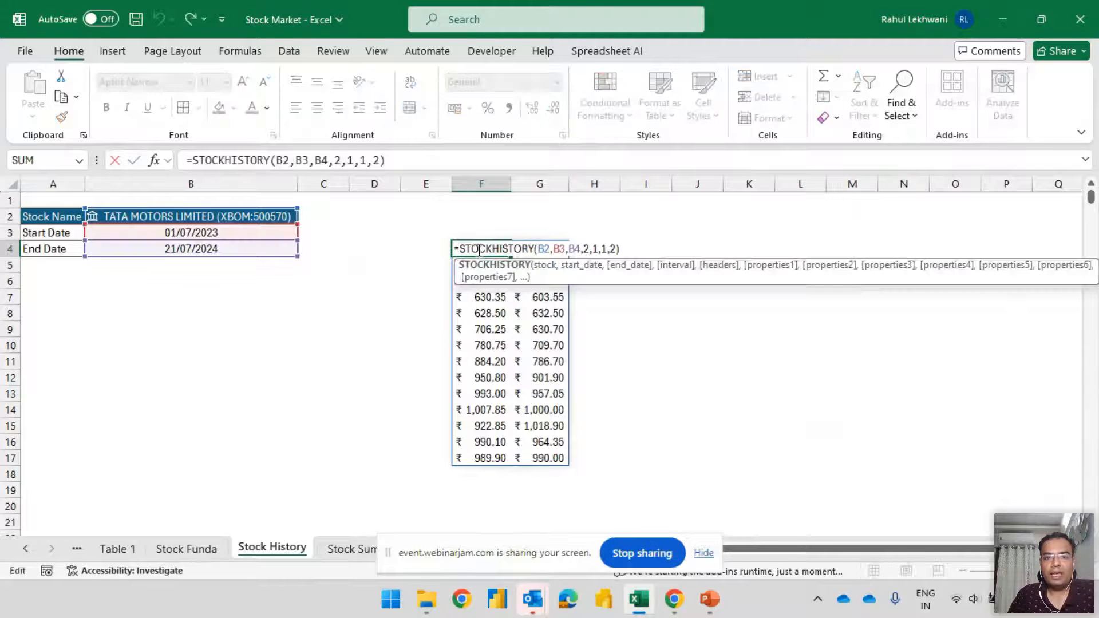
{"action": "double_click", "coordinate": [586, 248]}
{"action": "double_click", "coordinate": [613, 248]}
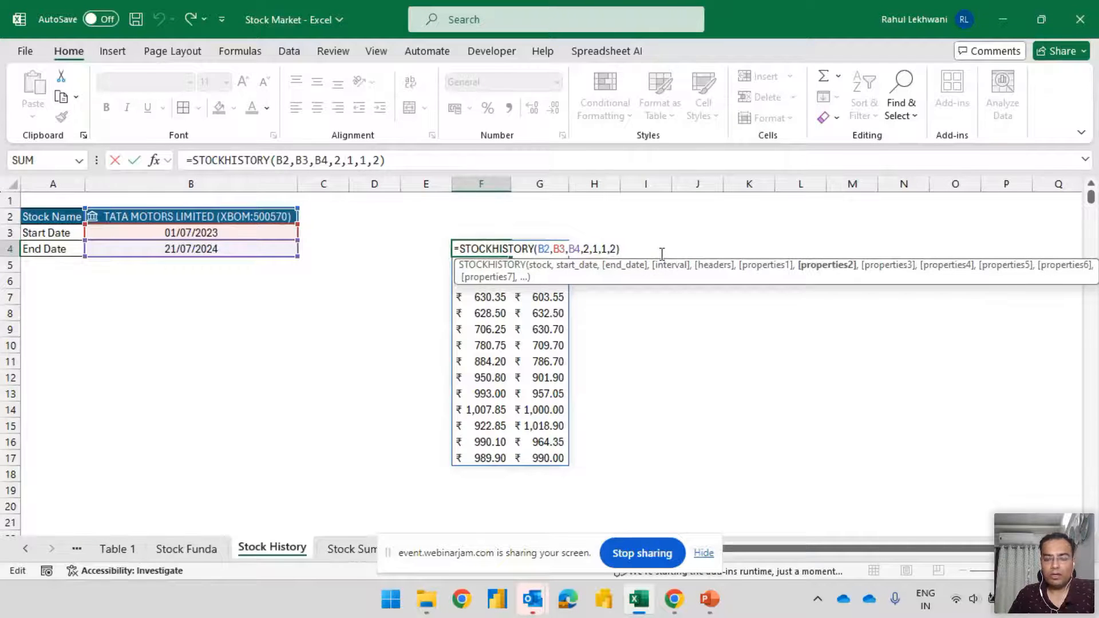
{"action": "type", "text": ","}
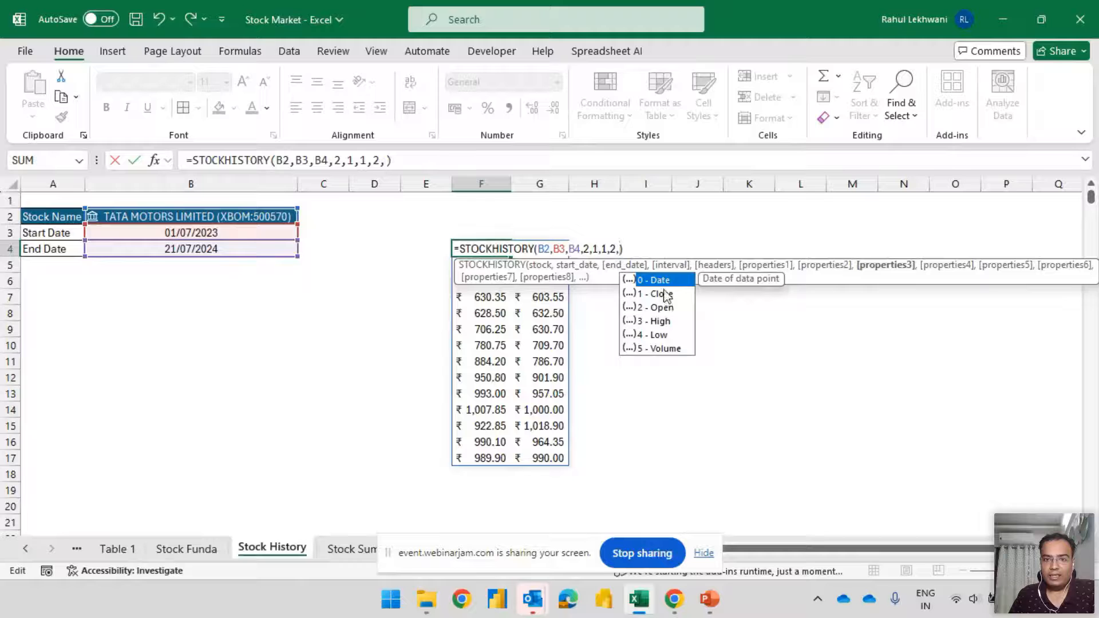
{"action": "double_click", "coordinate": [664, 281]}
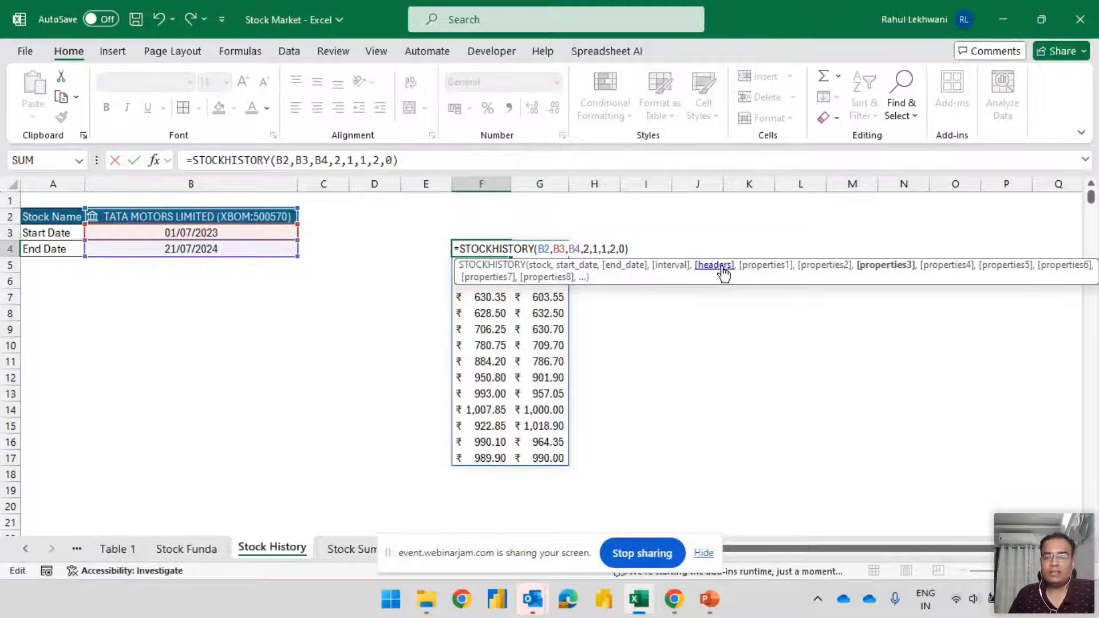
{"action": "key", "text": "Return"}
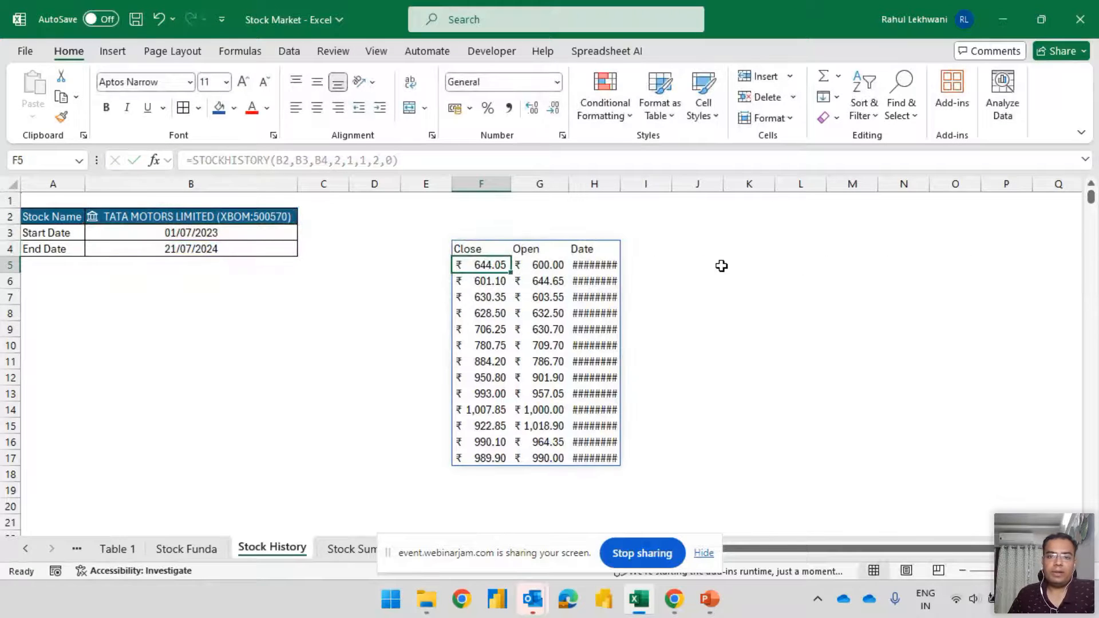
{"action": "left_click_drag", "start_coordinate": [620, 183], "coordinate": [639, 183]}
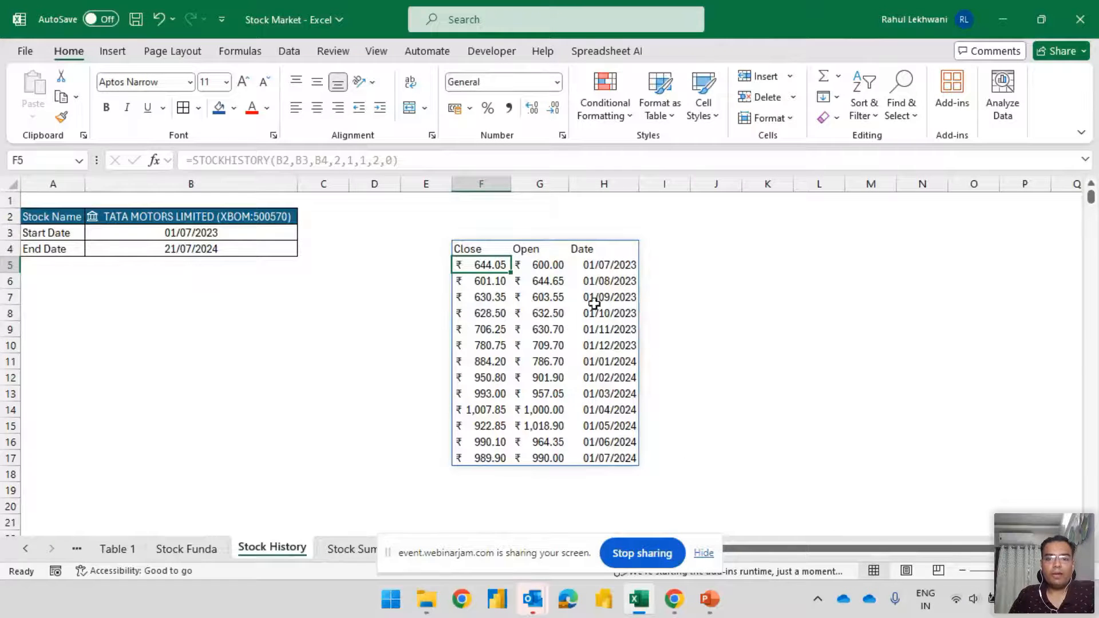
Review the STOCKHISTORY formula in F4 and compare the first and last monthly close prices with their dates
{"action": "left_click", "coordinate": [492, 249]}
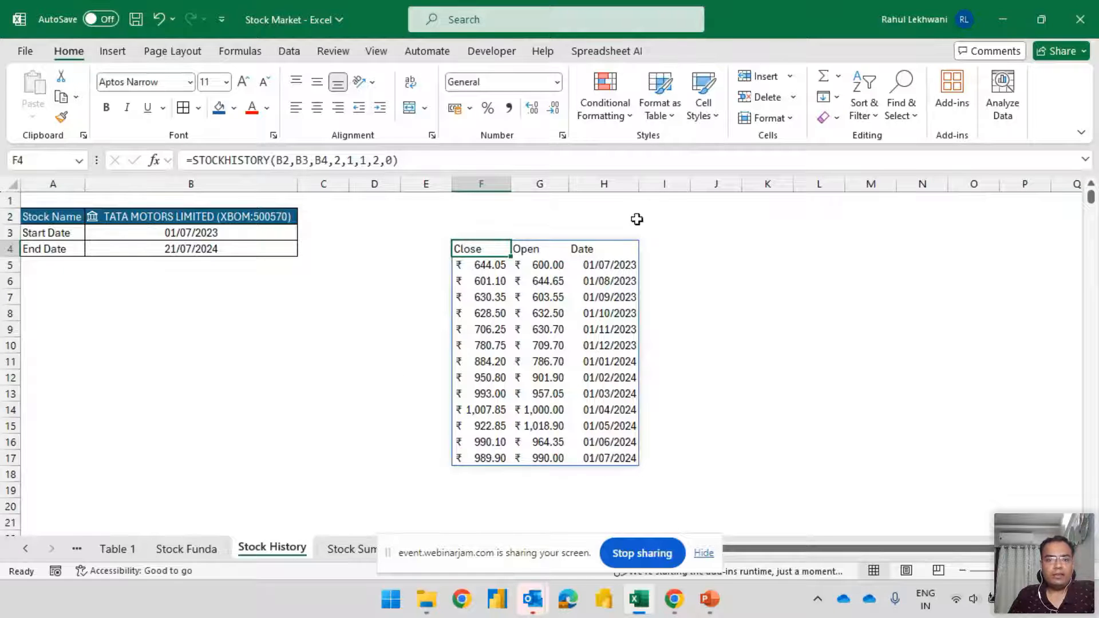
{"action": "double_click", "coordinate": [489, 252]}
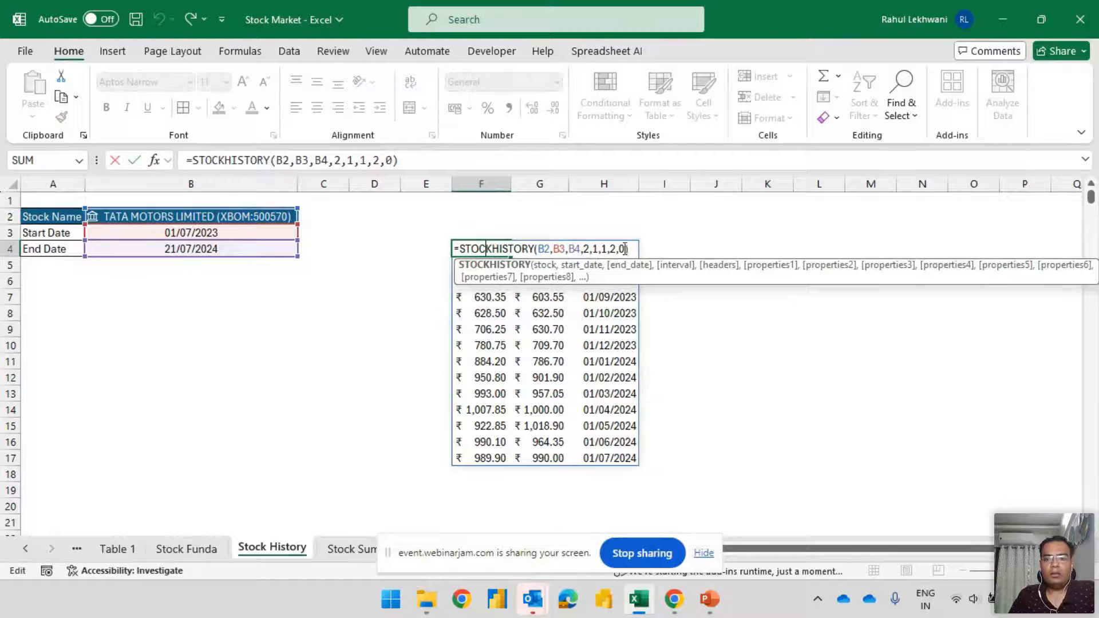
{"action": "key", "text": "Return"}
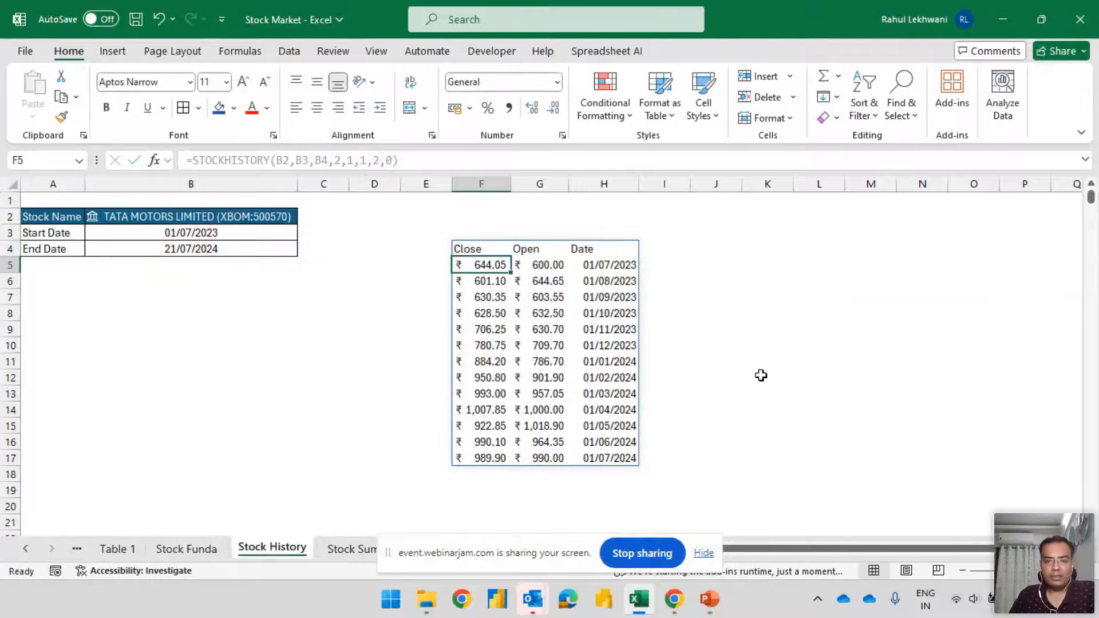
{"action": "left_click", "coordinate": [594, 265]}
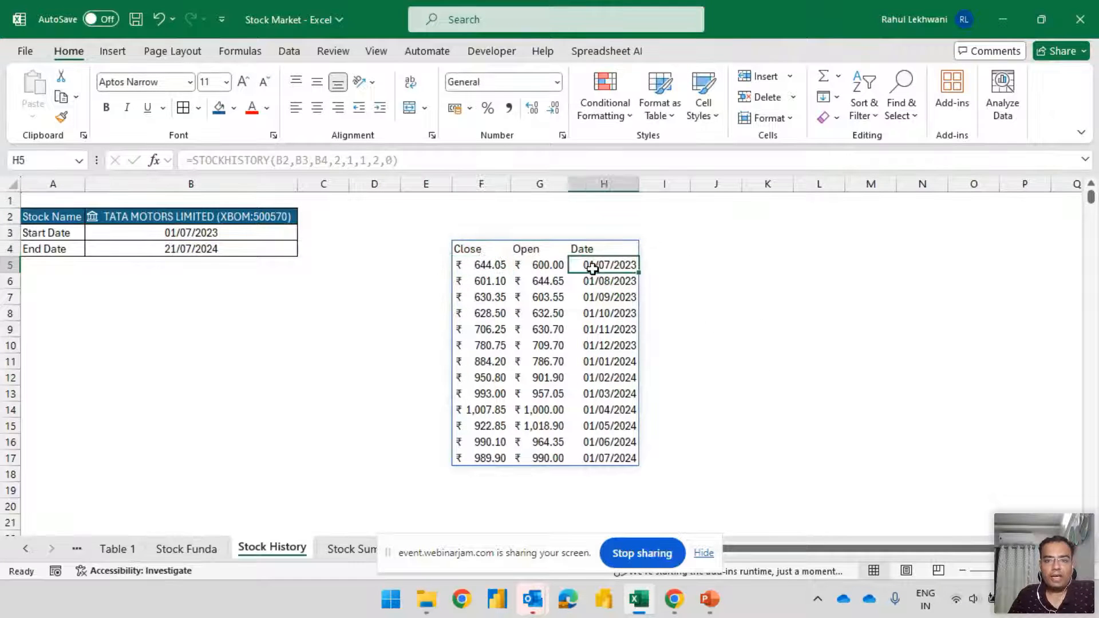
{"action": "left_click", "coordinate": [482, 266]}
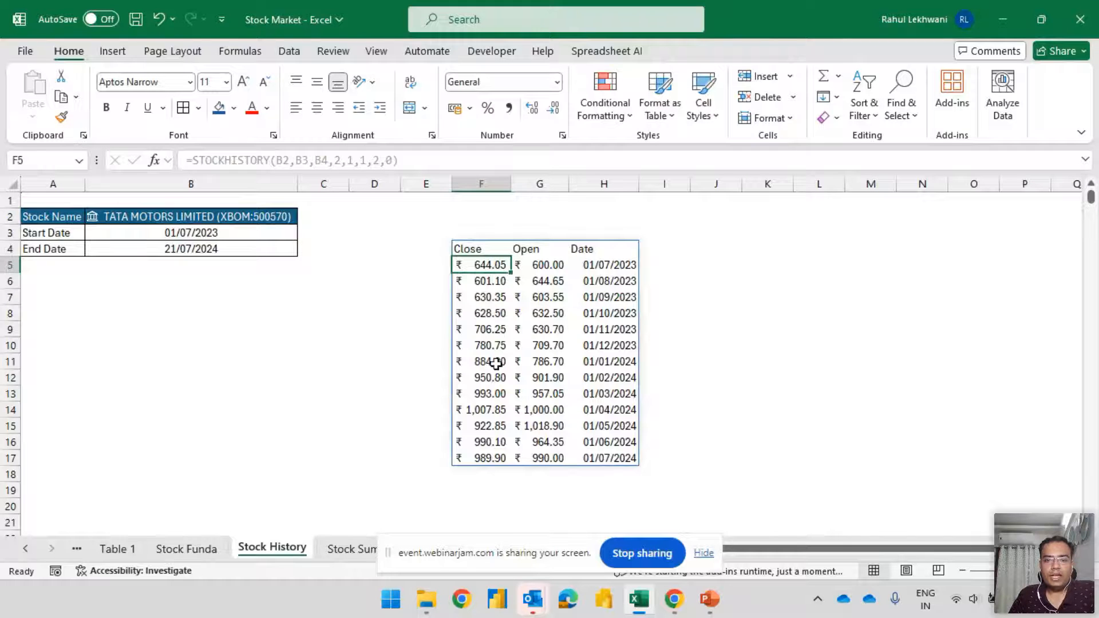
{"action": "left_click", "coordinate": [488, 458]}
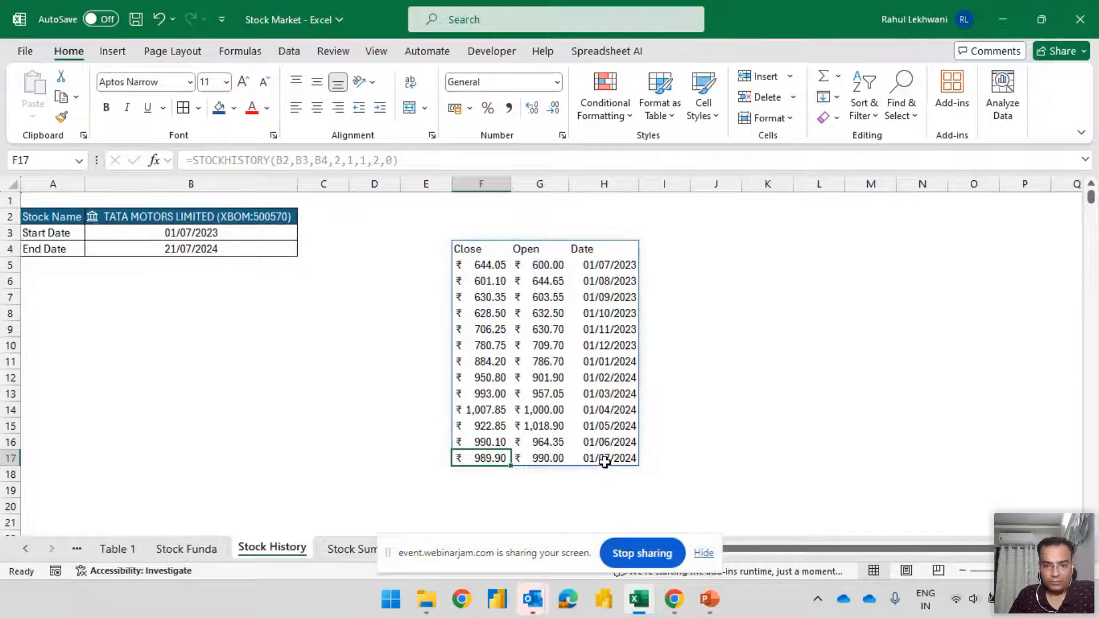
{"action": "left_click", "coordinate": [491, 252]}
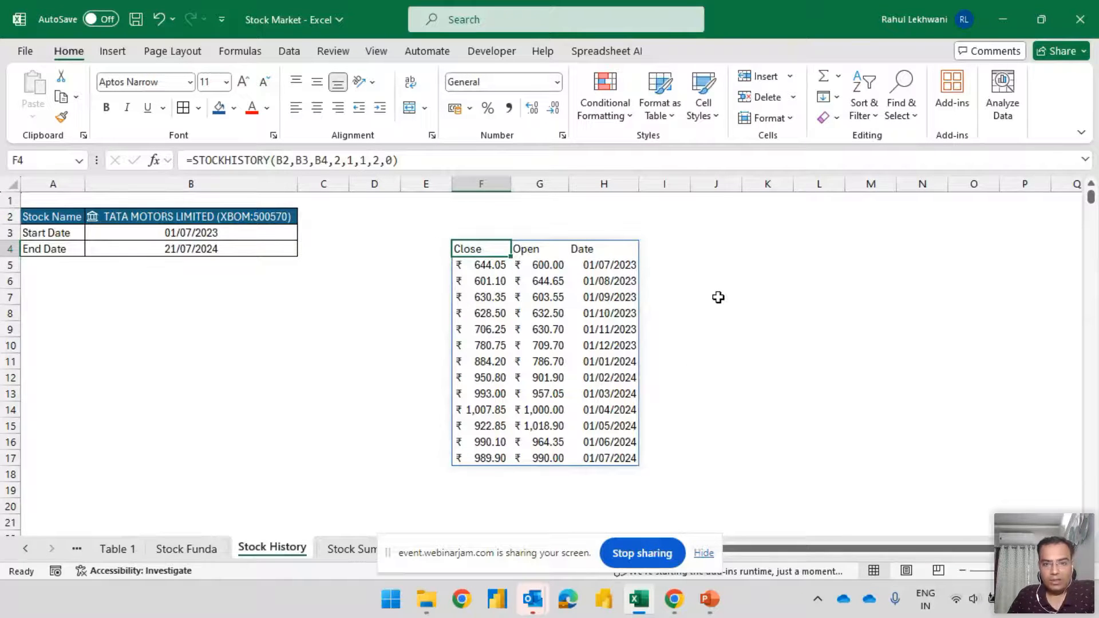
{"action": "left_click", "coordinate": [658, 549]}
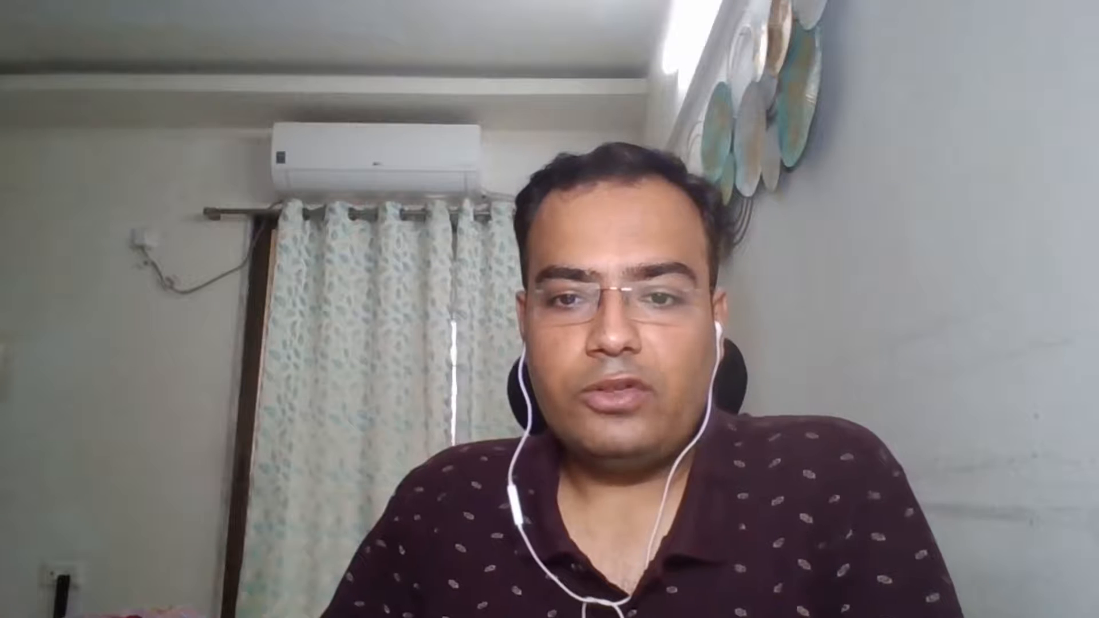
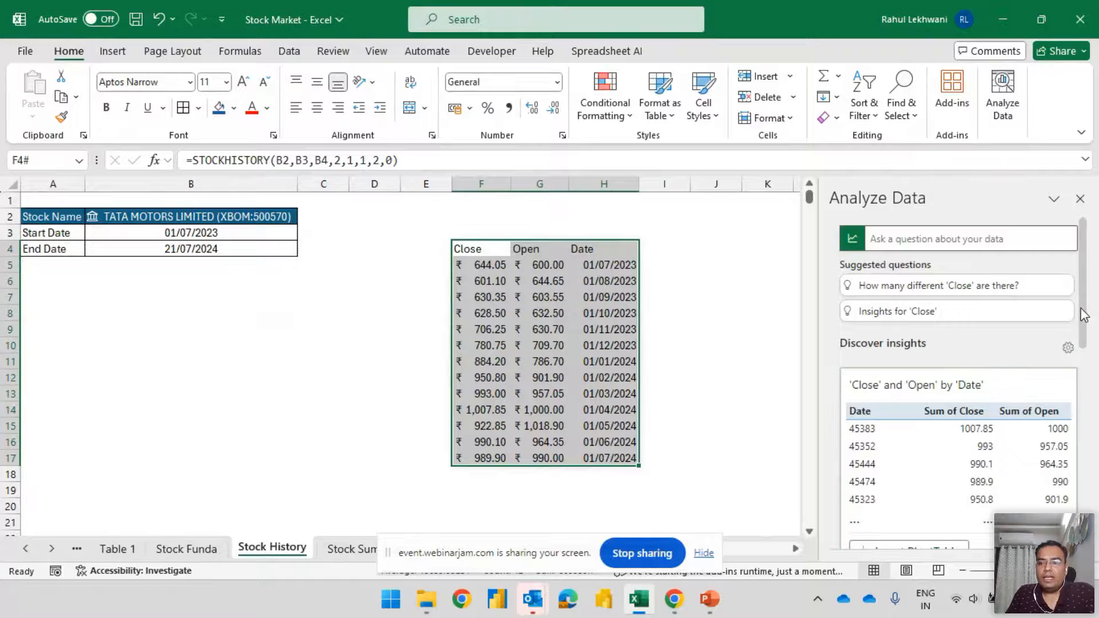
Review the Analyze Data insights for the monthly Close, Open and Date data, including the full list of results
{"action": "left_click_drag", "start_coordinate": [1083, 312], "coordinate": [1097, 509]}
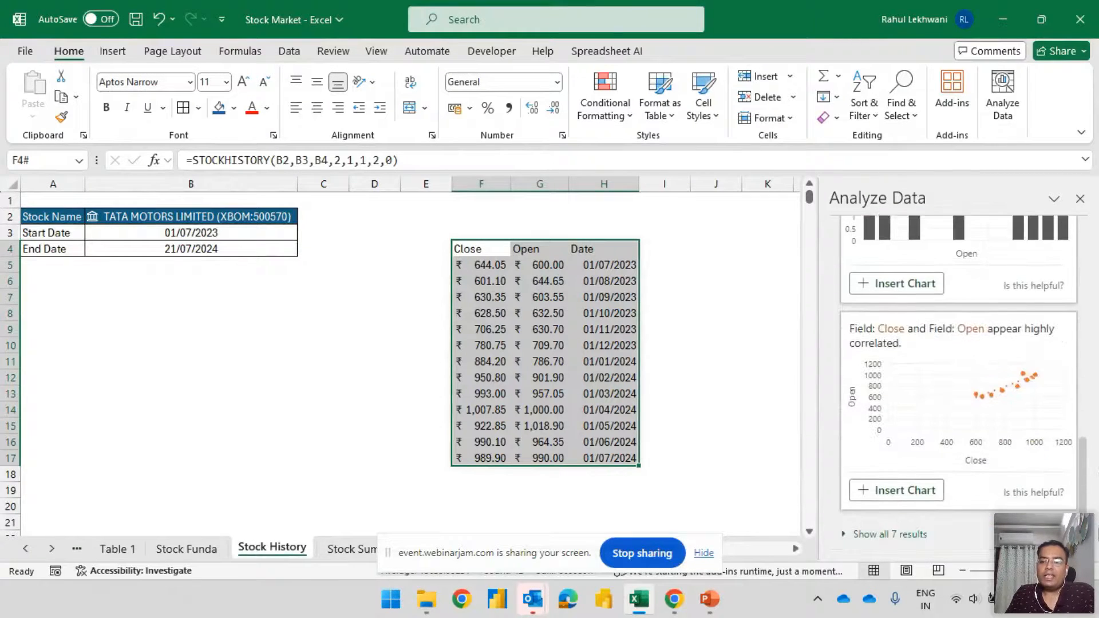
{"action": "left_click", "coordinate": [897, 533]}
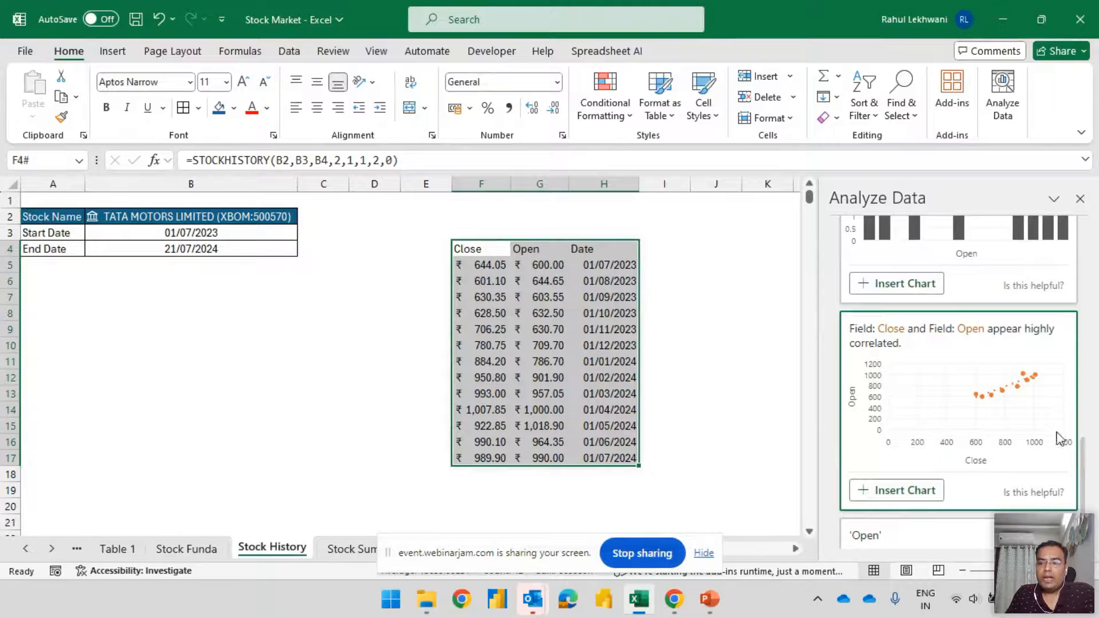
{"action": "left_click_drag", "start_coordinate": [1082, 464], "coordinate": [1084, 511]}
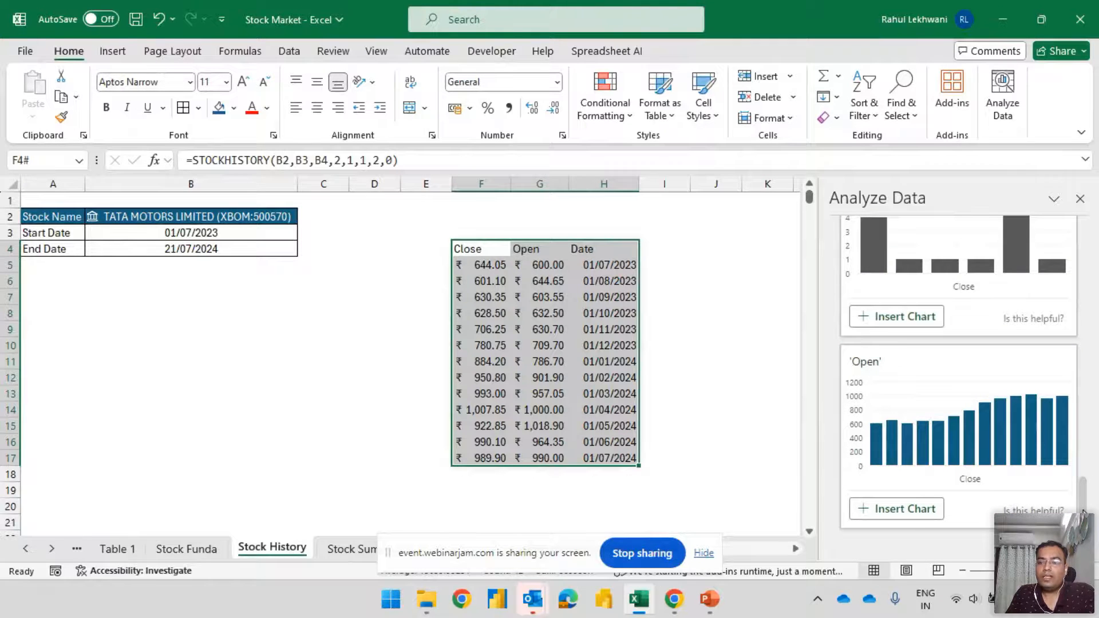
{"action": "scroll", "coordinate": [968, 229], "scroll_direction": "up", "scroll_amount": 15}
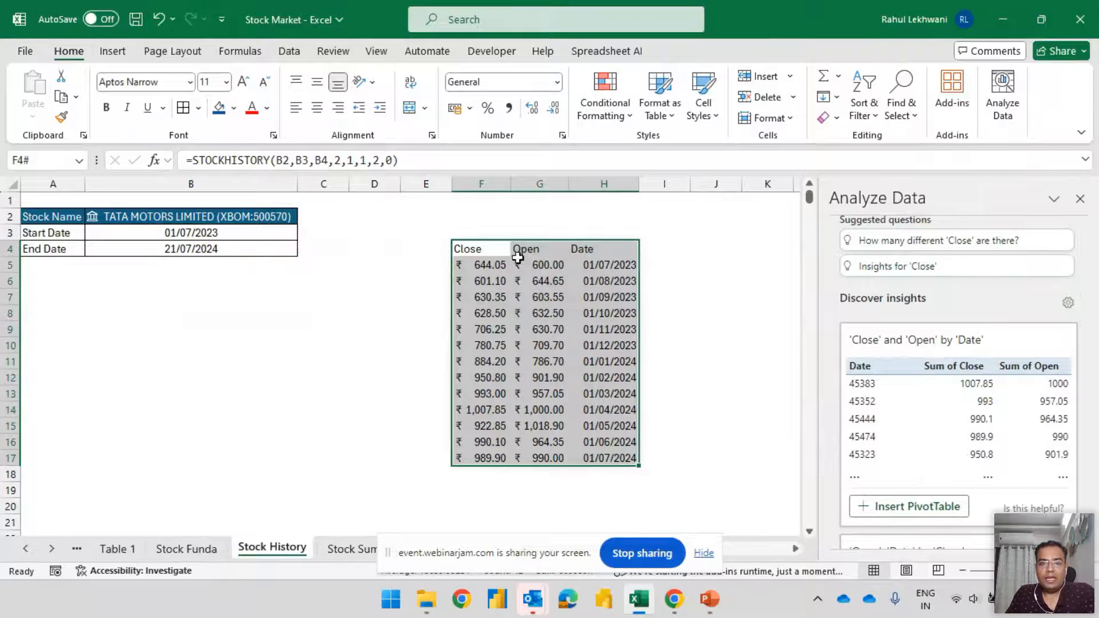
Remove the interval, header and property arguments after B4 from the STOCKHISTORY formula in F4
{"action": "left_click", "coordinate": [466, 250]}
{"action": "double_click", "coordinate": [486, 248]}
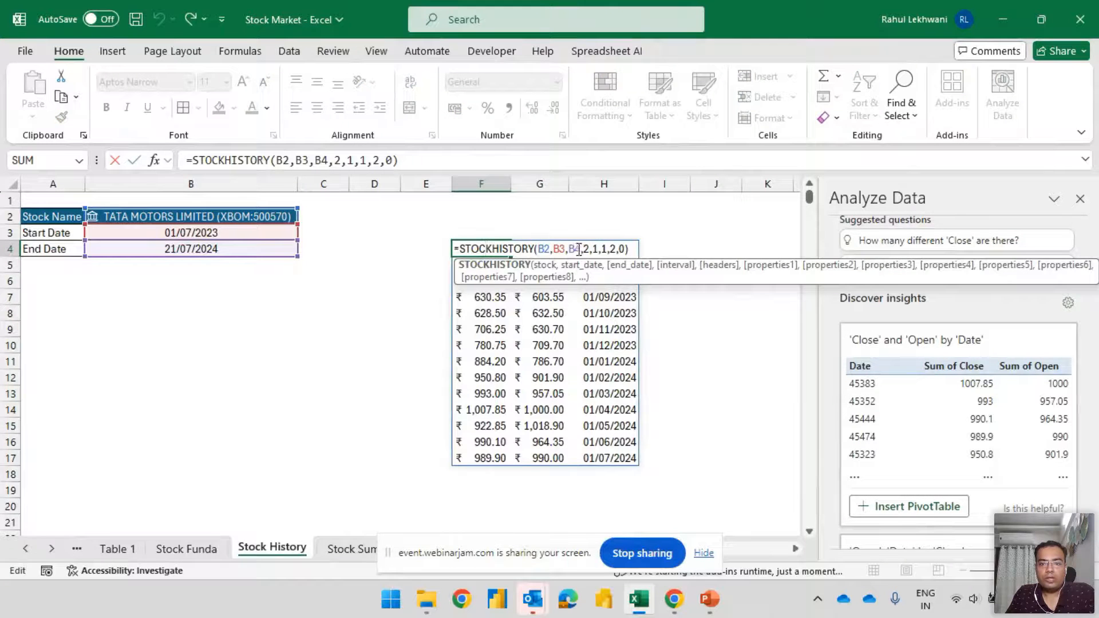
{"action": "left_click", "coordinate": [590, 249]}
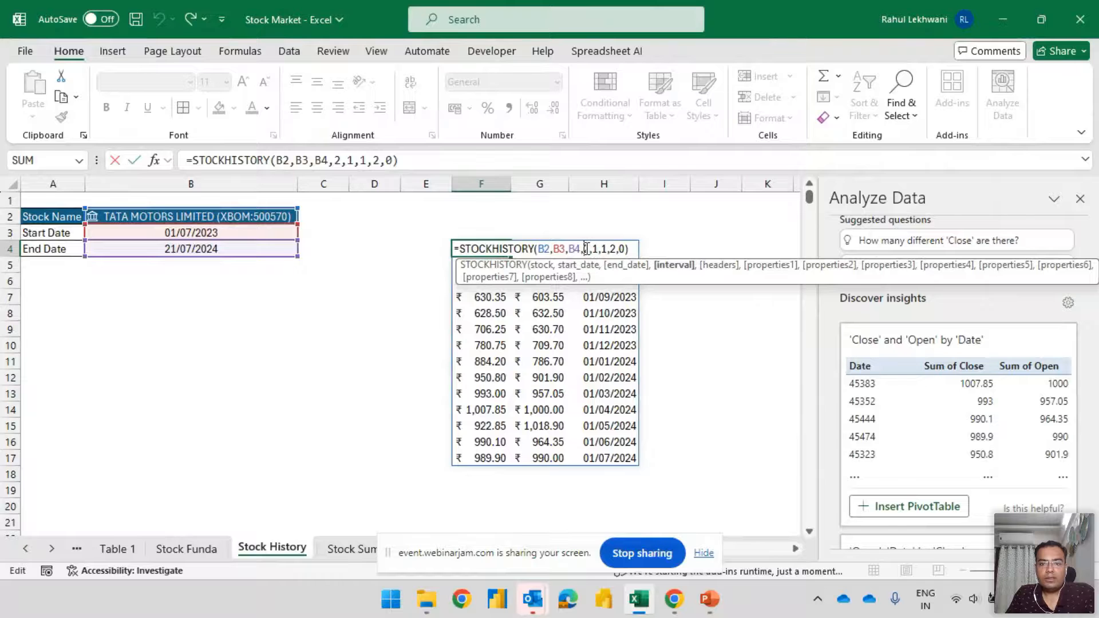
{"action": "left_click", "coordinate": [598, 249]}
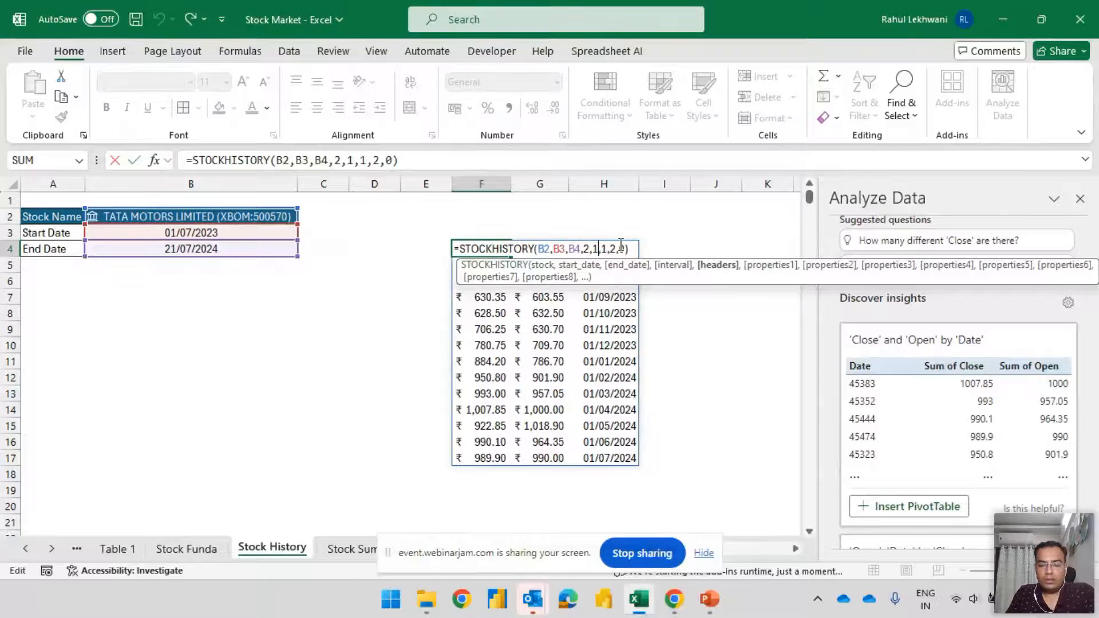
{"action": "key", "text": "BackSpace"}
{"action": "key", "text": "BackSpace"}
{"action": "key", "text": "BackSpace"}
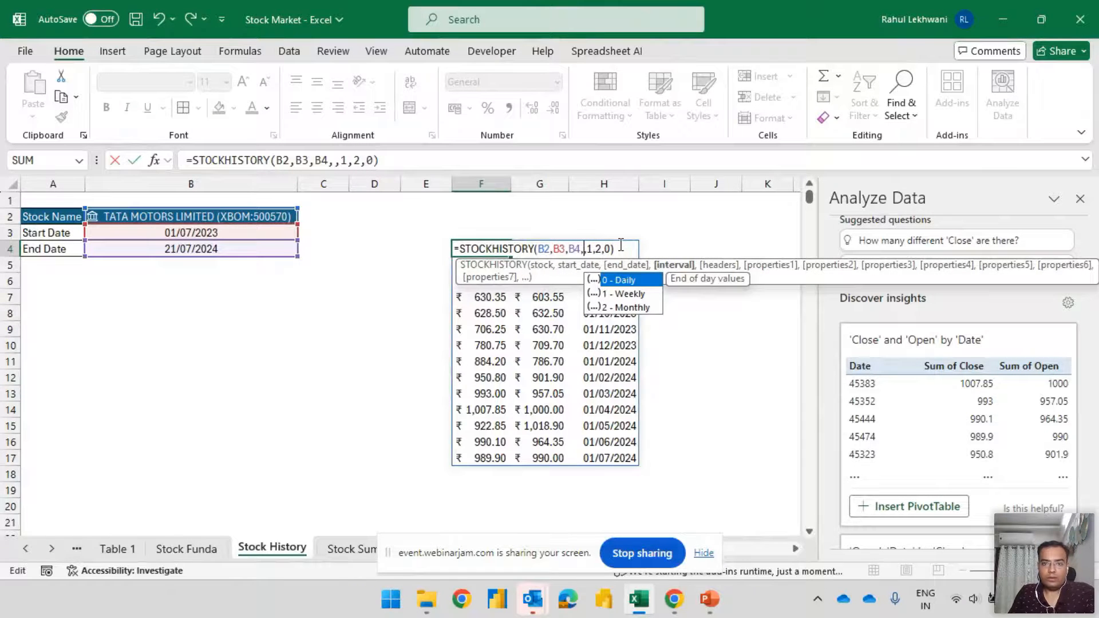
{"action": "key", "text": "Right"}
{"action": "key", "text": "Right"}
{"action": "key", "text": "Right"}
{"action": "key", "text": "Right"}
{"action": "key", "text": "Right"}
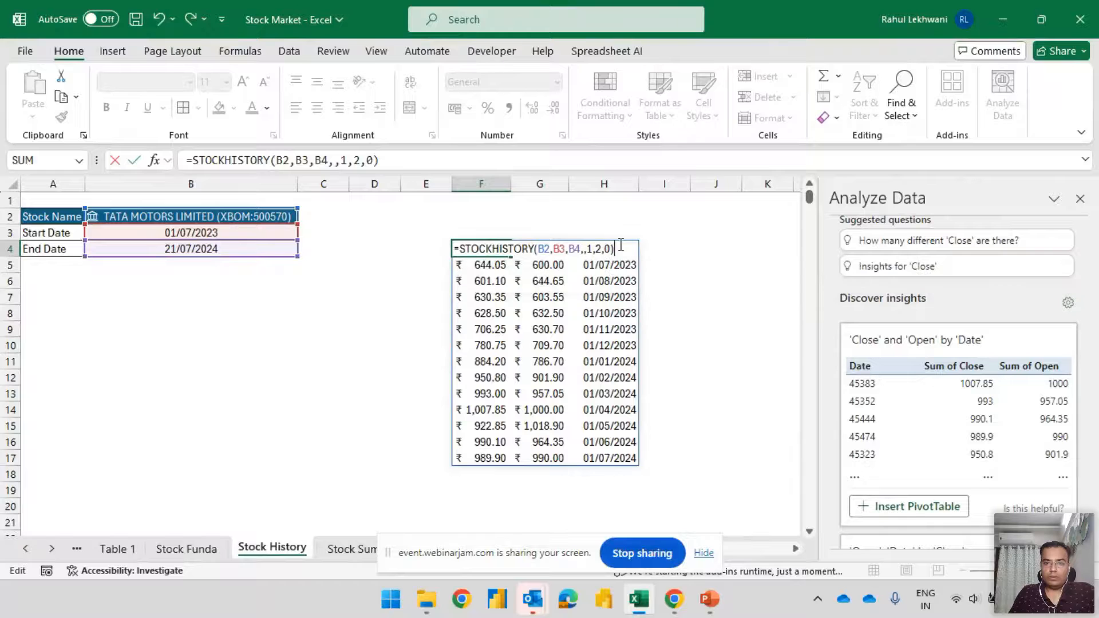
{"action": "key", "text": "BackSpace"}
{"action": "key", "text": "BackSpace"}
{"action": "key", "text": "BackSpace"}
{"action": "key", "text": "BackSpace"}
{"action": "key", "text": "BackSpace"}
{"action": "key", "text": "BackSpace"}
{"action": "key", "text": "BackSpace"}
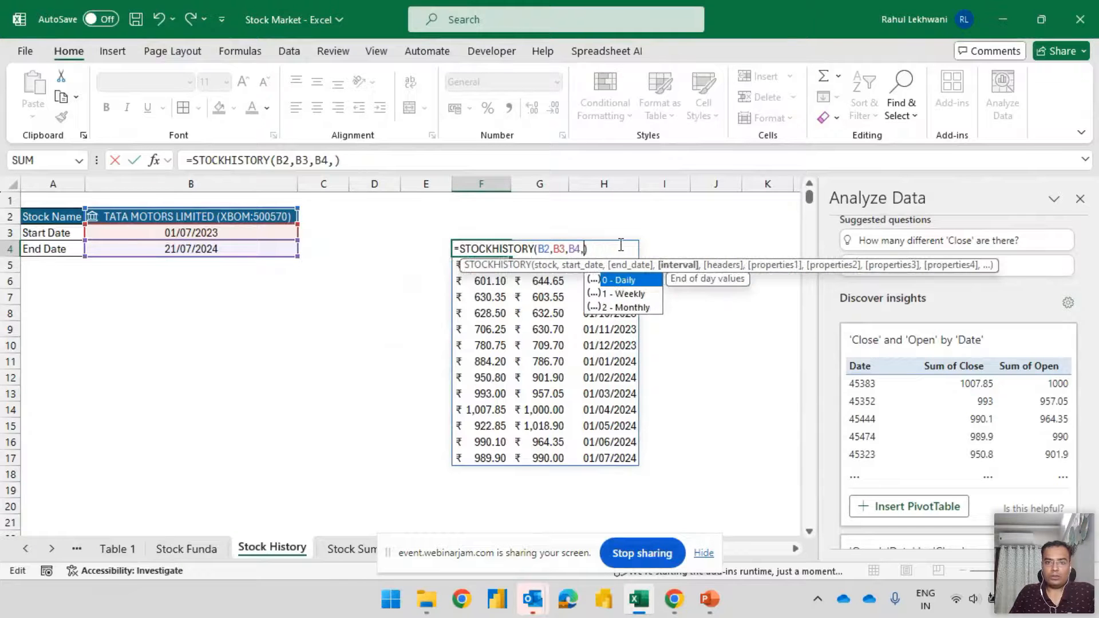
{"action": "type", "text": ","}
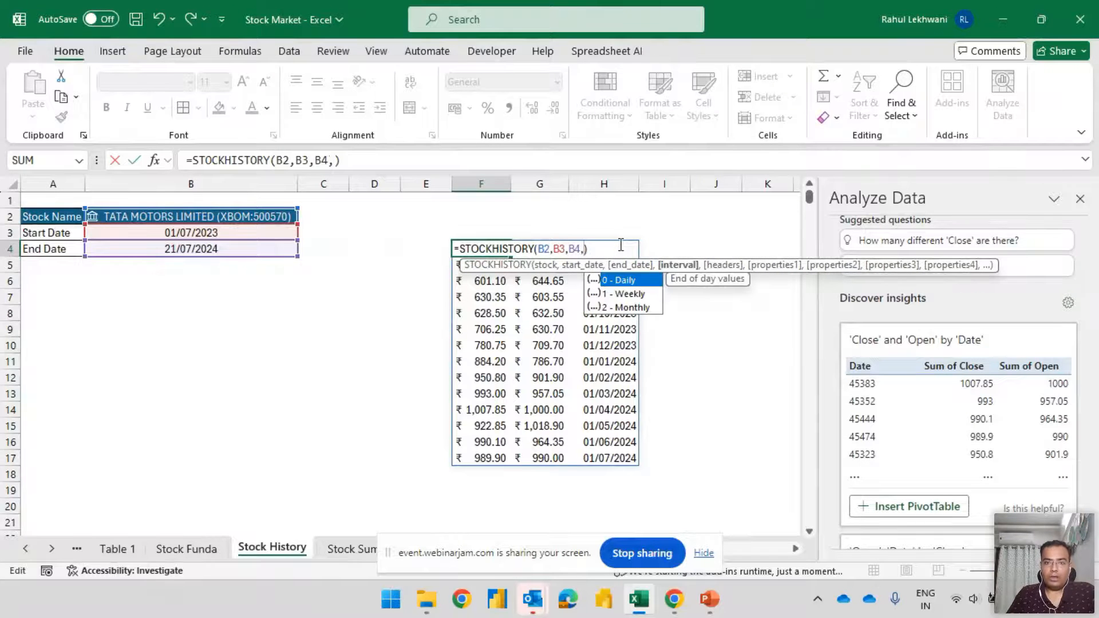
Complete the STOCKHISTORY formula with interval 1 - Weekly, 1 - Show header, and the properties 0 - Date and 1 - Close
{"action": "double_click", "coordinate": [633, 300]}
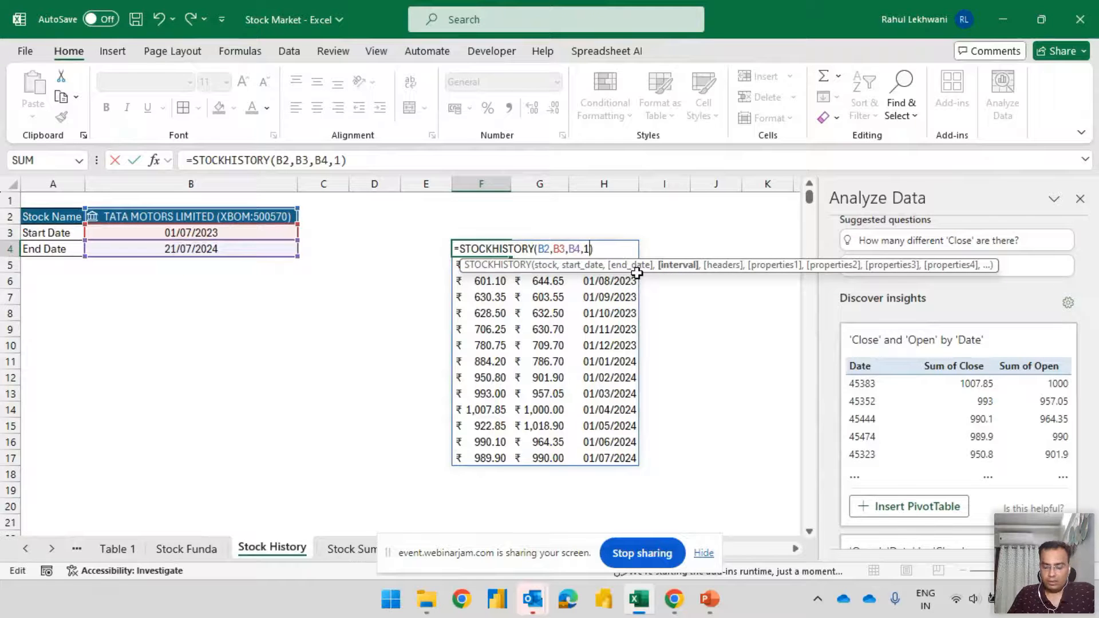
{"action": "type", "text": ","}
{"action": "double_click", "coordinate": [653, 291]}
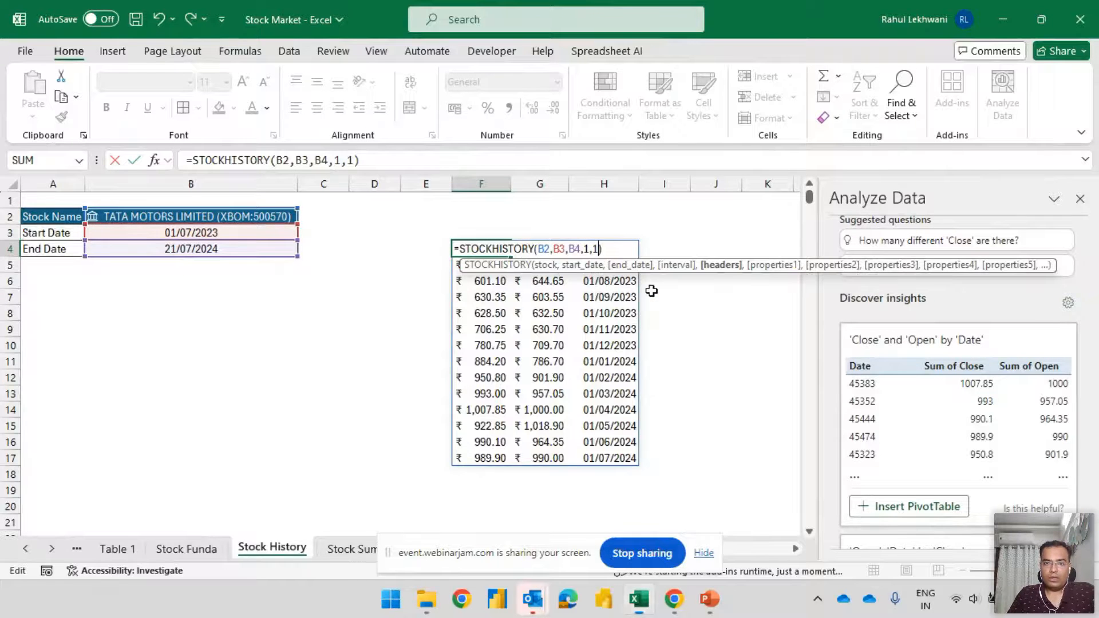
{"action": "type", "text": ","}
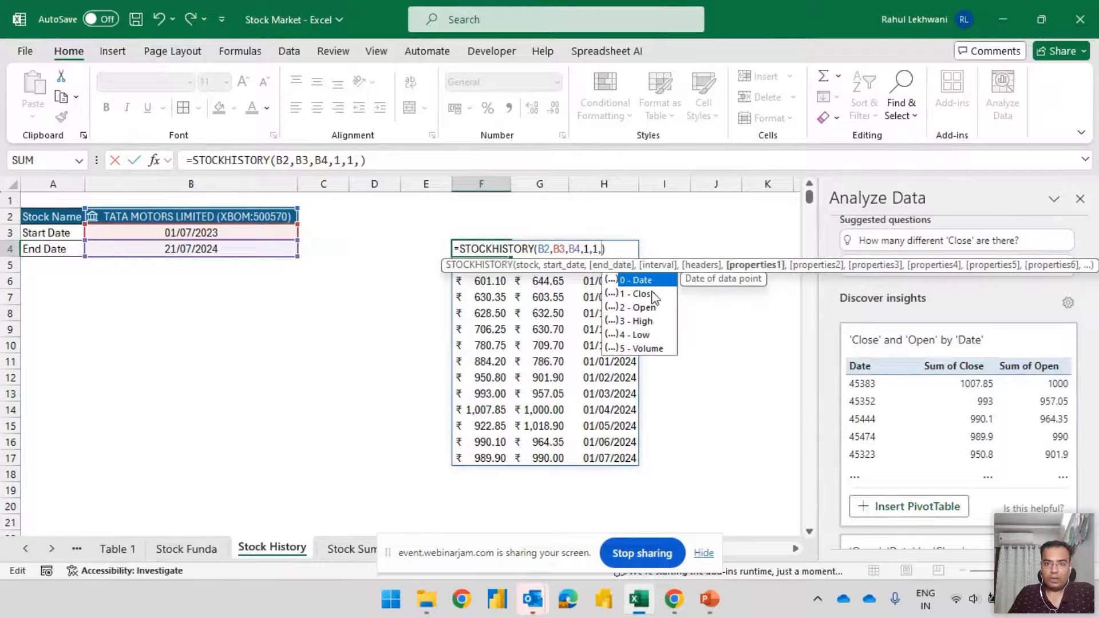
{"action": "double_click", "coordinate": [651, 280]}
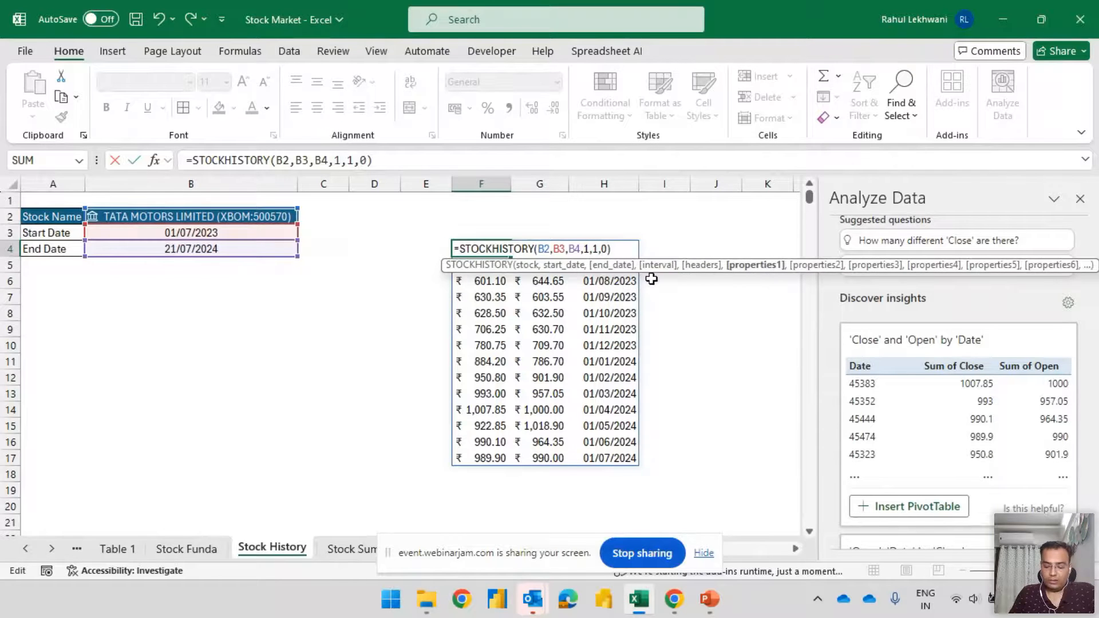
{"action": "type", "text": ","}
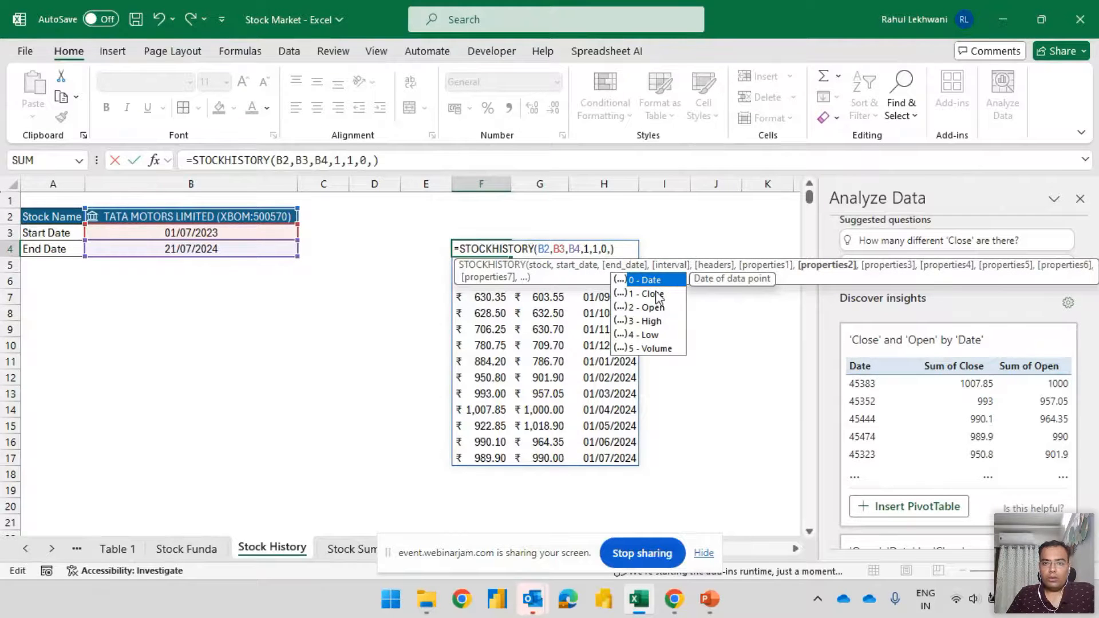
{"action": "double_click", "coordinate": [653, 293]}
{"action": "key", "text": "Return"}
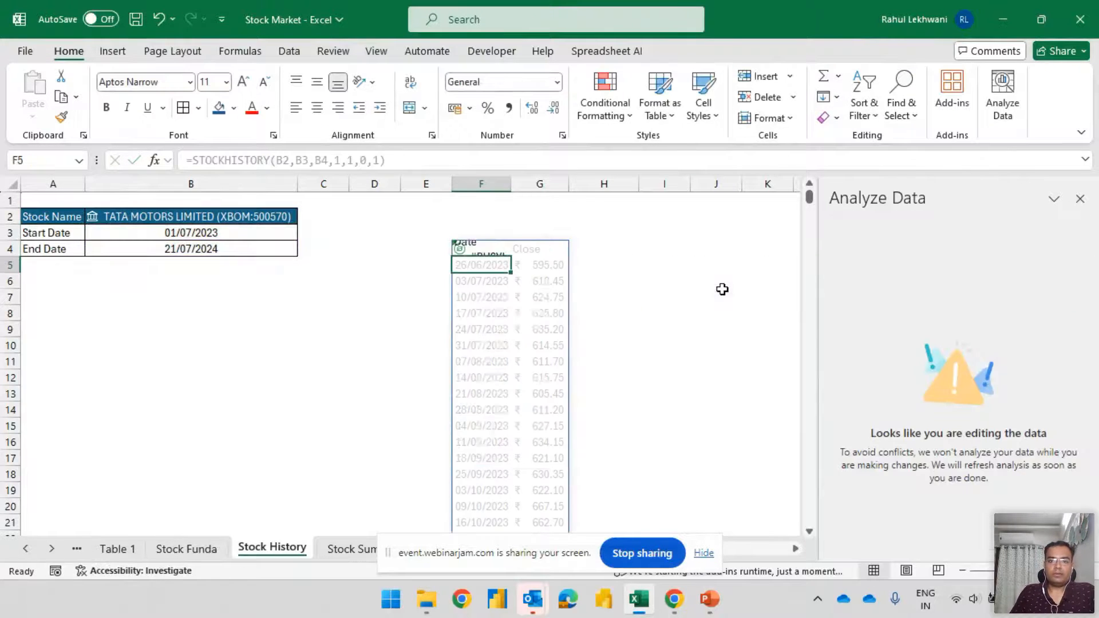
Select the entire weekly Date and Close range starting at F4 and restart Analyze Data on it
{"action": "key", "text": "Up"}
{"action": "key", "text": "ctrl+shift+Up"}
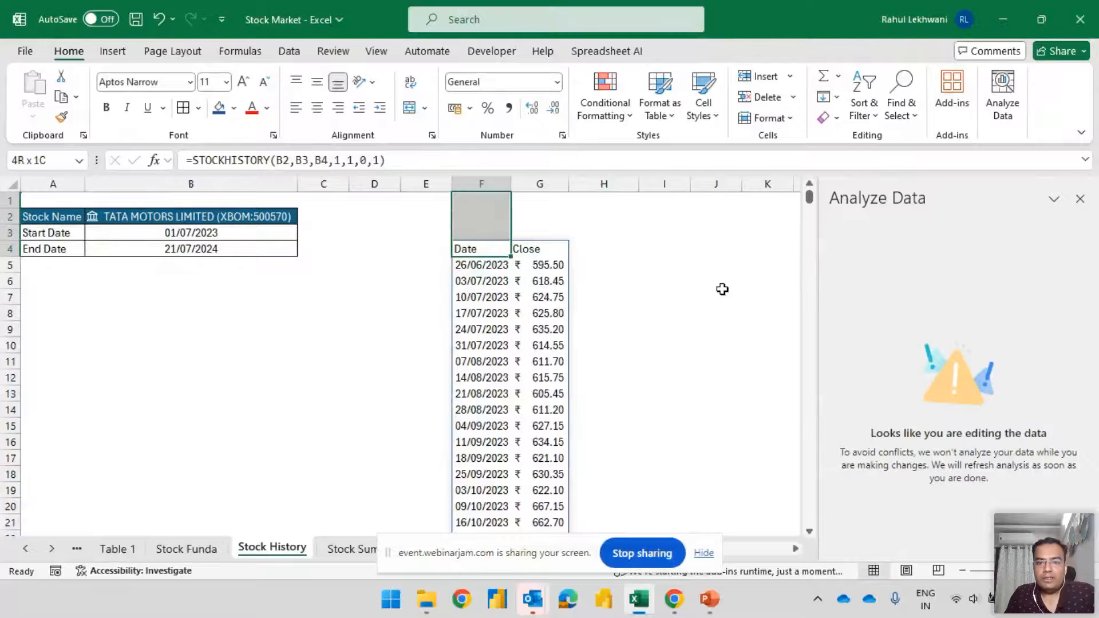
{"action": "key", "text": "Down"}
{"action": "key", "text": "ctrl+a"}
{"action": "key", "text": "Down"}
{"action": "key", "text": "Up"}
{"action": "key", "text": "Up"}
{"action": "key", "text": "Down"}
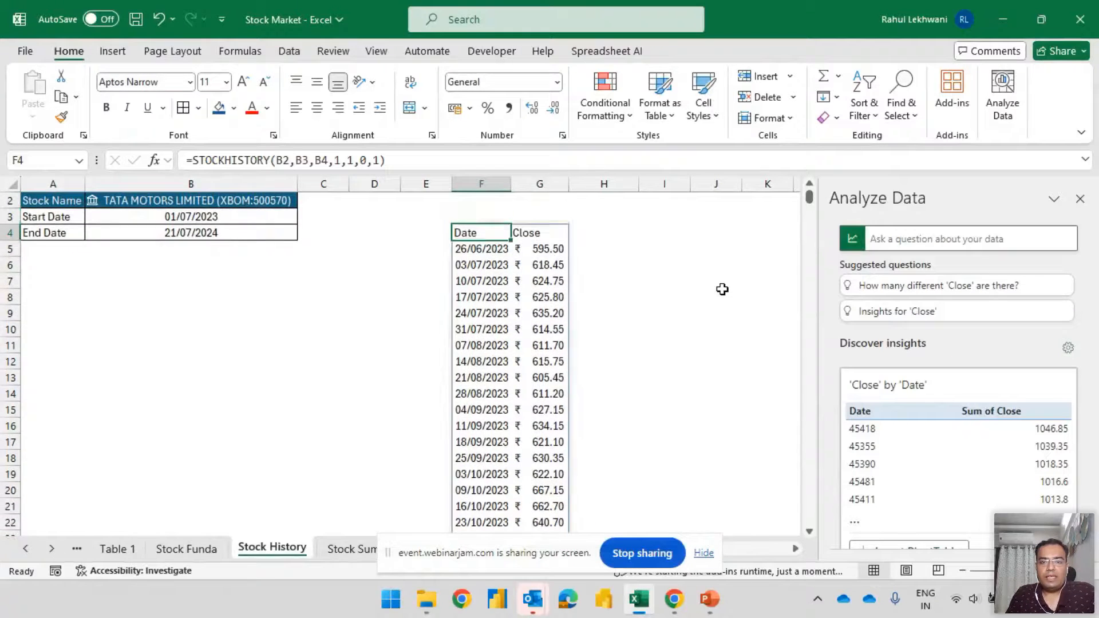
{"action": "key", "text": "ctrl+a"}
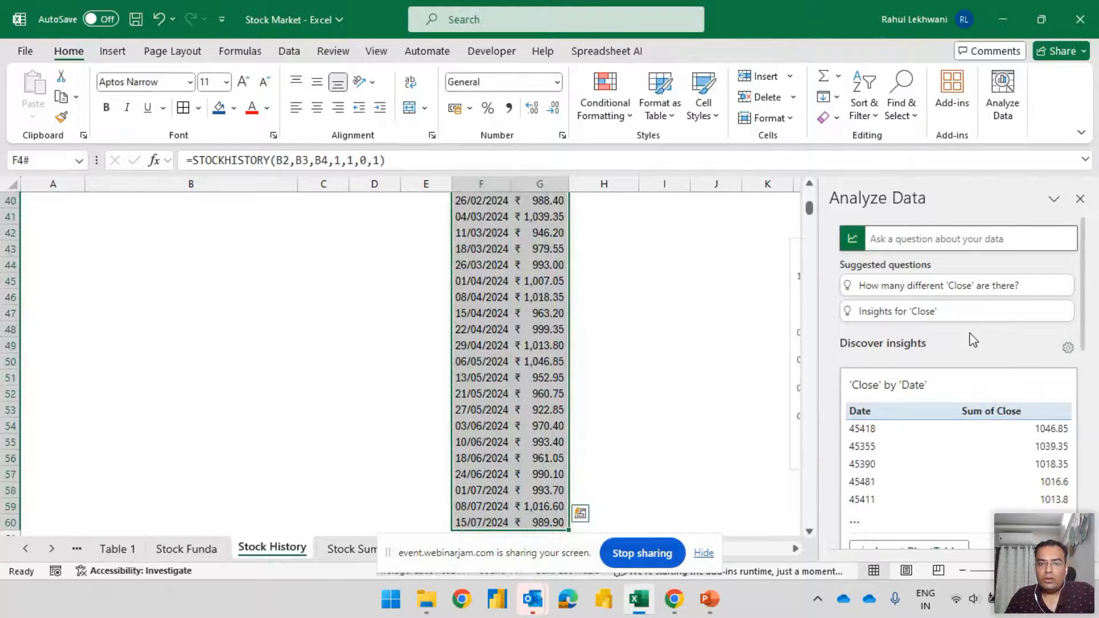
{"action": "scroll", "coordinate": [654, 320], "scroll_direction": "up", "scroll_amount": 13}
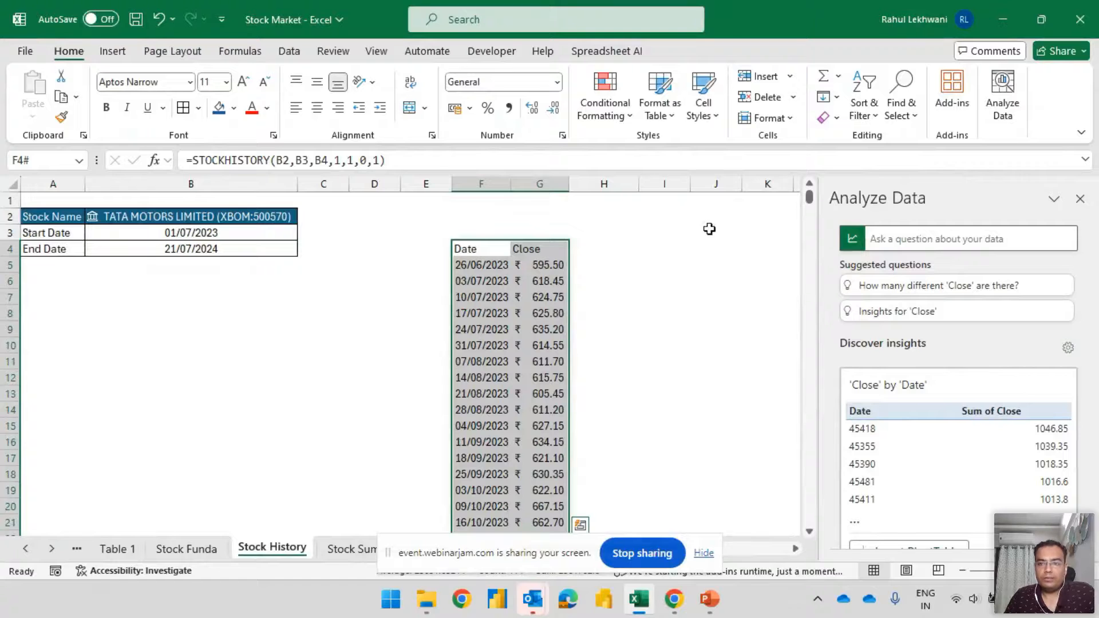
{"action": "left_click", "coordinate": [1080, 199]}
{"action": "scroll", "coordinate": [995, 183], "scroll_direction": "down", "scroll_amount": 1}
{"action": "left_click", "coordinate": [1001, 108]}
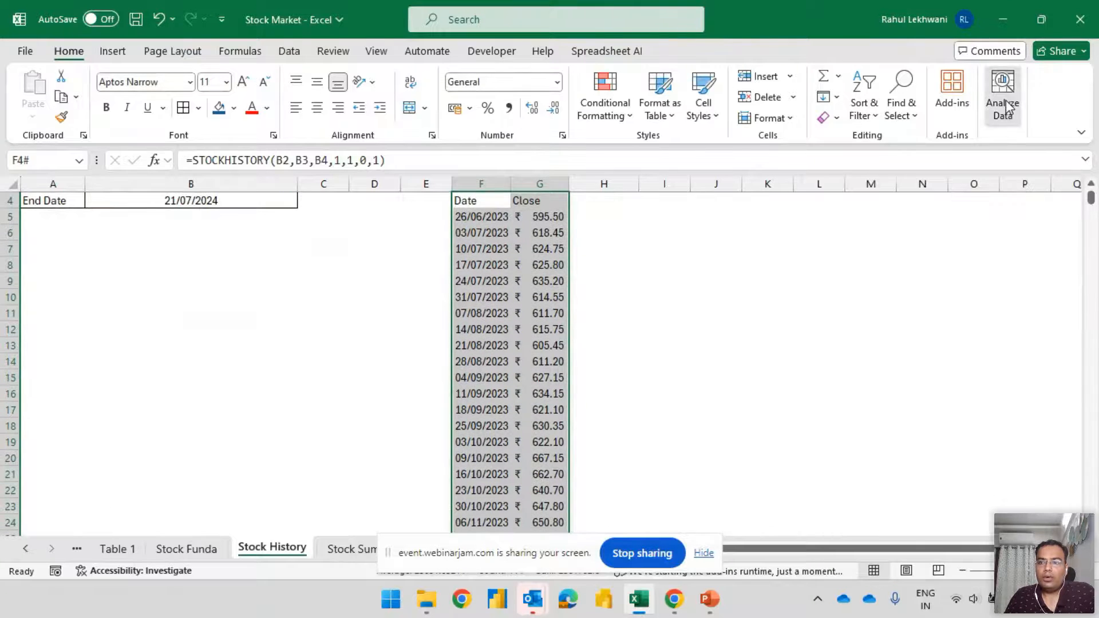
Review all chart suggestions for the weekly Close prices and compare the line chart with the area chart
{"action": "left_click_drag", "start_coordinate": [1081, 286], "coordinate": [1087, 366]}
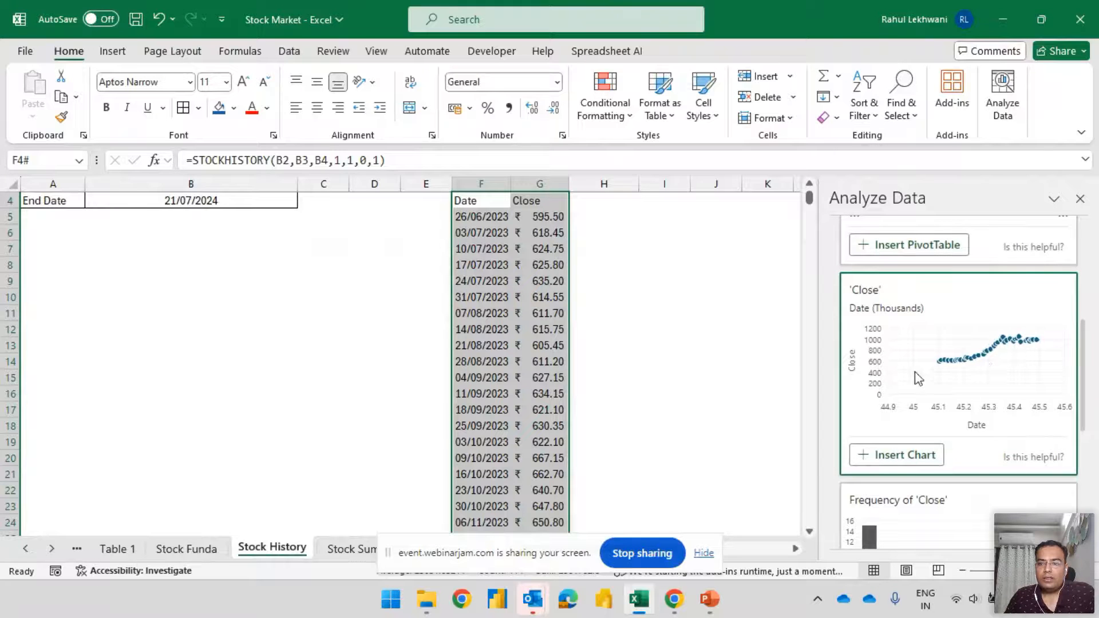
{"action": "left_click_drag", "start_coordinate": [1082, 350], "coordinate": [1081, 467]}
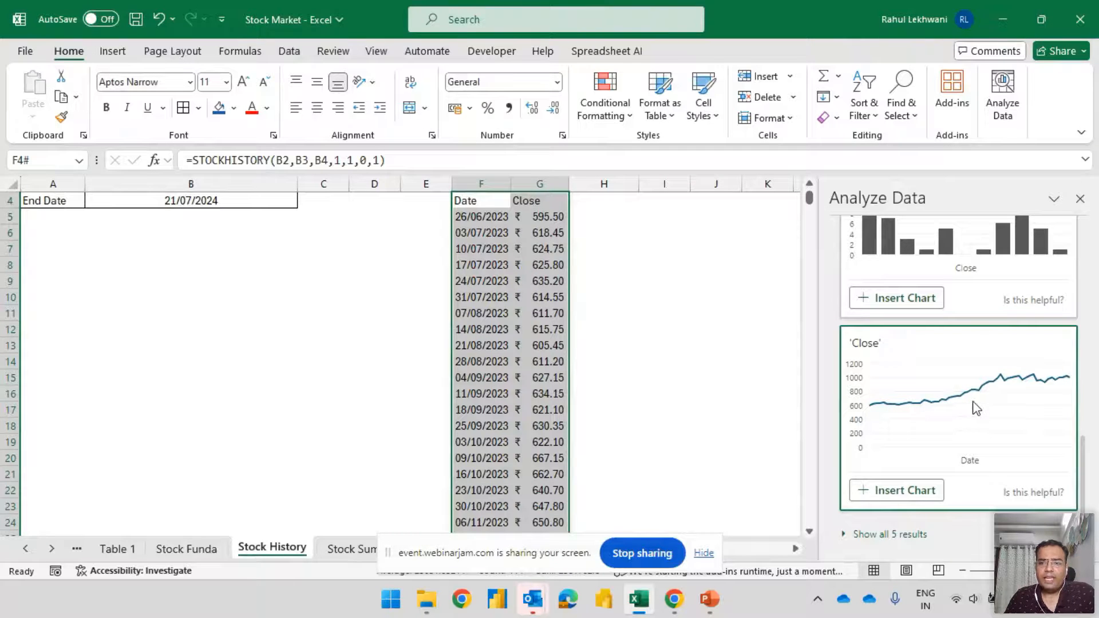
{"action": "left_click", "coordinate": [864, 534]}
{"action": "scroll", "coordinate": [992, 430], "scroll_direction": "down", "scroll_amount": 3}
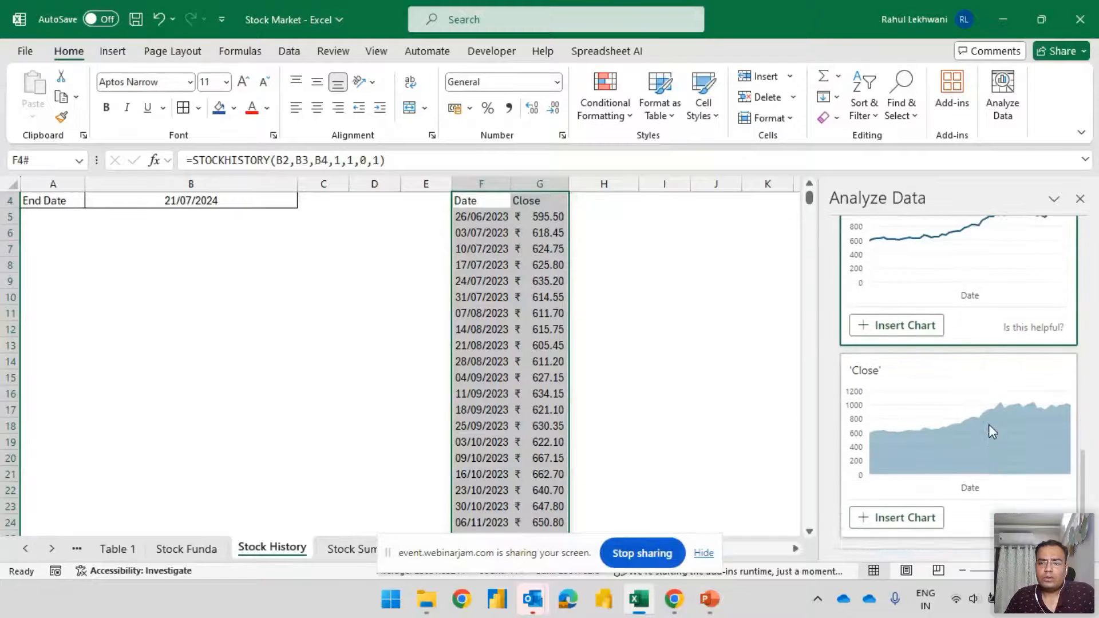
{"action": "scroll", "coordinate": [1032, 467], "scroll_direction": "up", "scroll_amount": 6}
{"action": "scroll", "coordinate": [1033, 467], "scroll_direction": "down", "scroll_amount": 6}
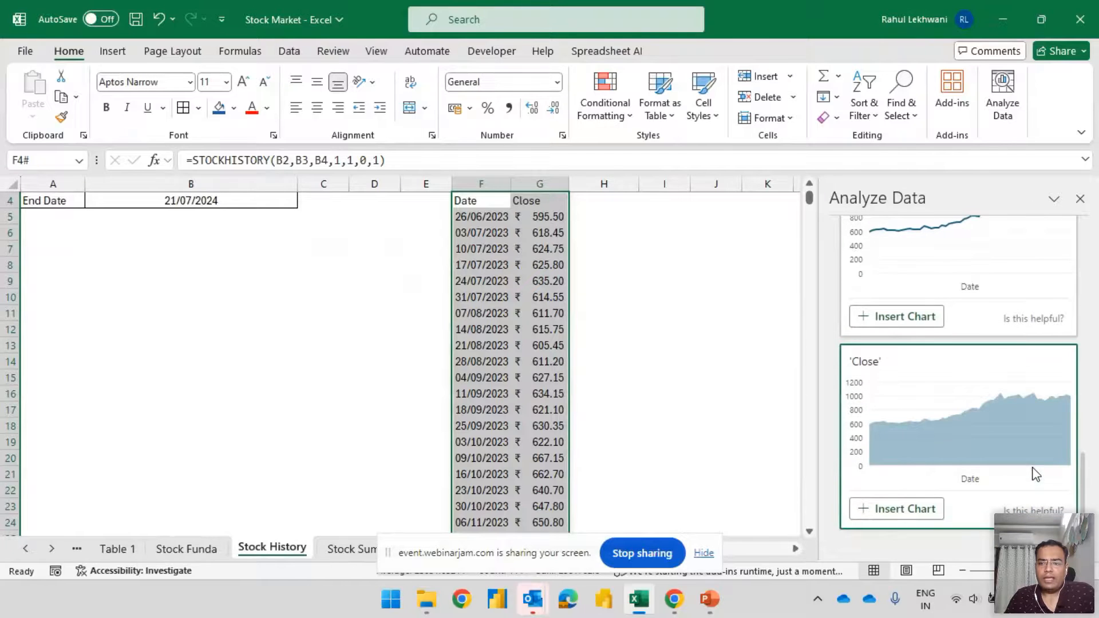
{"action": "scroll", "coordinate": [988, 475], "scroll_direction": "up", "scroll_amount": 3}
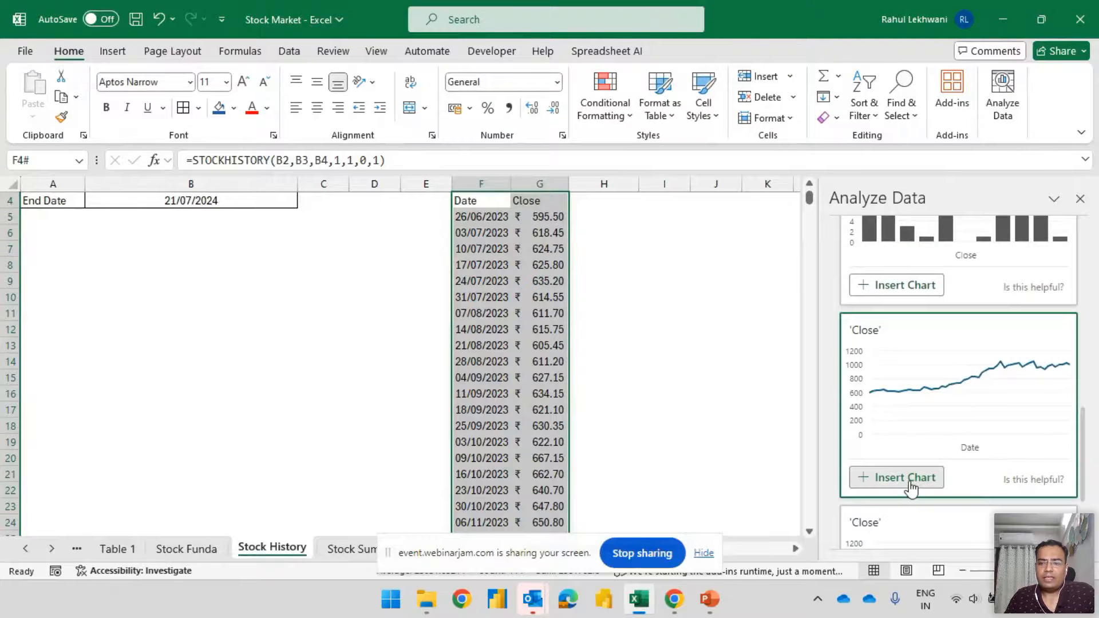
Insert the suggested 'Close' by date line chart and place it over columns A to E beside the weekly prices
{"action": "left_click", "coordinate": [910, 480]}
{"action": "left_click_drag", "start_coordinate": [806, 280], "coordinate": [802, 332]}
{"action": "left_click_drag", "start_coordinate": [621, 253], "coordinate": [370, 268]}
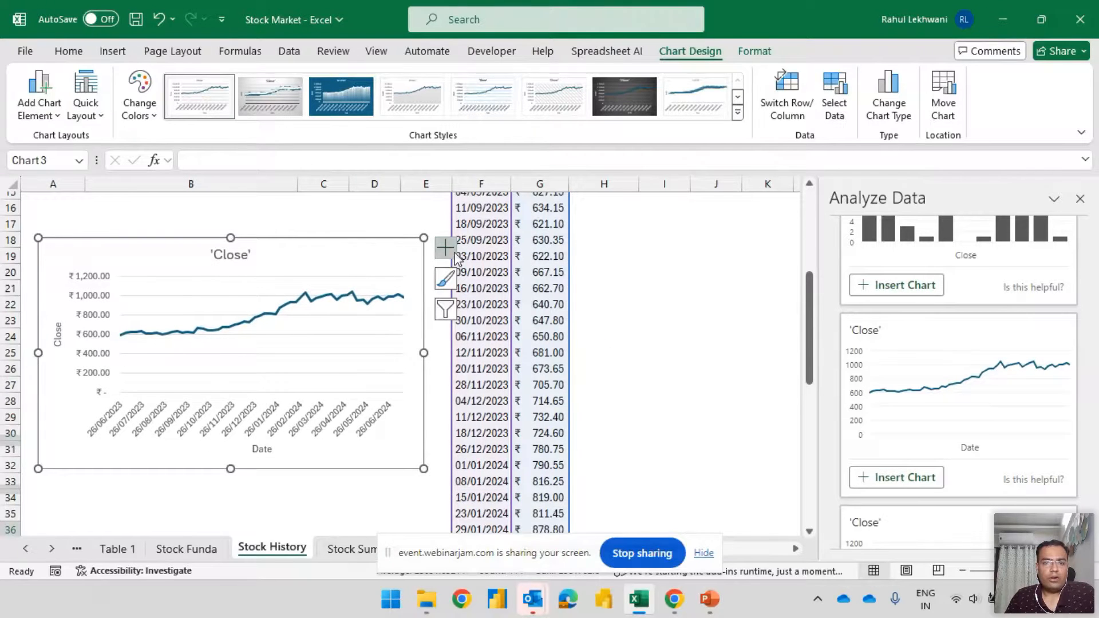
Try data labels on the 'Close' line chart and remove them again
{"action": "left_click", "coordinate": [446, 248]}
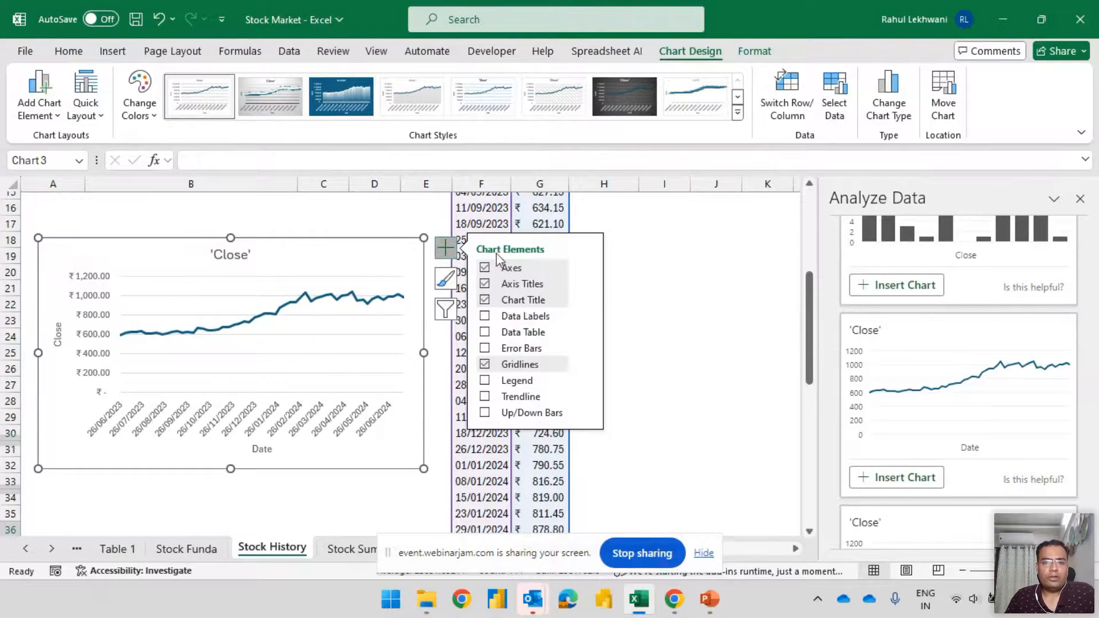
{"action": "left_click", "coordinate": [486, 316]}
{"action": "left_click", "coordinate": [486, 316]}
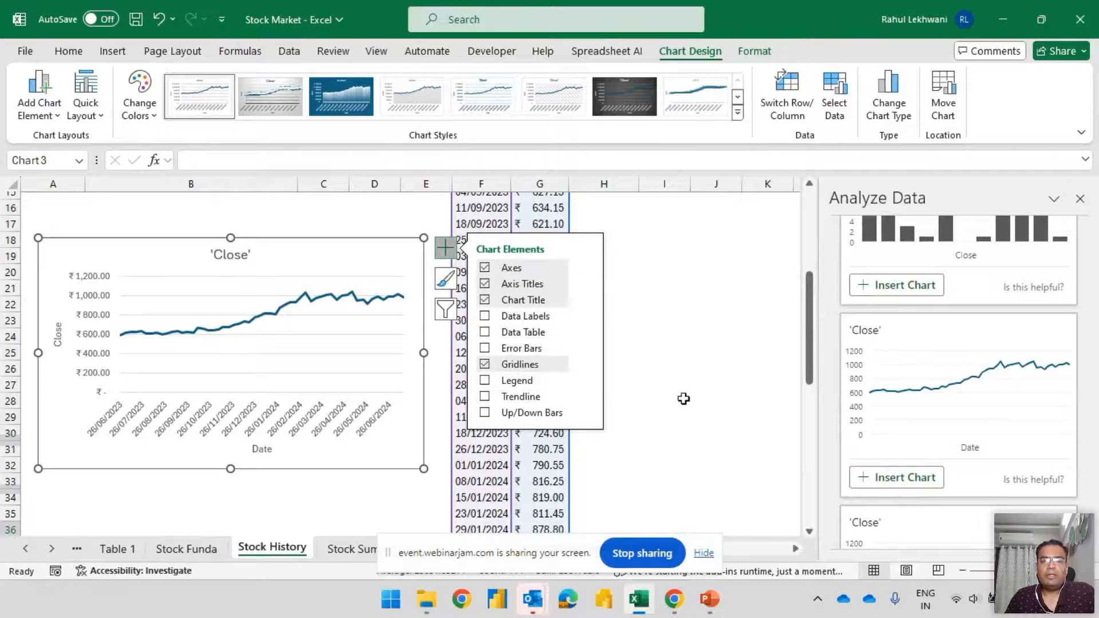
Ask Analyze Data the suggested question Insights for 'Close'
{"action": "scroll", "coordinate": [700, 401], "scroll_direction": "down", "scroll_amount": 1}
{"action": "scroll", "coordinate": [701, 402], "scroll_direction": "down", "scroll_amount": 1}
{"action": "scroll", "coordinate": [700, 402], "scroll_direction": "up", "scroll_amount": 7}
{"action": "scroll", "coordinate": [698, 390], "scroll_direction": "down", "scroll_amount": 4}
{"action": "scroll", "coordinate": [698, 387], "scroll_direction": "down", "scroll_amount": 2}
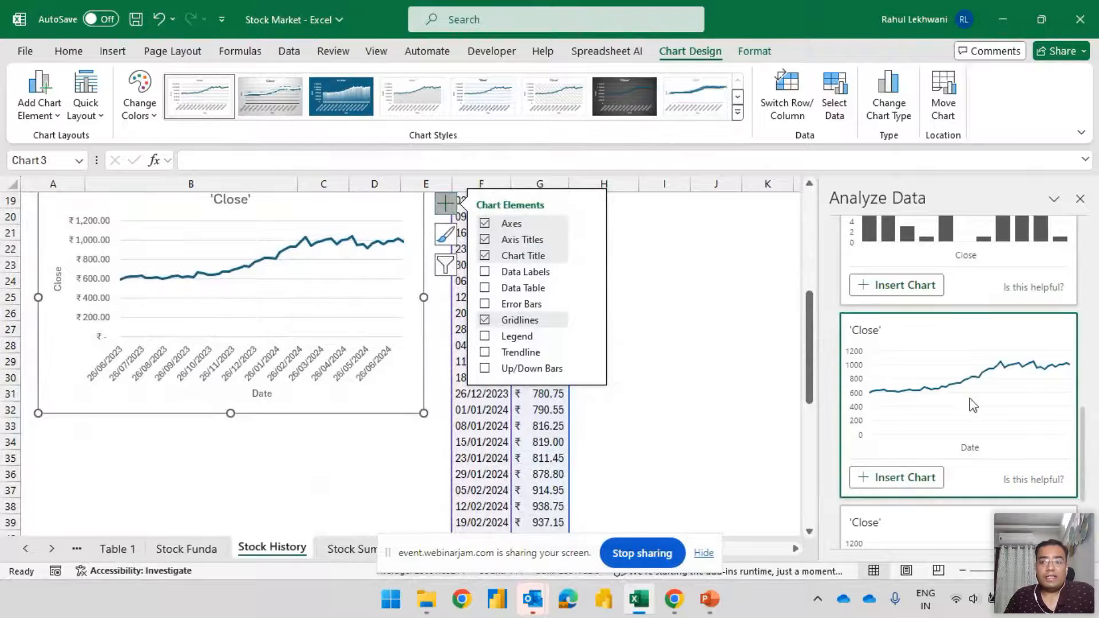
{"action": "scroll", "coordinate": [1036, 405], "scroll_direction": "down", "scroll_amount": 2}
{"action": "scroll", "coordinate": [1034, 400], "scroll_direction": "down", "scroll_amount": 1}
{"action": "scroll", "coordinate": [1036, 410], "scroll_direction": "up", "scroll_amount": 8}
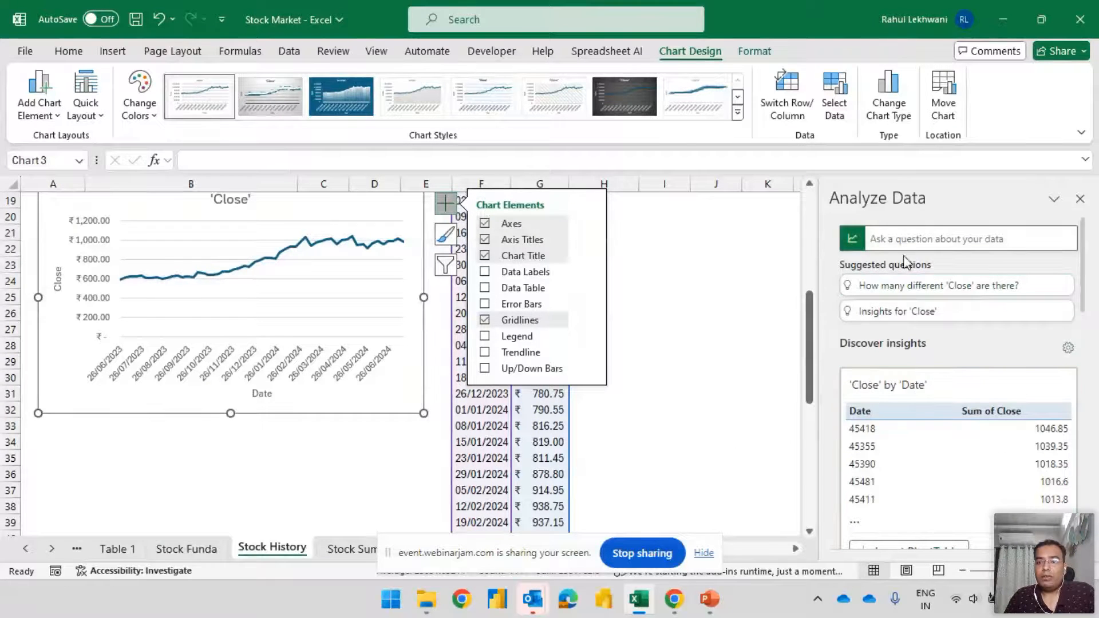
{"action": "left_click", "coordinate": [912, 240]}
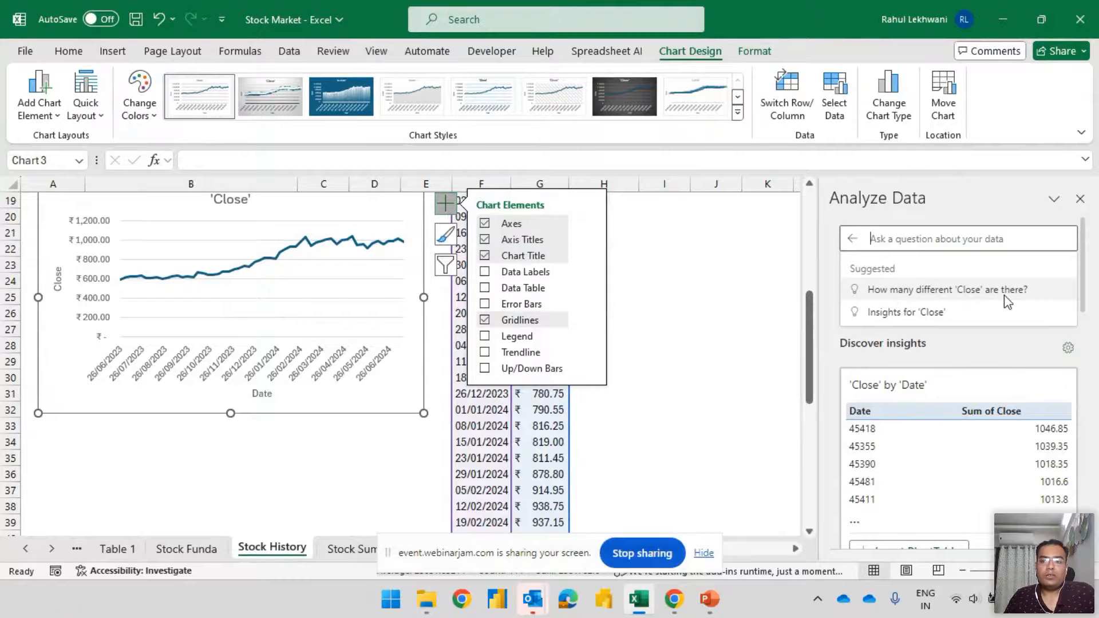
{"action": "left_click", "coordinate": [916, 313]}
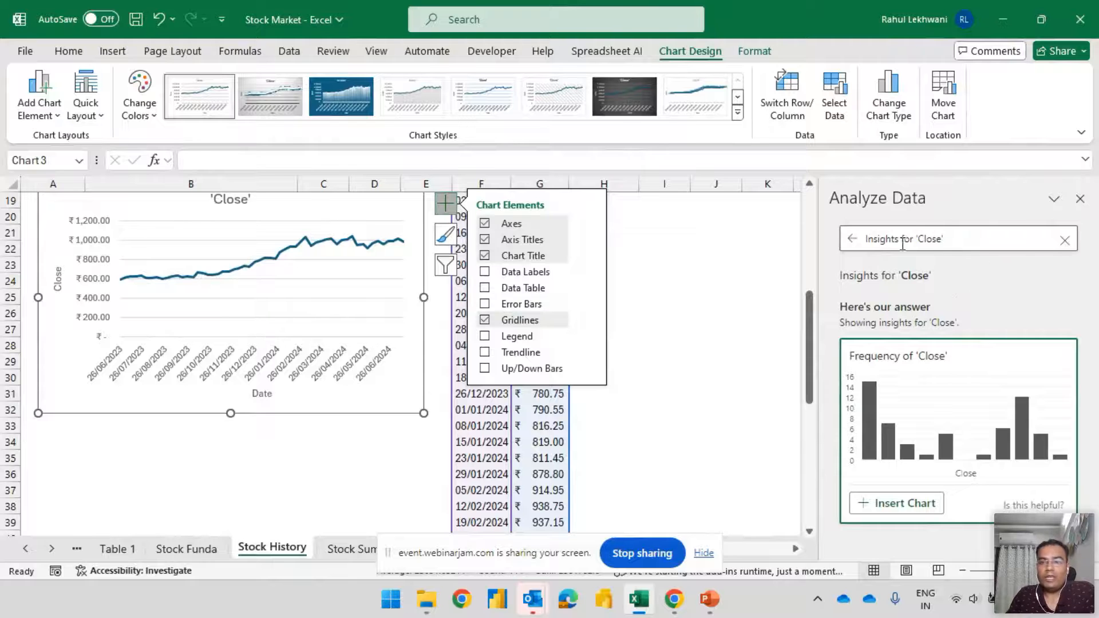
Move the 'Close' line chart up to sit just below the stock name and date table
{"action": "left_click_drag", "start_coordinate": [809, 329], "coordinate": [806, 224]}
{"action": "left_click_drag", "start_coordinate": [282, 459], "coordinate": [280, 287]}
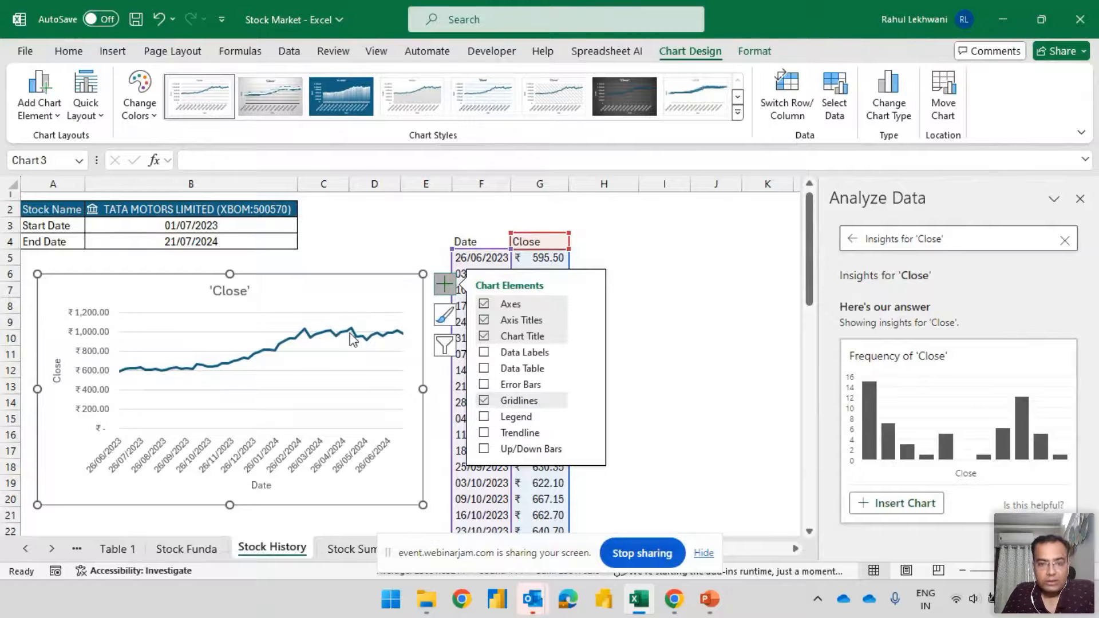
{"action": "left_click", "coordinate": [484, 450]}
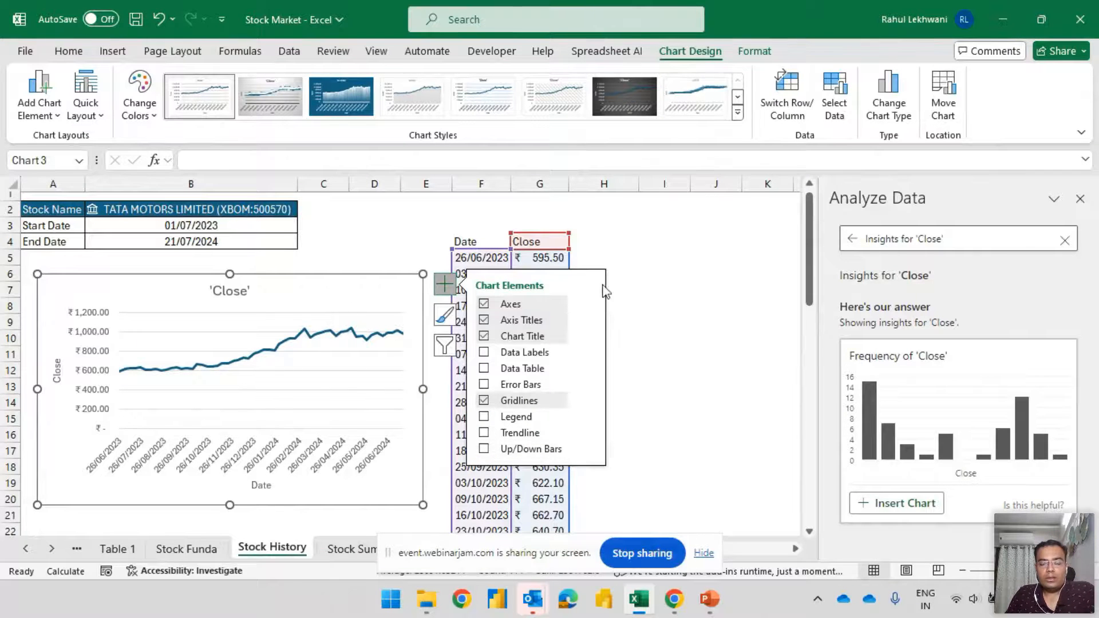
{"action": "left_click", "coordinate": [692, 294]}
{"action": "left_click", "coordinate": [380, 299]}
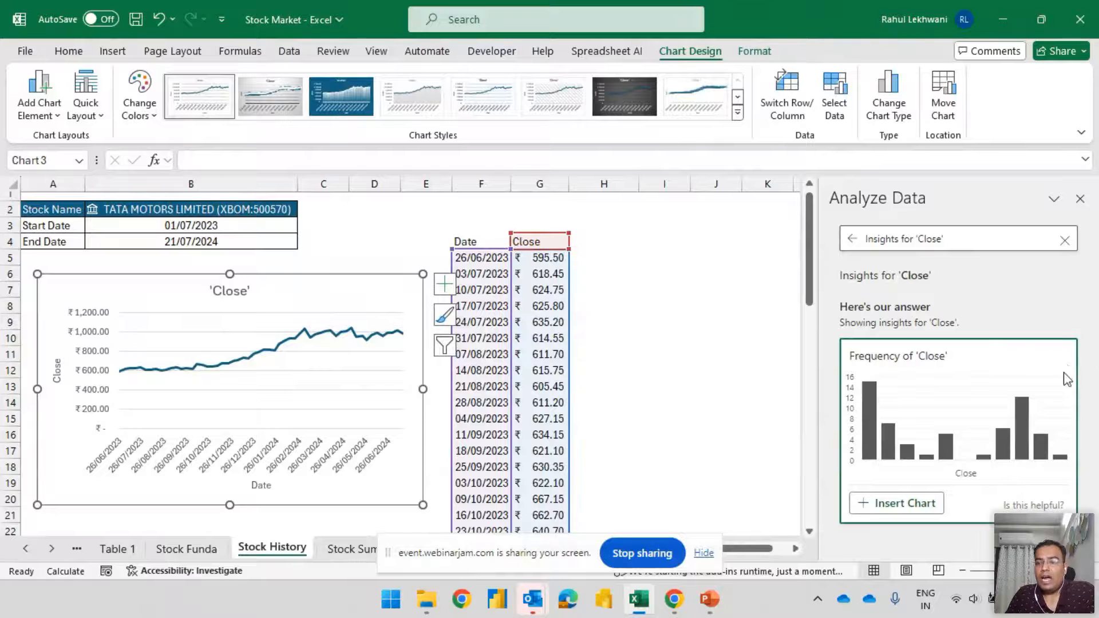
Clear the Analyze Data question and look up the 06/05/2024 row in the weekly close prices
{"action": "left_click", "coordinate": [1065, 241]}
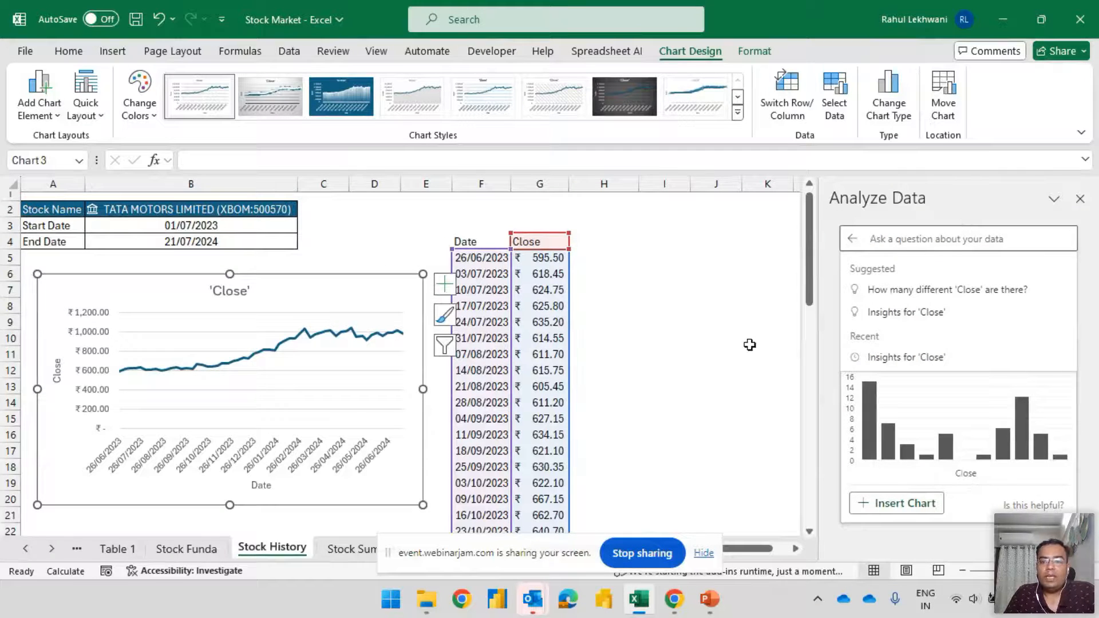
{"action": "scroll", "coordinate": [760, 322], "scroll_direction": "down", "scroll_amount": 3}
{"action": "scroll", "coordinate": [760, 322], "scroll_direction": "down", "scroll_amount": 10}
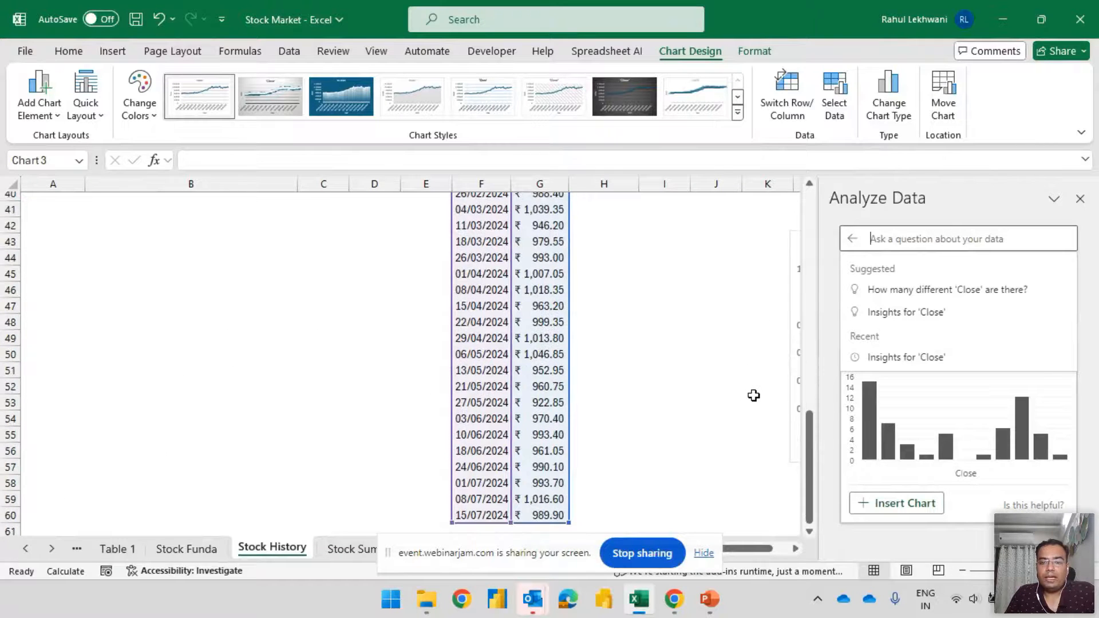
{"action": "left_click", "coordinate": [479, 355]}
{"action": "left_click_drag", "start_coordinate": [479, 355], "coordinate": [559, 353]}
{"action": "scroll", "coordinate": [725, 409], "scroll_direction": "up", "scroll_amount": 1}
{"action": "scroll", "coordinate": [725, 410], "scroll_direction": "up", "scroll_amount": 12}
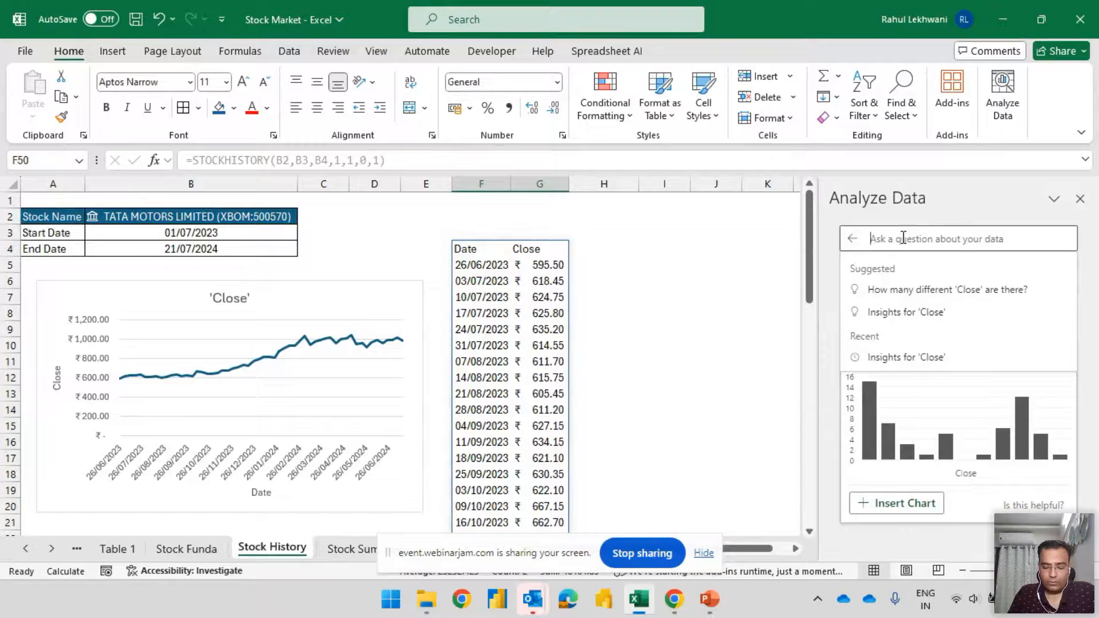
Ask Analyze Data "on what date did the close price was high" and review the answer
{"action": "type", "text": "on wha"}
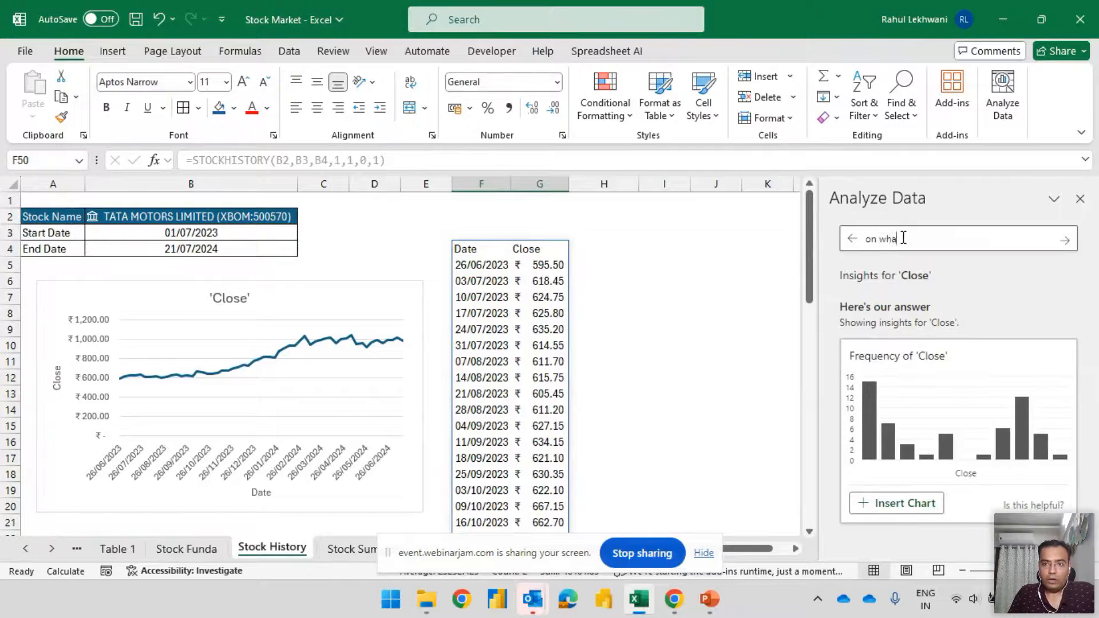
{"action": "type", "text": "t date did the close wa"}
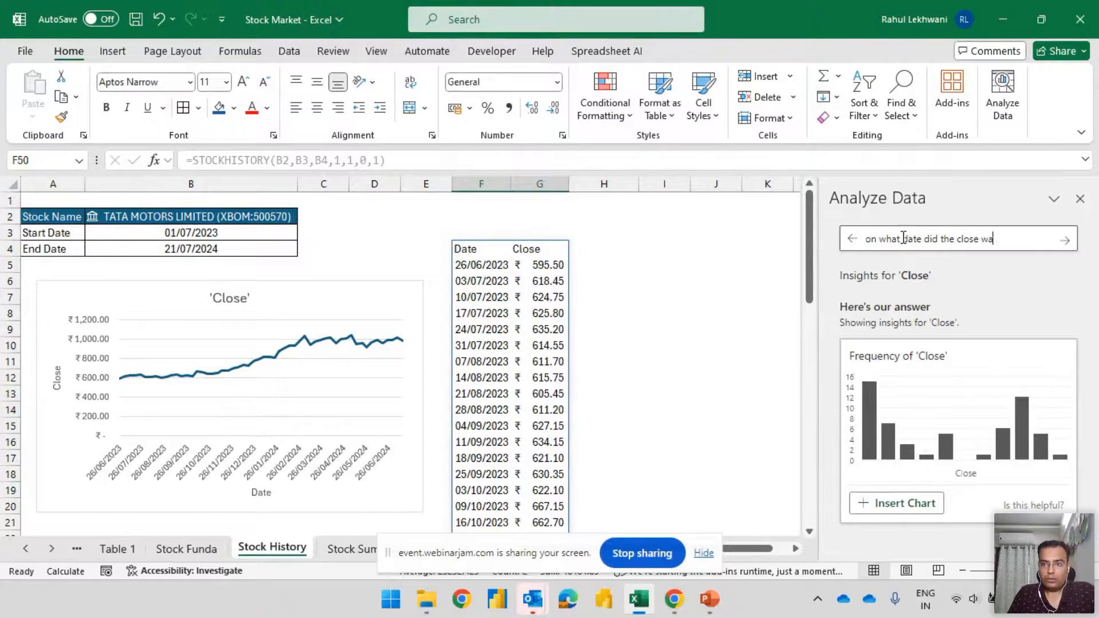
{"action": "key", "text": "BackSpace"}
{"action": "key", "text": "BackSpace"}
{"action": "key", "text": "BackSpace"}
{"action": "key", "text": "BackSpace"}
{"action": "key", "text": "BackSpace"}
{"action": "key", "text": "BackSpace"}
{"action": "key", "text": "BackSpace"}
{"action": "key", "text": "BackSpace"}
{"action": "key", "text": "BackSpace"}
{"action": "key", "text": "BackSpace"}
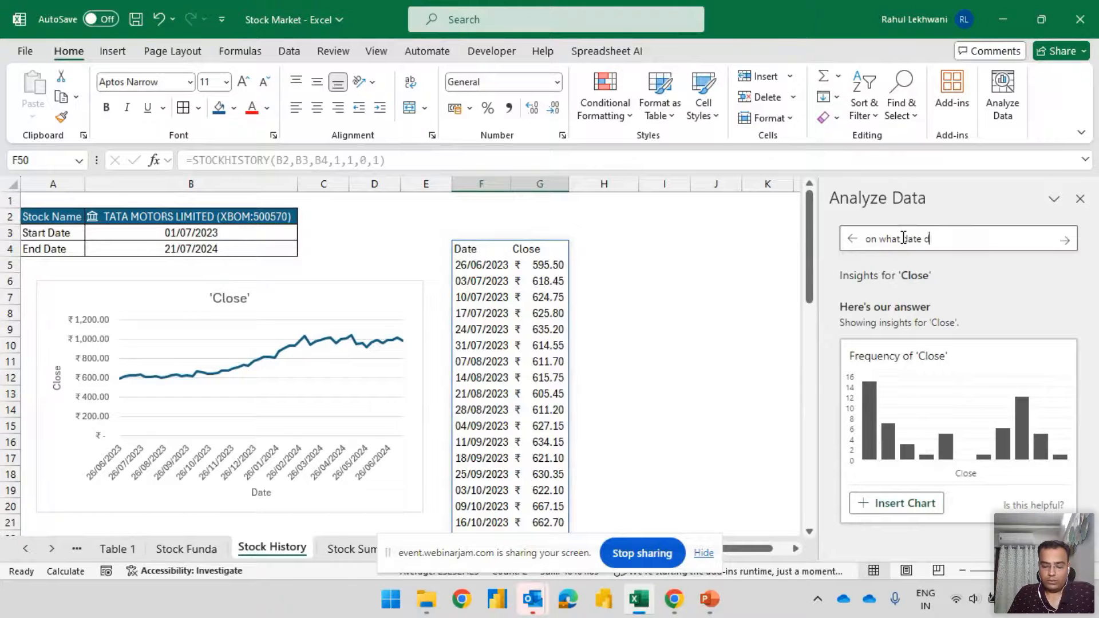
{"action": "type", "text": "he closr"}
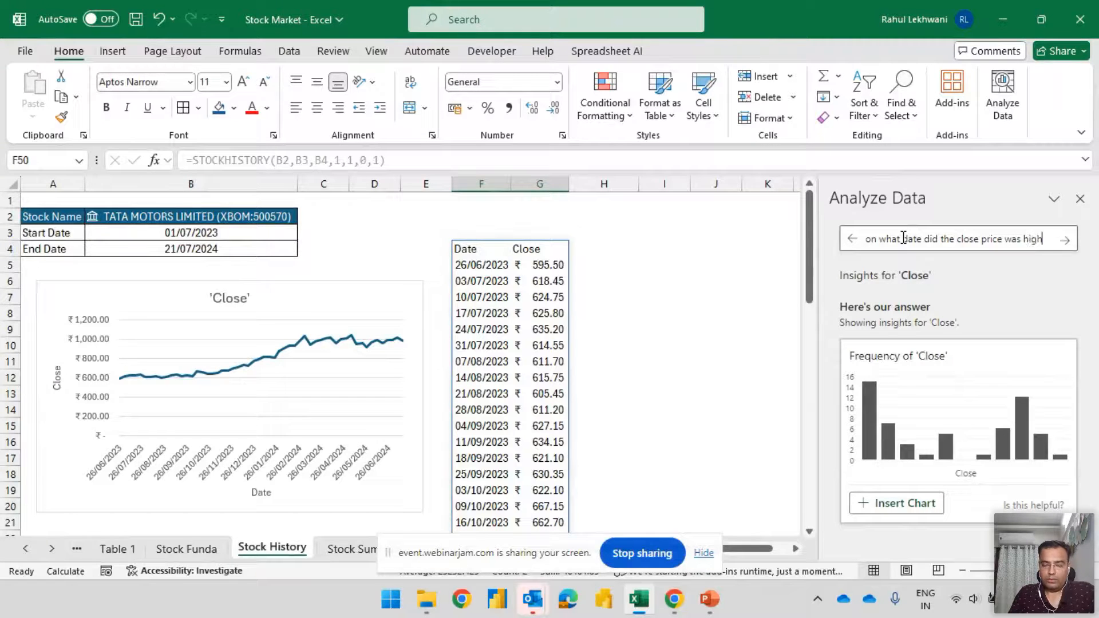
{"action": "key", "text": "Return"}
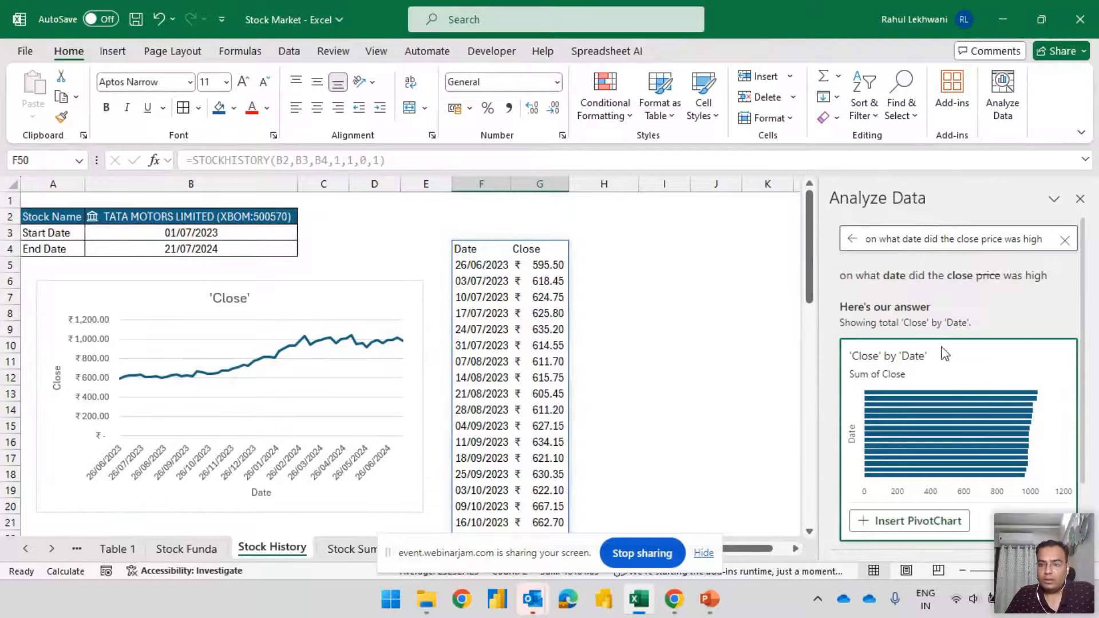
{"action": "scroll", "coordinate": [1027, 387], "scroll_direction": "down", "scroll_amount": 3}
{"action": "scroll", "coordinate": [1047, 404], "scroll_direction": "up", "scroll_amount": 3}
{"action": "scroll", "coordinate": [1050, 410], "scroll_direction": "down", "scroll_amount": 3}
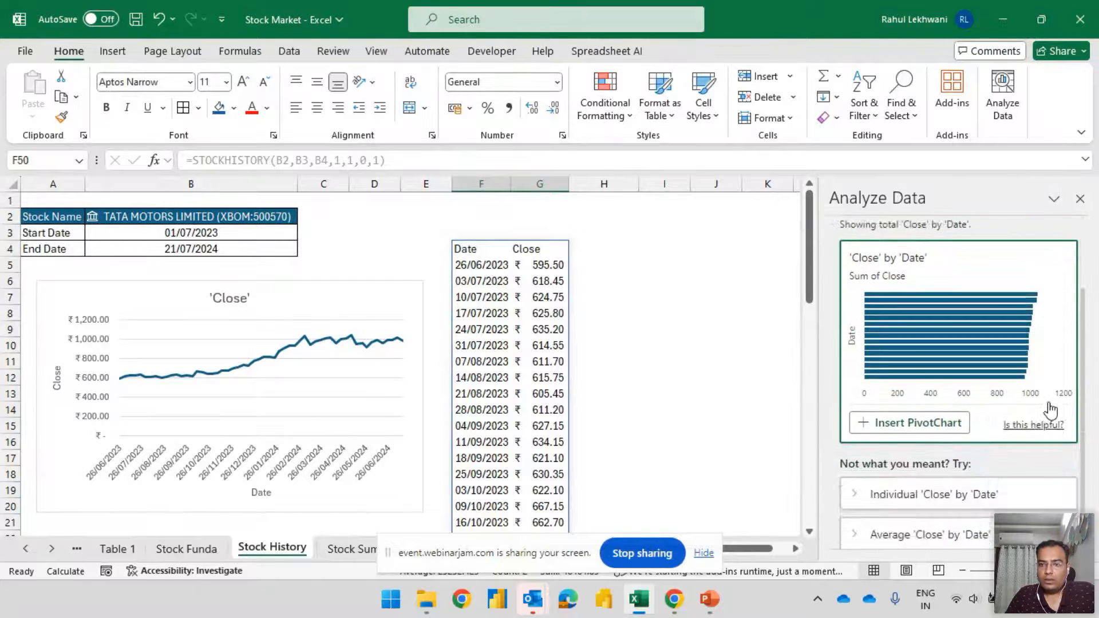
{"action": "scroll", "coordinate": [1053, 401], "scroll_direction": "up", "scroll_amount": 3}
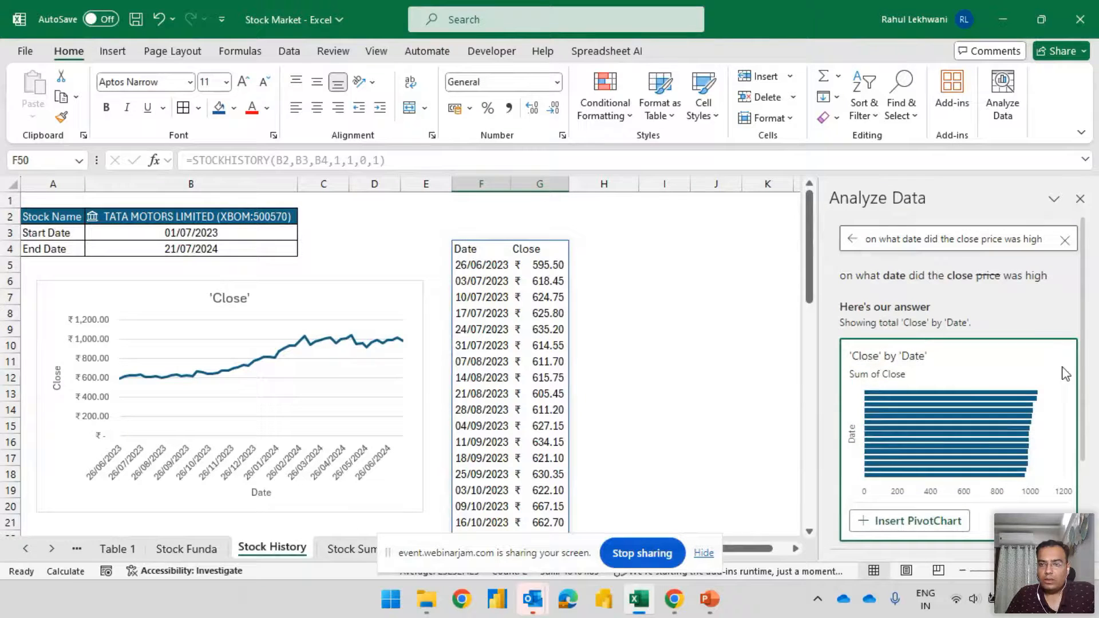
Close Analyze Data and move the 'Close' line chart over columns I to P, on the other side of the weekly prices
{"action": "left_click", "coordinate": [1064, 241]}
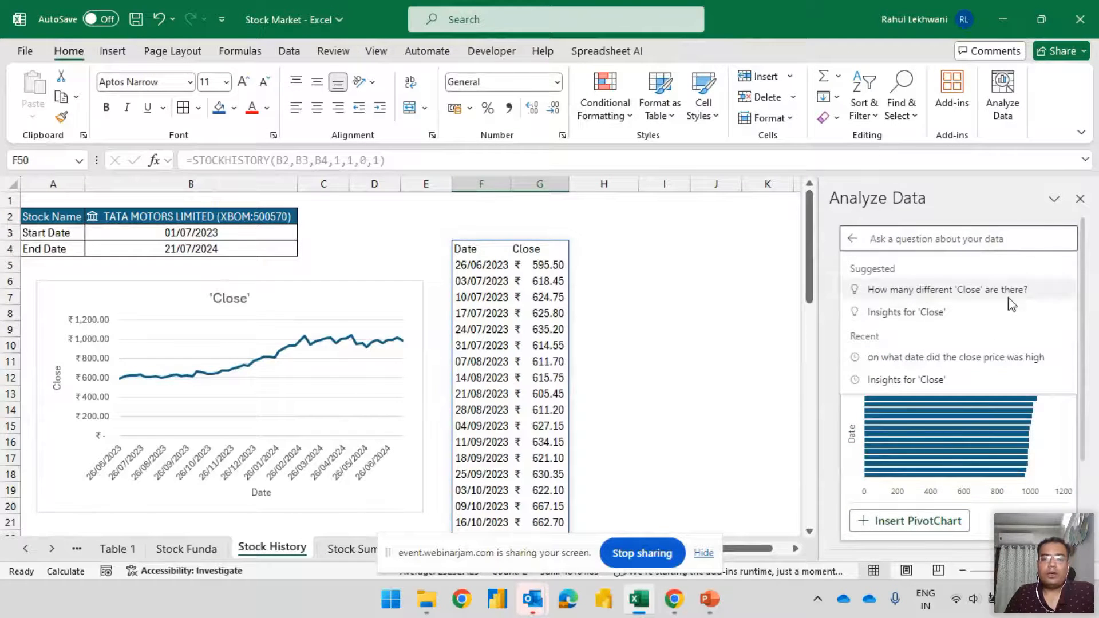
{"action": "left_click", "coordinate": [929, 217]}
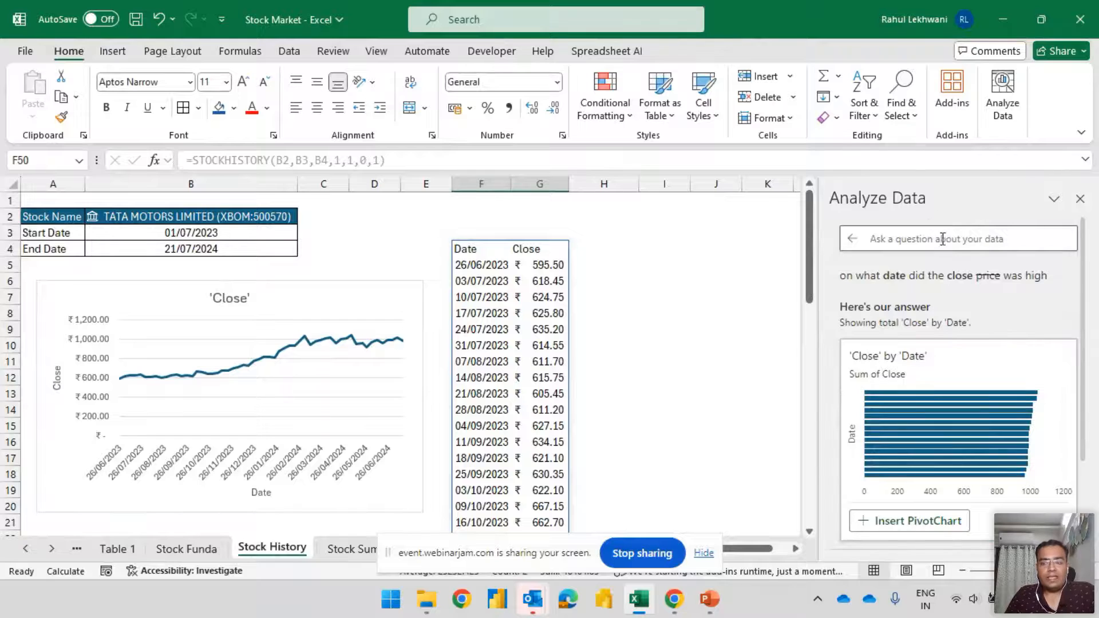
{"action": "scroll", "coordinate": [1004, 319], "scroll_direction": "down", "scroll_amount": 3}
{"action": "scroll", "coordinate": [1007, 298], "scroll_direction": "up", "scroll_amount": 3}
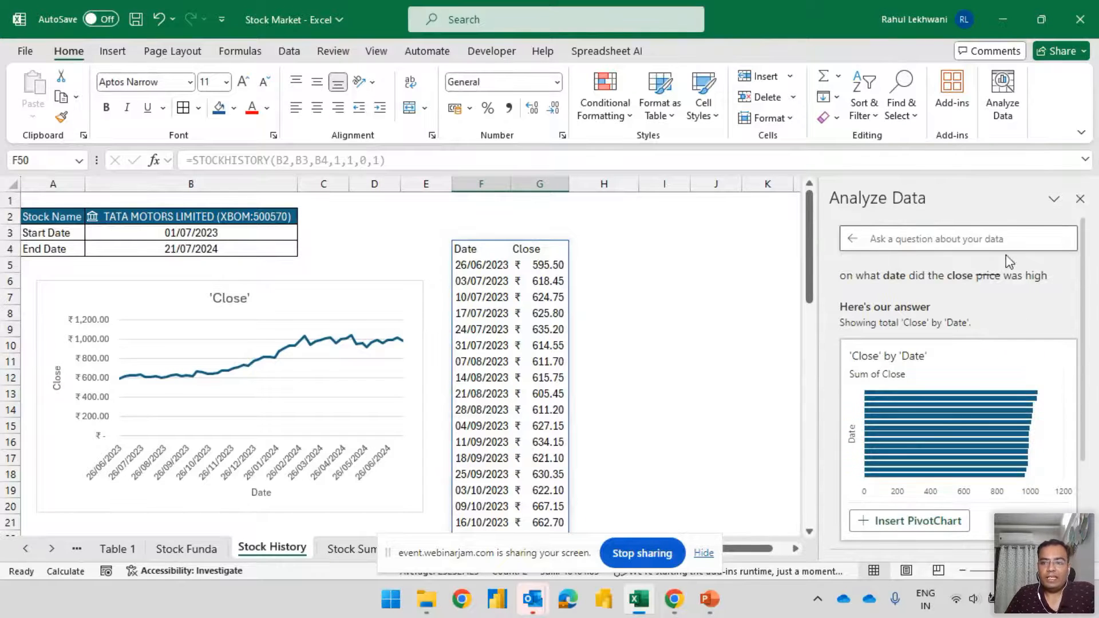
{"action": "left_click", "coordinate": [518, 268]}
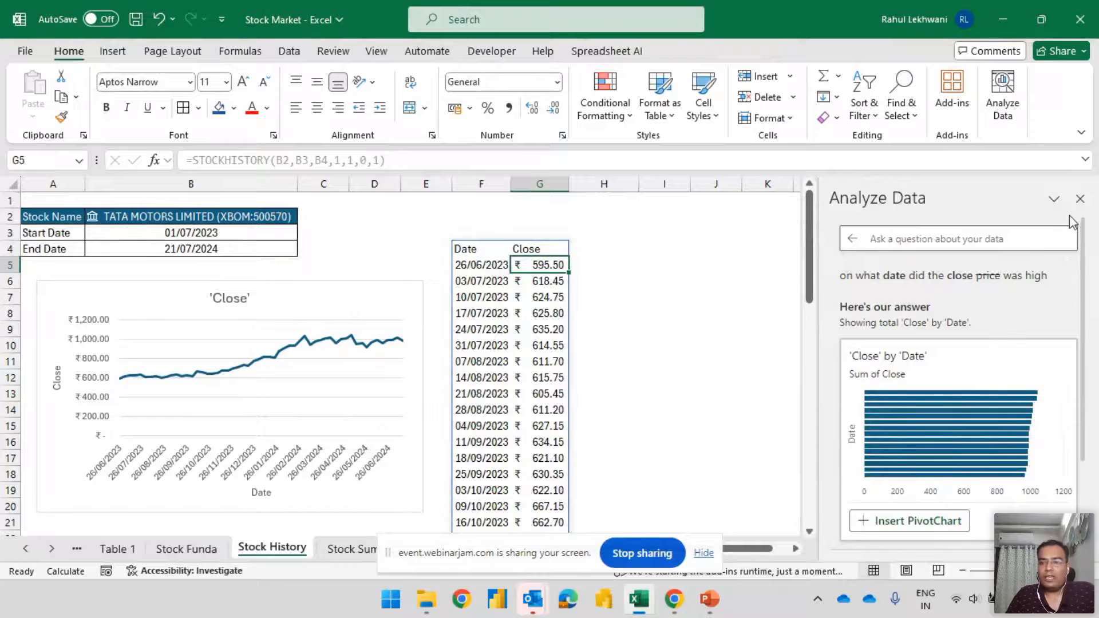
{"action": "left_click", "coordinate": [288, 297]}
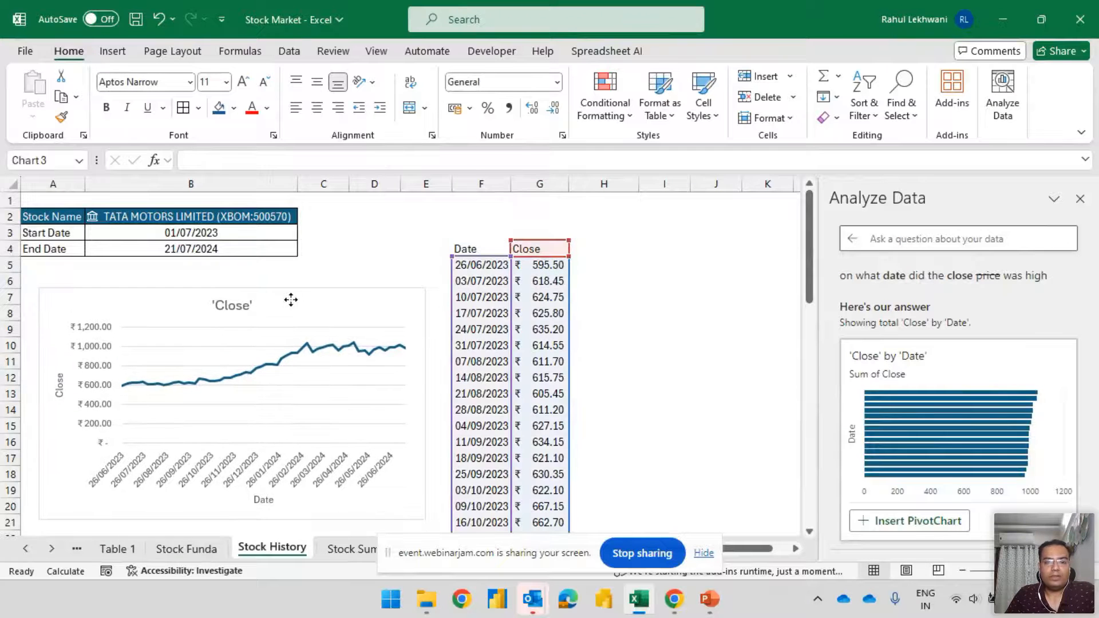
{"action": "left_click", "coordinate": [1080, 199]}
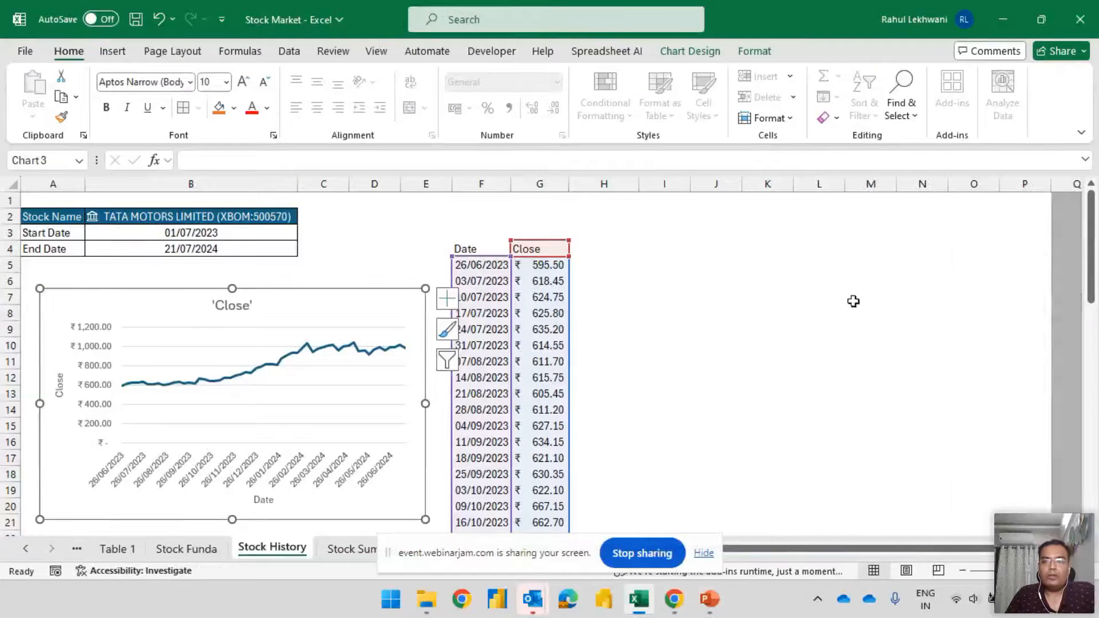
{"action": "left_click_drag", "start_coordinate": [290, 307], "coordinate": [905, 237]}
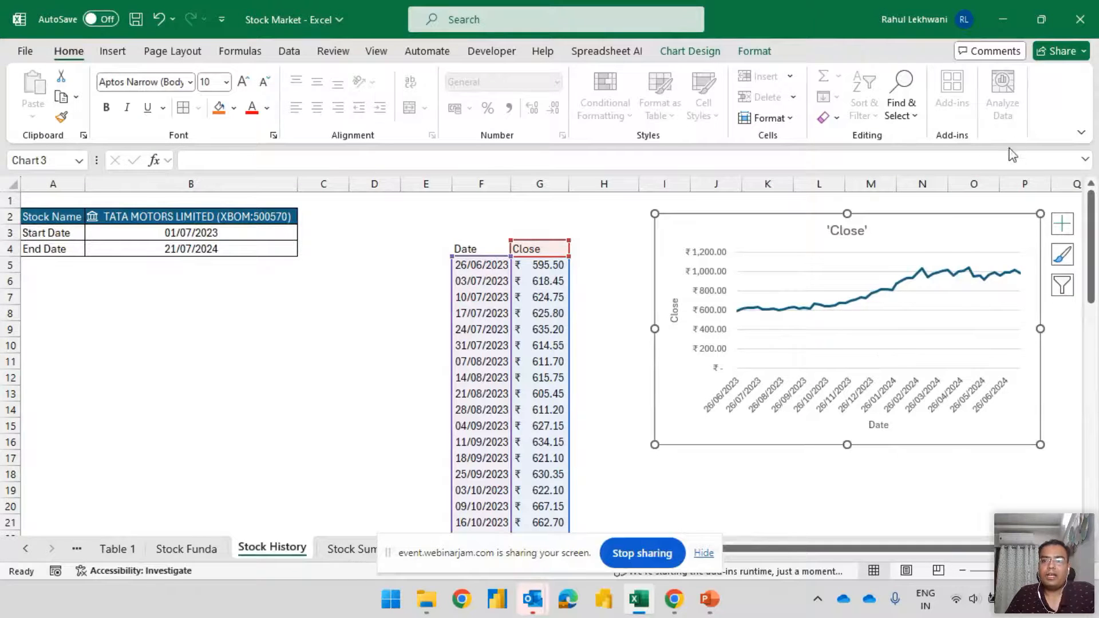
{"action": "left_click", "coordinate": [562, 345]}
Delete the State Bank of India row from the bank table on the Stock Funda sheet
{"action": "left_click", "coordinate": [351, 550]}
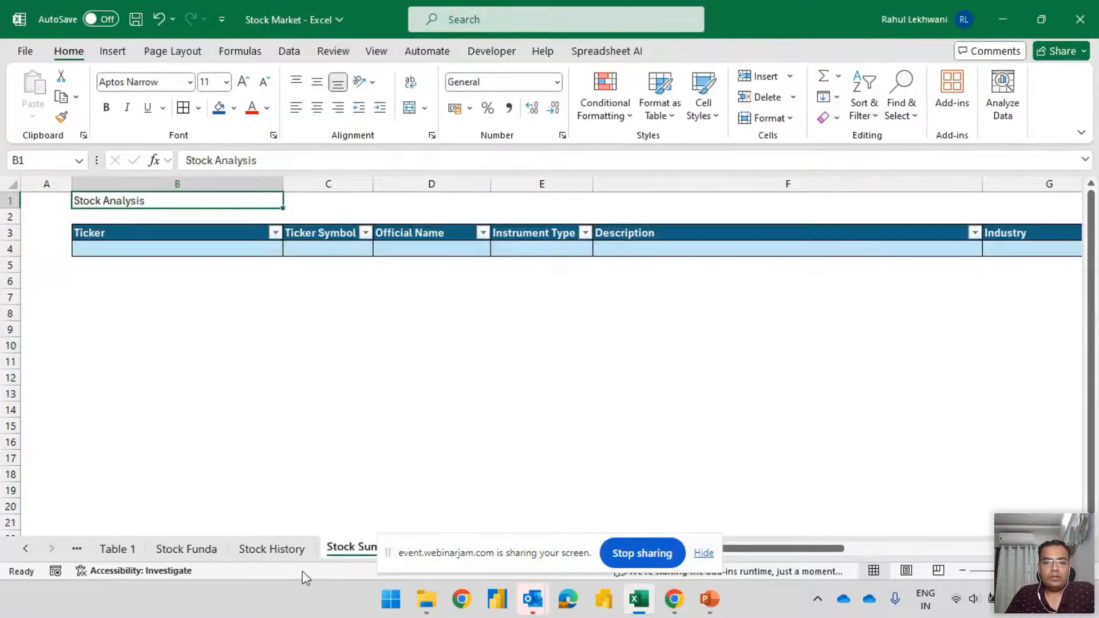
{"action": "left_click", "coordinate": [179, 549]}
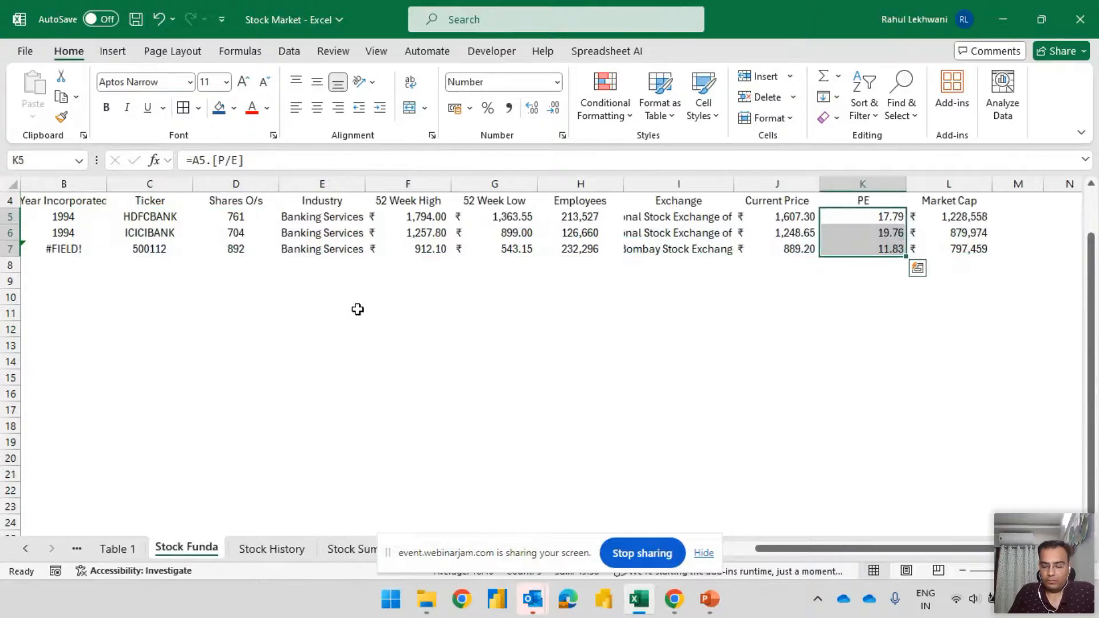
{"action": "key", "text": "ctrl+Home"}
{"action": "key", "text": "Left"}
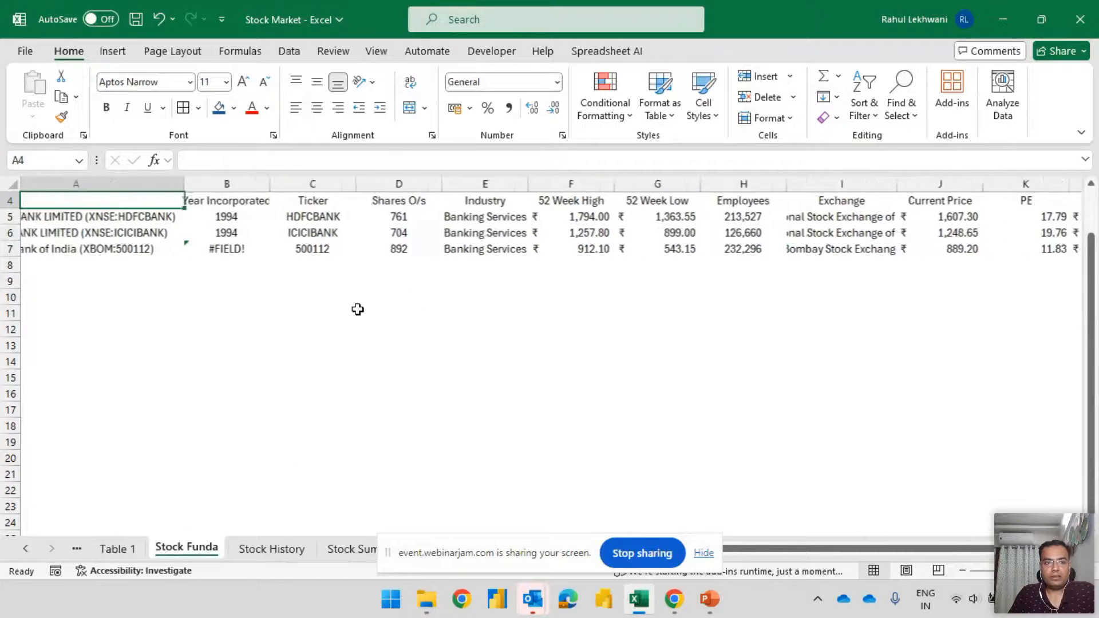
{"action": "key", "text": "Down"}
{"action": "key", "text": "Down"}
{"action": "key", "text": "Down"}
{"action": "key", "text": "shift+space"}
{"action": "key", "text": "ctrl+minus"}
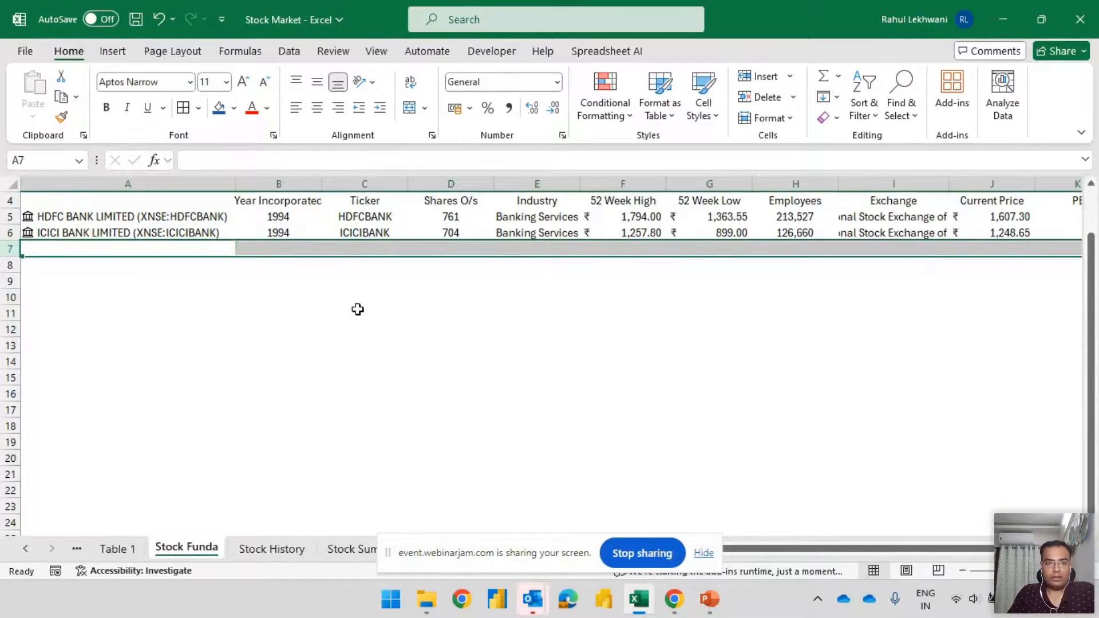
Enter the header Name in cell A4 above the bank names
{"action": "key", "text": "Up"}
{"action": "key", "text": "Up"}
{"action": "key", "text": "Up"}
{"action": "key", "text": "Up"}
{"action": "key", "text": "Down"}
{"action": "key", "text": "Down"}
{"action": "key", "text": "Up"}
{"action": "type", "text": "Nam"}
{"action": "key", "text": "Tab"}
{"action": "key", "text": "Left"}
{"action": "key", "text": "F2"}
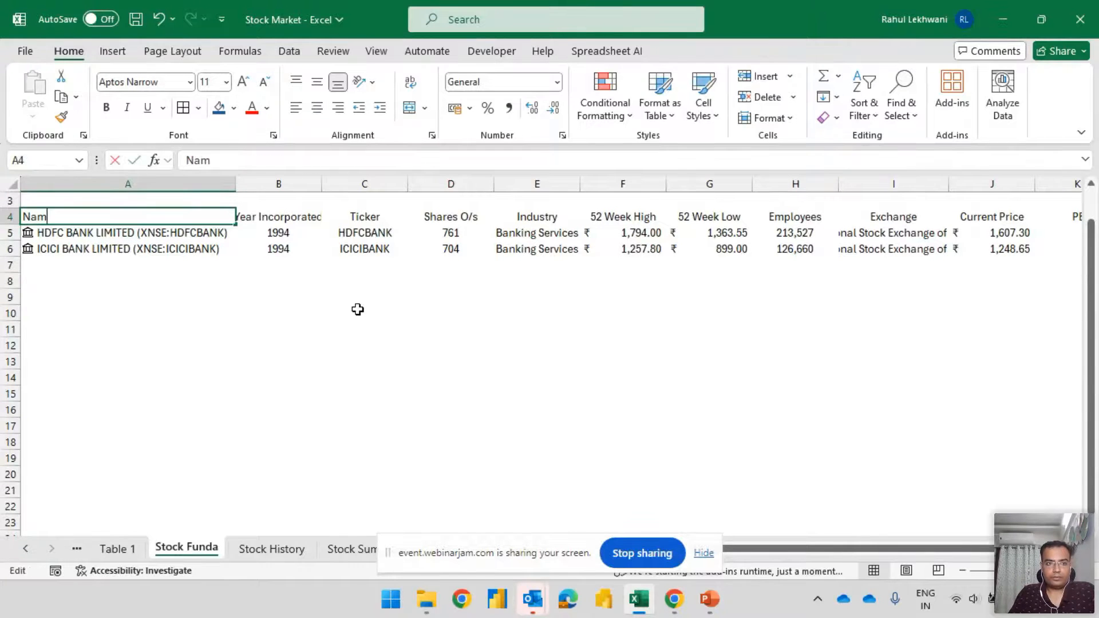
{"action": "type", "text": "=e"}
{"action": "key", "text": "Tab"}
Select the whole bank table from Name to Market Cap and run Analyze Data on it
{"action": "key", "text": "Down"}
{"action": "key", "text": "Left"}
{"action": "key", "text": "Up"}
{"action": "key", "text": "ctrl+shift+Down"}
{"action": "key", "text": "ctrl+shift+Right"}
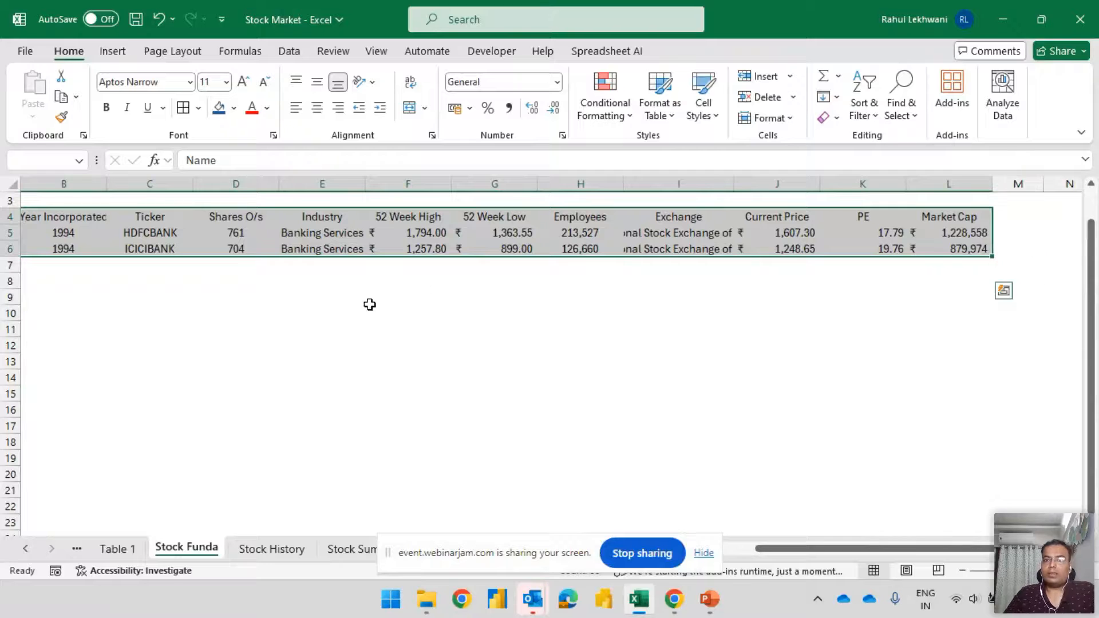
{"action": "left_click", "coordinate": [1002, 109]}
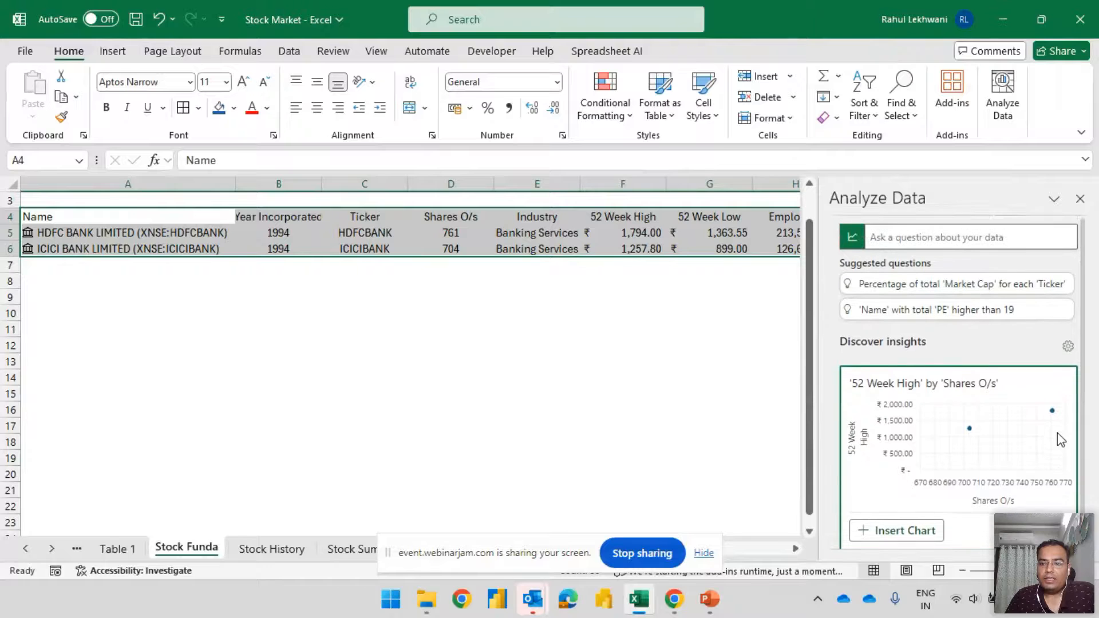
Ask the suggested question Percentage of total 'Market Cap' for each 'Ticker' and insert its answer as a PivotChart
{"action": "left_click", "coordinate": [1020, 289]}
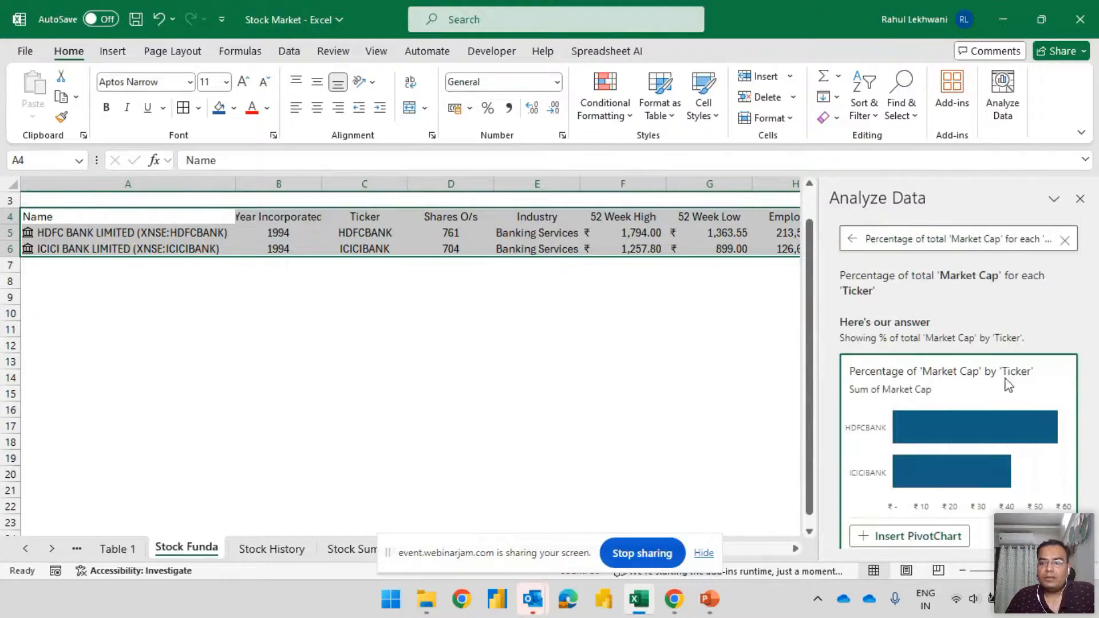
{"action": "scroll", "coordinate": [1029, 418], "scroll_direction": "down", "scroll_amount": 1}
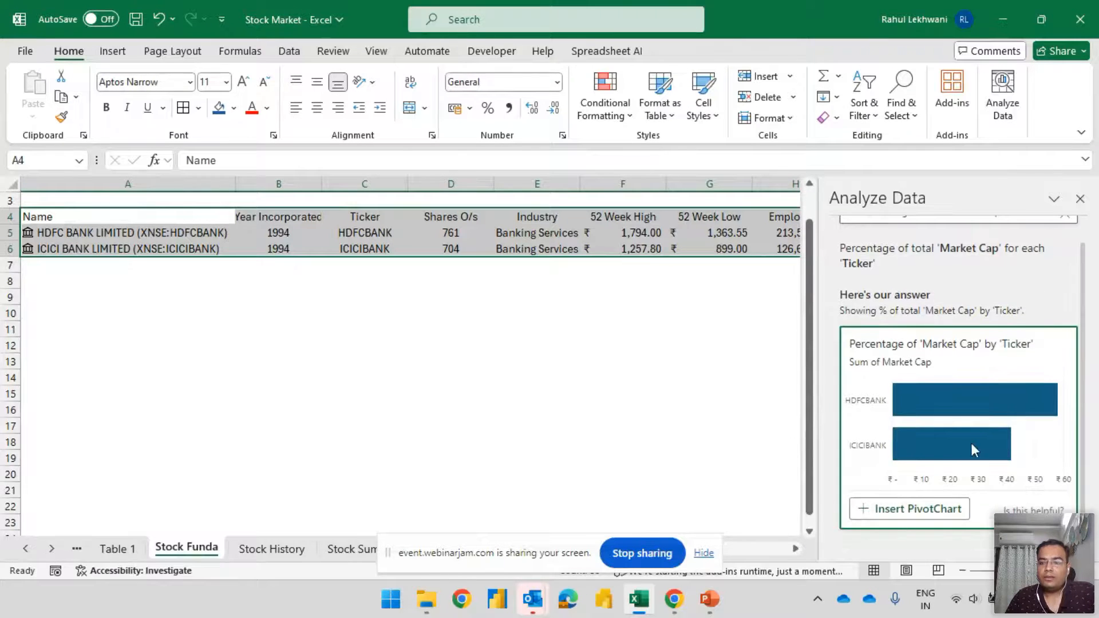
{"action": "left_click", "coordinate": [907, 508]}
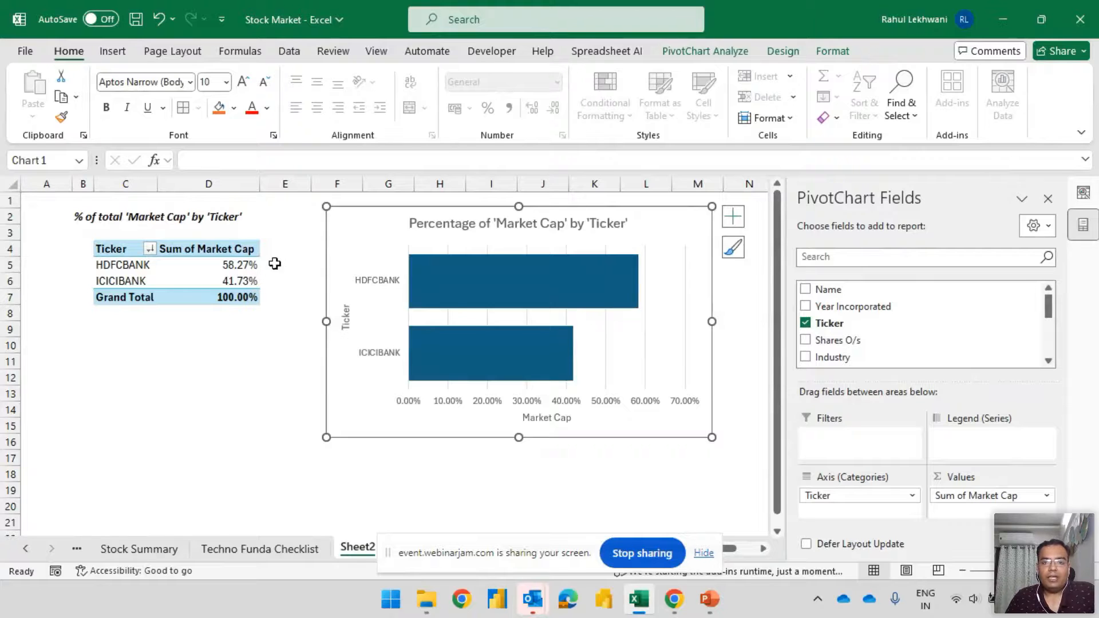
{"action": "mouse_move", "coordinate": [241, 271]}
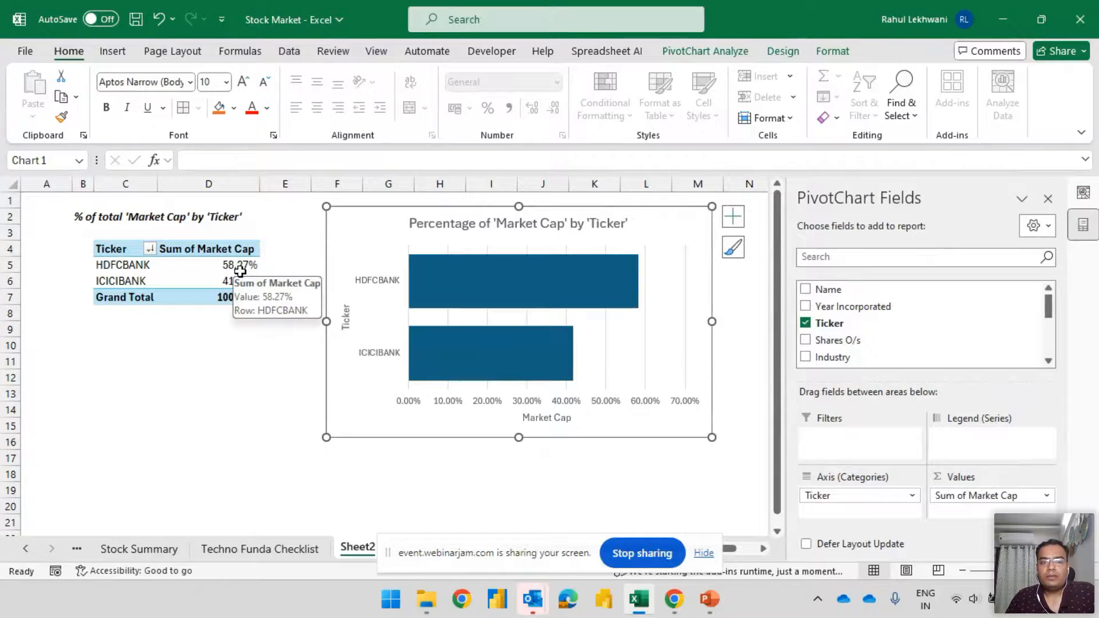
{"action": "mouse_move", "coordinate": [623, 288]}
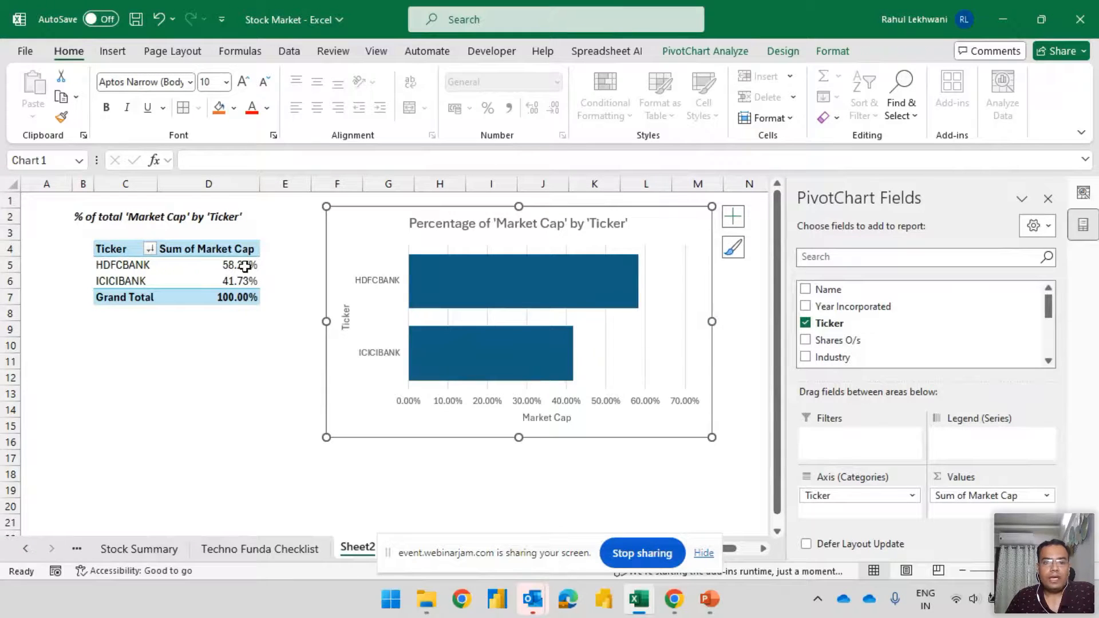
Look over the Stock History and Stock Summary sheets and finish on the Techno Funda Checklist sheet
{"action": "left_click", "coordinate": [245, 549]}
{"action": "left_click", "coordinate": [357, 547]}
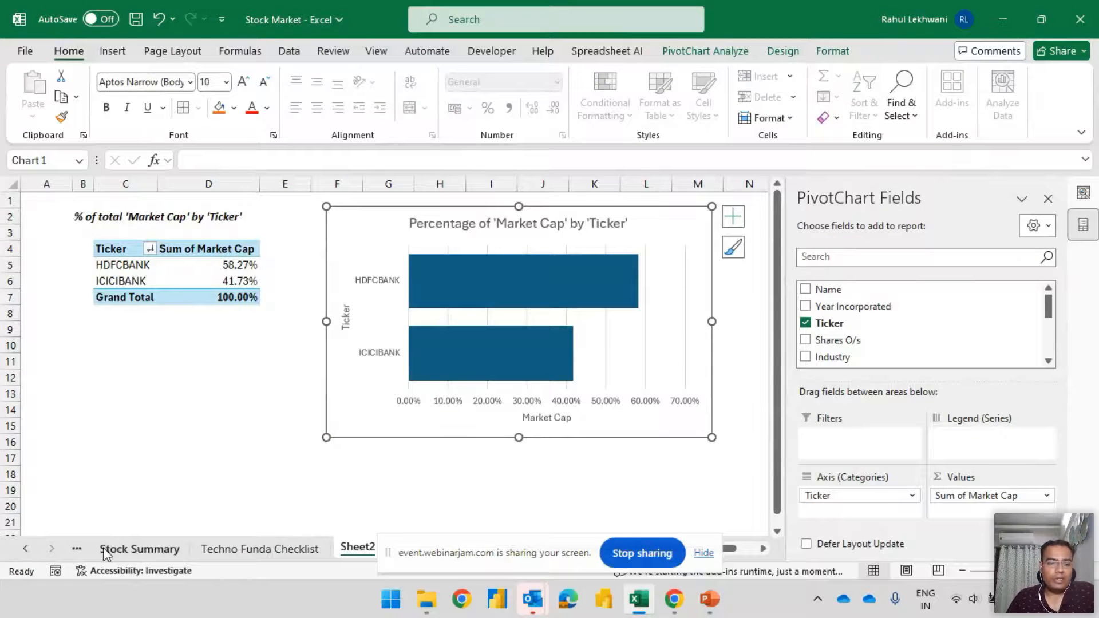
{"action": "left_click", "coordinate": [139, 548]}
{"action": "left_click", "coordinate": [25, 549]}
{"action": "left_click", "coordinate": [130, 547]}
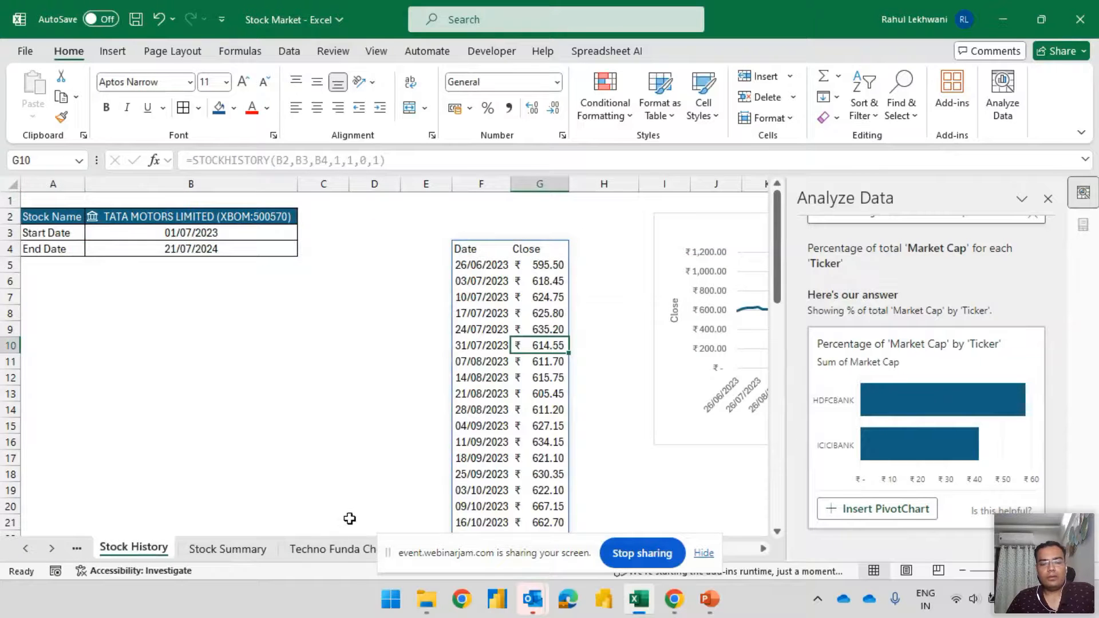
{"action": "left_click", "coordinate": [242, 550]}
{"action": "left_click", "coordinate": [332, 548]}
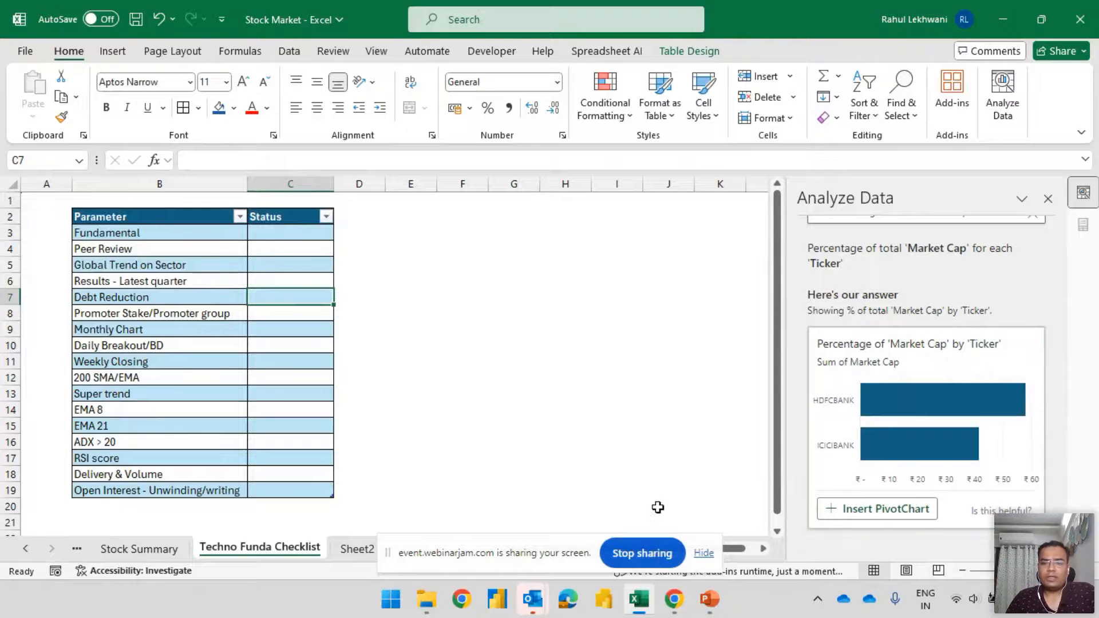
{"action": "left_click", "coordinate": [658, 554]}
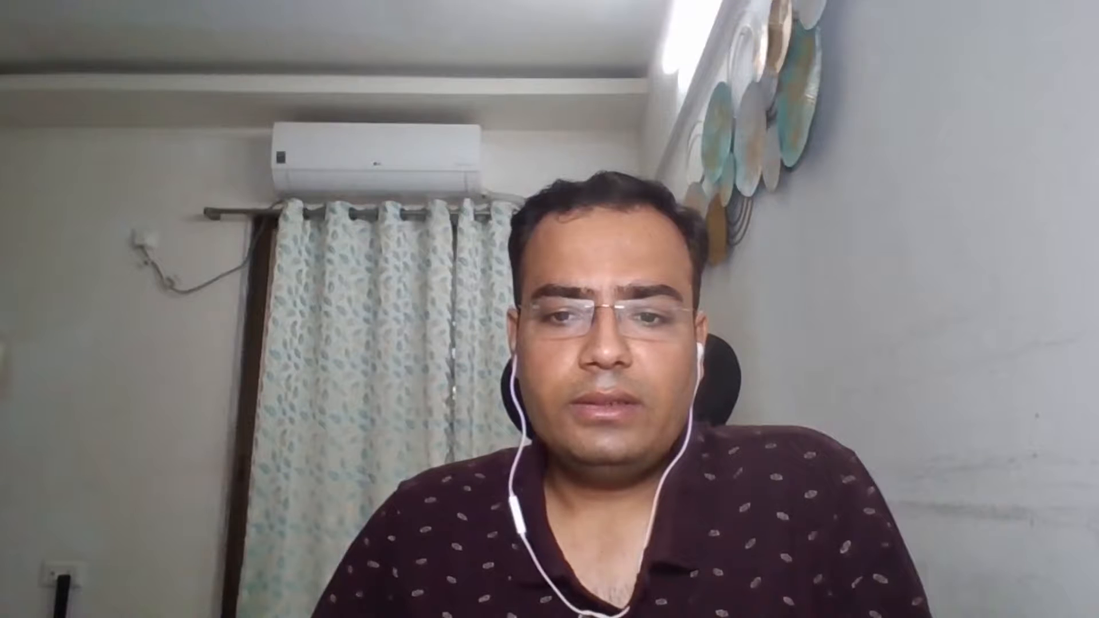